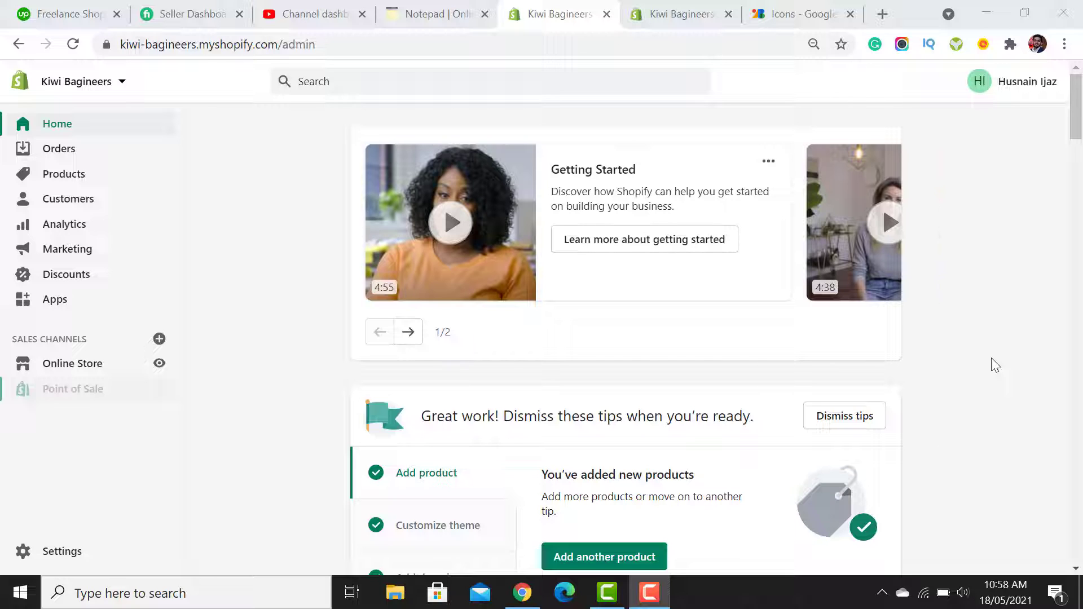
- Open the store's product collections and review the list of collections with their product conditions
{"action": "left_click", "coordinate": [81, 176]}
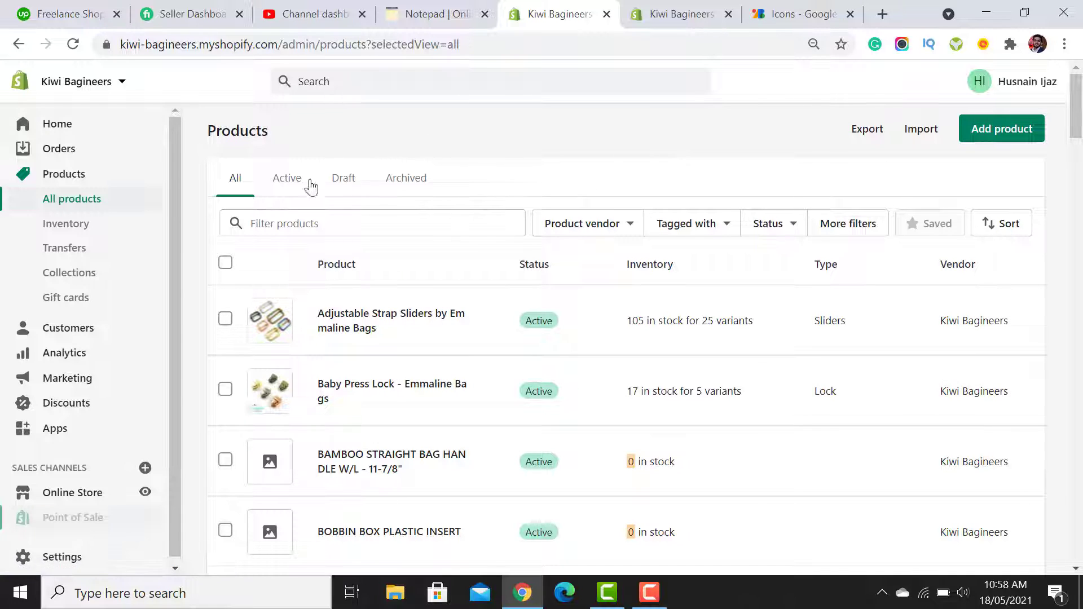
{"action": "left_click", "coordinate": [63, 275]}
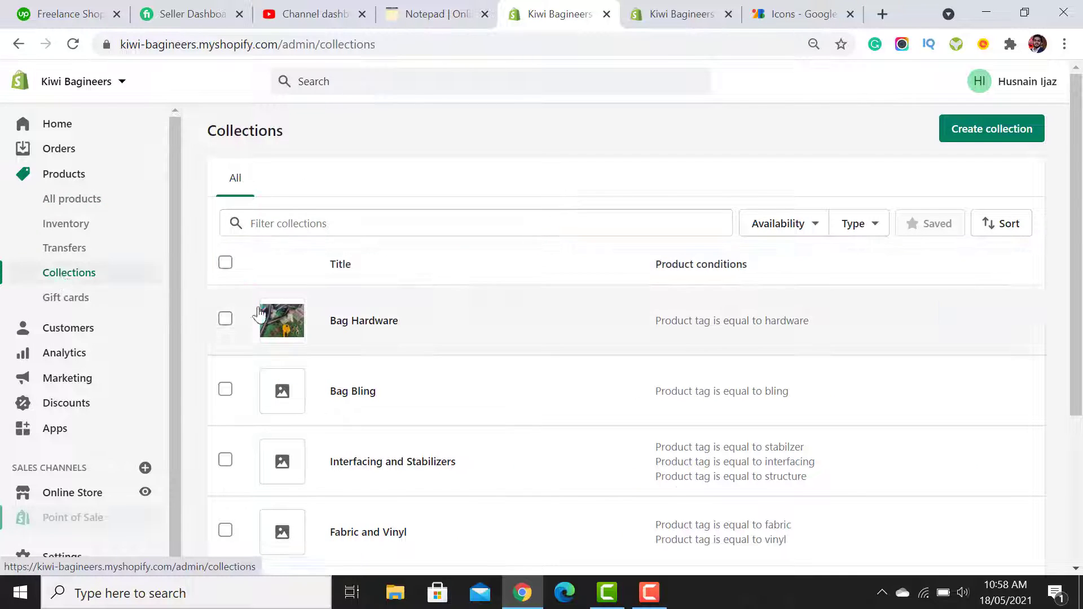
{"action": "scroll", "coordinate": [327, 338], "scroll_direction": "down", "scroll_amount": 2}
{"action": "scroll", "coordinate": [627, 339], "scroll_direction": "down", "scroll_amount": 1}
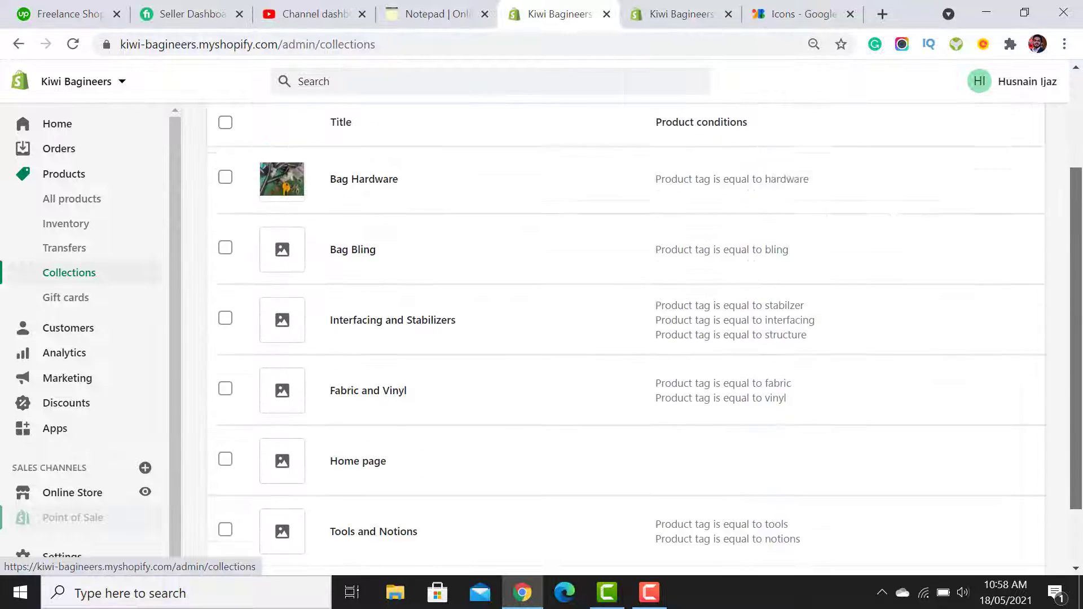
{"action": "scroll", "coordinate": [627, 339], "scroll_direction": "up", "scroll_amount": 2}
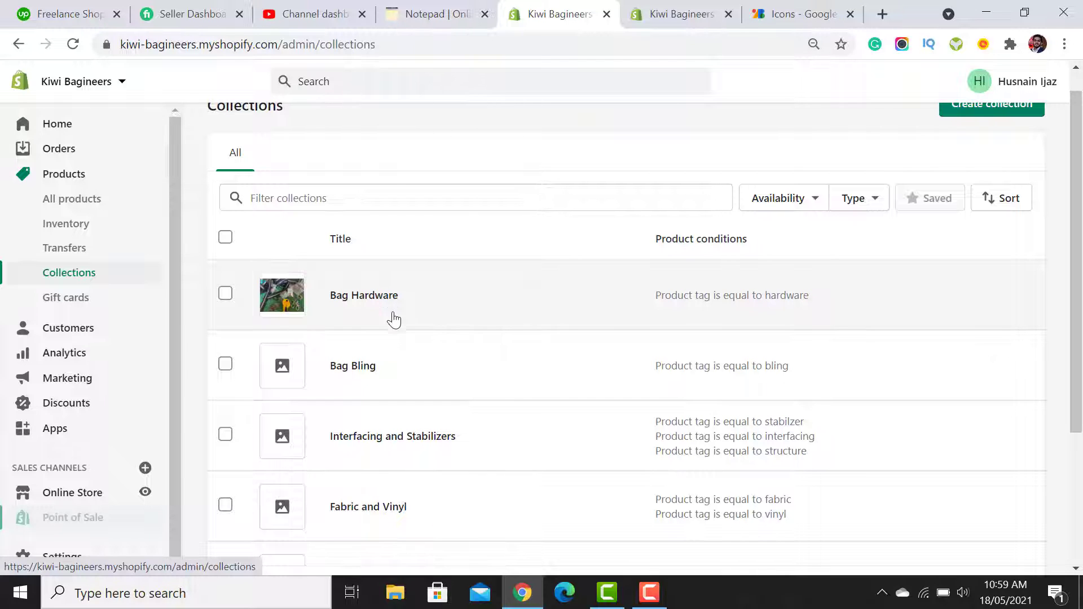
{"action": "scroll", "coordinate": [391, 317], "scroll_direction": "down", "scroll_amount": 3}
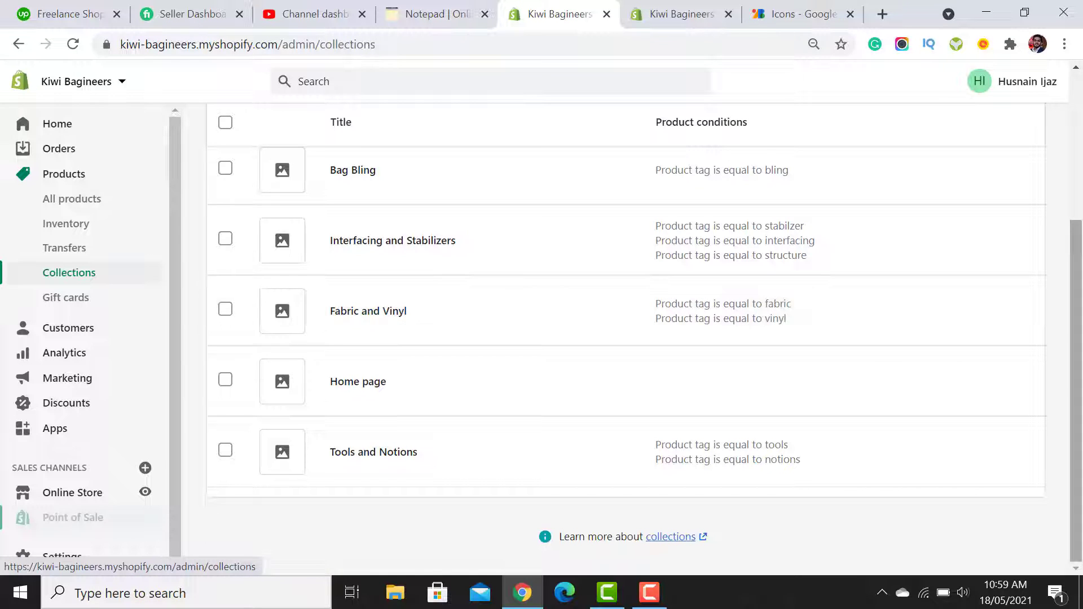
{"action": "left_click_drag", "start_coordinate": [1081, 339], "coordinate": [1080, 192]}
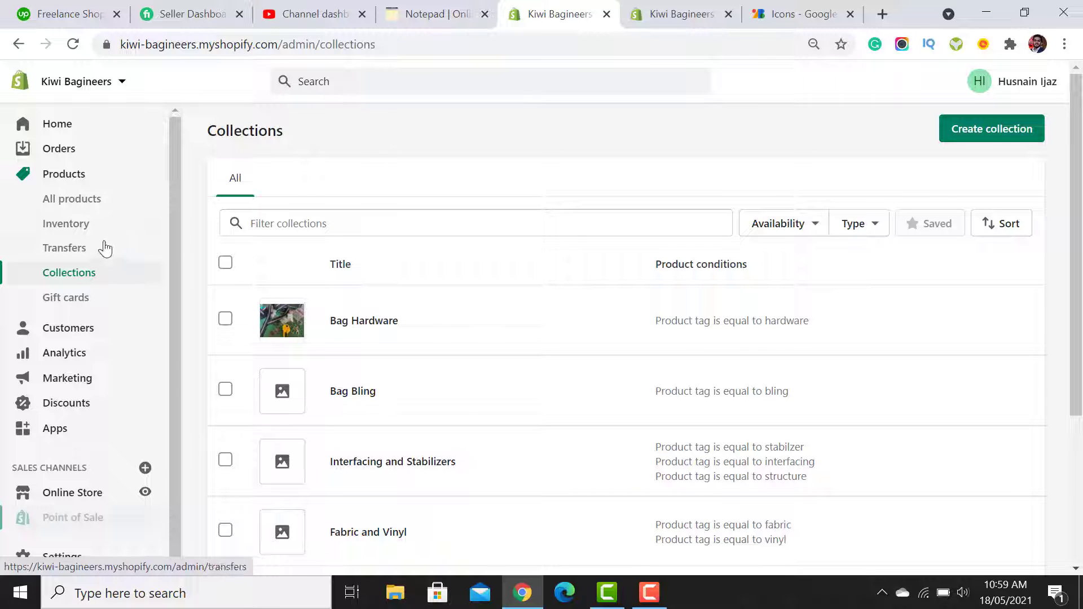
- Open the Main menu from the online store's navigation settings
{"action": "left_click_drag", "start_coordinate": [172, 163], "coordinate": [190, 319]}
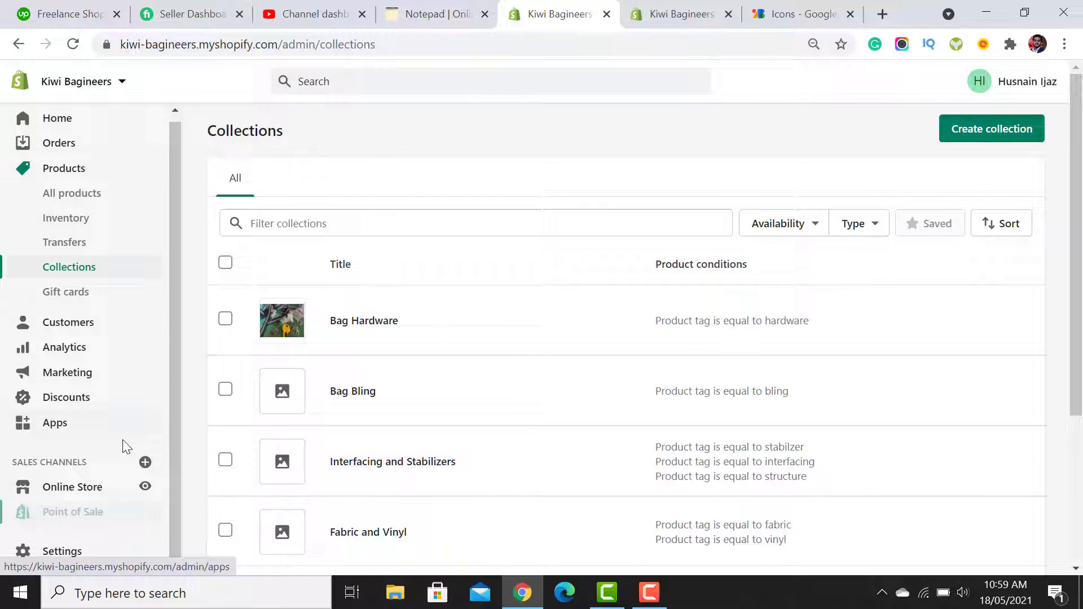
{"action": "left_click", "coordinate": [76, 489]}
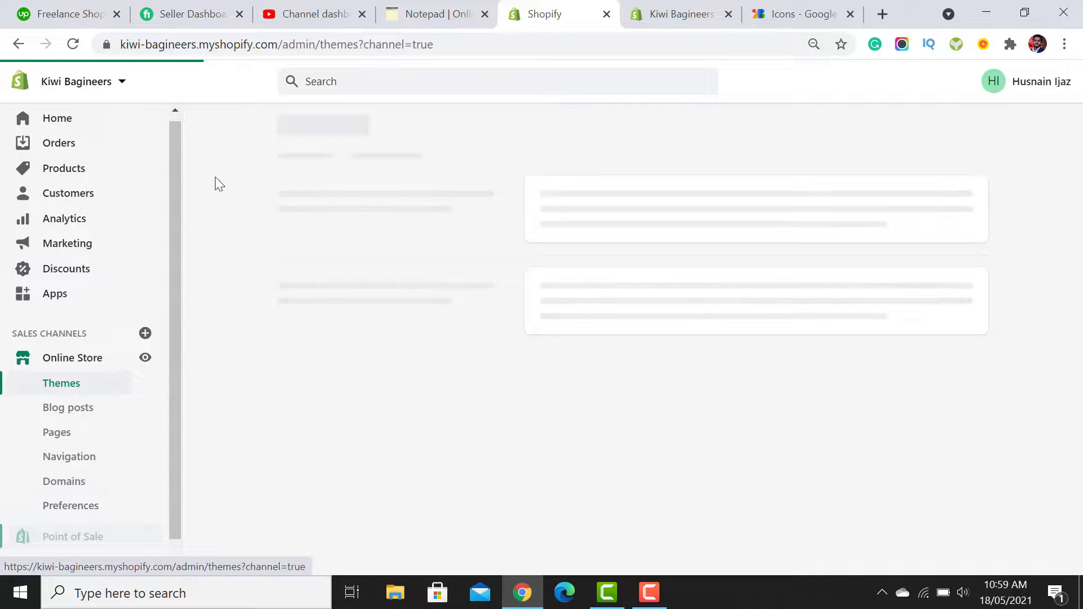
{"action": "left_click_drag", "start_coordinate": [176, 162], "coordinate": [180, 317]}
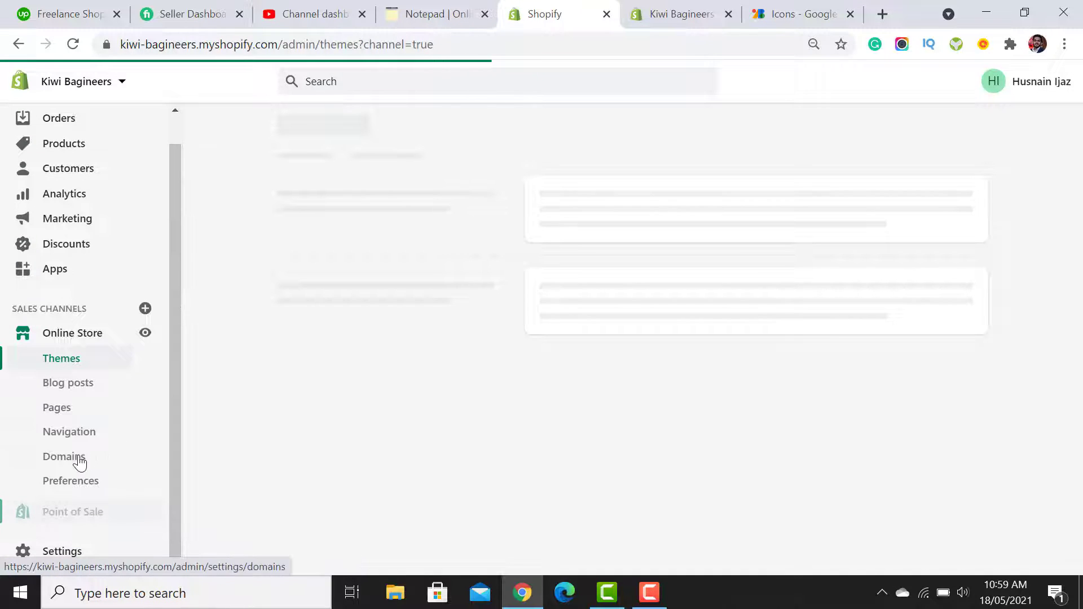
{"action": "left_click", "coordinate": [78, 436]}
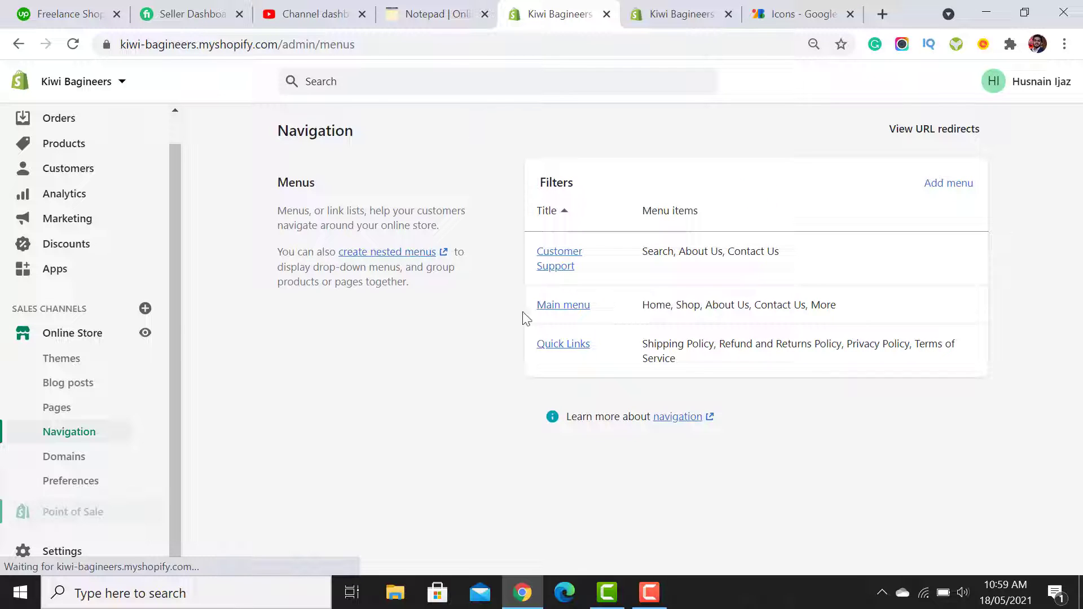
{"action": "left_click", "coordinate": [560, 308]}
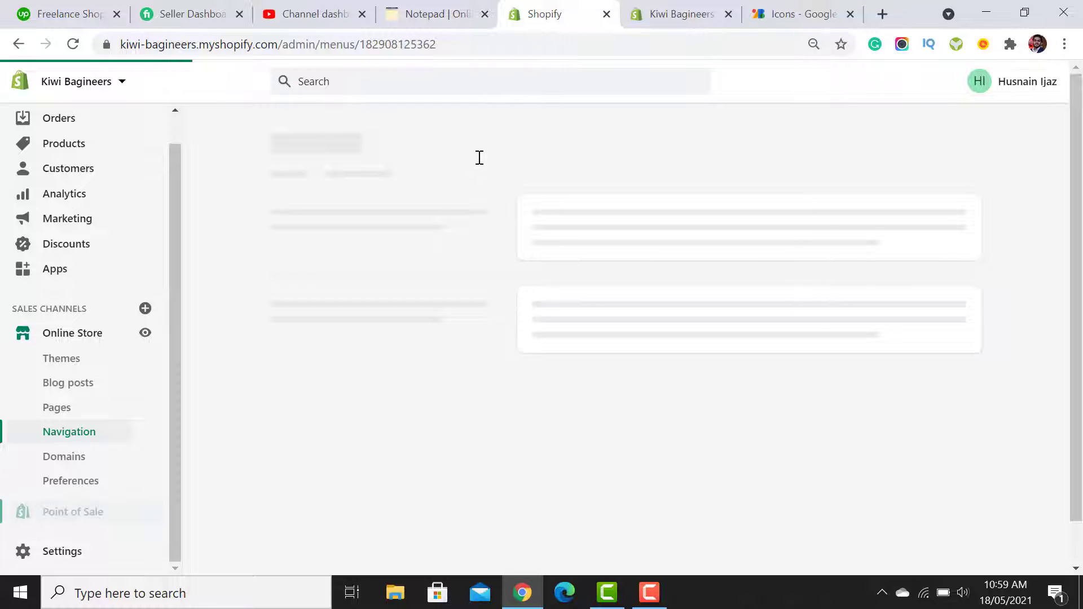
- Expand the Shop item in the main menu and inspect its name and link without changing them
{"action": "scroll", "coordinate": [368, 255], "scroll_direction": "down", "scroll_amount": 2}
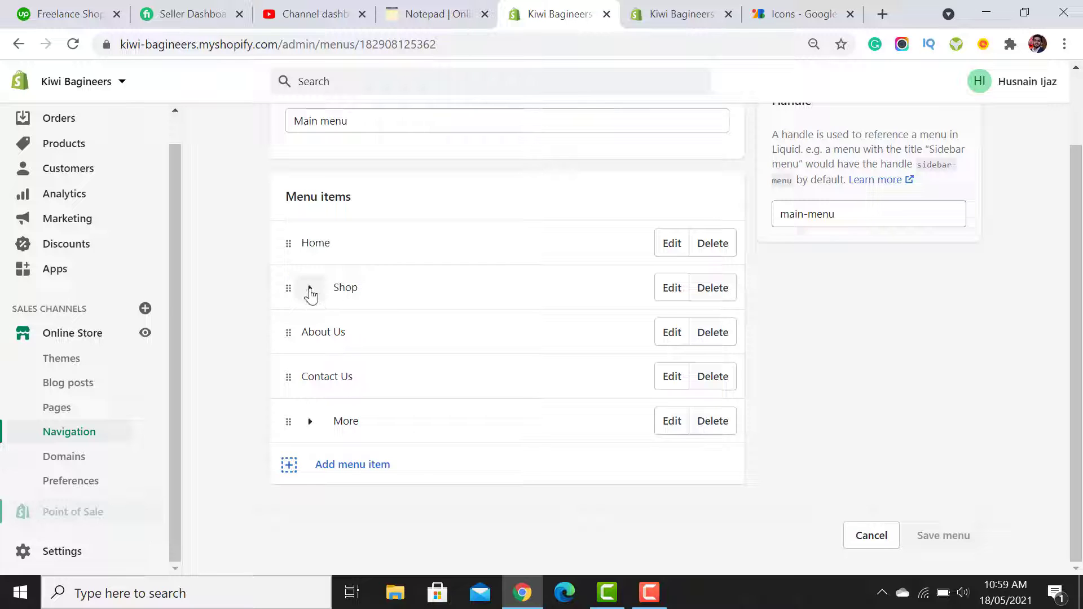
{"action": "left_click", "coordinate": [310, 290]}
{"action": "left_click", "coordinate": [659, 300]}
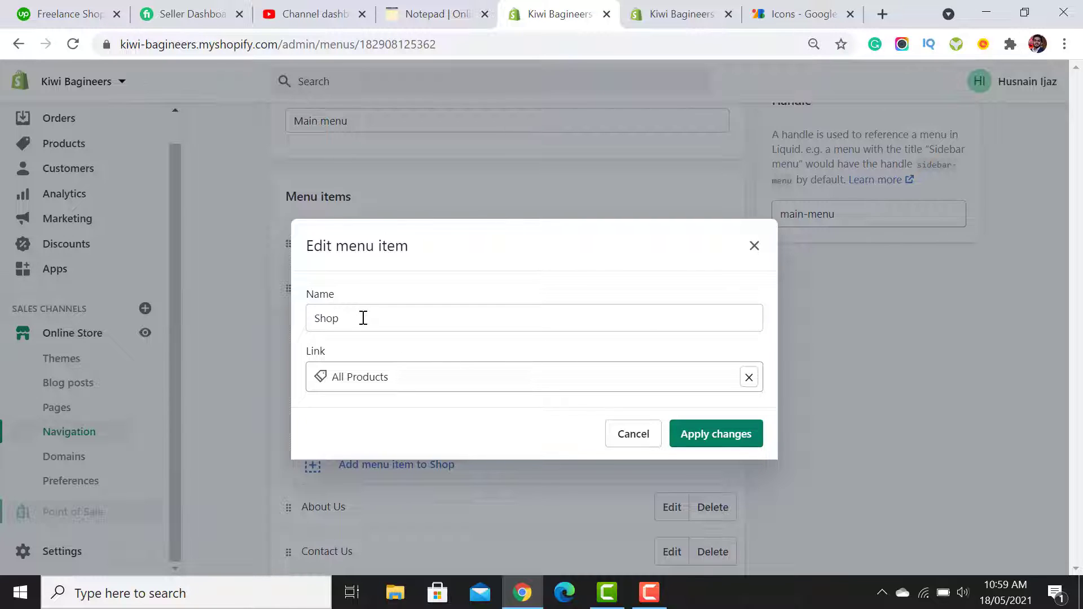
{"action": "left_click", "coordinate": [755, 249]}
{"action": "scroll", "coordinate": [431, 331], "scroll_direction": "down", "scroll_amount": 1}
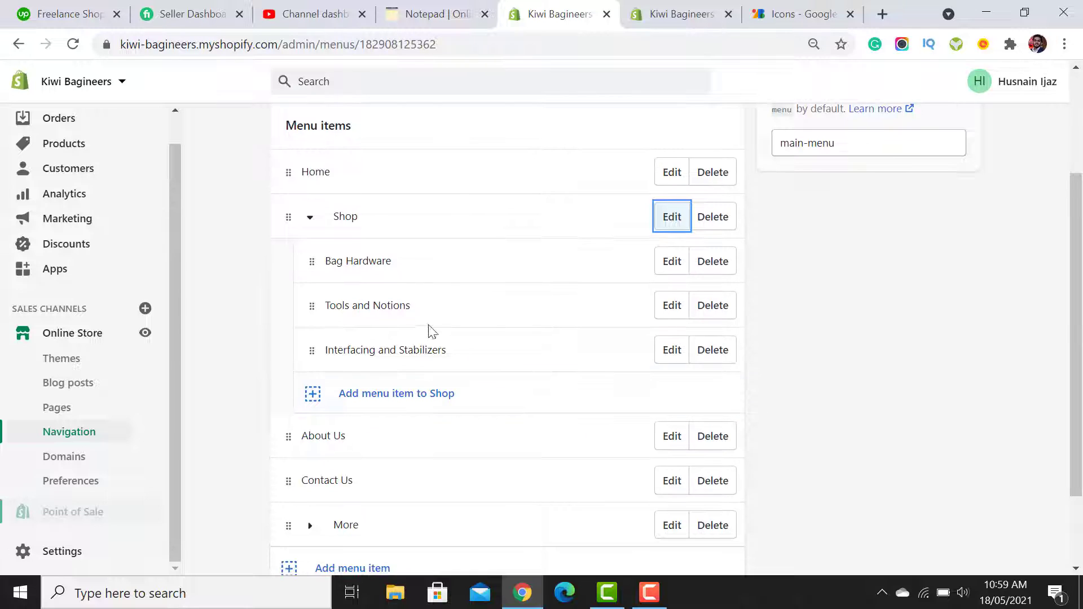
- Review the Bag Hardware, Tools and Notions, and Interfacing and Stabilizers entries nested under Shop
{"action": "left_click_drag", "start_coordinate": [300, 255], "coordinate": [298, 228]}
{"action": "left_click_drag", "start_coordinate": [327, 261], "coordinate": [412, 268]}
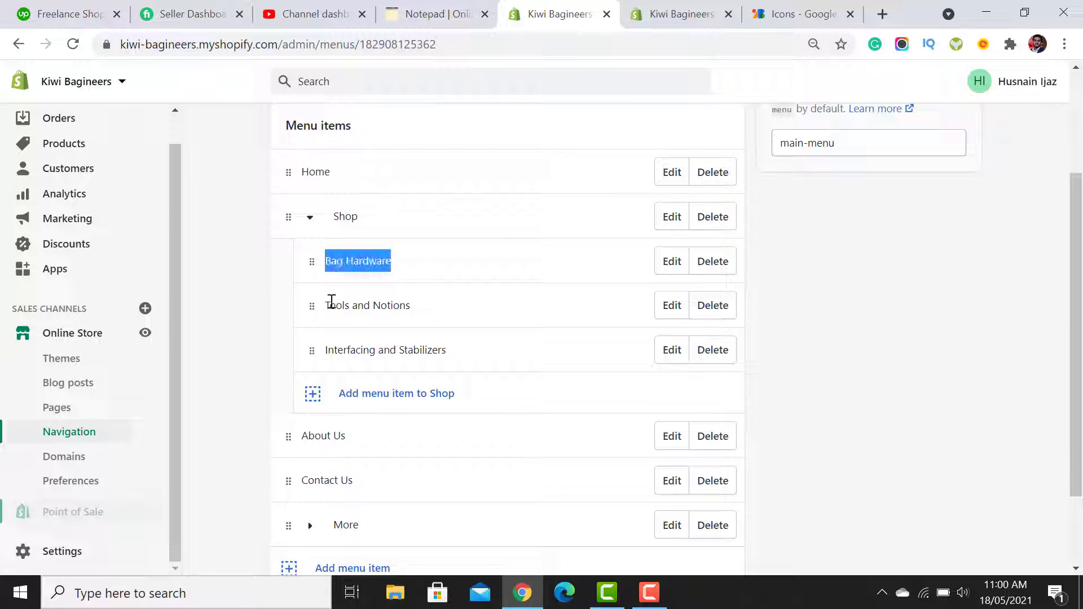
{"action": "left_click_drag", "start_coordinate": [327, 305], "coordinate": [411, 307]}
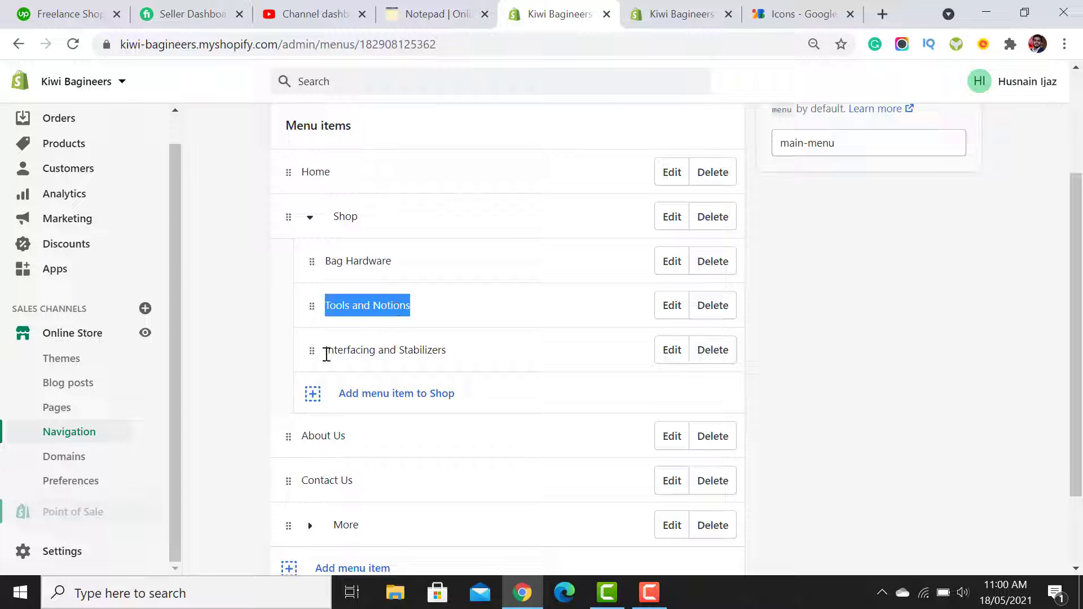
{"action": "left_click_drag", "start_coordinate": [327, 353], "coordinate": [455, 358]}
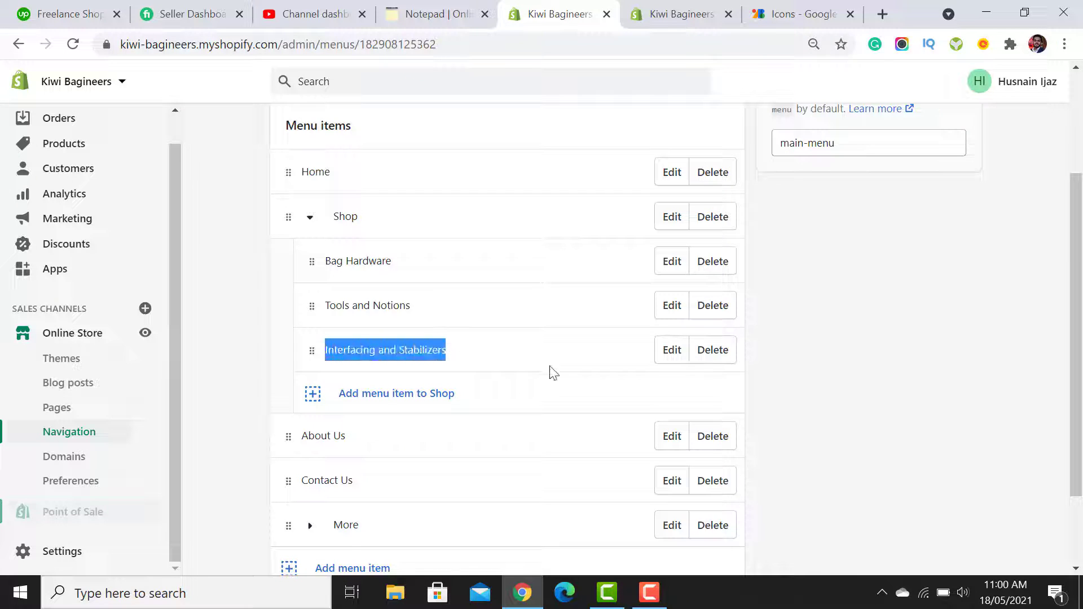
{"action": "left_click", "coordinate": [878, 374]}
- Expand the More menu item to review its nested entries, and return to the list of menus
{"action": "left_click_drag", "start_coordinate": [1077, 290], "coordinate": [1077, 386]}
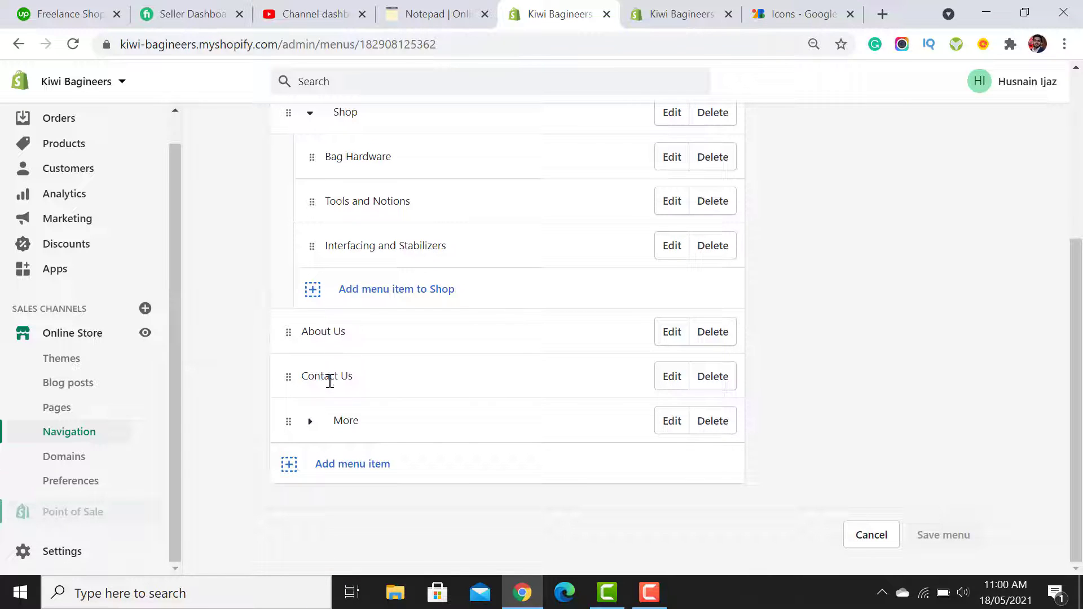
{"action": "left_click", "coordinate": [310, 422]}
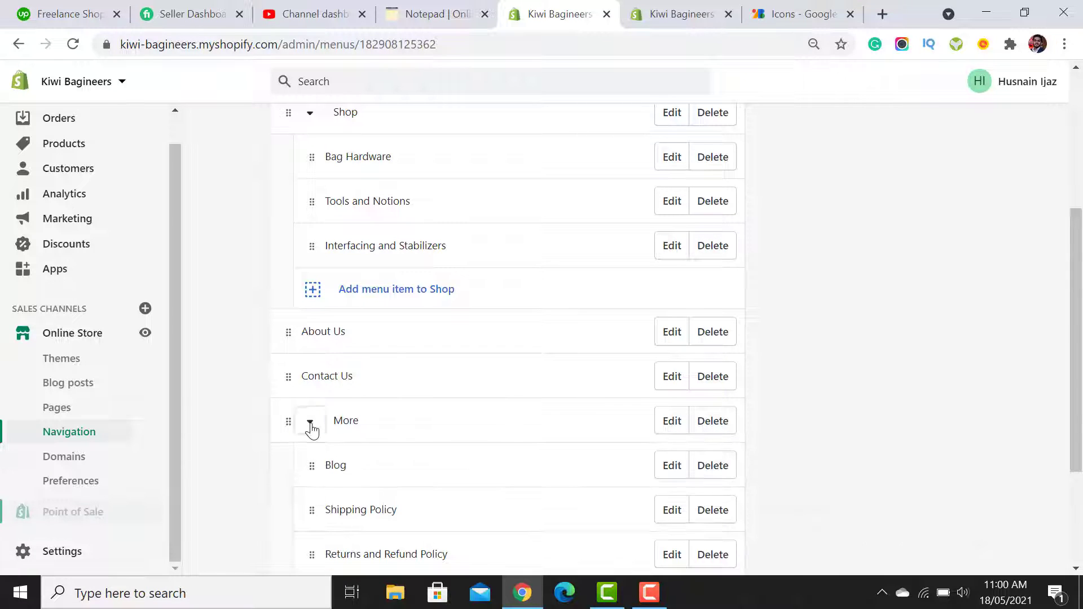
{"action": "left_click_drag", "start_coordinate": [1078, 401], "coordinate": [1080, 494]}
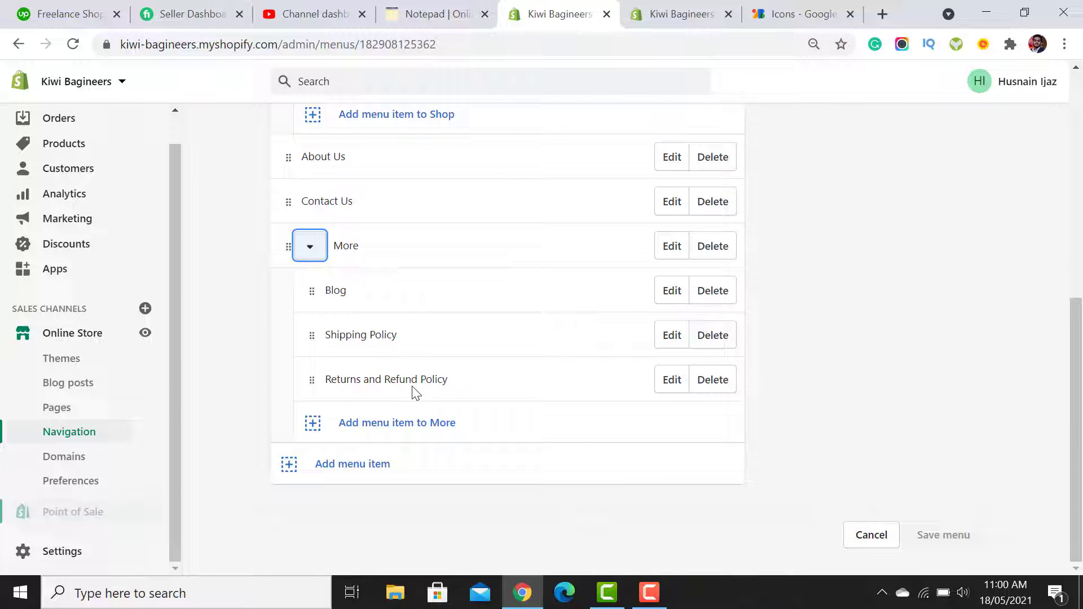
{"action": "left_click_drag", "start_coordinate": [1082, 386], "coordinate": [1082, 159]}
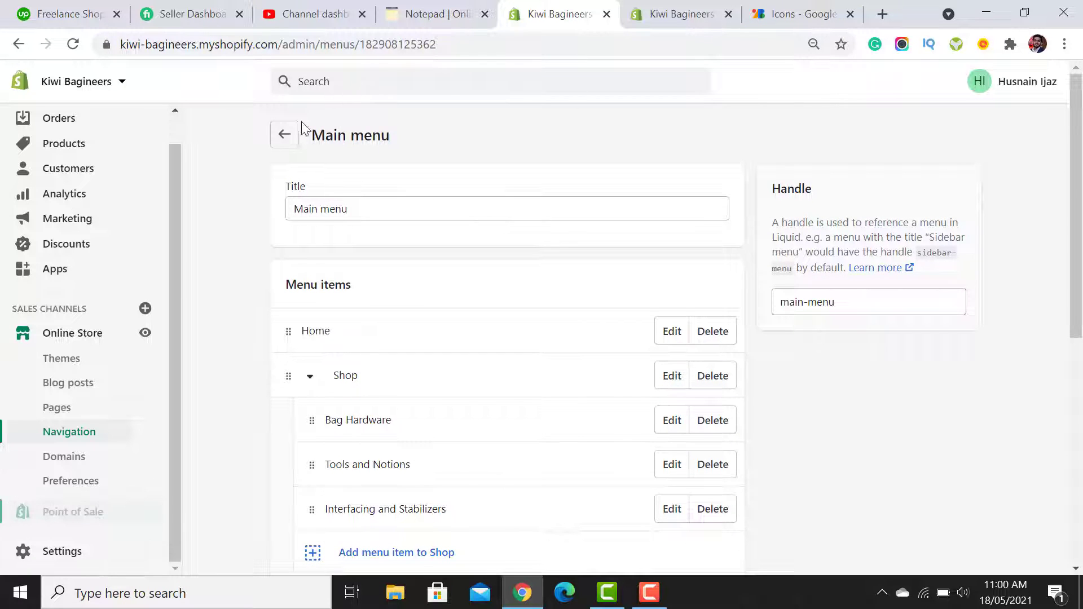
{"action": "left_click", "coordinate": [284, 134]}
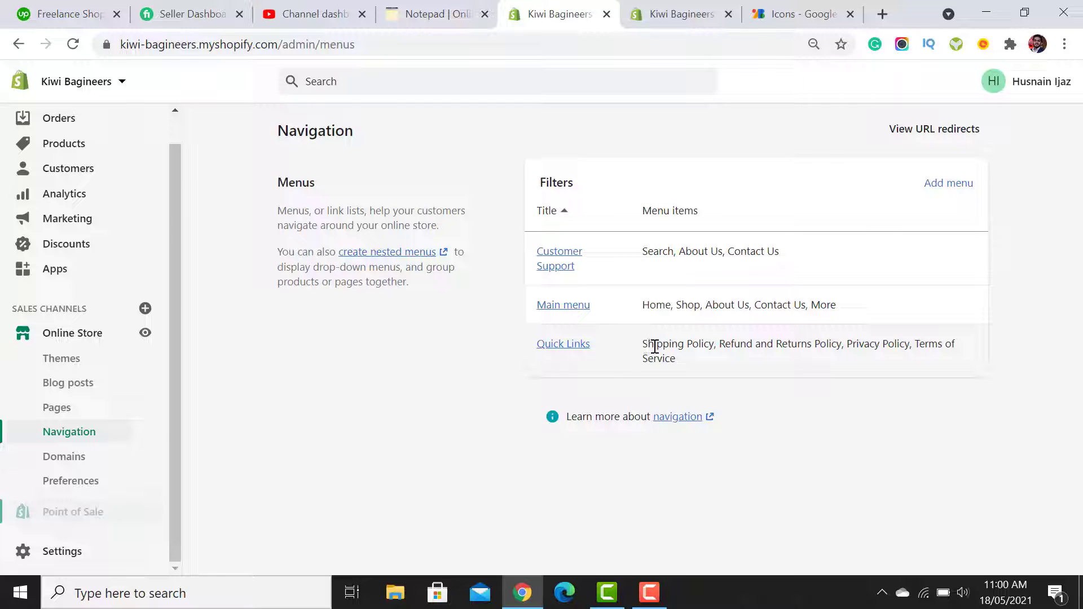
- Switch to the Debutify theme editor and leave the Guarantee section for the home page's section list
{"action": "left_click", "coordinate": [73, 366]}
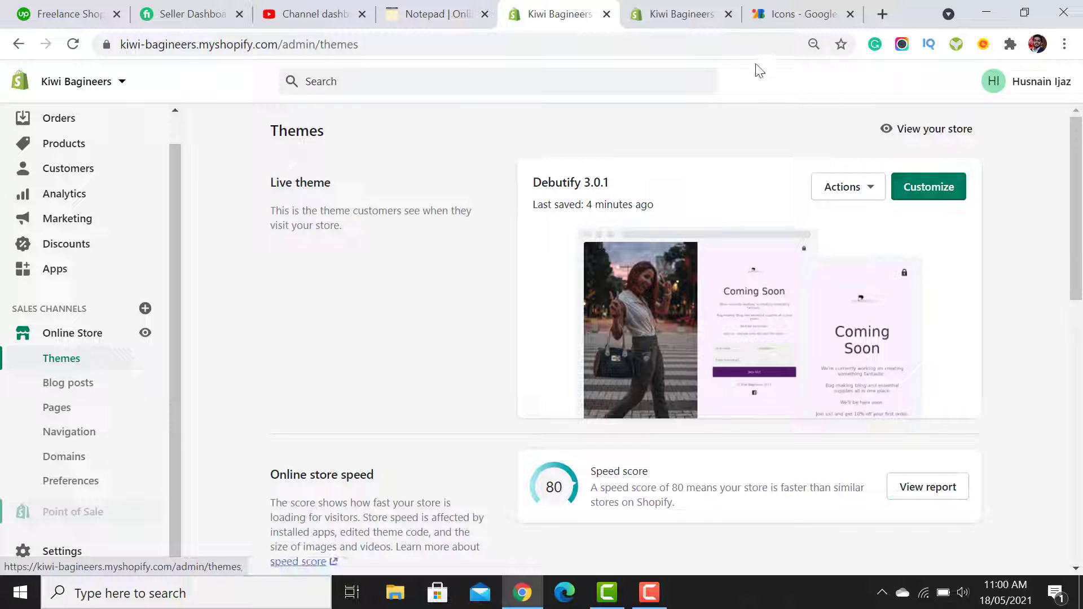
{"action": "left_click", "coordinate": [679, 4]}
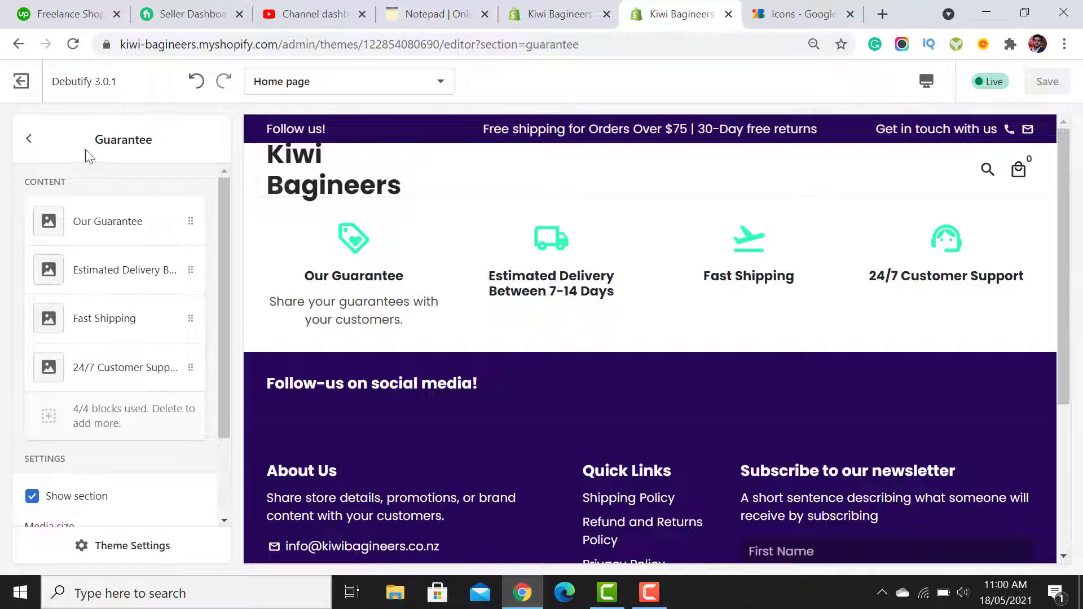
{"action": "left_click", "coordinate": [30, 140]}
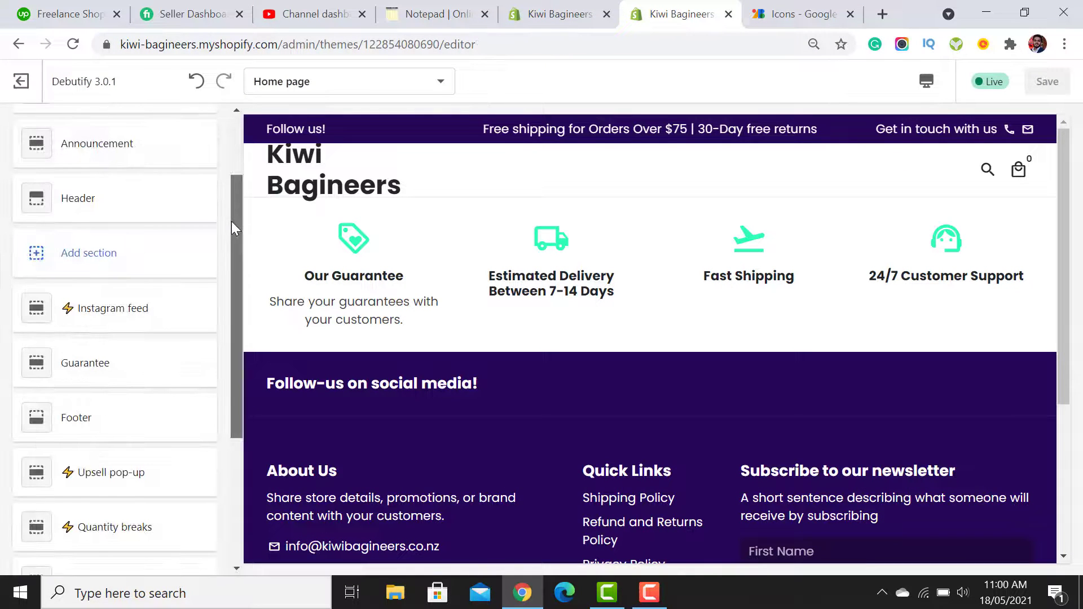
{"action": "left_click_drag", "start_coordinate": [234, 223], "coordinate": [249, 155]}
{"action": "scroll", "coordinate": [1056, 220], "scroll_direction": "down", "scroll_amount": 3}
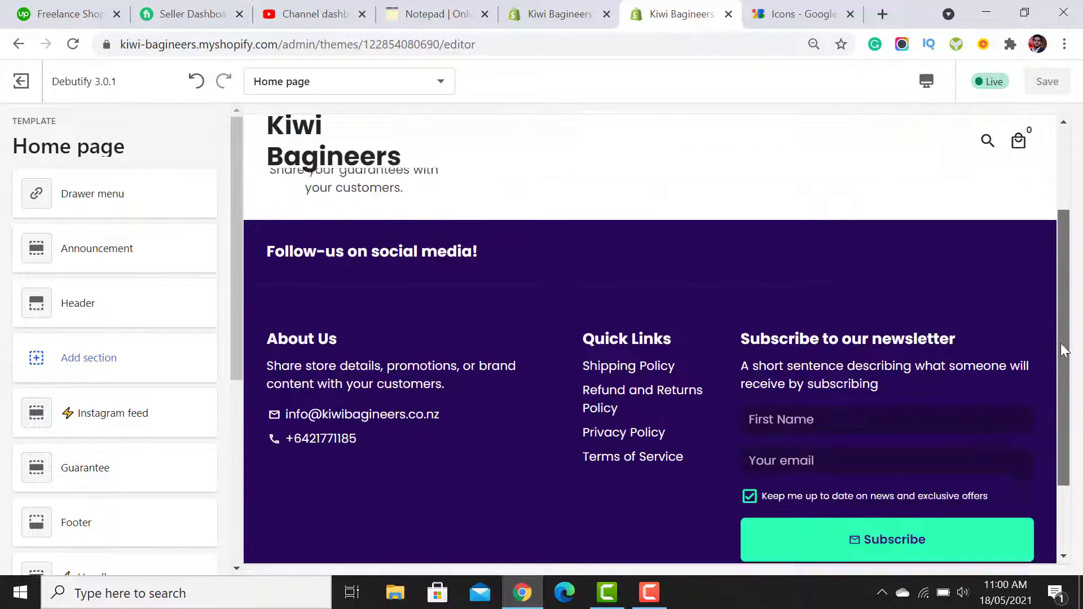
{"action": "scroll", "coordinate": [1051, 171], "scroll_direction": "up", "scroll_amount": 3}
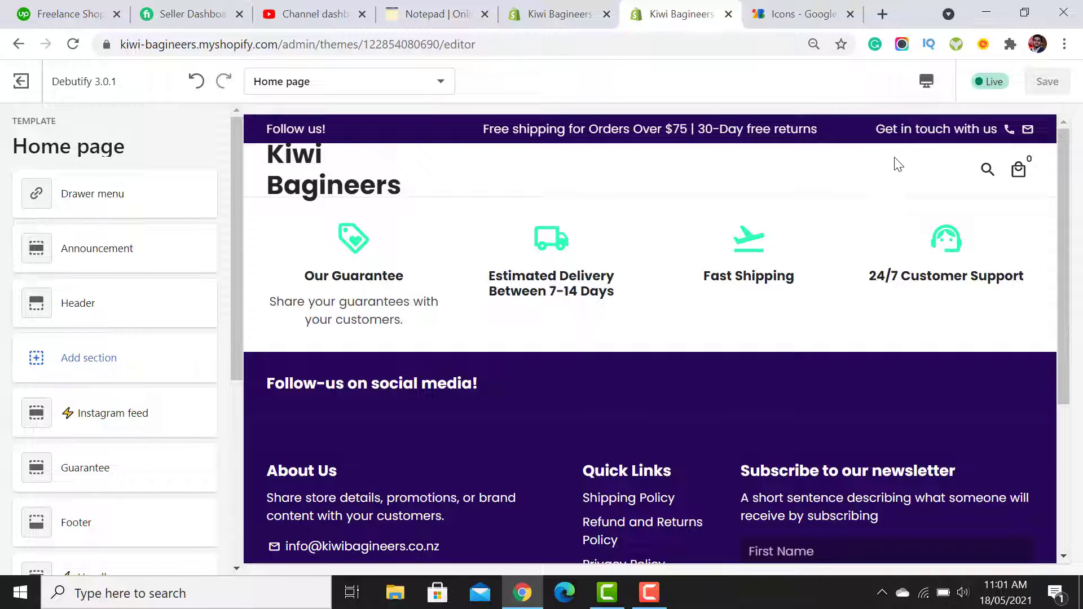
- Preview the home page in mobile view and review it down to the footer in desktop view
{"action": "left_click", "coordinate": [927, 82]}
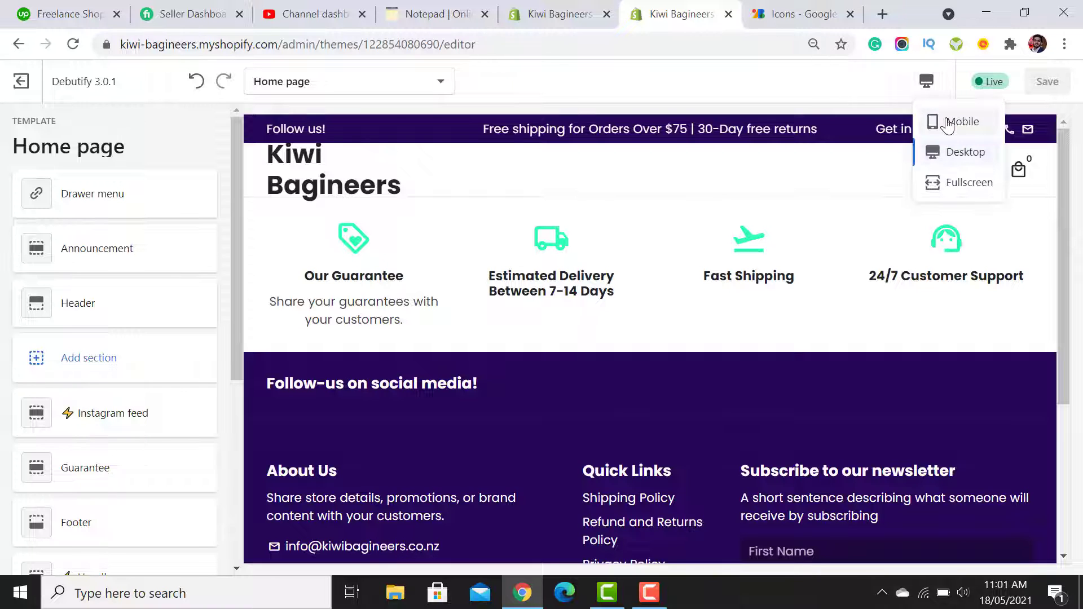
{"action": "left_click", "coordinate": [941, 122]}
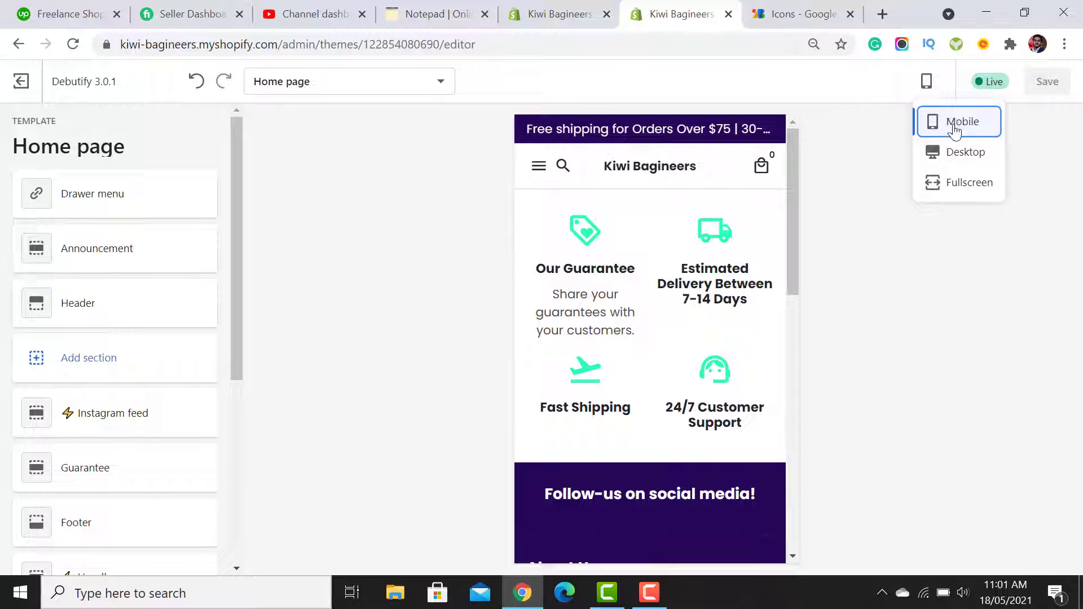
{"action": "right_click", "coordinate": [961, 155]}
{"action": "left_click", "coordinate": [961, 155]}
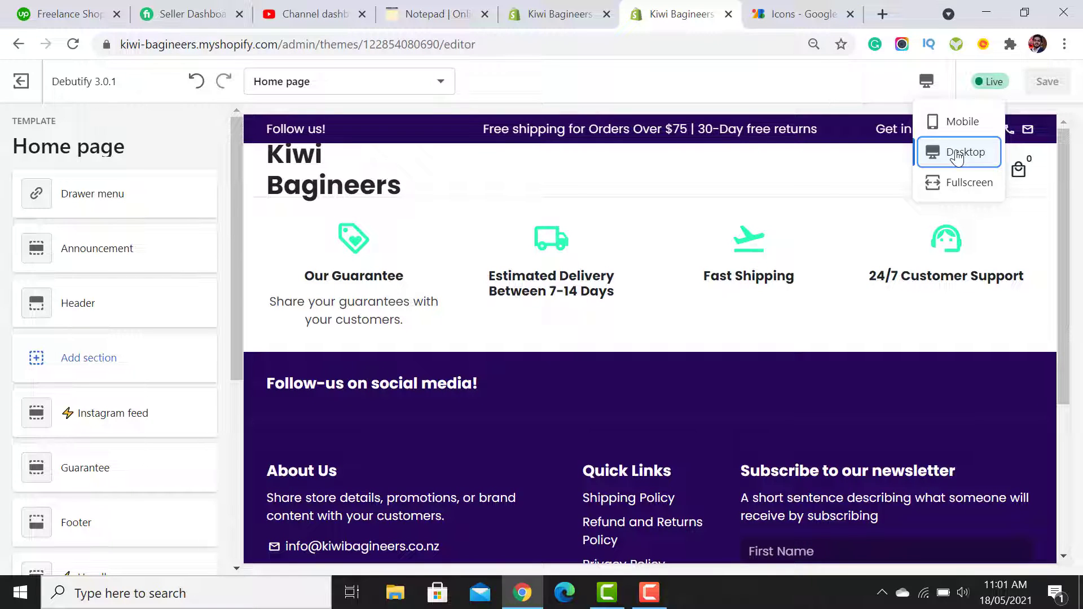
{"action": "left_click", "coordinate": [518, 179]}
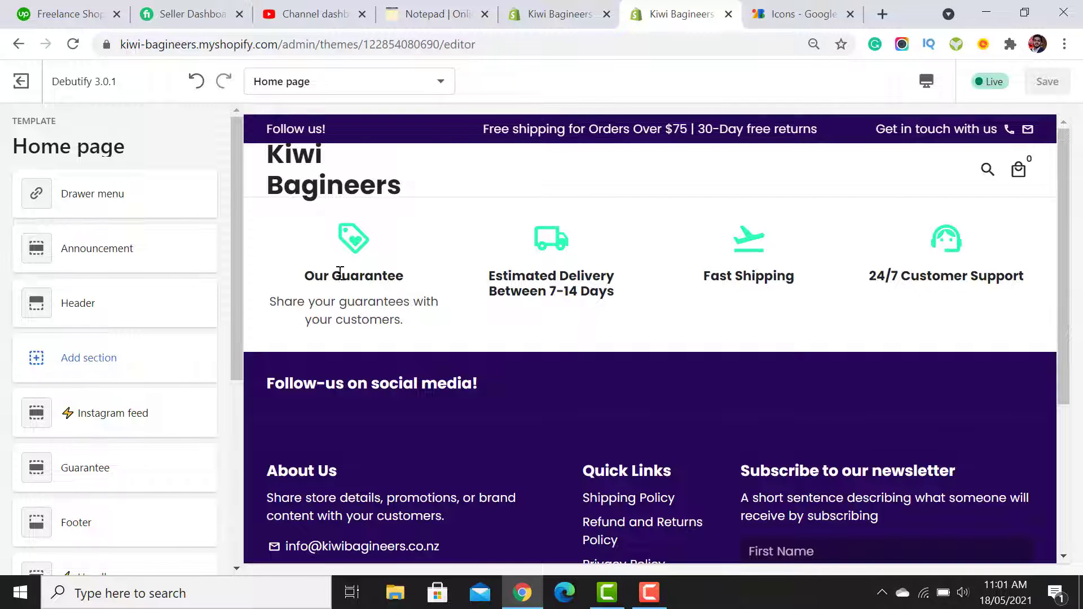
{"action": "scroll", "coordinate": [570, 402], "scroll_direction": "down", "scroll_amount": 2}
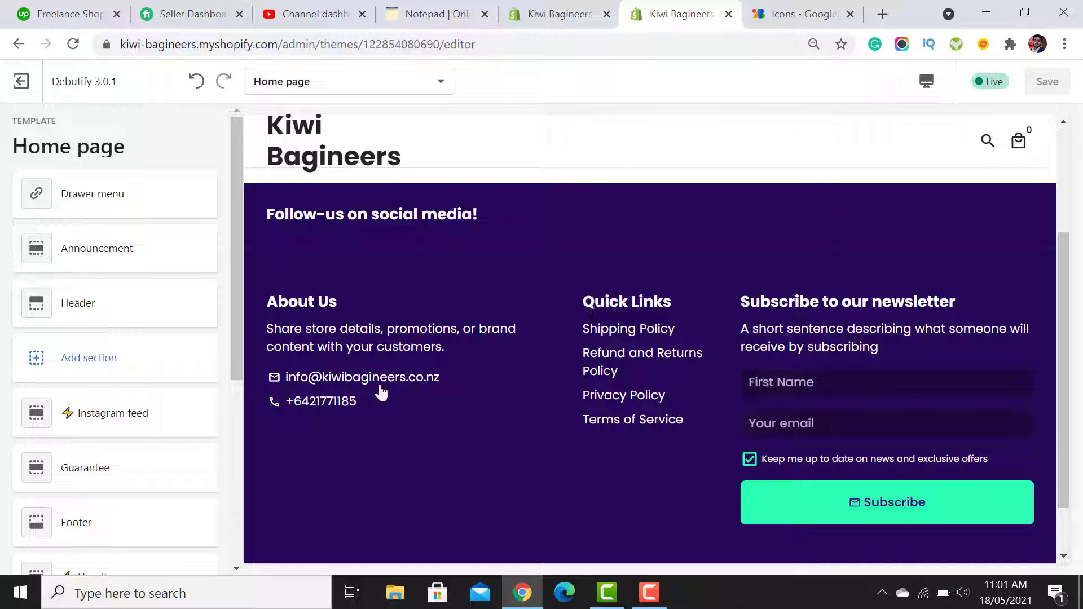
{"action": "left_click_drag", "start_coordinate": [1065, 391], "coordinate": [1082, 208]}
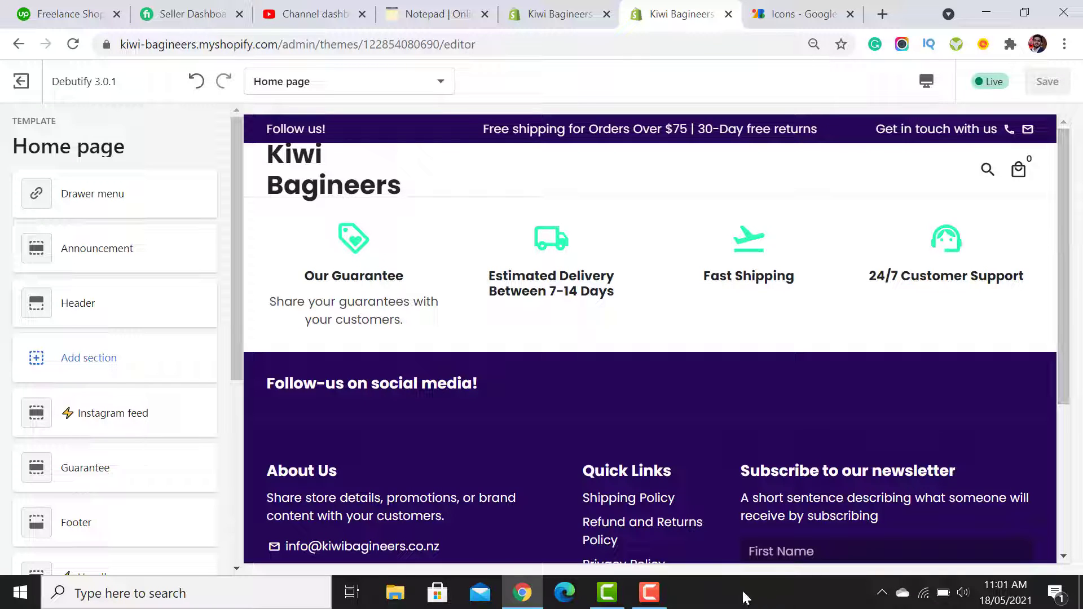
{"action": "left_click", "coordinate": [659, 600]}
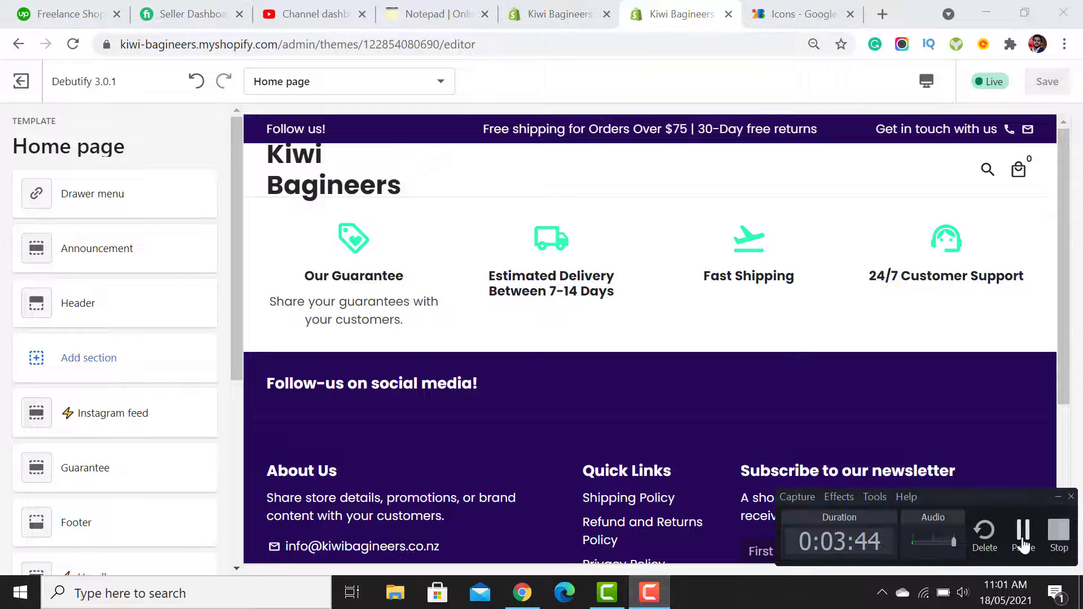
{"action": "left_click", "coordinate": [1023, 533]}
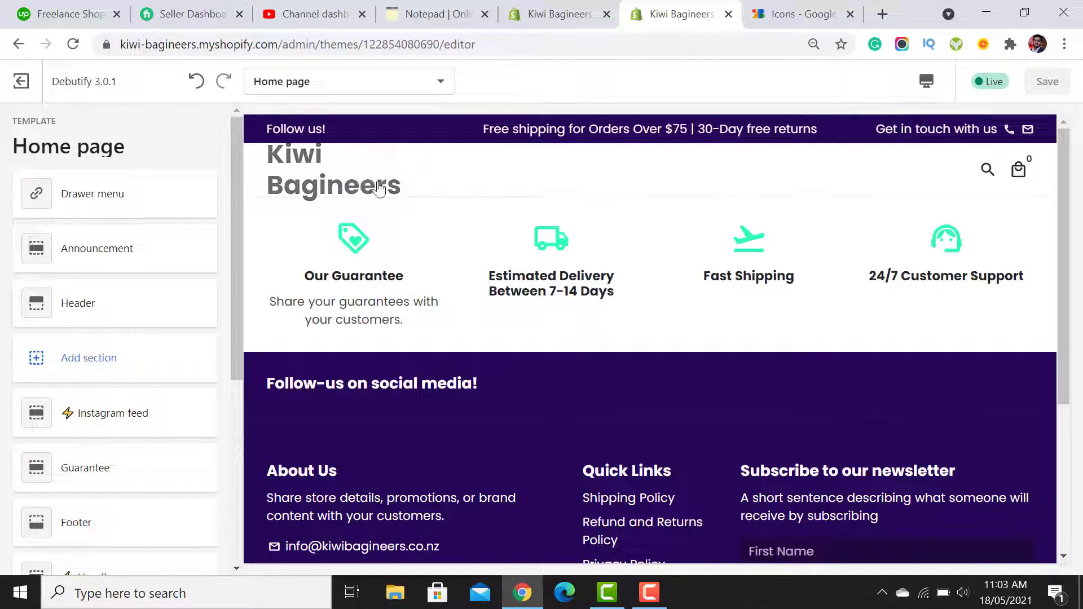
- Assign the Main menu as the navigation menu of the Header section
{"action": "left_click", "coordinate": [113, 315]}
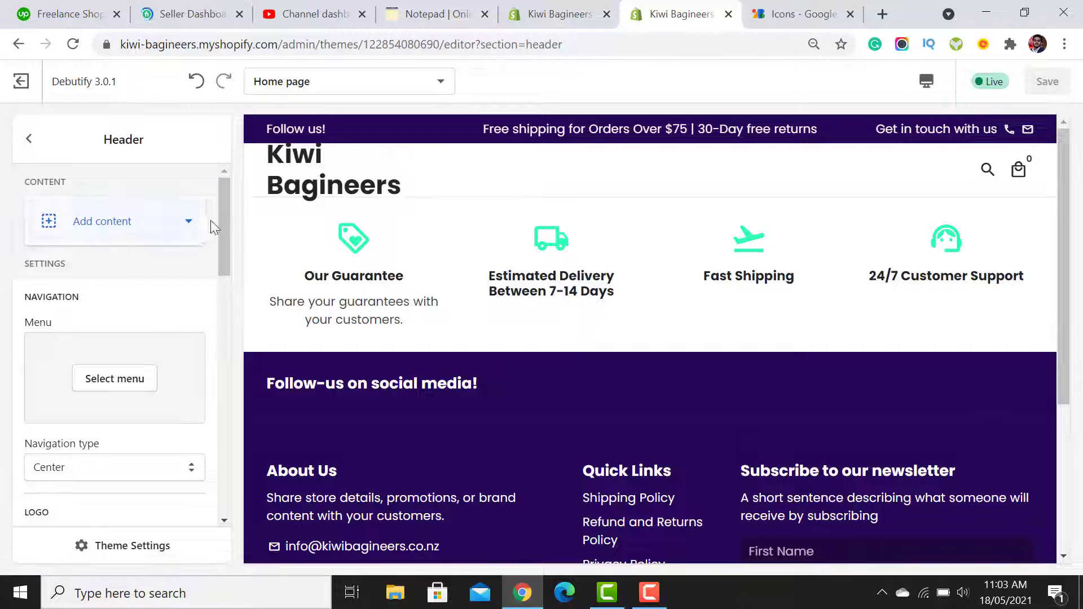
{"action": "left_click_drag", "start_coordinate": [219, 211], "coordinate": [219, 239]}
{"action": "scroll", "coordinate": [219, 230], "scroll_direction": "up", "scroll_amount": 1}
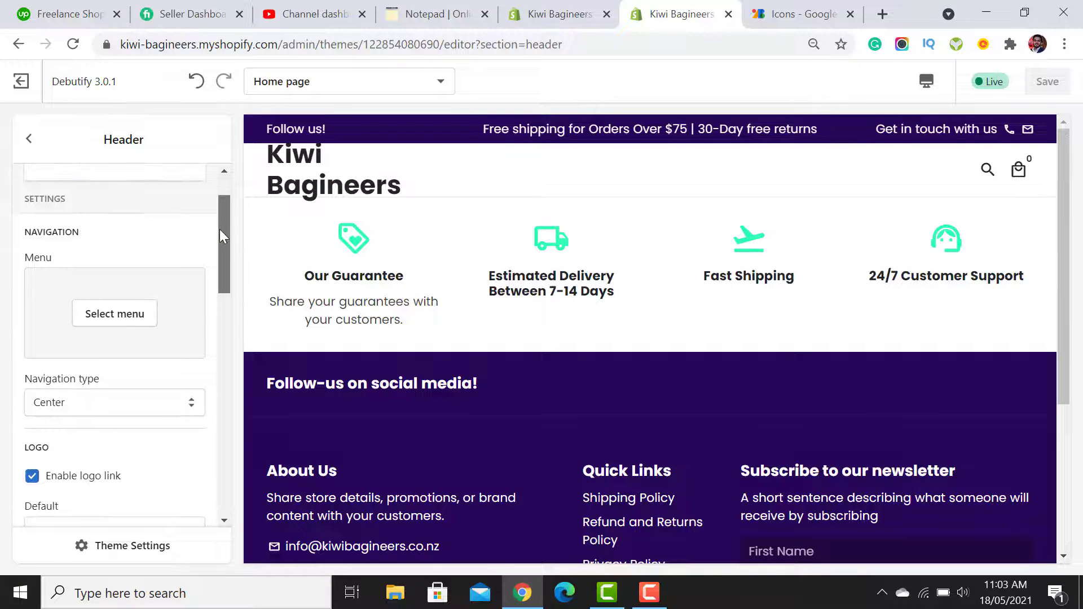
{"action": "double_click", "coordinate": [59, 233]}
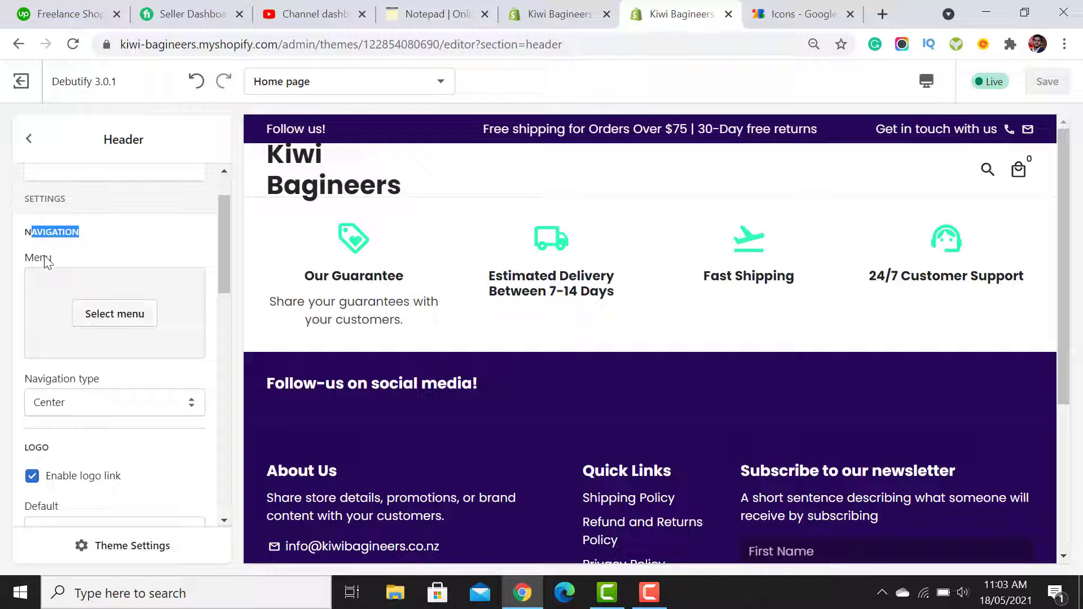
{"action": "left_click", "coordinate": [121, 309]}
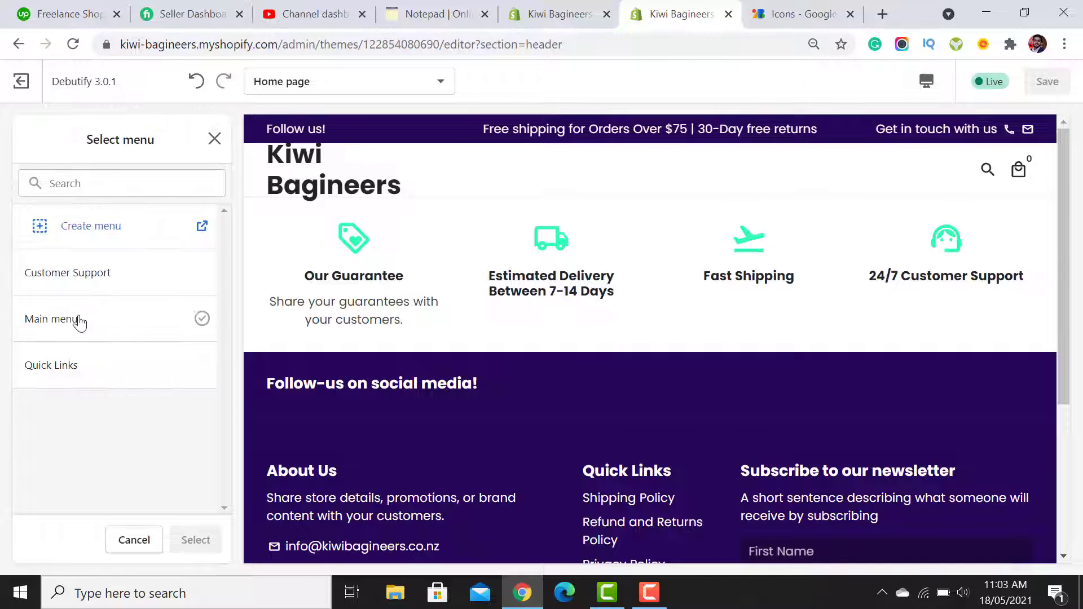
{"action": "left_click", "coordinate": [77, 319]}
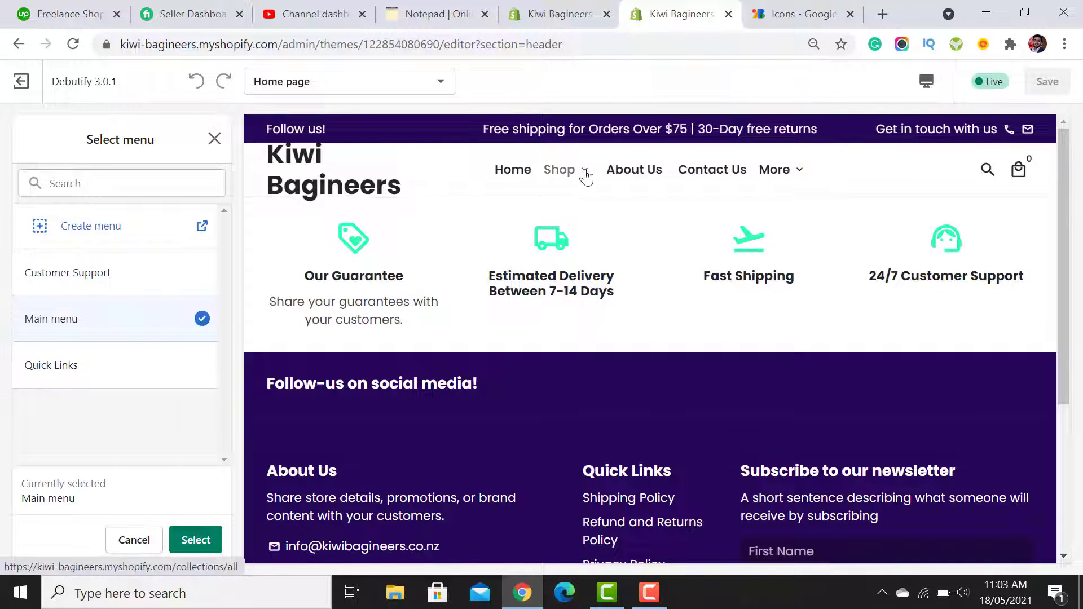
{"action": "left_click", "coordinate": [198, 541]}
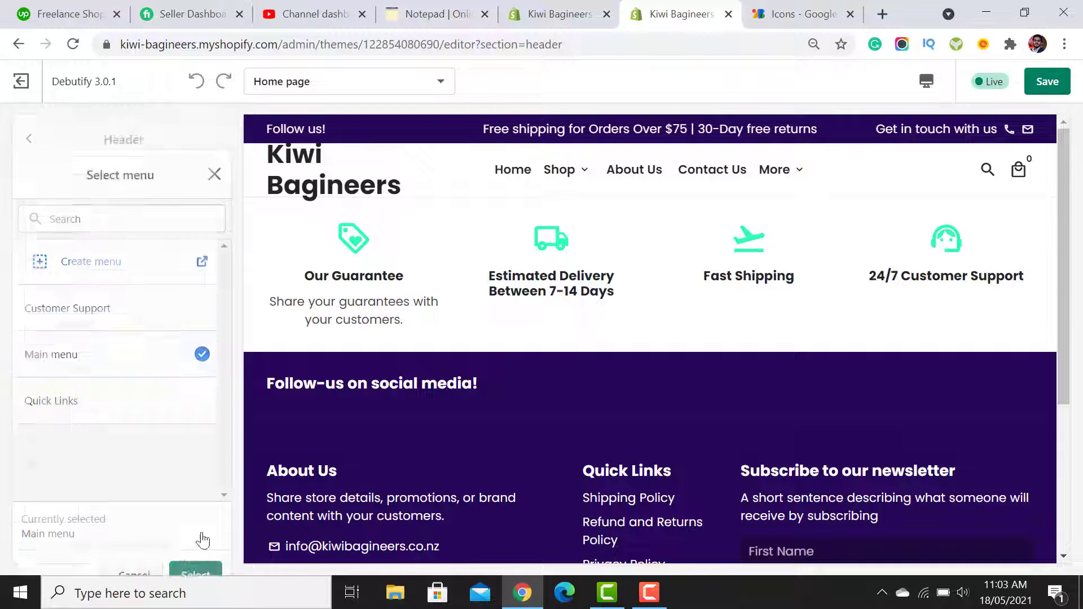
- Set the header's default logo to the Kiwi Bagineers wordmark image from the library
{"action": "left_click_drag", "start_coordinate": [227, 259], "coordinate": [221, 324]}
{"action": "left_click", "coordinate": [115, 327]}
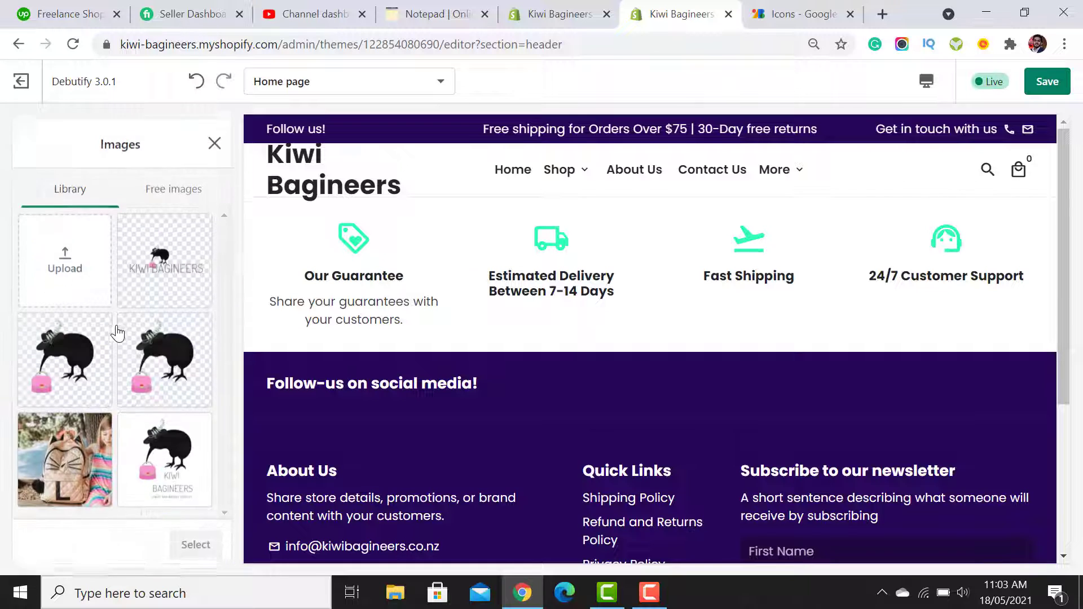
{"action": "left_click", "coordinate": [165, 257]}
{"action": "left_click", "coordinate": [196, 540]}
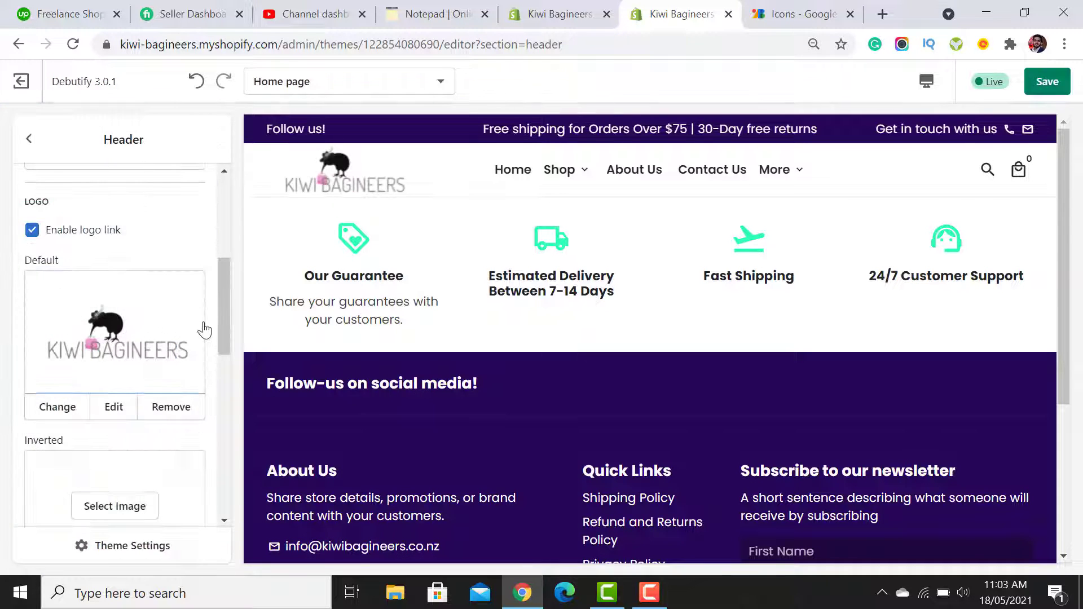
- Use the same Kiwi Bagineers wordmark image as the header's inverted logo
{"action": "left_click_drag", "start_coordinate": [222, 297], "coordinate": [128, 353]}
{"action": "left_click", "coordinate": [124, 337]}
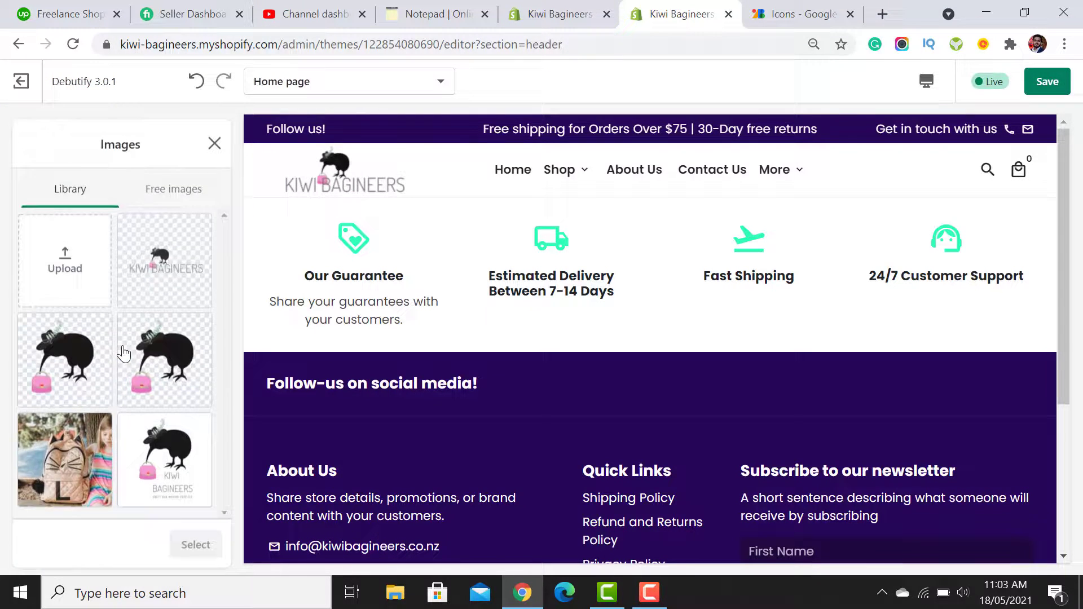
{"action": "left_click", "coordinate": [155, 260]}
{"action": "left_click", "coordinate": [195, 540]}
- Choose the Kiwi Bagineers wordmark image from the library as the header's mobile logo
{"action": "scroll", "coordinate": [223, 389], "scroll_direction": "down", "scroll_amount": 5}
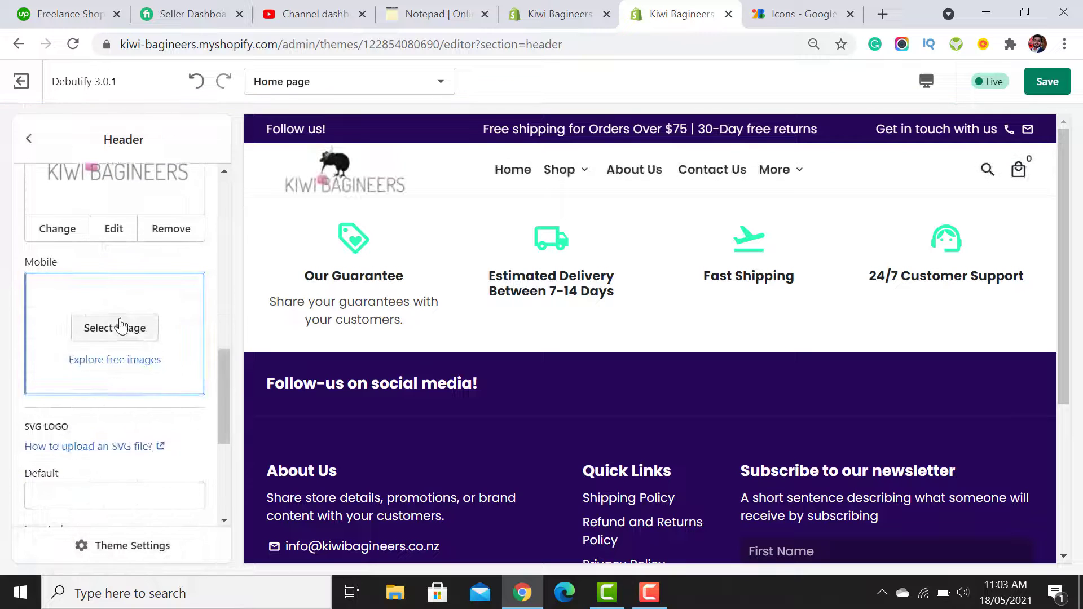
{"action": "left_click", "coordinate": [128, 330]}
{"action": "left_click", "coordinate": [159, 264]}
{"action": "left_click", "coordinate": [193, 539]}
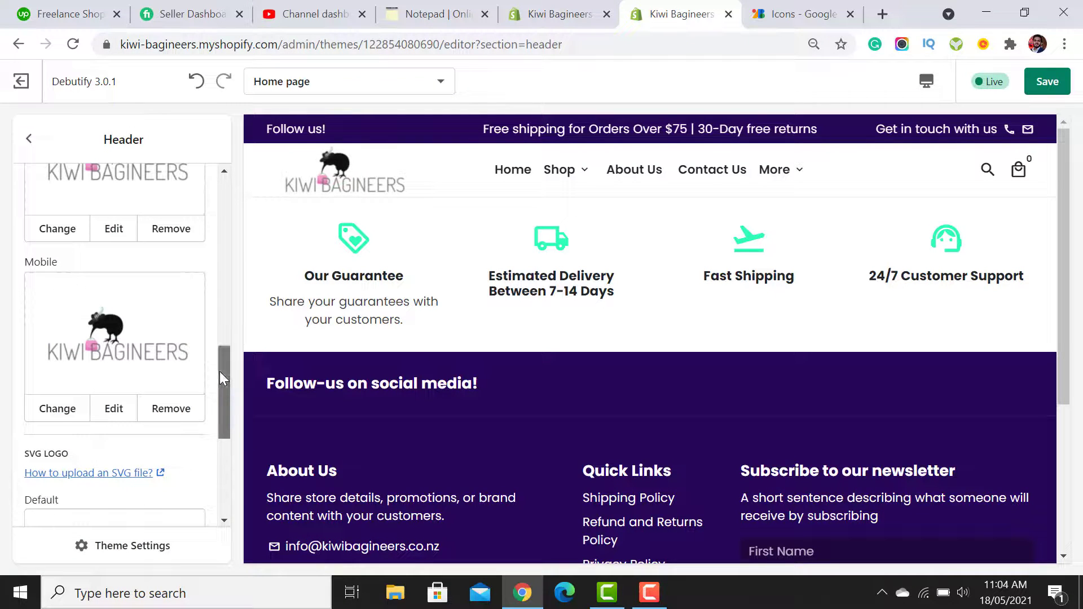
- Check the header's logo images and set the mobile logo width to 150px
{"action": "scroll", "coordinate": [219, 371], "scroll_direction": "down", "scroll_amount": 2}
{"action": "scroll", "coordinate": [219, 394], "scroll_direction": "up", "scroll_amount": 3}
{"action": "scroll", "coordinate": [225, 289], "scroll_direction": "up", "scroll_amount": 4}
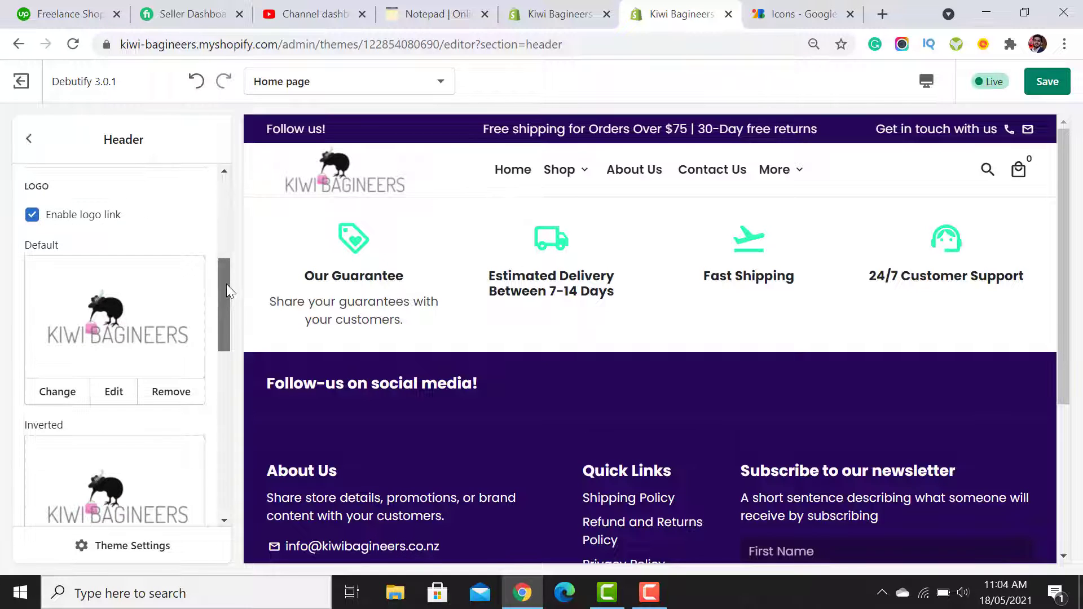
{"action": "scroll", "coordinate": [226, 310], "scroll_direction": "down", "scroll_amount": 6}
{"action": "left_click_drag", "start_coordinate": [226, 383], "coordinate": [222, 466]}
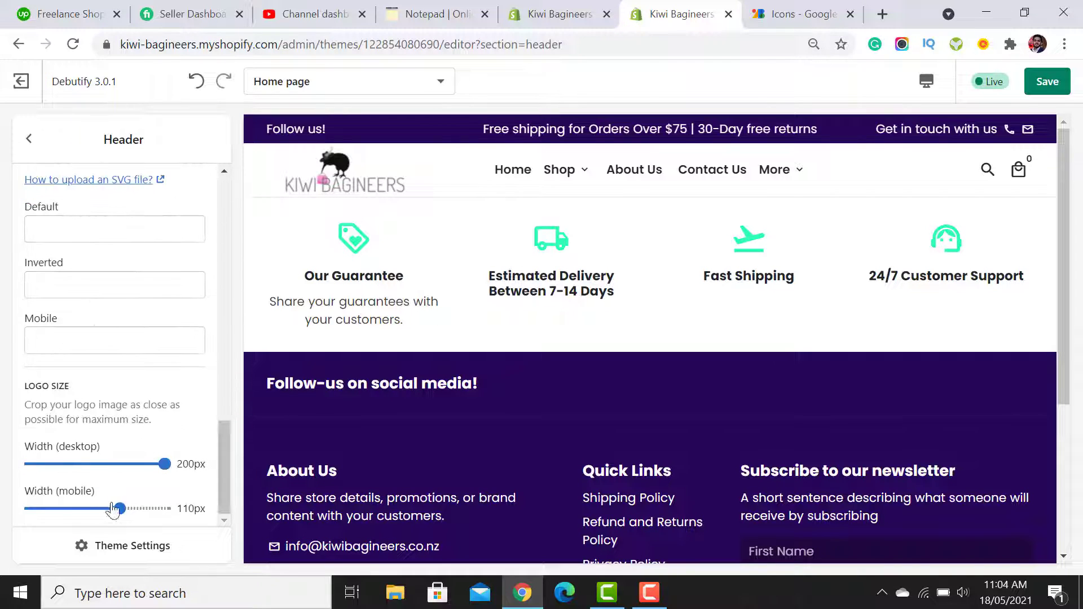
{"action": "left_click_drag", "start_coordinate": [120, 509], "coordinate": [201, 508]}
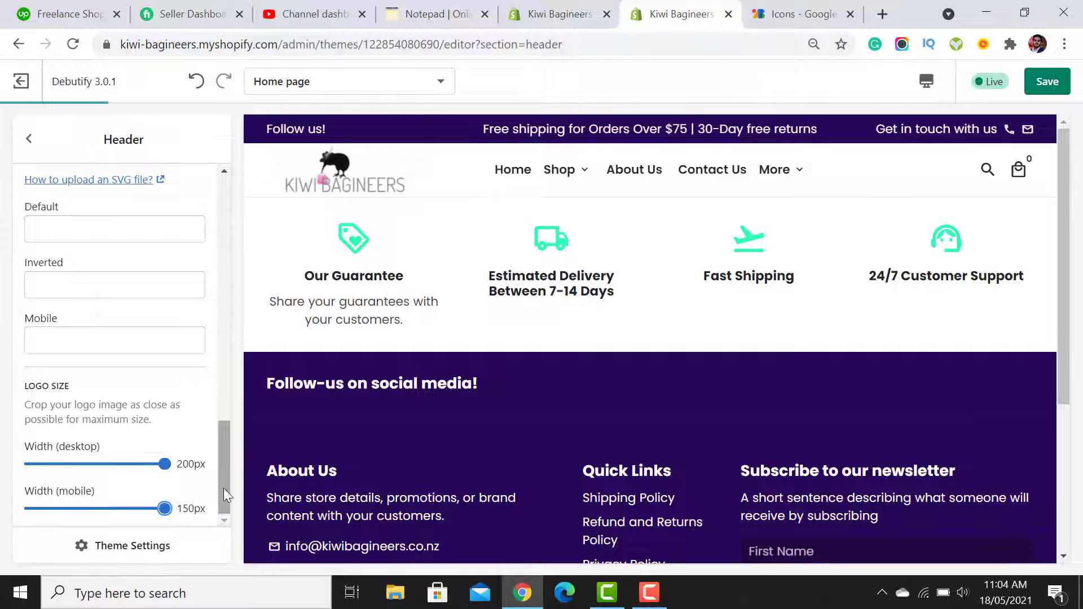
- Preview the header in mobile view, switch back to desktop view, and return to the home page's section list
{"action": "left_click_drag", "start_coordinate": [224, 489], "coordinate": [271, 208]}
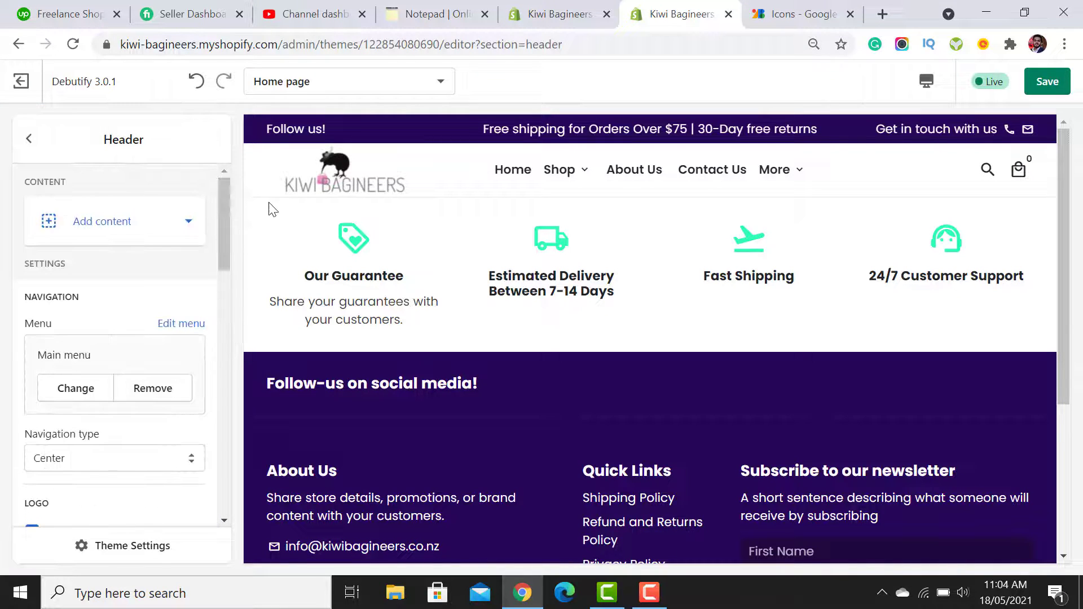
{"action": "left_click", "coordinate": [928, 85]}
{"action": "left_click", "coordinate": [943, 127]}
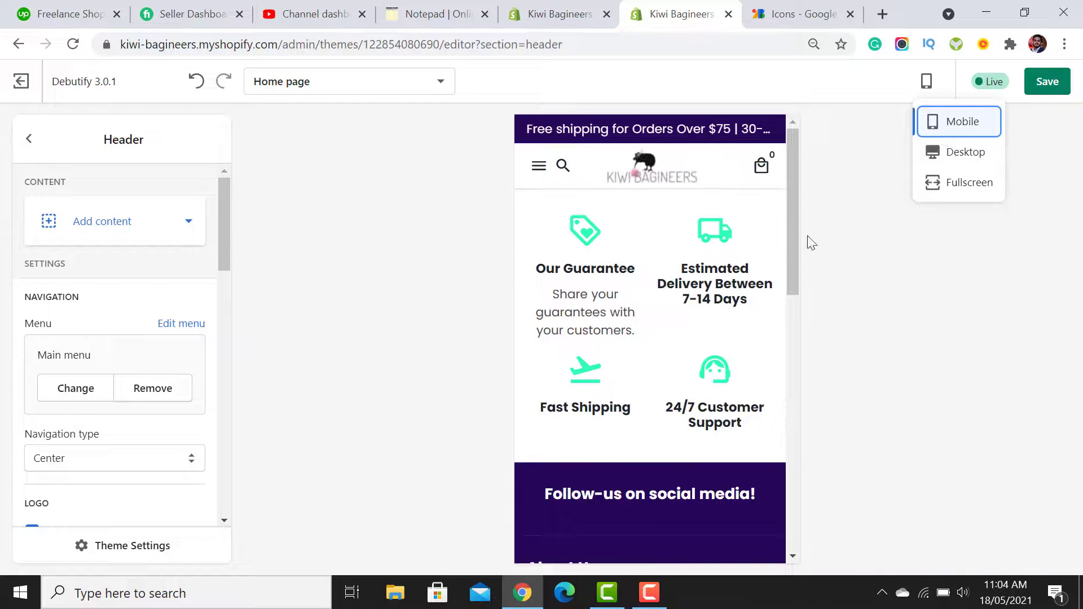
{"action": "left_click", "coordinate": [951, 152]}
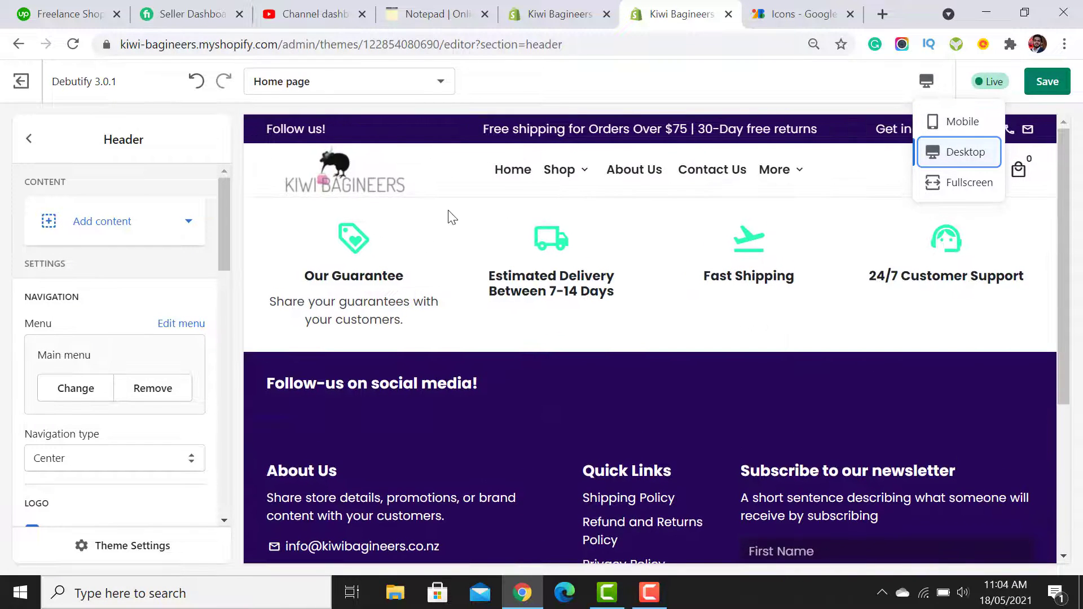
{"action": "left_click", "coordinate": [459, 225]}
{"action": "mouse_move", "coordinate": [225, 200]}
{"action": "left_mouse_down"}
{"action": "mouse_move", "coordinate": [228, 439]}
{"action": "mouse_move", "coordinate": [221, 189]}
{"action": "left_mouse_up"}
{"action": "left_click", "coordinate": [26, 139]}
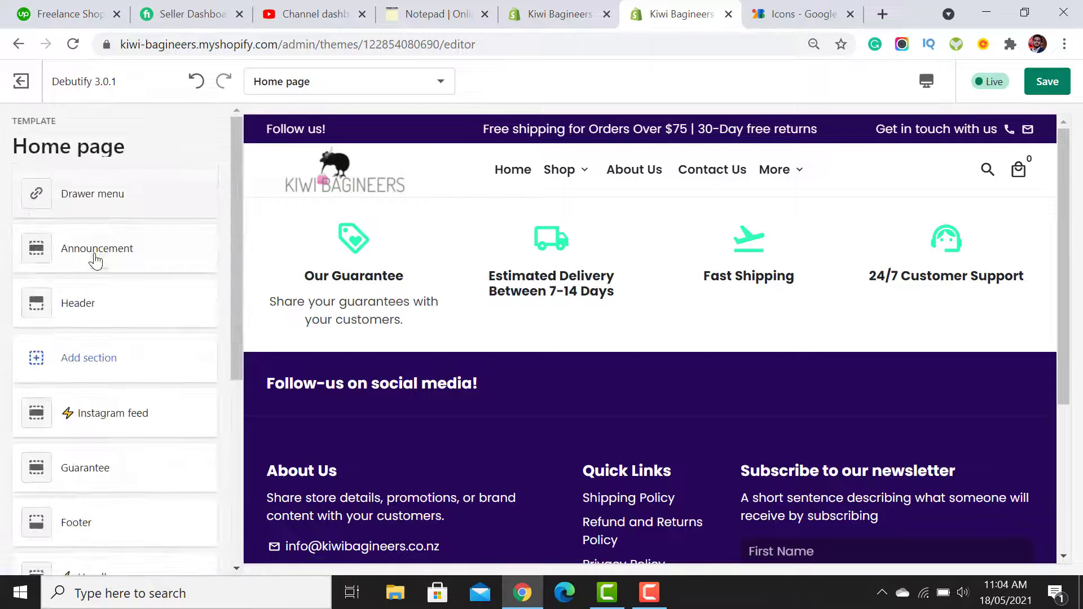
- Open the message block of the Announcement section to review its text, and return to the section's settings
{"action": "left_click", "coordinate": [97, 257]}
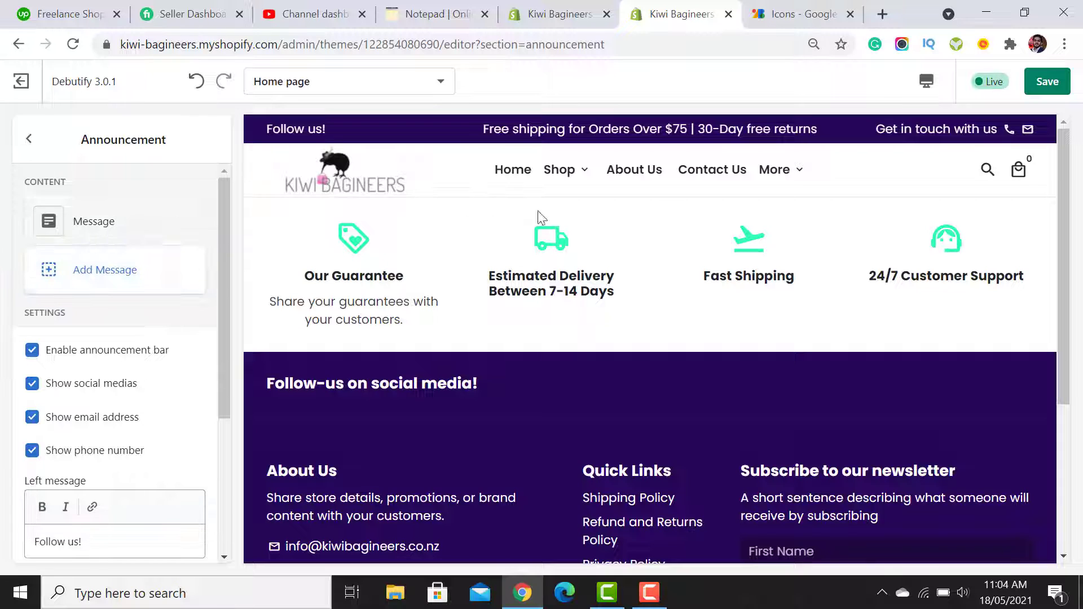
{"action": "left_click", "coordinate": [116, 231]}
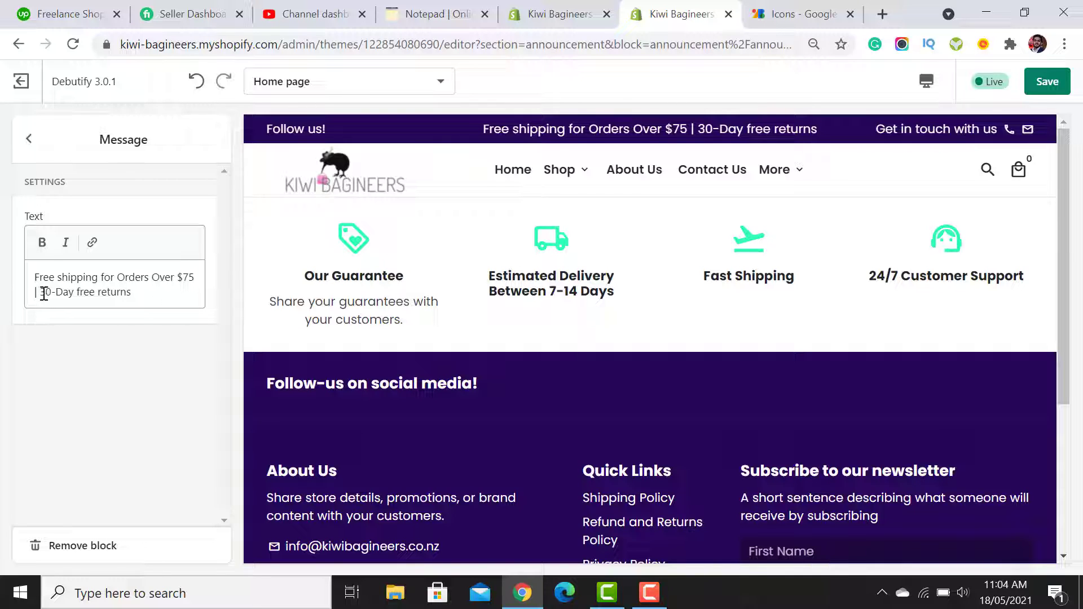
{"action": "left_click", "coordinate": [132, 293]}
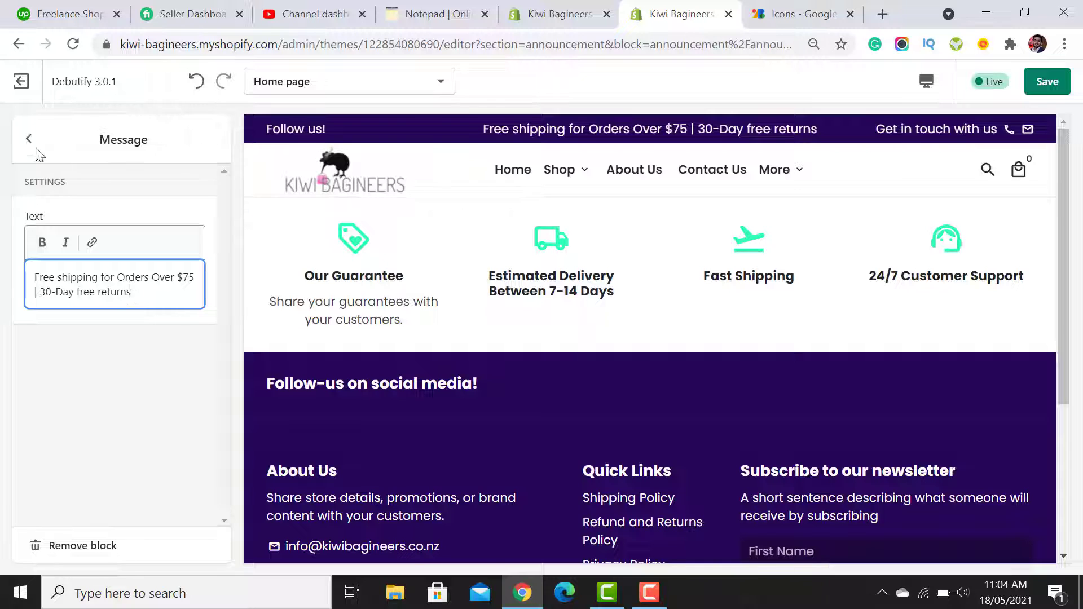
{"action": "left_click", "coordinate": [28, 139]}
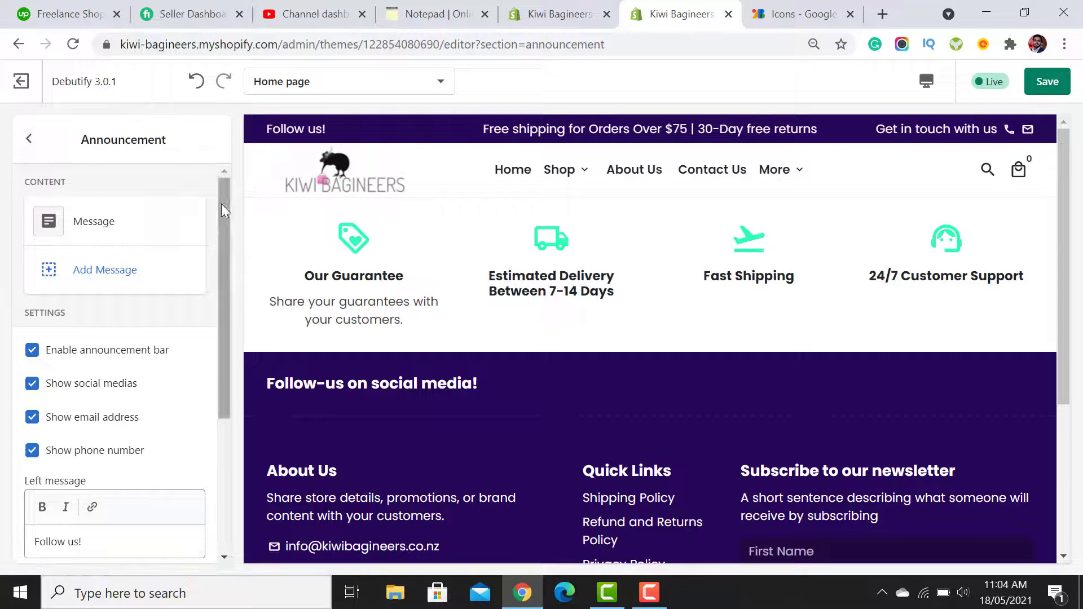
- Clear the "Follow us!" text from the announcement bar's left message
{"action": "scroll", "coordinate": [222, 204], "scroll_direction": "down", "scroll_amount": 4}
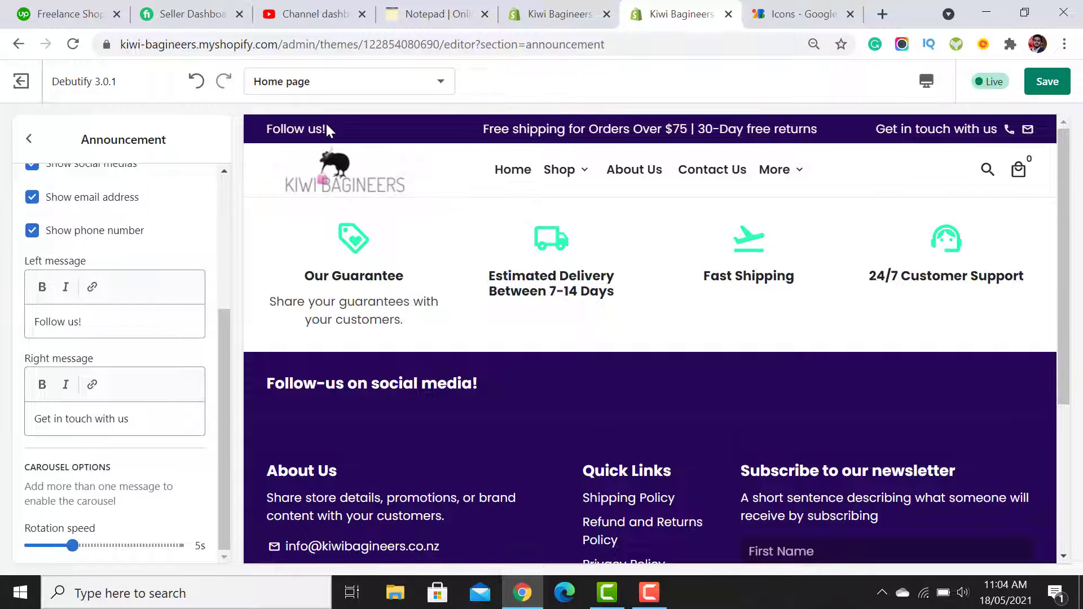
{"action": "left_click", "coordinate": [100, 320]}
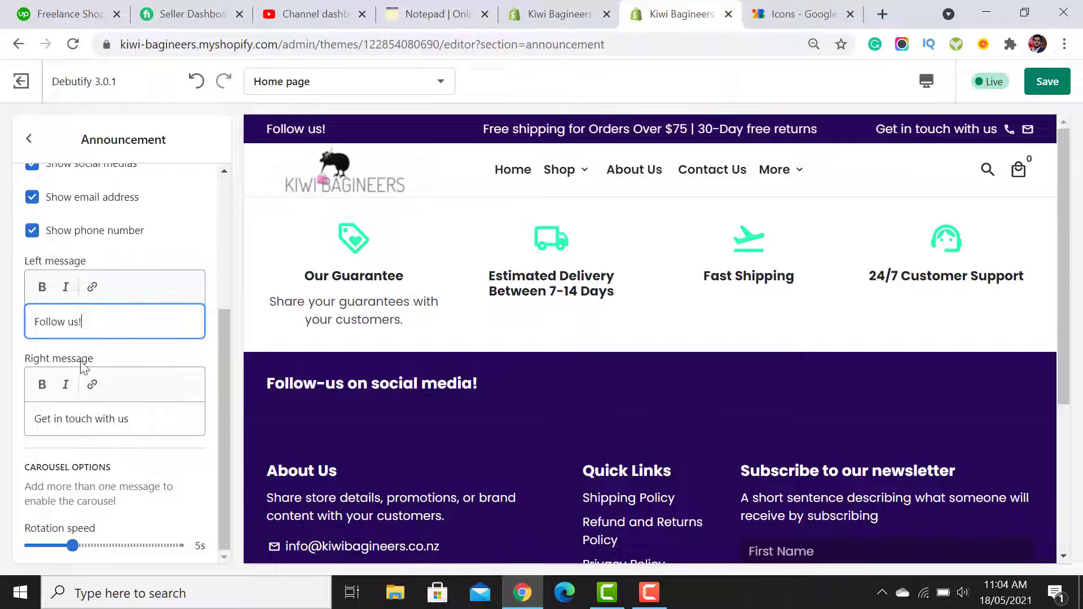
{"action": "triple_click", "coordinate": [75, 314]}
{"action": "key", "text": "BackSpace"}
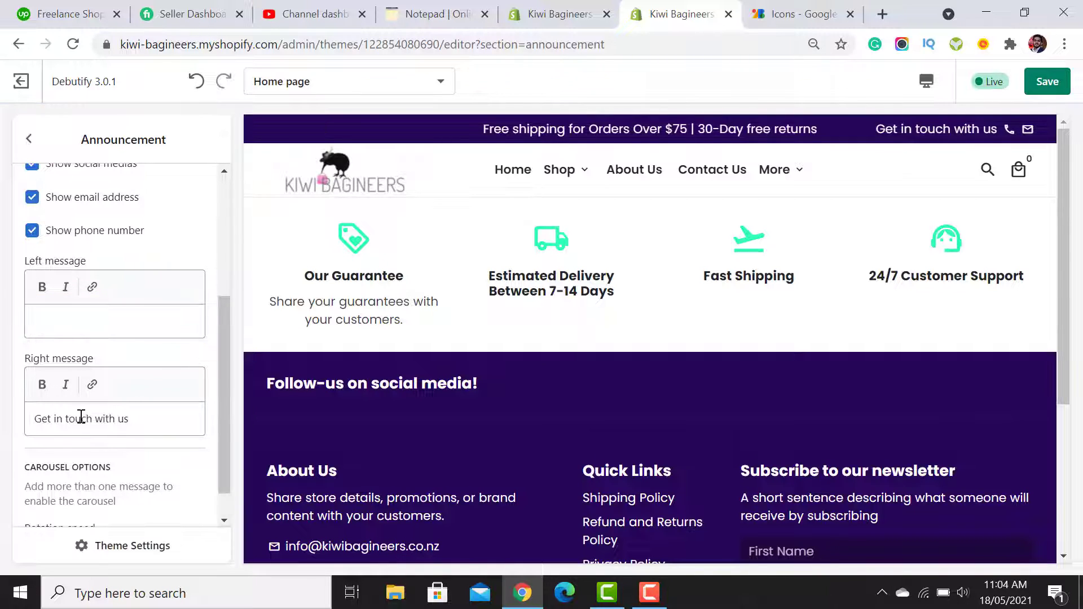
- Check the announcement bar's right message and carousel options, and return to the home page's section list
{"action": "left_click_drag", "start_coordinate": [32, 419], "coordinate": [143, 420]}
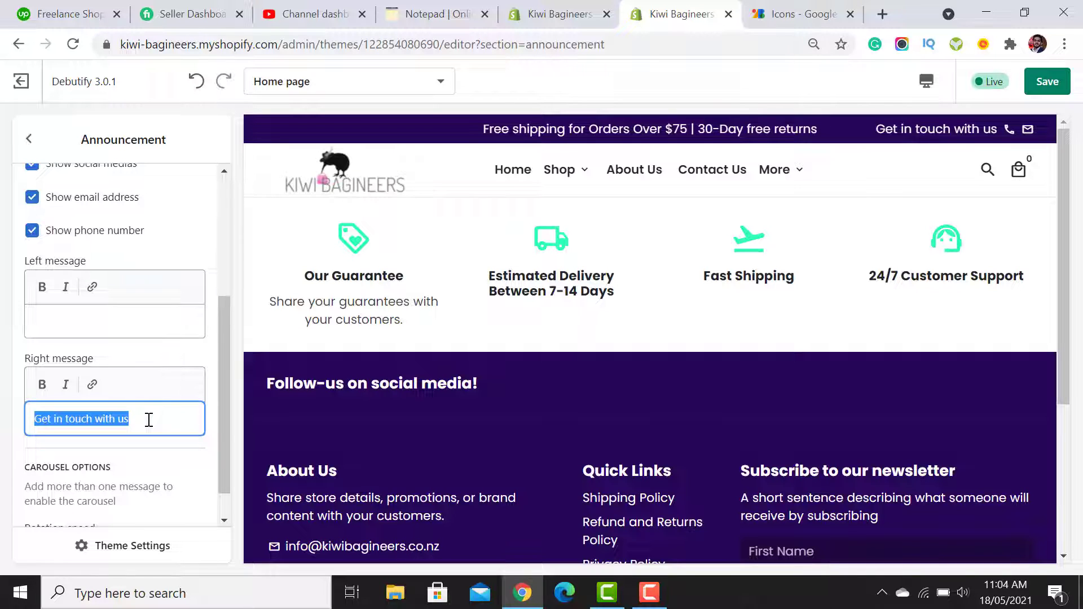
{"action": "left_click", "coordinate": [149, 420]}
{"action": "scroll", "coordinate": [223, 391], "scroll_direction": "down", "scroll_amount": 1}
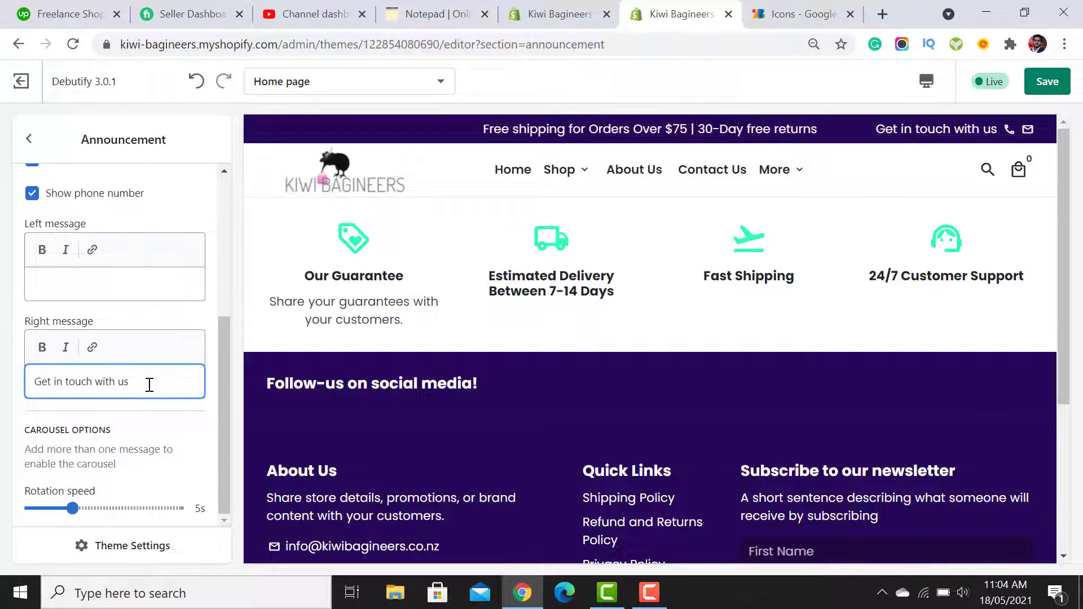
{"action": "left_click", "coordinate": [29, 139]}
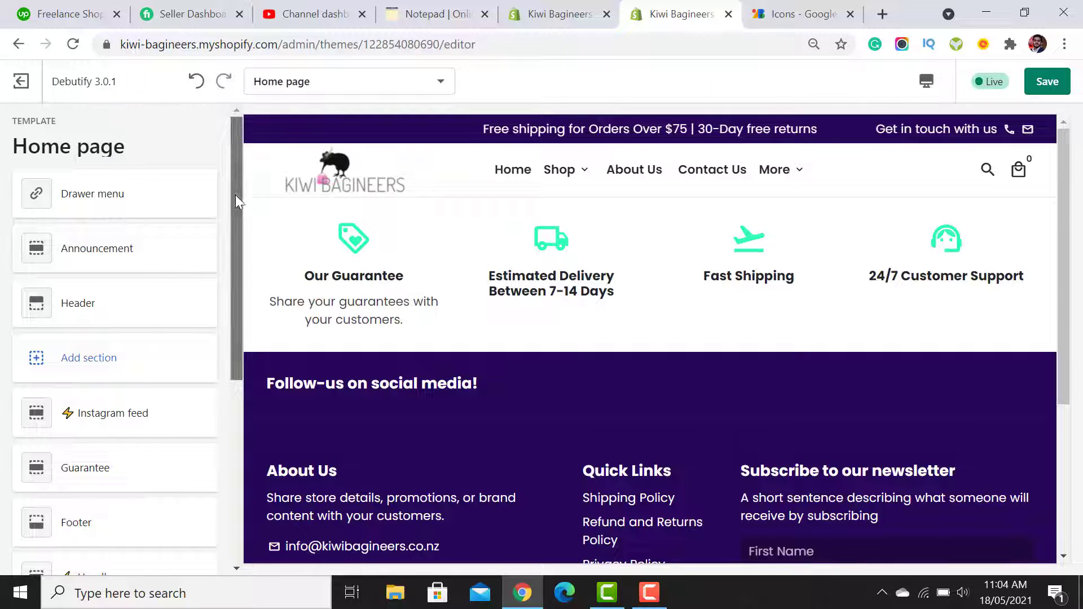
- Review the home page's list of sections down to the theme settings and back up
{"action": "left_click_drag", "start_coordinate": [235, 195], "coordinate": [235, 274]}
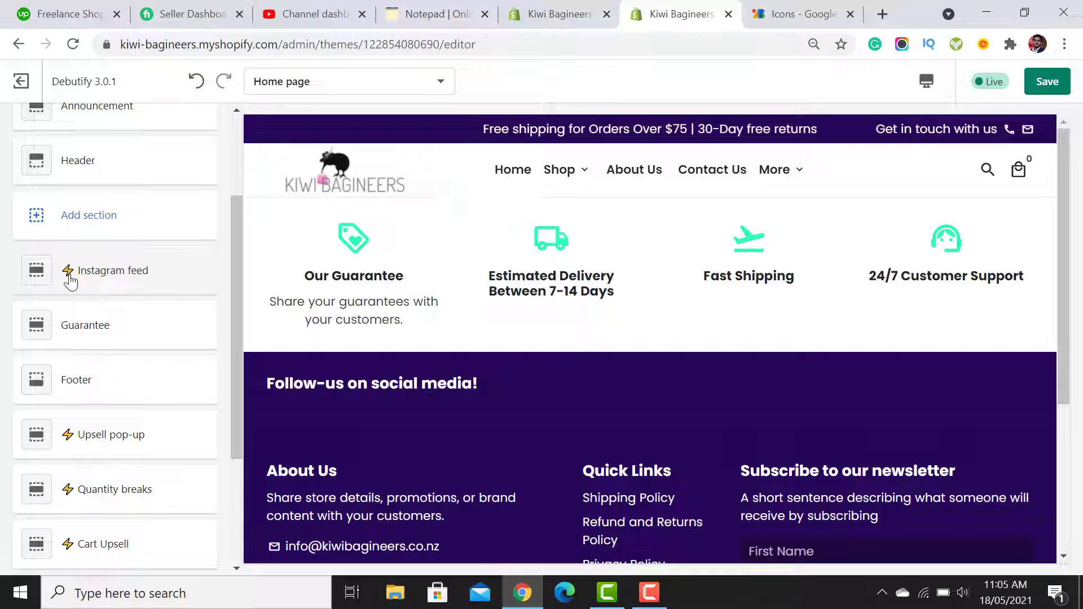
{"action": "scroll", "coordinate": [70, 283], "scroll_direction": "down", "scroll_amount": 3}
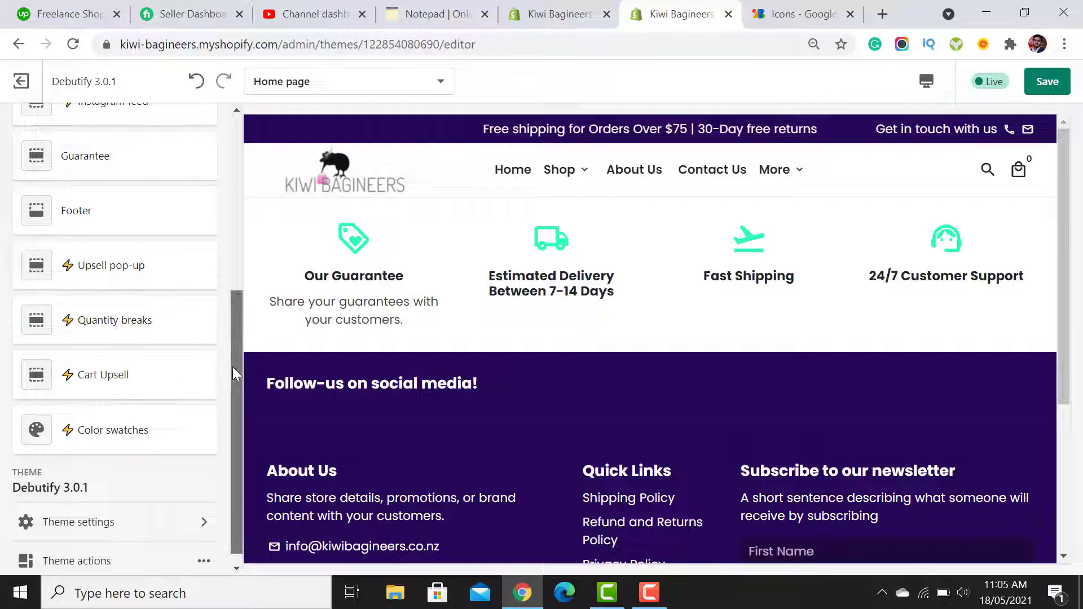
{"action": "left_click_drag", "start_coordinate": [233, 366], "coordinate": [265, 232]}
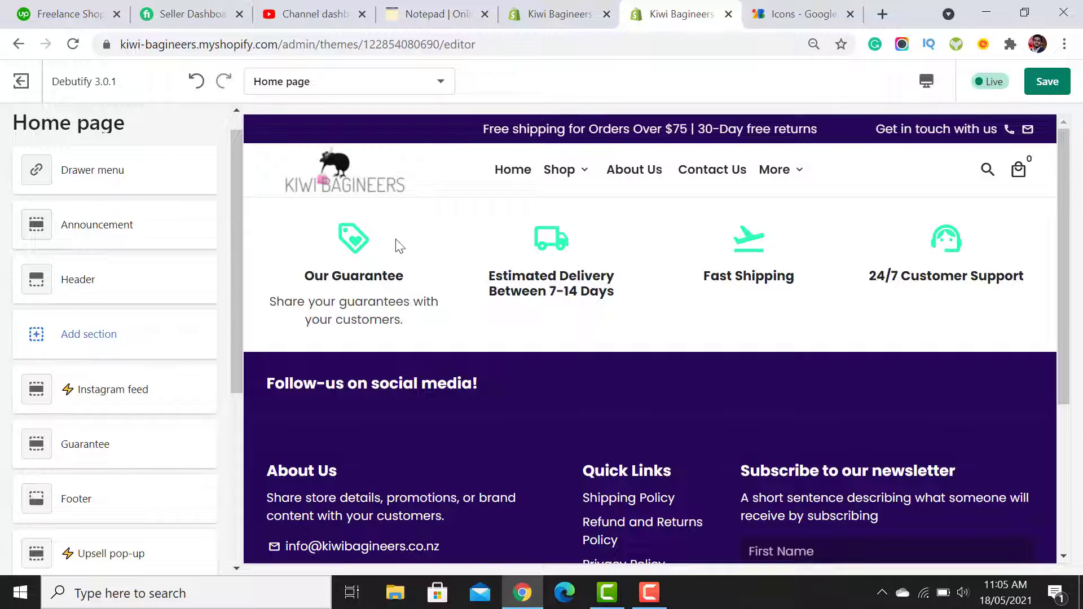
- Open the Our Guarantee block in the Guarantee section and review its icon, heading and text settings
{"action": "left_click_drag", "start_coordinate": [238, 255], "coordinate": [228, 318]}
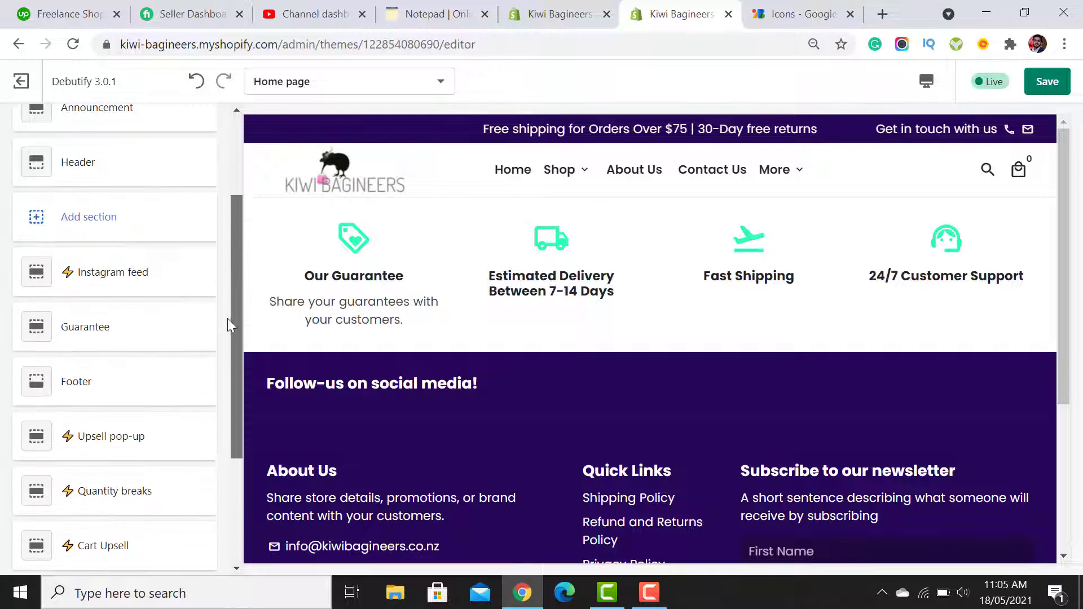
{"action": "left_click", "coordinate": [115, 332]}
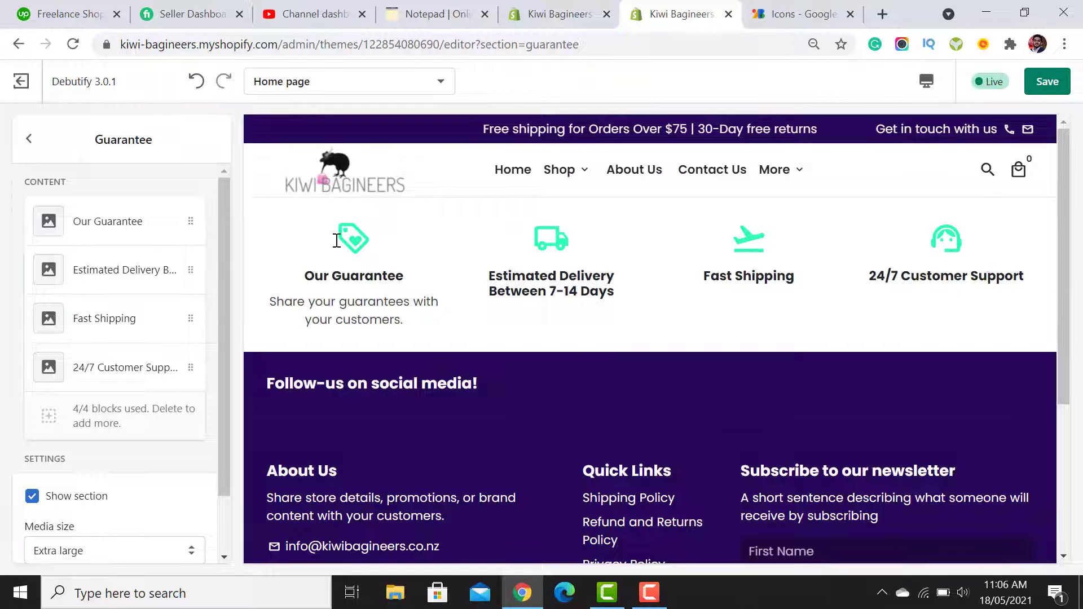
{"action": "left_click", "coordinate": [108, 221]}
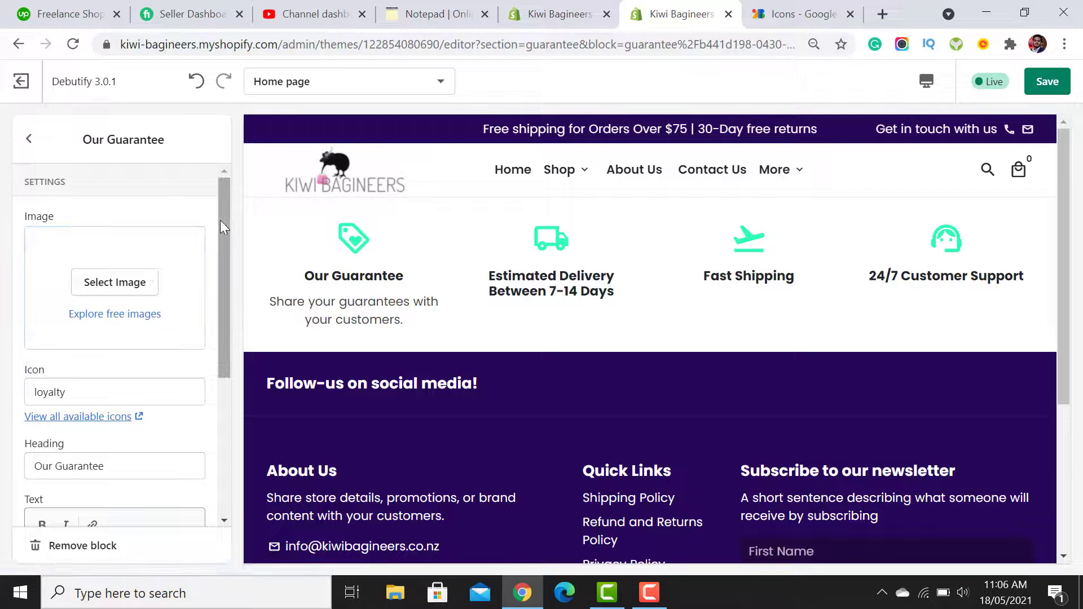
{"action": "left_click_drag", "start_coordinate": [221, 226], "coordinate": [219, 305]}
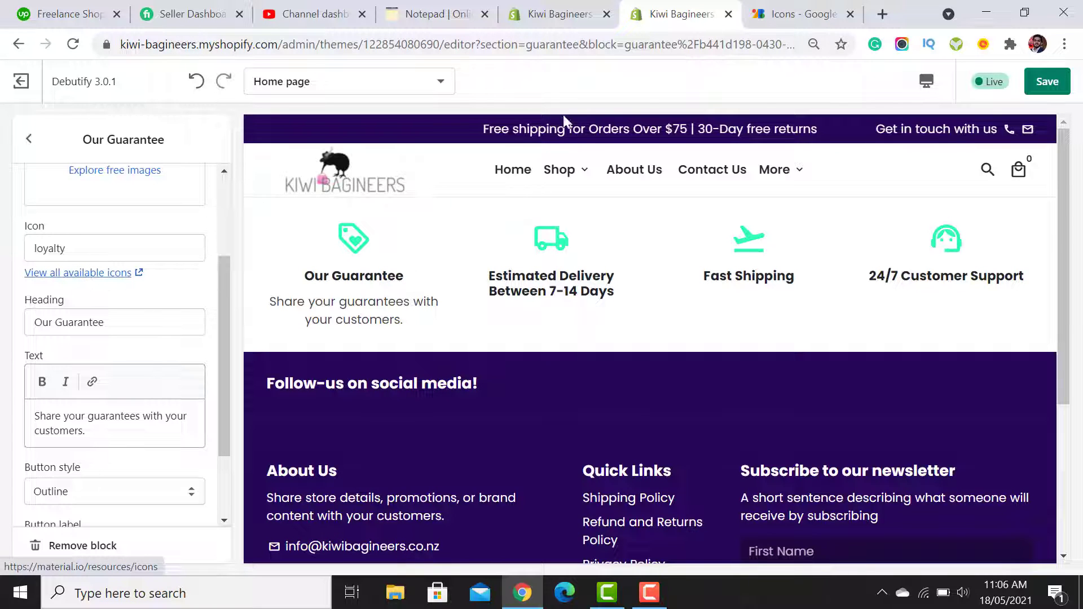
- Switch to the Google Fonts icon library, close the Support Agent details and search the icons for "secure"
{"action": "left_click", "coordinate": [797, 14]}
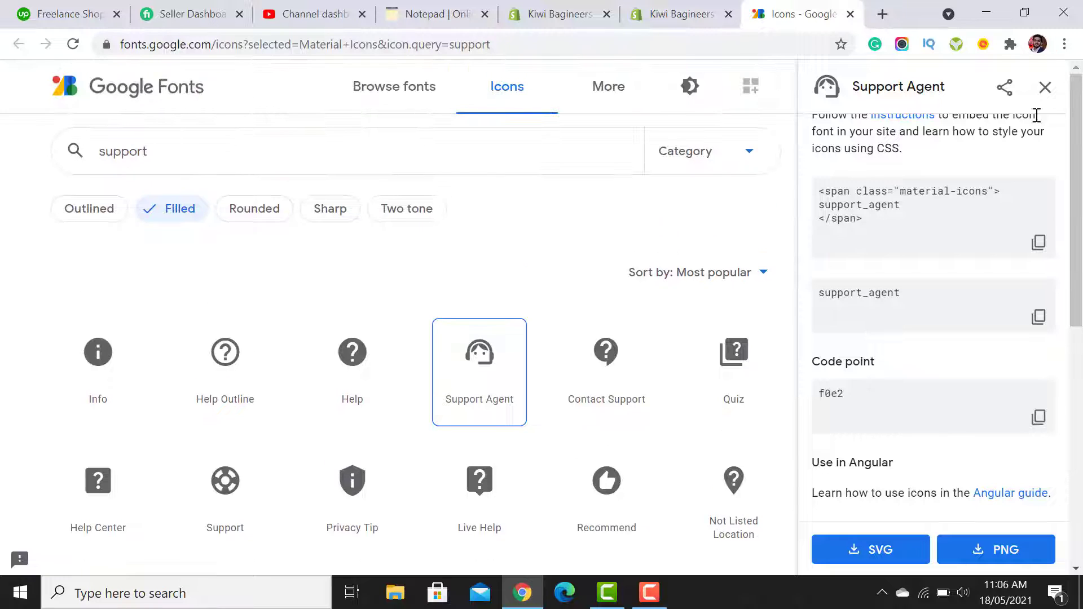
{"action": "left_click", "coordinate": [1045, 87]}
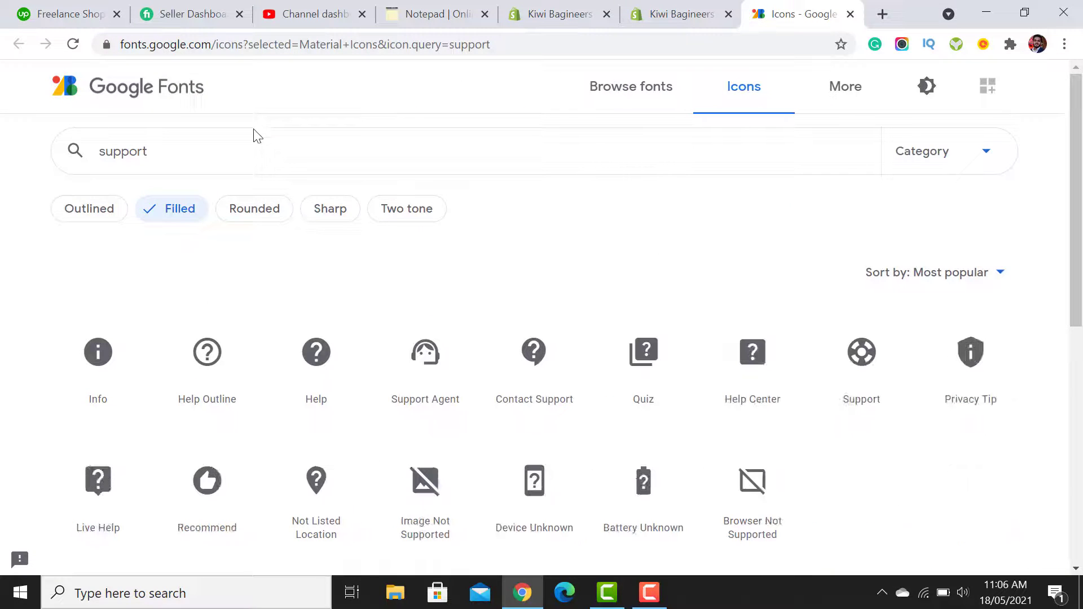
{"action": "triple_click", "coordinate": [202, 155]}
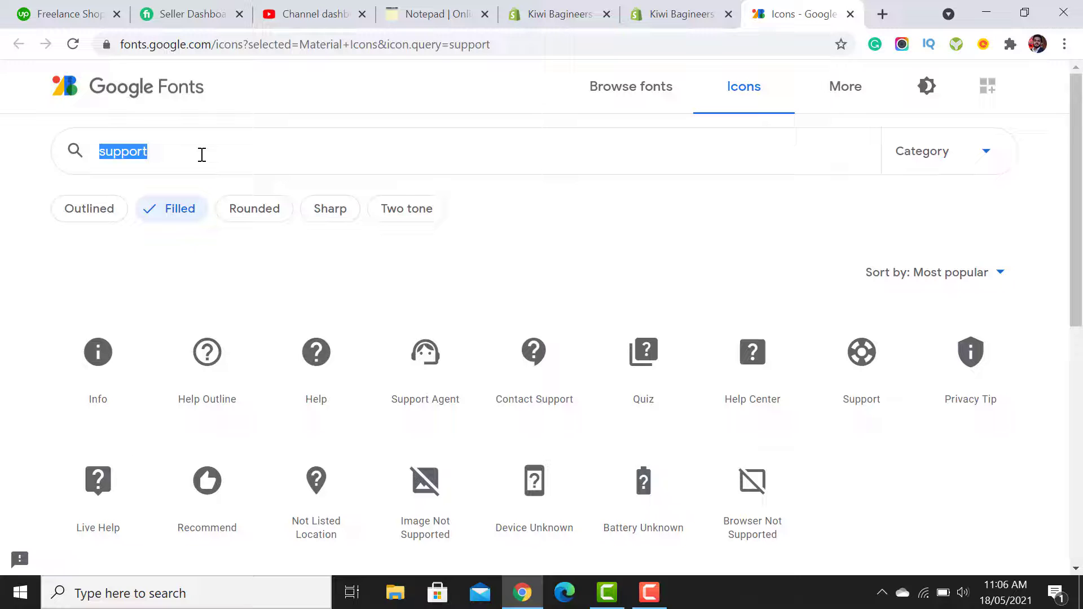
{"action": "type", "text": "sh"}
{"action": "key", "text": "BackSpace"}
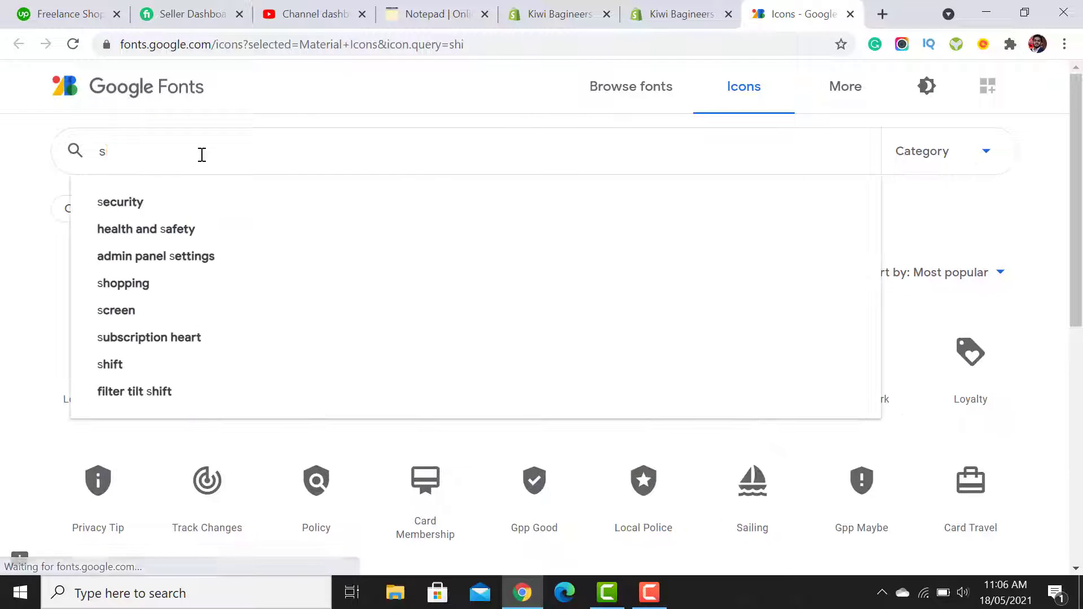
{"action": "type", "text": "ecure"}
{"action": "key", "text": "Return"}
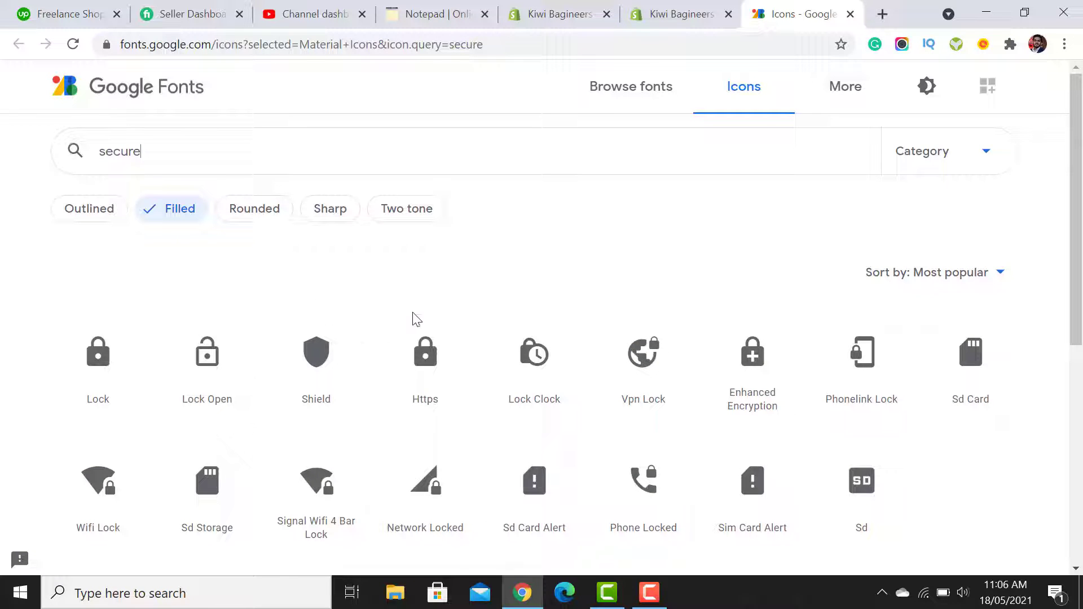
- Open the Https lock icon's details and copy its icon name "https"
{"action": "left_click_drag", "start_coordinate": [1078, 191], "coordinate": [1020, 261]}
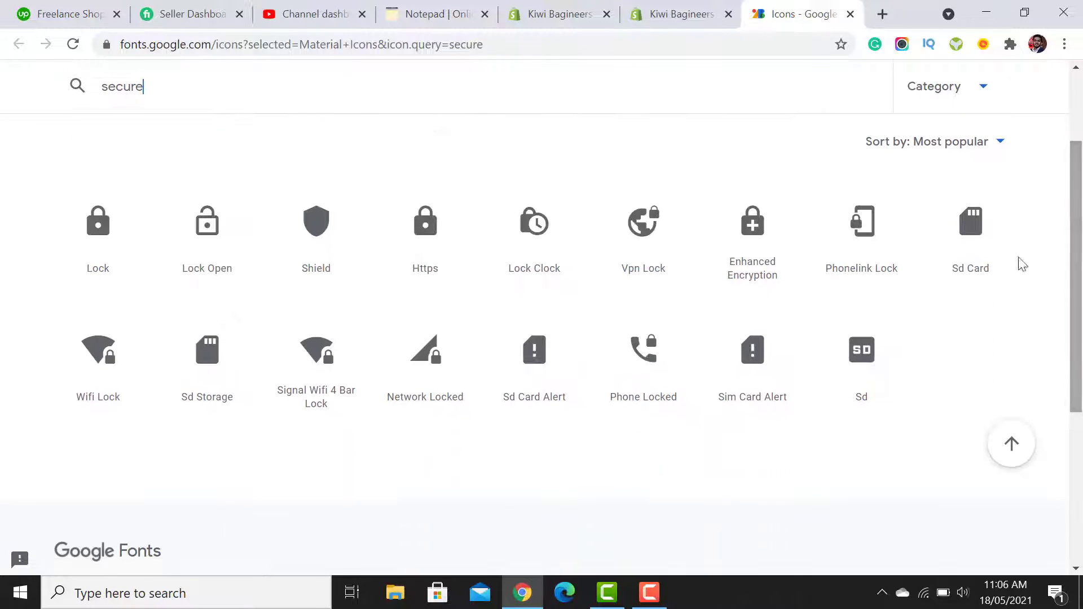
{"action": "left_click", "coordinate": [419, 247]}
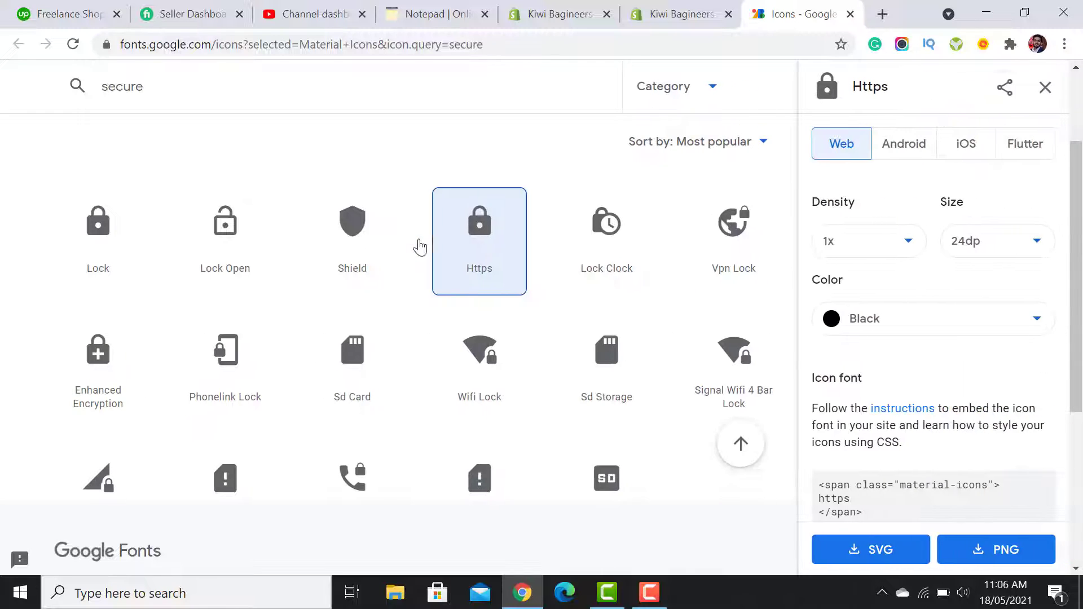
{"action": "scroll", "coordinate": [1081, 302], "scroll_direction": "down", "scroll_amount": 2}
{"action": "scroll", "coordinate": [1081, 302], "scroll_direction": "up", "scroll_amount": 2}
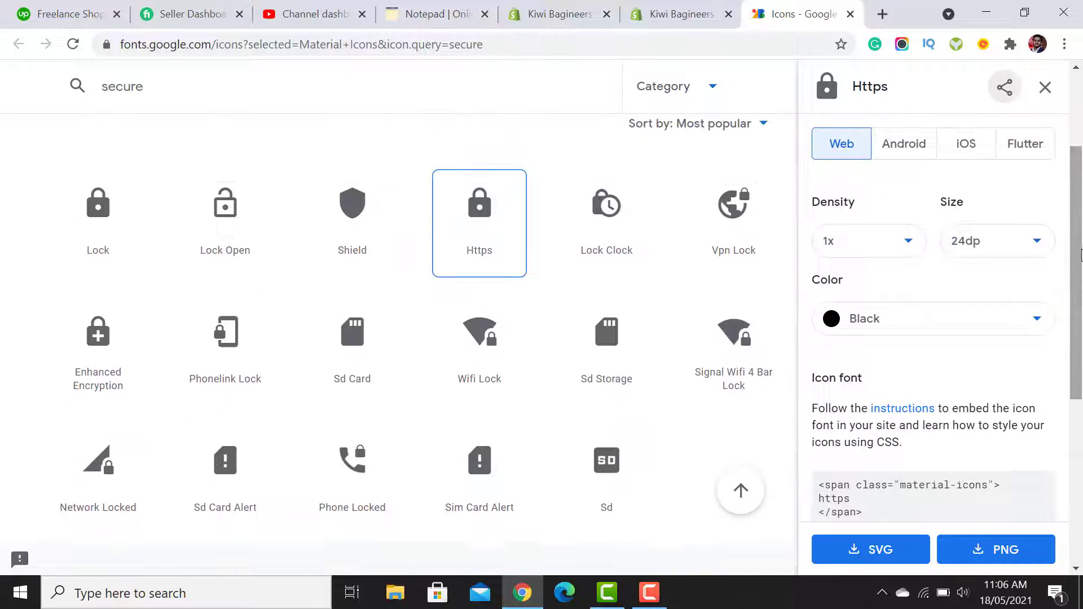
{"action": "scroll", "coordinate": [1011, 271], "scroll_direction": "down", "scroll_amount": 5}
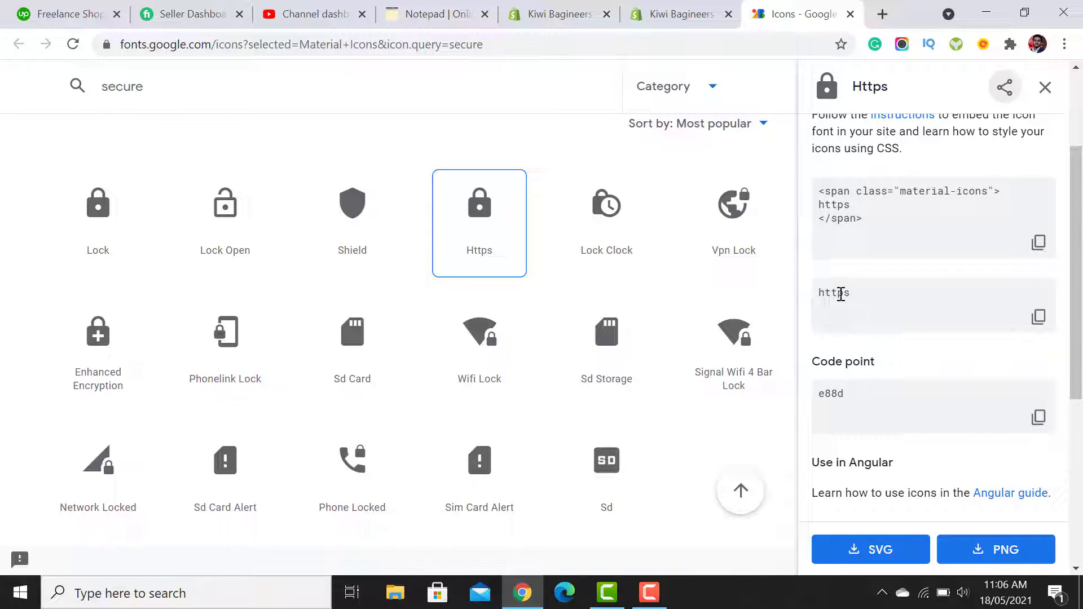
{"action": "double_click", "coordinate": [839, 294]}
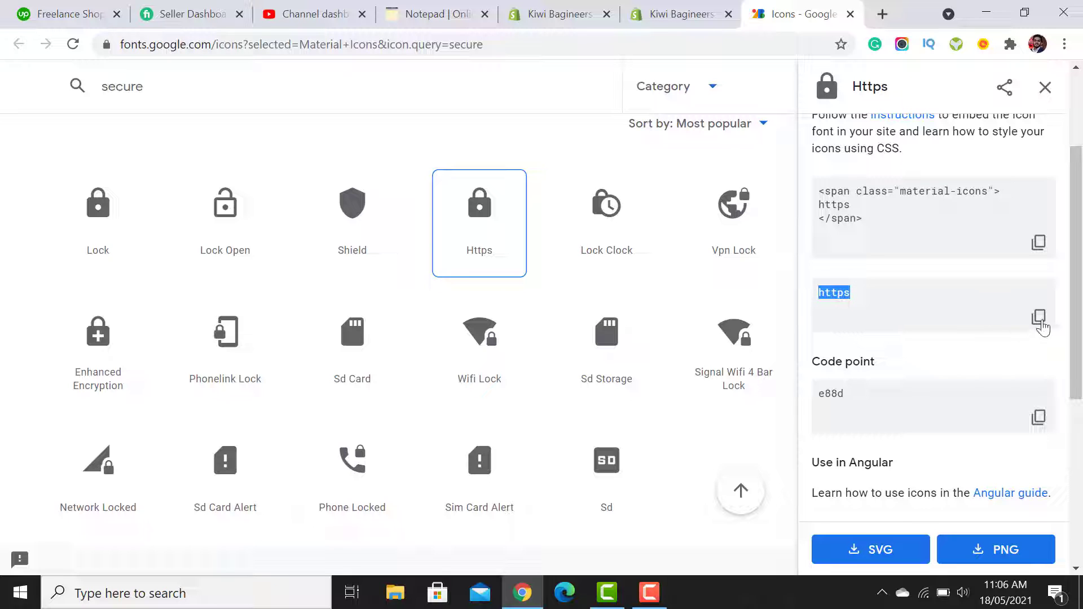
{"action": "left_click", "coordinate": [1040, 319]}
- Back in the Shopify theme editor, replace the Our Guarantee block's icon with "https"
{"action": "left_click", "coordinate": [681, 14]}
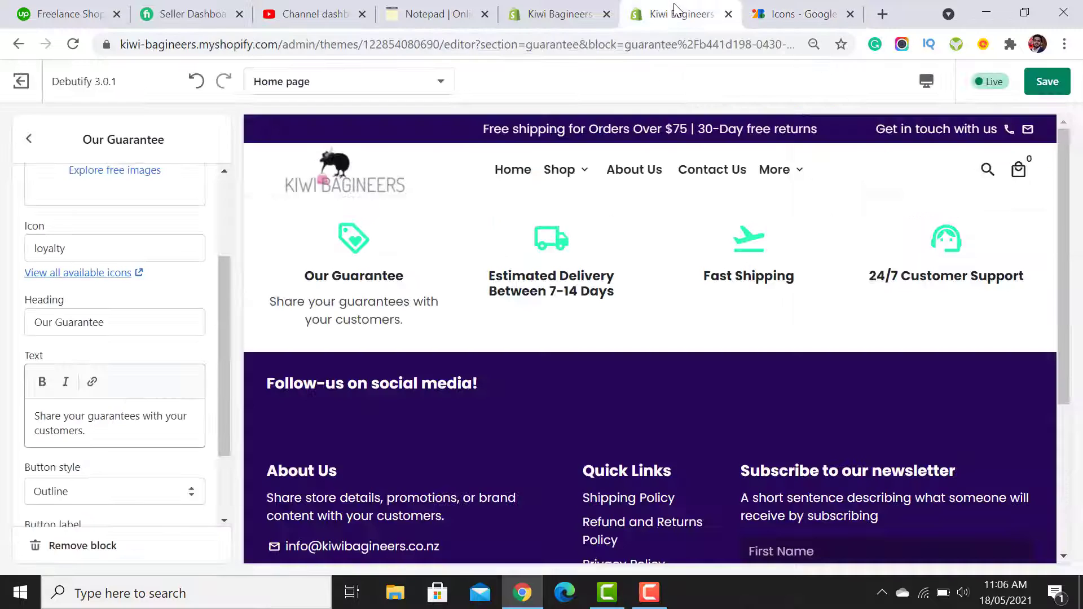
{"action": "double_click", "coordinate": [97, 245]}
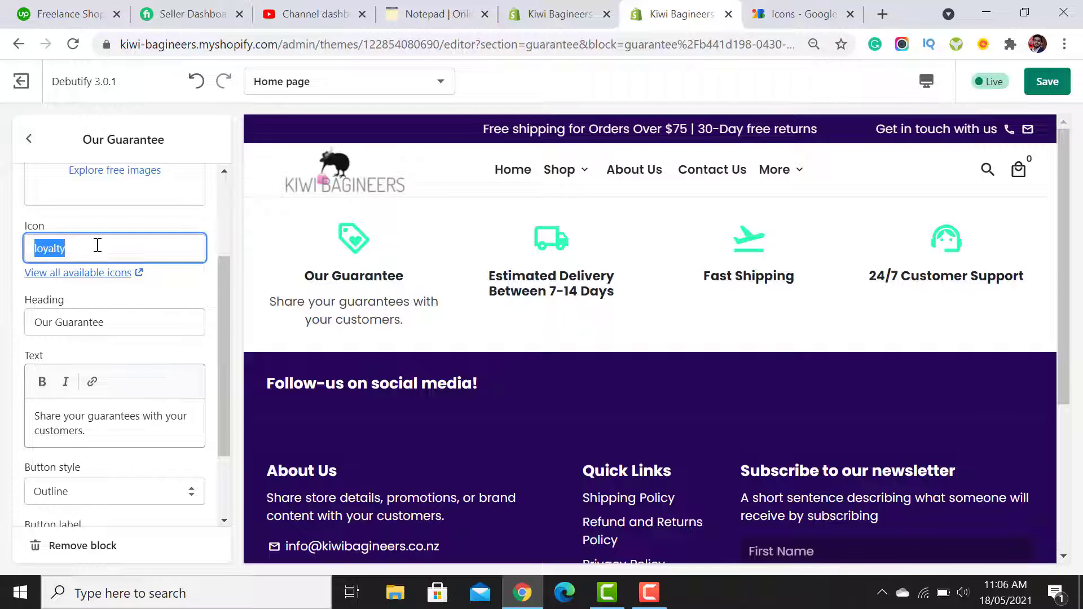
{"action": "key", "text": "ctrl+v"}
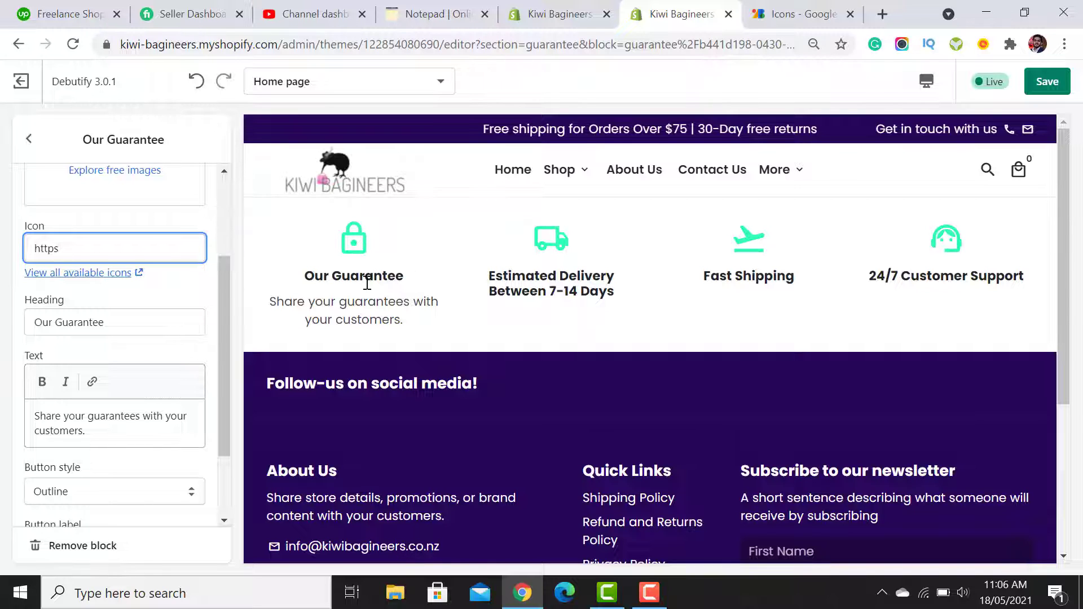
- Copy the phrase "SSL Secured Website" from the online notepad for the guarantee block's heading
{"action": "left_click", "coordinate": [141, 324]}
{"action": "triple_click", "coordinate": [142, 324]}
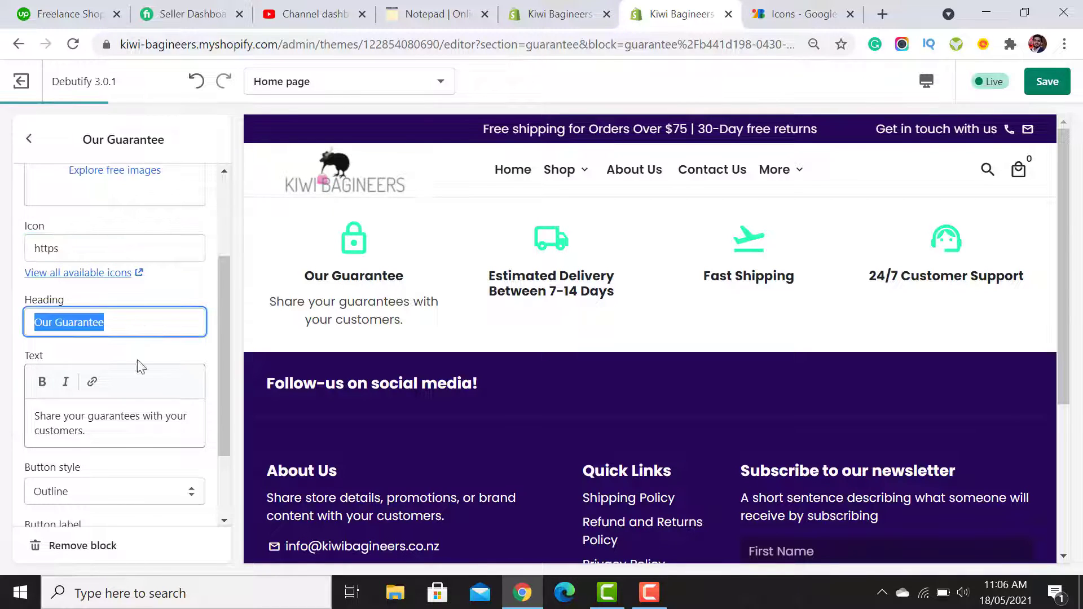
{"action": "triple_click", "coordinate": [99, 425]}
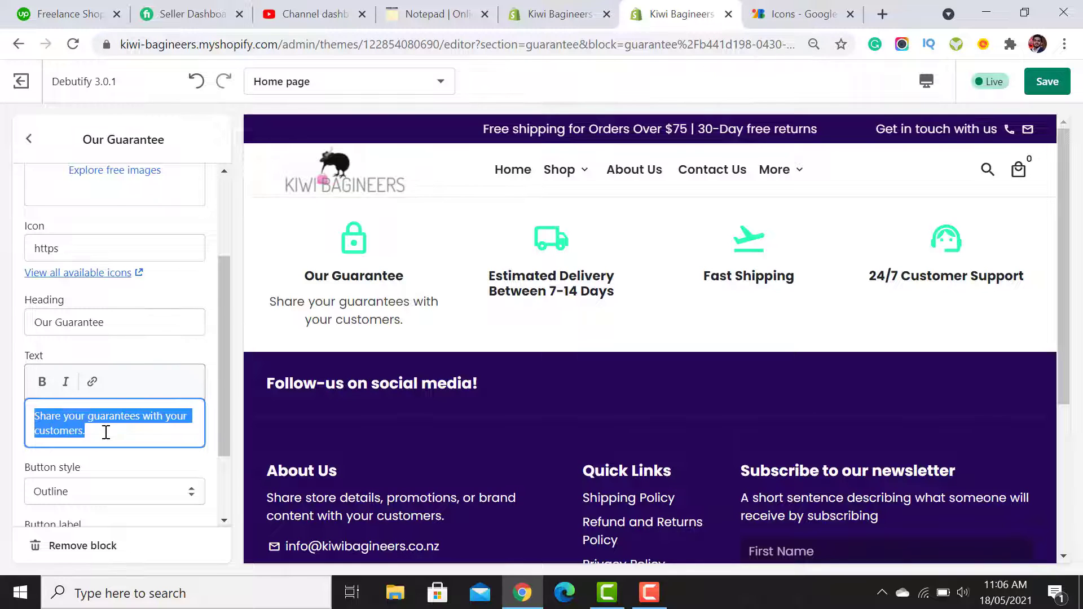
{"action": "left_click", "coordinate": [106, 432]}
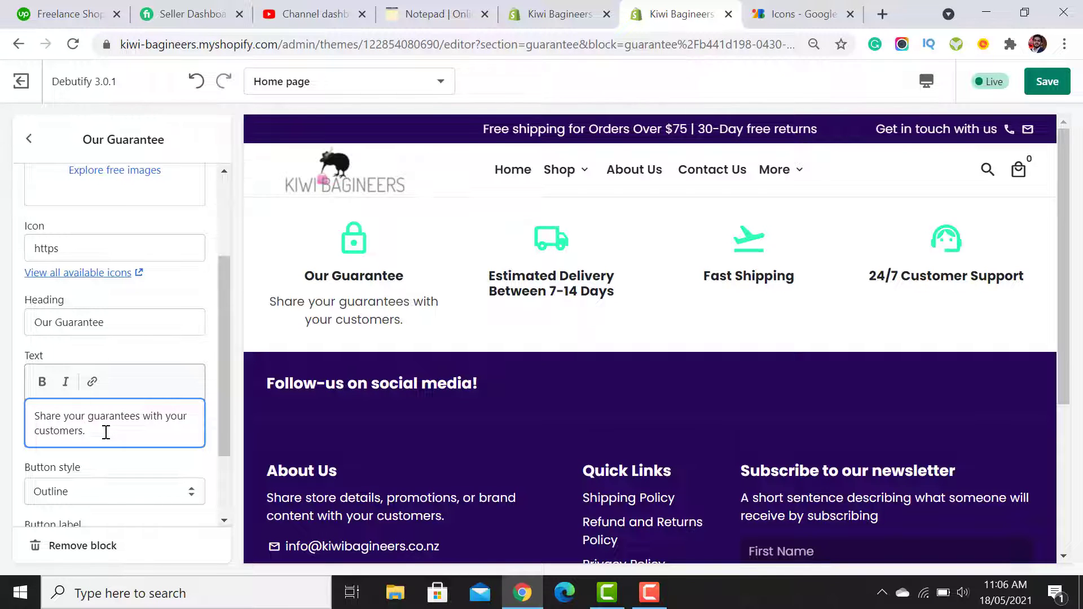
{"action": "left_click", "coordinate": [395, 16]}
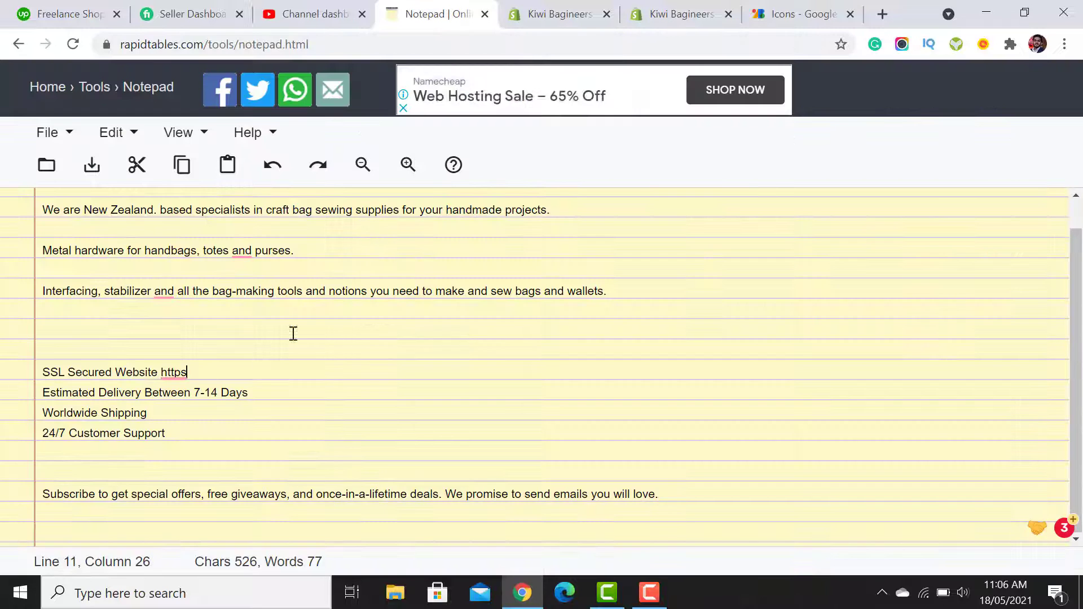
{"action": "left_click", "coordinate": [107, 413]}
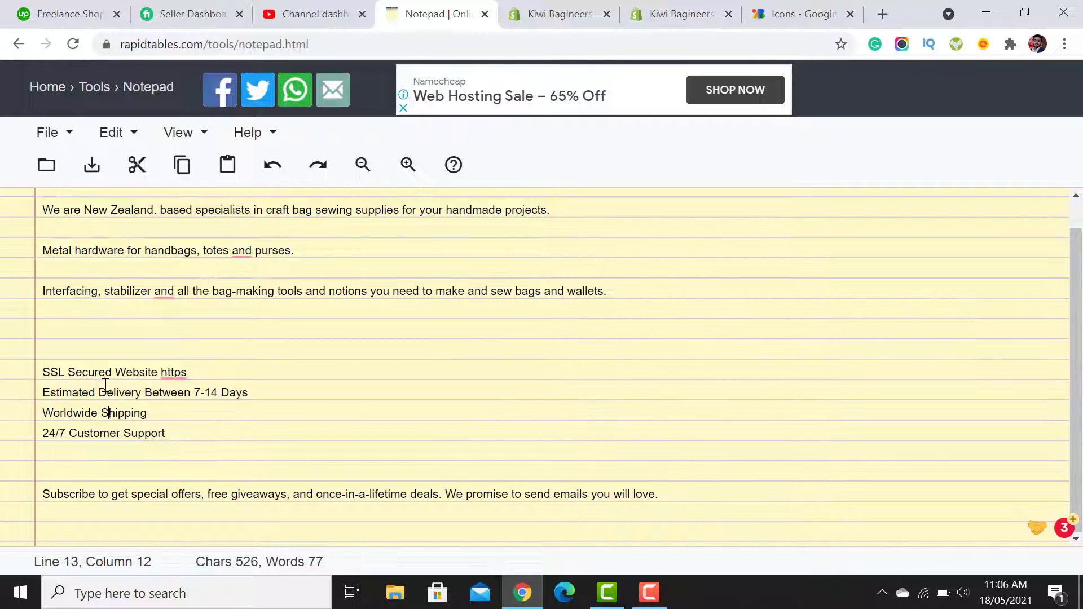
{"action": "left_click_drag", "start_coordinate": [157, 374], "coordinate": [35, 375]}
{"action": "right_click", "coordinate": [144, 382]}
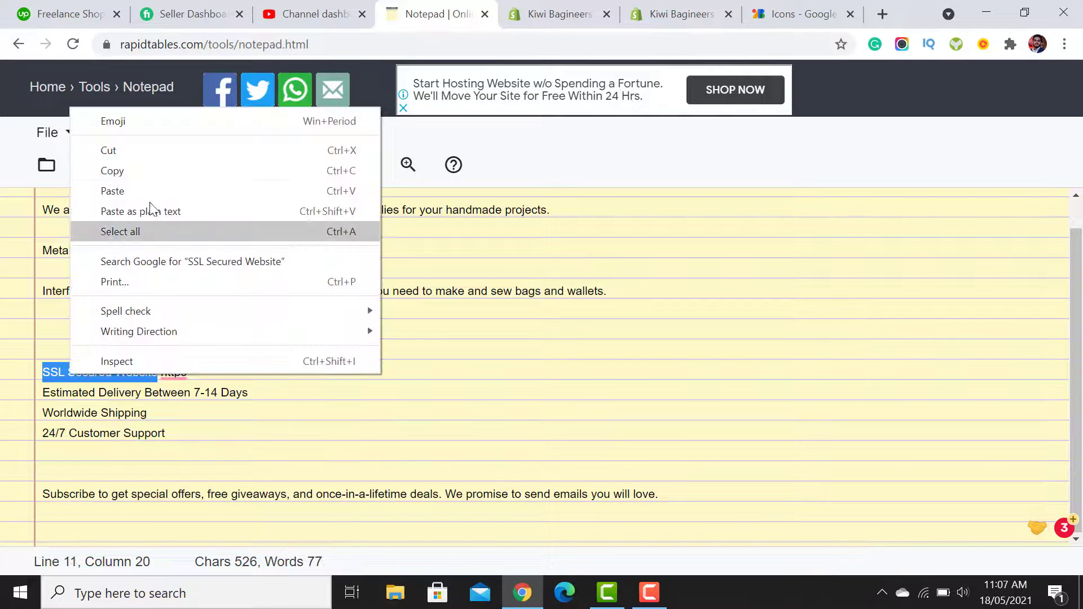
{"action": "left_click", "coordinate": [181, 169]}
- In the theme editor, set the guarantee block's heading to "SSL Secured Website" and clear its description text
{"action": "left_click", "coordinate": [558, 14]}
{"action": "left_click", "coordinate": [677, 14]}
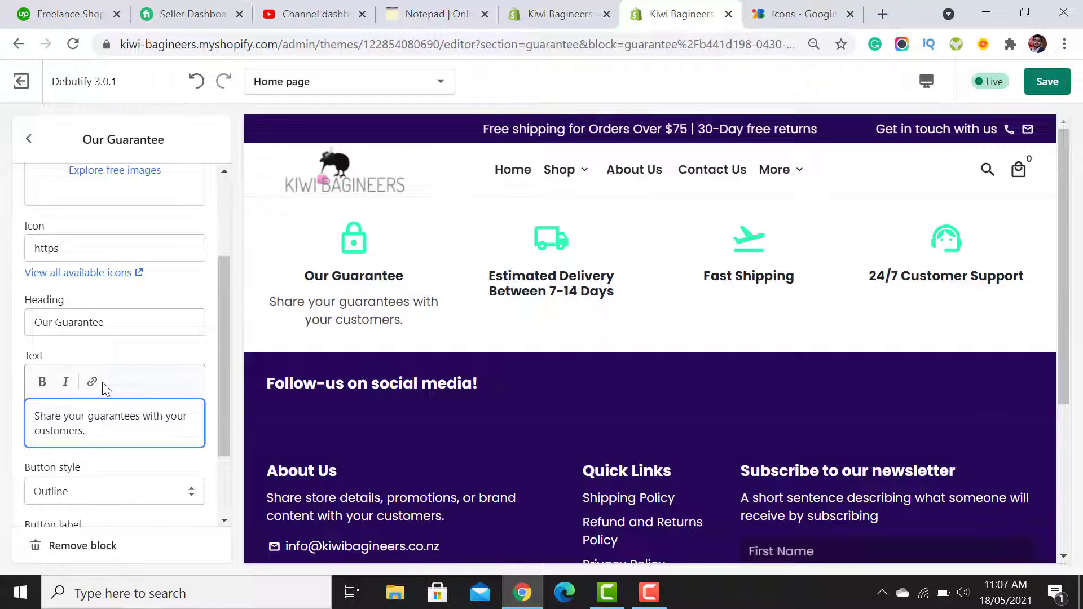
{"action": "triple_click", "coordinate": [96, 322]}
{"action": "key", "text": "ctrl+v"}
{"action": "left_click", "coordinate": [95, 439]}
{"action": "triple_click", "coordinate": [94, 439]}
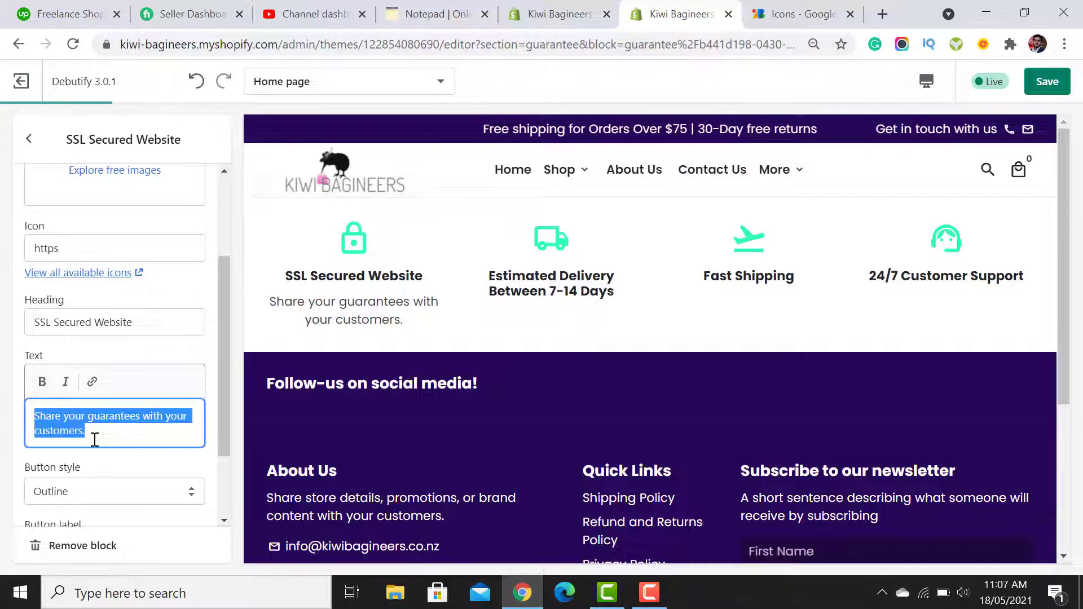
{"action": "key", "text": "BackSpace"}
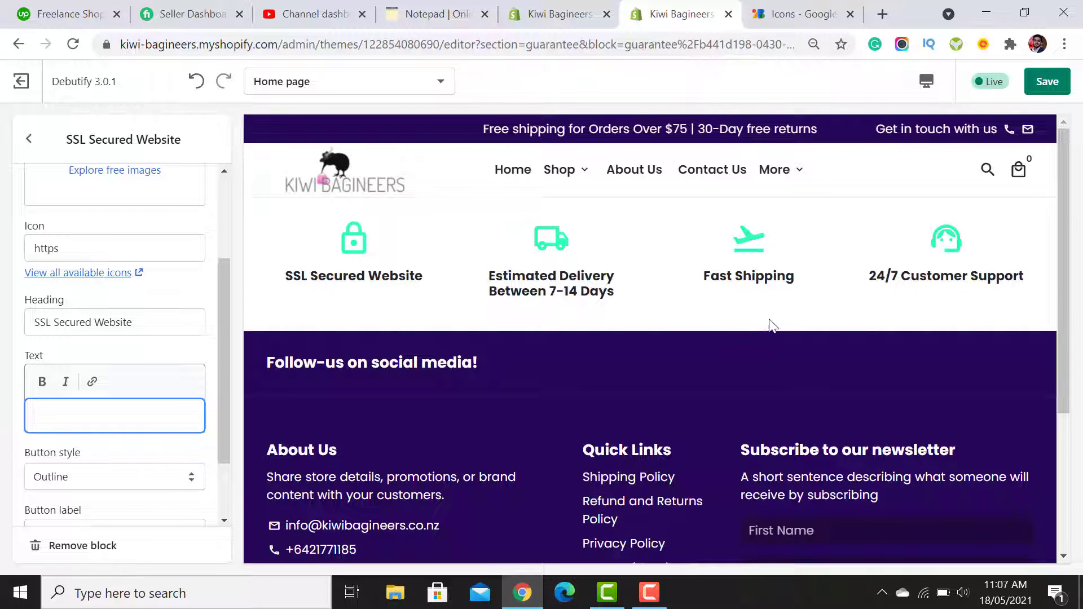
- Leave the SSL Secured Website block and return to the home page's section list
{"action": "left_click_drag", "start_coordinate": [1066, 242], "coordinate": [1028, 235]}
{"action": "left_click", "coordinate": [29, 139]}
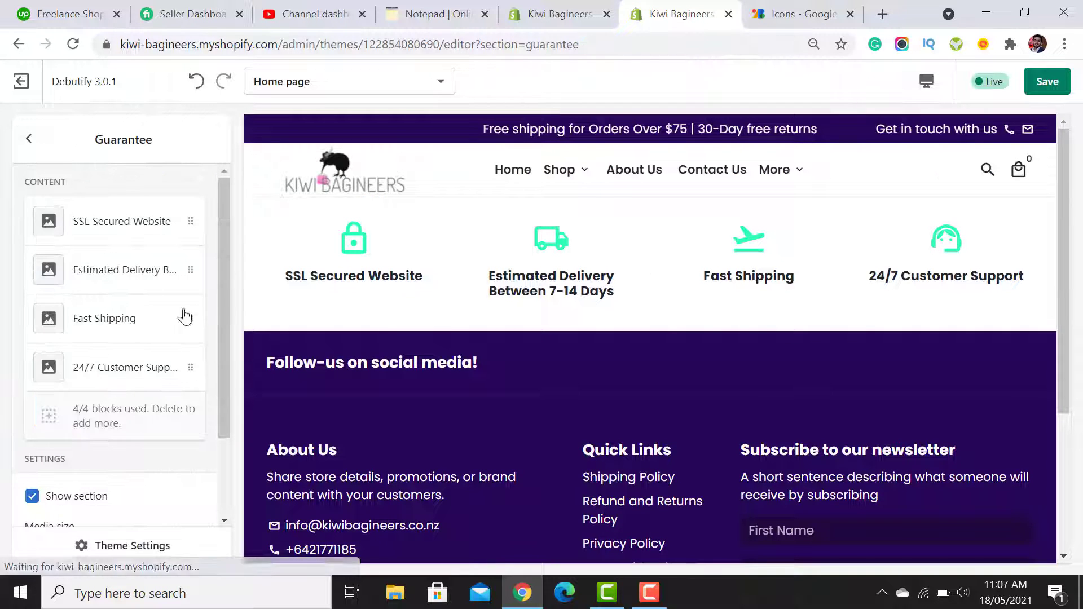
{"action": "left_click", "coordinate": [31, 141]}
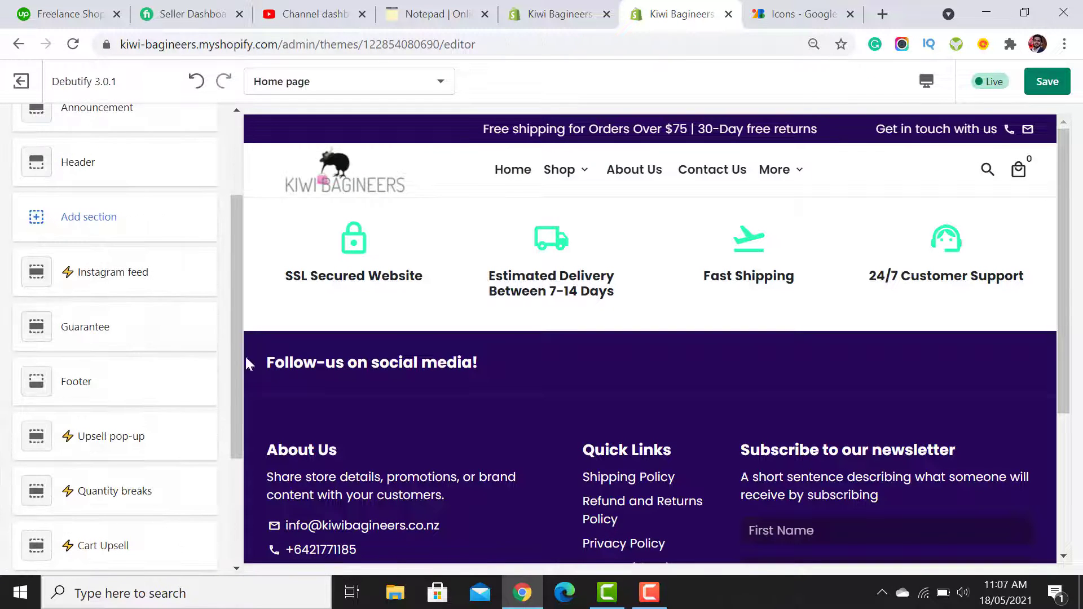
{"action": "left_click_drag", "start_coordinate": [346, 367], "coordinate": [483, 366]}
{"action": "left_click", "coordinate": [391, 366]}
- Open the Social media category in the theme settings
{"action": "left_click_drag", "start_coordinate": [236, 283], "coordinate": [238, 467]}
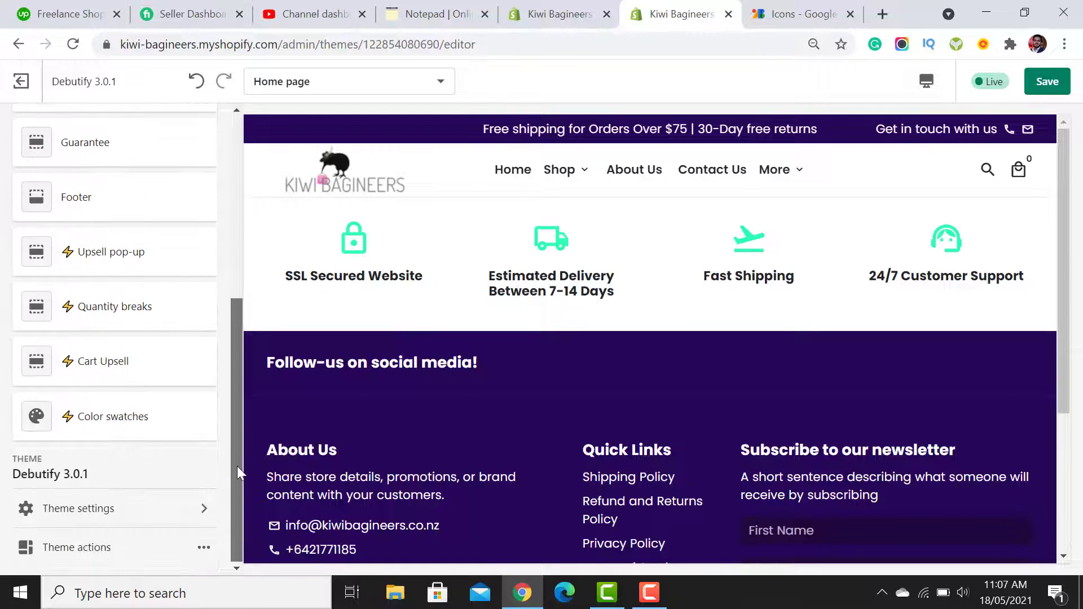
{"action": "left_click", "coordinate": [95, 510]}
{"action": "scroll", "coordinate": [72, 322], "scroll_direction": "down", "scroll_amount": 5}
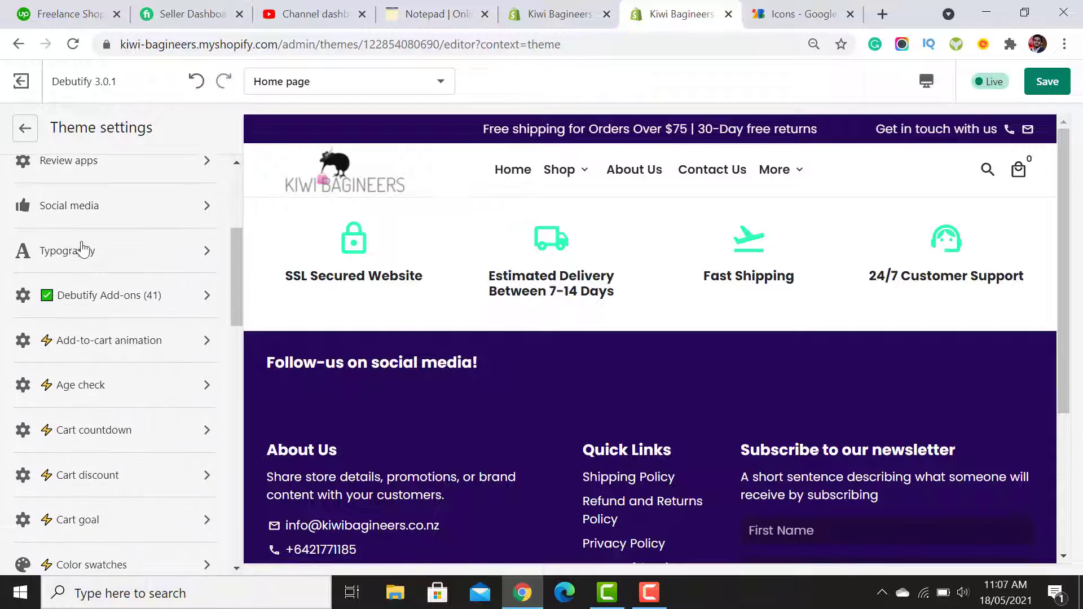
{"action": "scroll", "coordinate": [85, 248], "scroll_direction": "up", "scroll_amount": 3}
{"action": "left_click", "coordinate": [85, 375]}
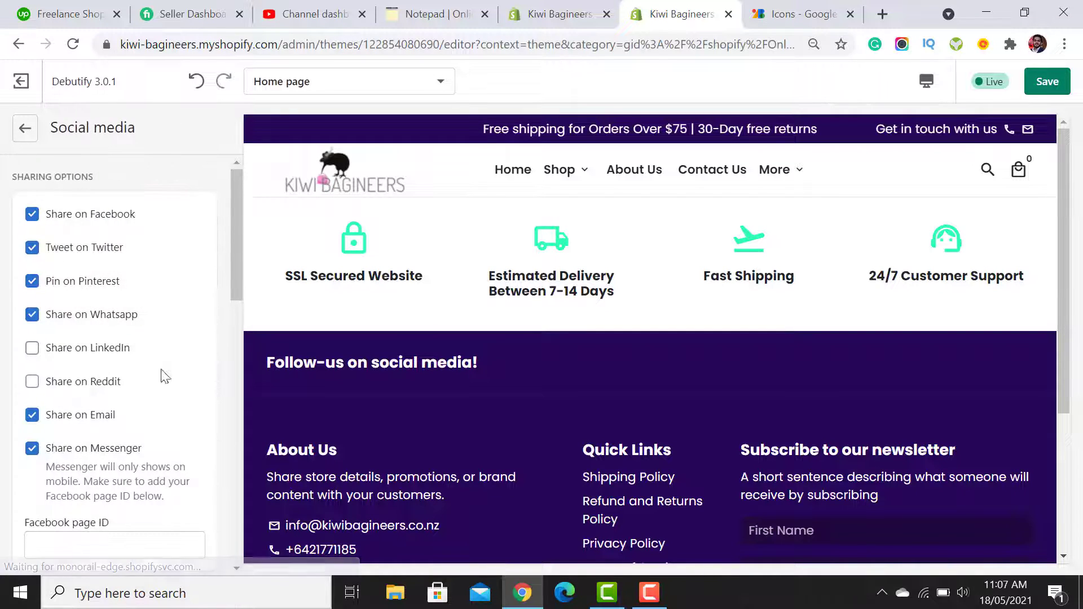
{"action": "left_click_drag", "start_coordinate": [235, 219], "coordinate": [233, 331]}
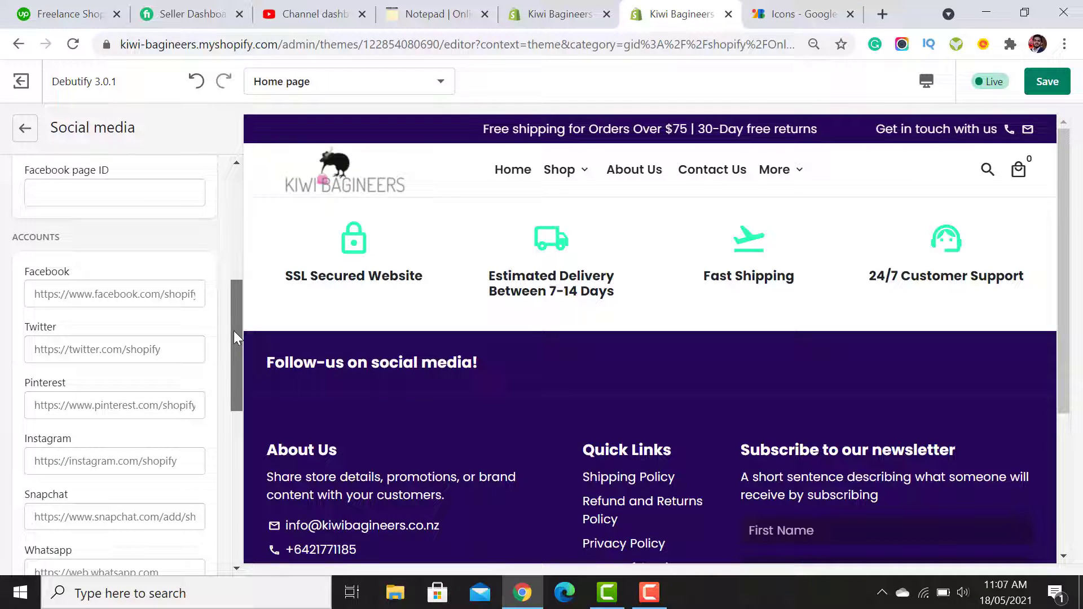
{"action": "left_click", "coordinate": [108, 287]}
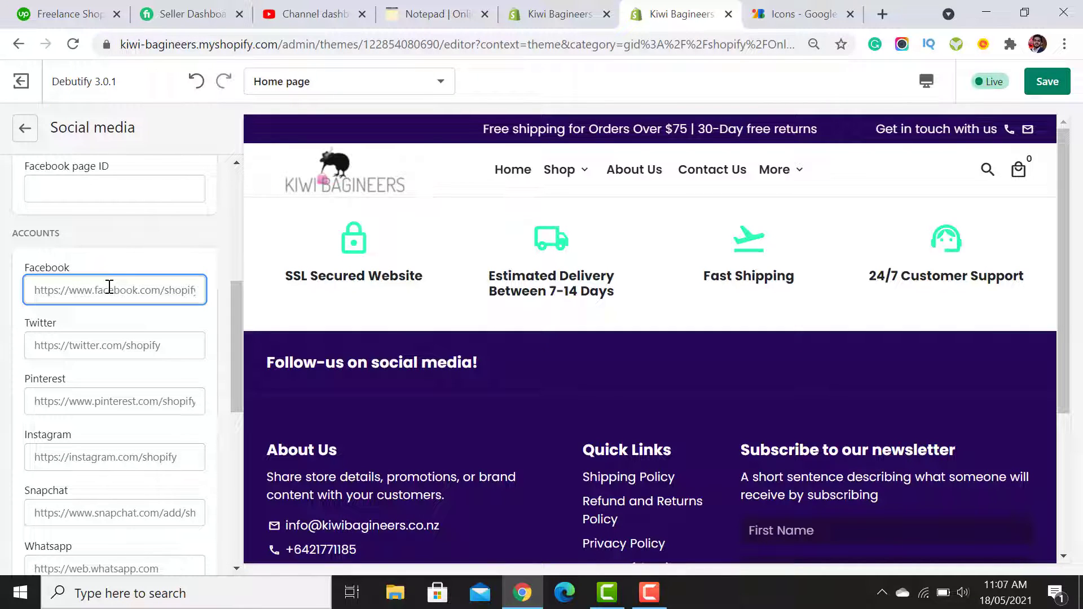
{"action": "type", "text": "https://facebook"}
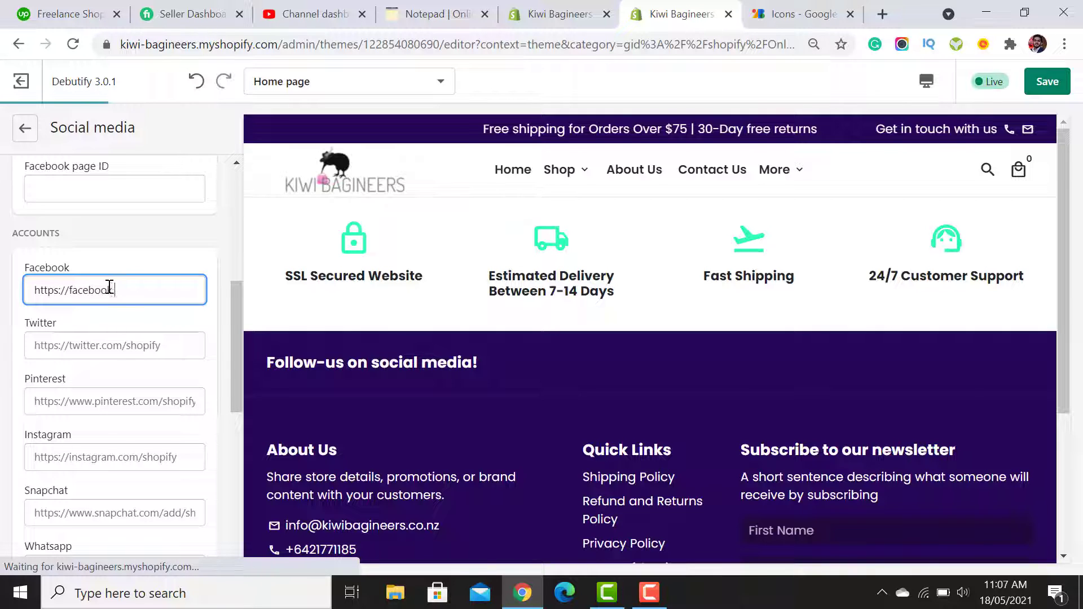
{"action": "type", "text": "/"}
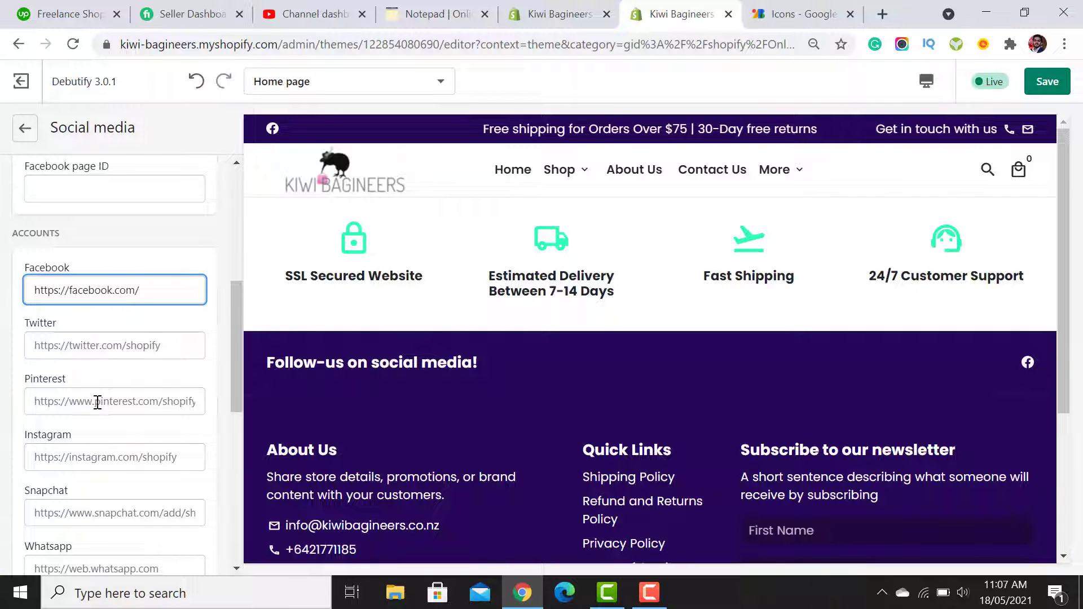
{"action": "left_click", "coordinate": [97, 463]}
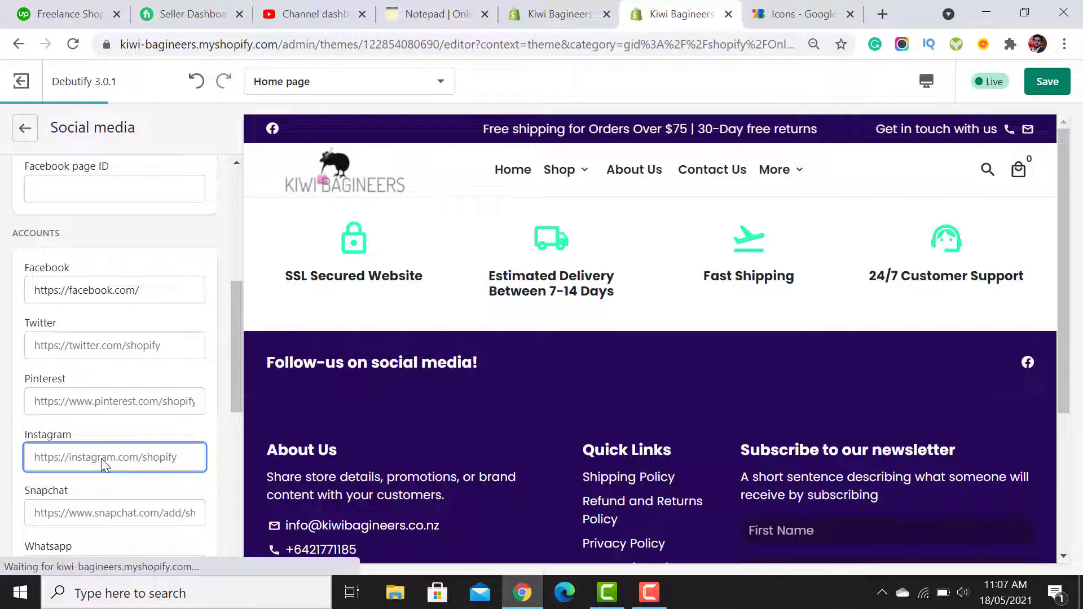
{"action": "type", "text": "https:/"}
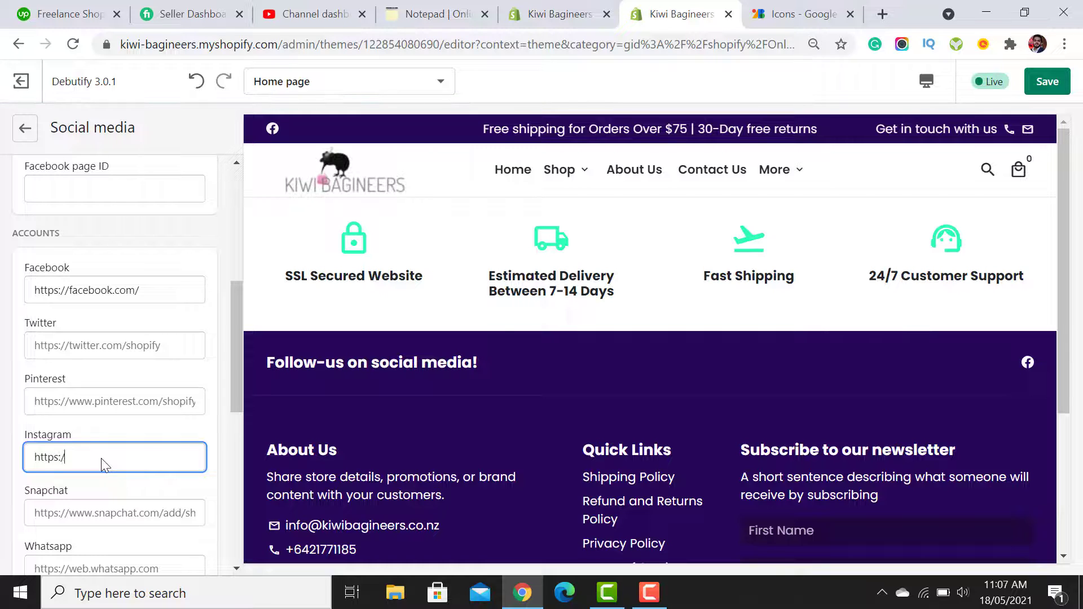
{"action": "type", "text": "/inst"}
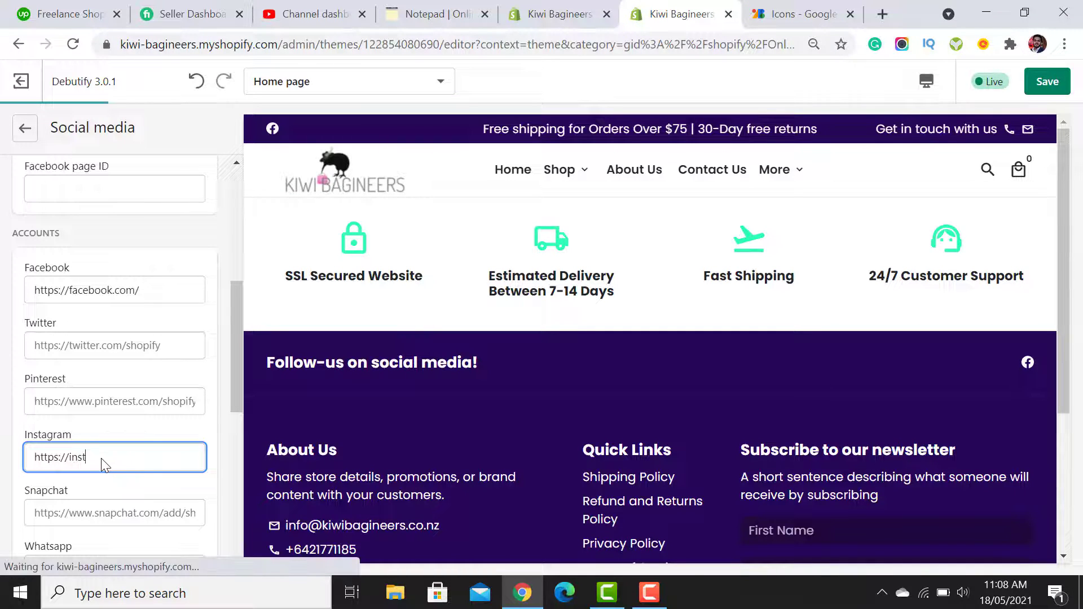
{"action": "type", "text": "agram.com/"}
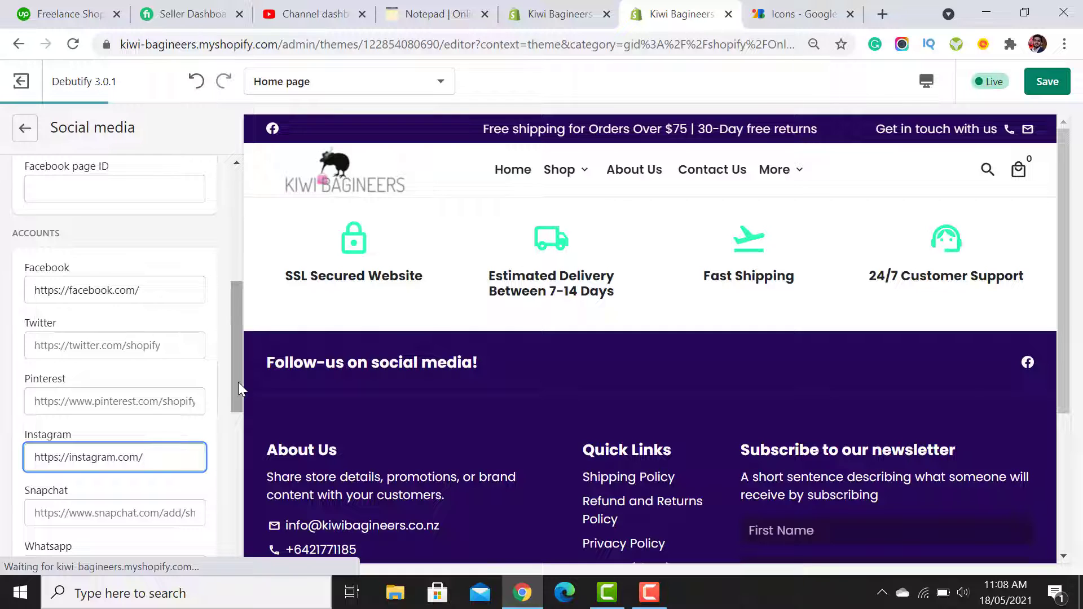
- Leave the Social media settings and return to the home page's section list
{"action": "mouse_move", "coordinate": [238, 368]}
{"action": "left_mouse_down"}
{"action": "mouse_move", "coordinate": [238, 232]}
{"action": "mouse_move", "coordinate": [235, 381]}
{"action": "left_mouse_up"}
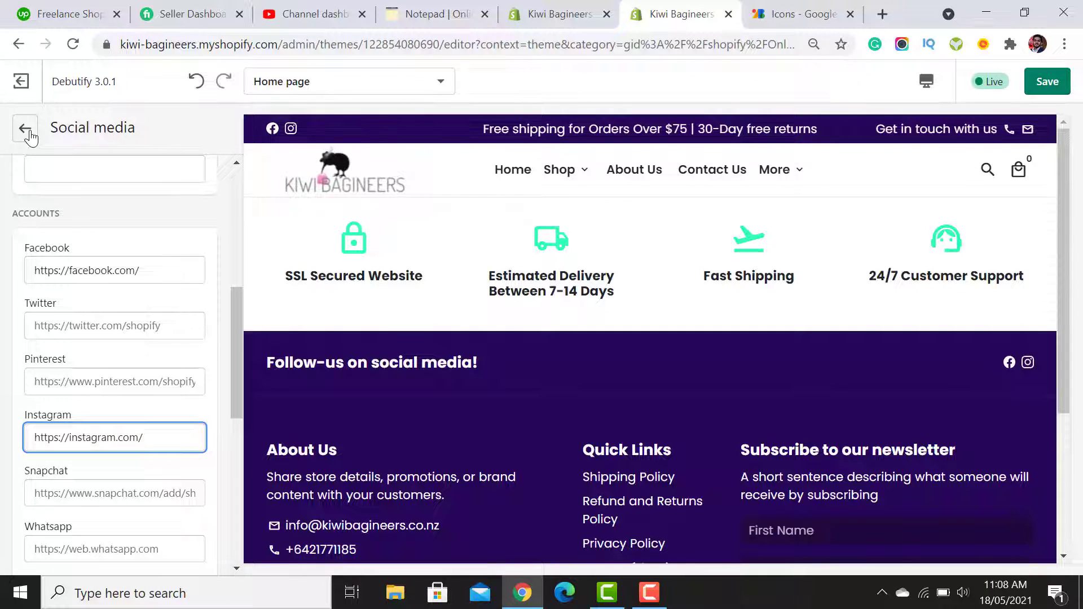
{"action": "left_click", "coordinate": [31, 133]}
{"action": "left_click", "coordinate": [25, 129]}
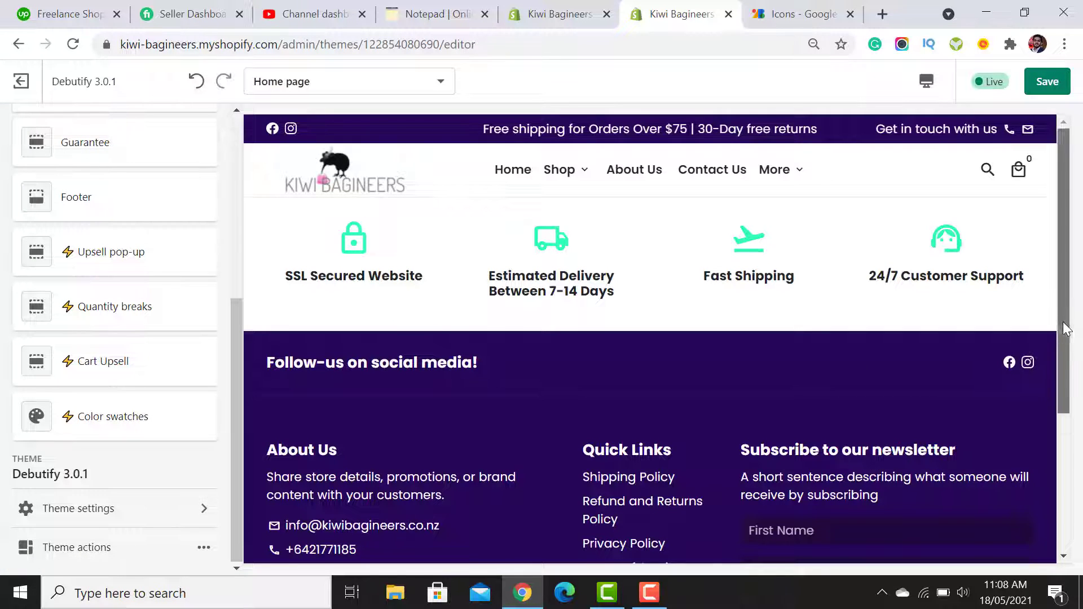
{"action": "left_click_drag", "start_coordinate": [1067, 329], "coordinate": [1080, 443]}
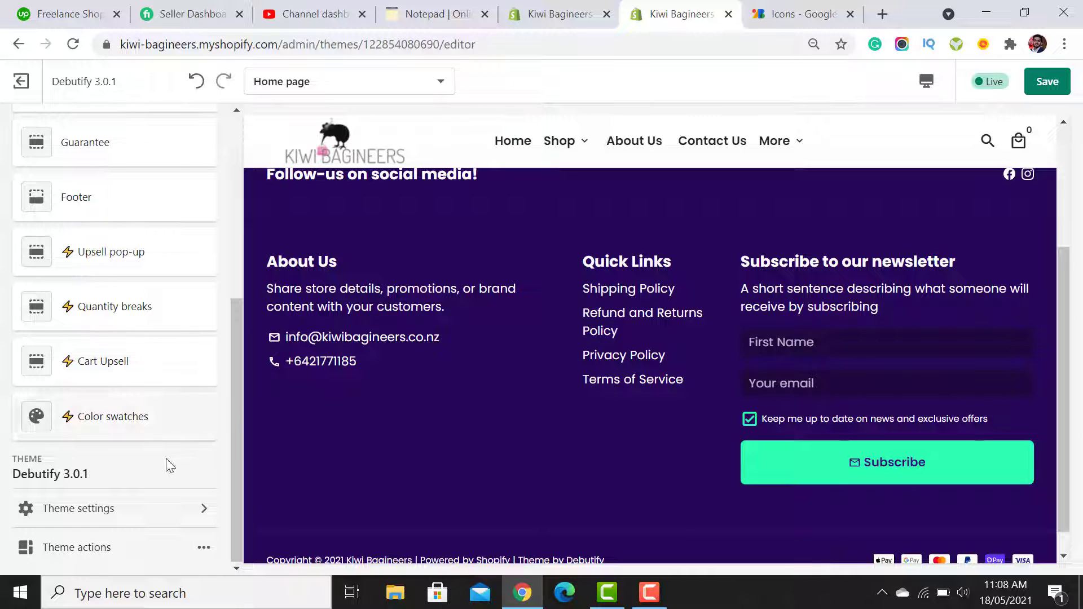
{"action": "scroll", "coordinate": [104, 350], "scroll_direction": "up", "scroll_amount": 3}
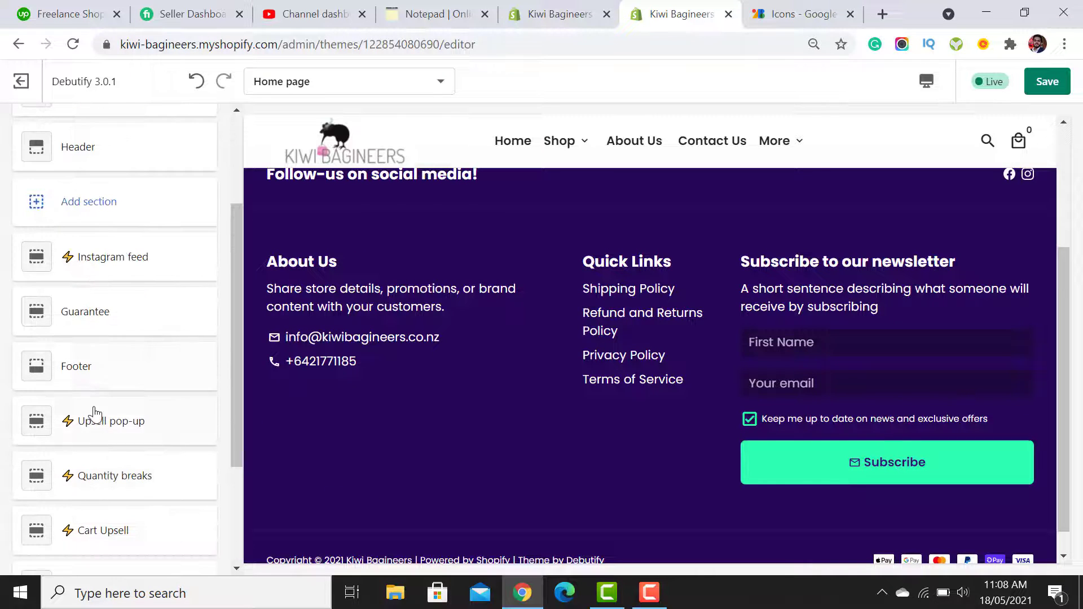
- Open the footer's About Us block and set its column width to 1
{"action": "left_click", "coordinate": [112, 374]}
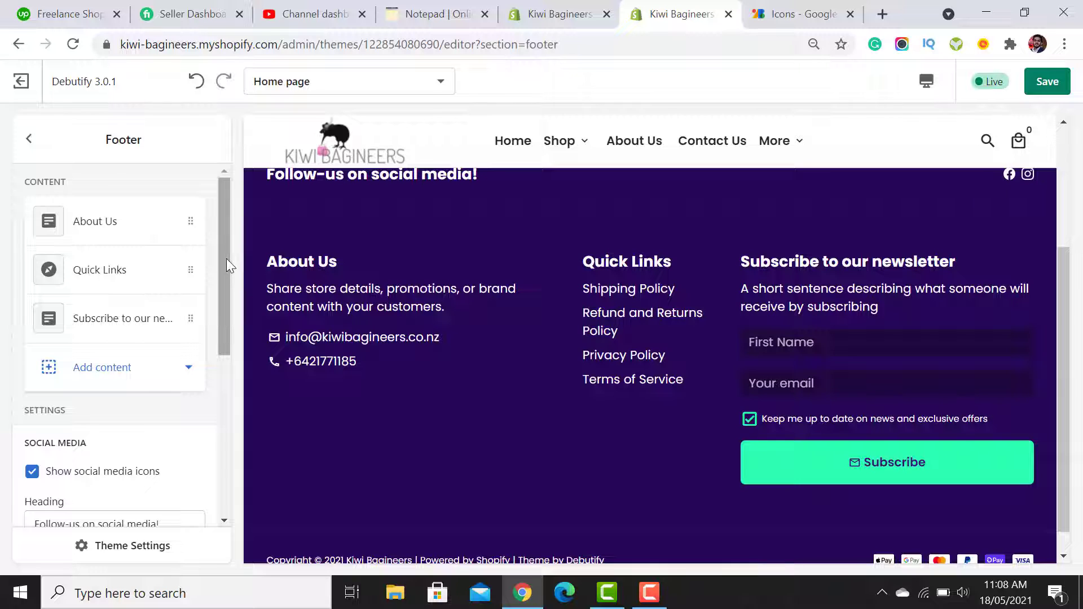
{"action": "left_click", "coordinate": [102, 226]}
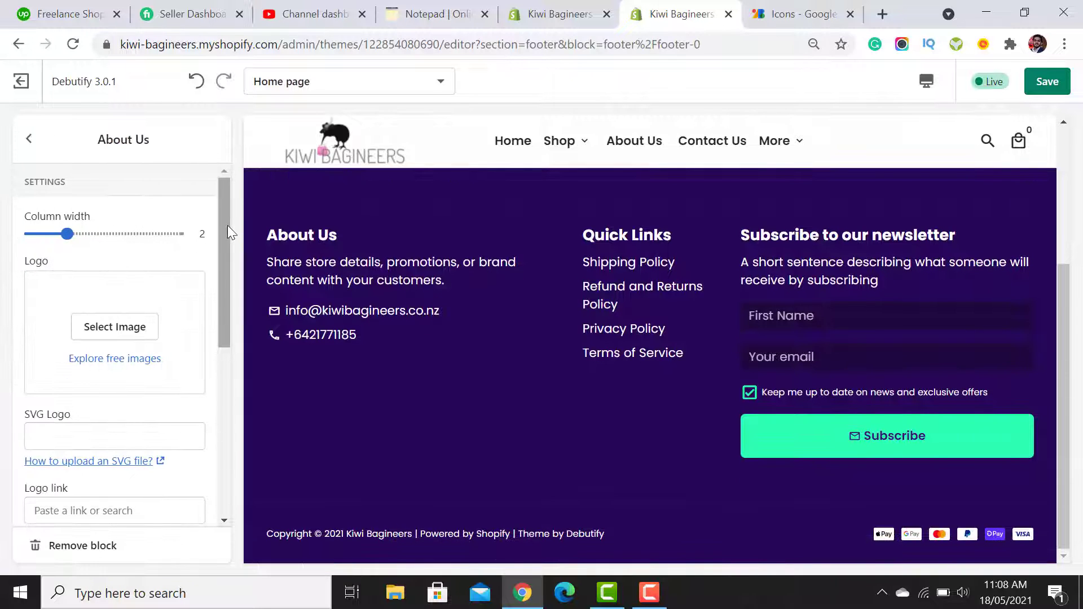
{"action": "scroll", "coordinate": [228, 235], "scroll_direction": "down", "scroll_amount": 1}
{"action": "scroll", "coordinate": [228, 228], "scroll_direction": "up", "scroll_amount": 1}
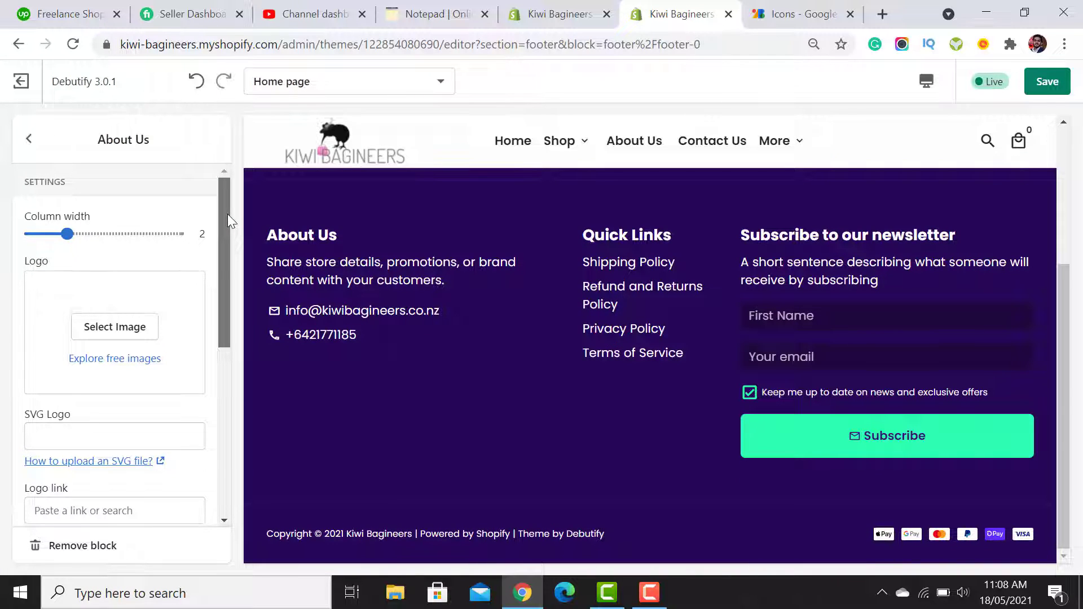
{"action": "left_click", "coordinate": [30, 235]}
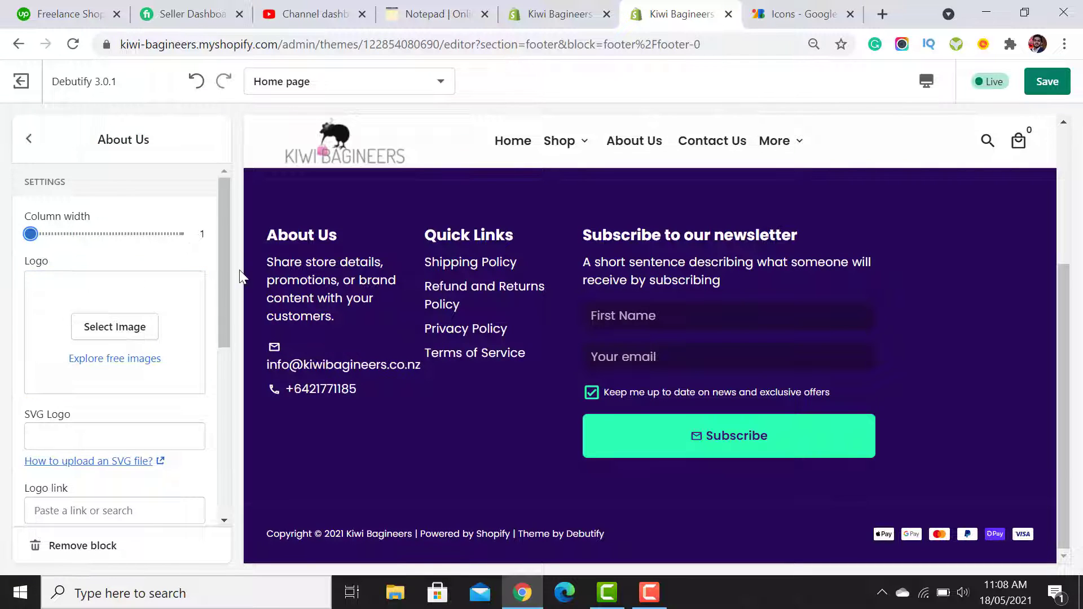
- Replace the About Us text with the notepad sentence "We are New Zealand. based specialists in craft bag sewing supplies for your handmade projects."
{"action": "left_click_drag", "start_coordinate": [228, 271], "coordinate": [218, 449]}
{"action": "triple_click", "coordinate": [73, 422]}
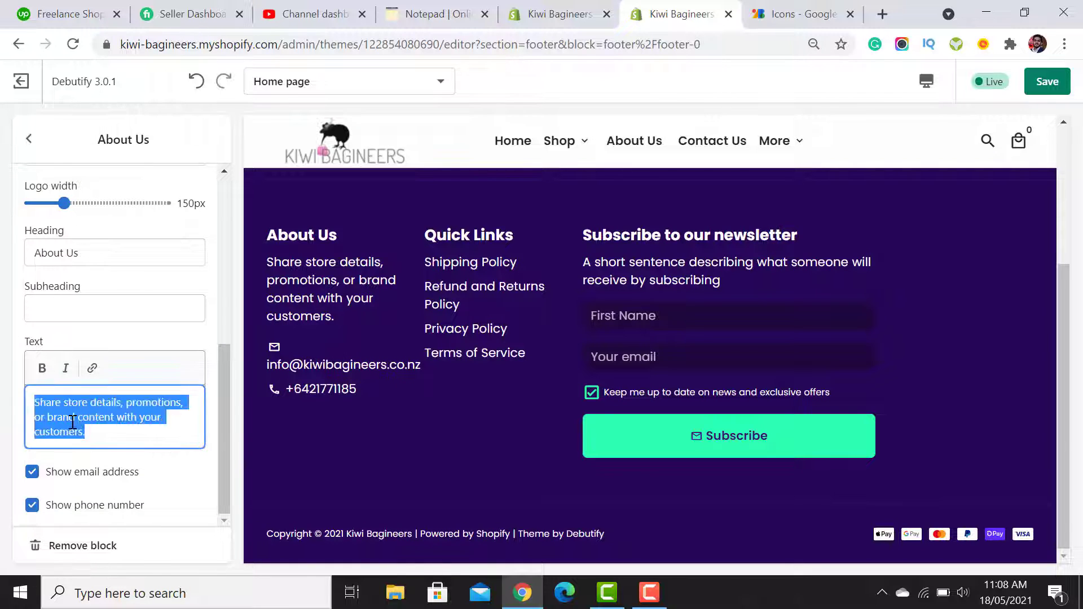
{"action": "key", "text": "BackSpace"}
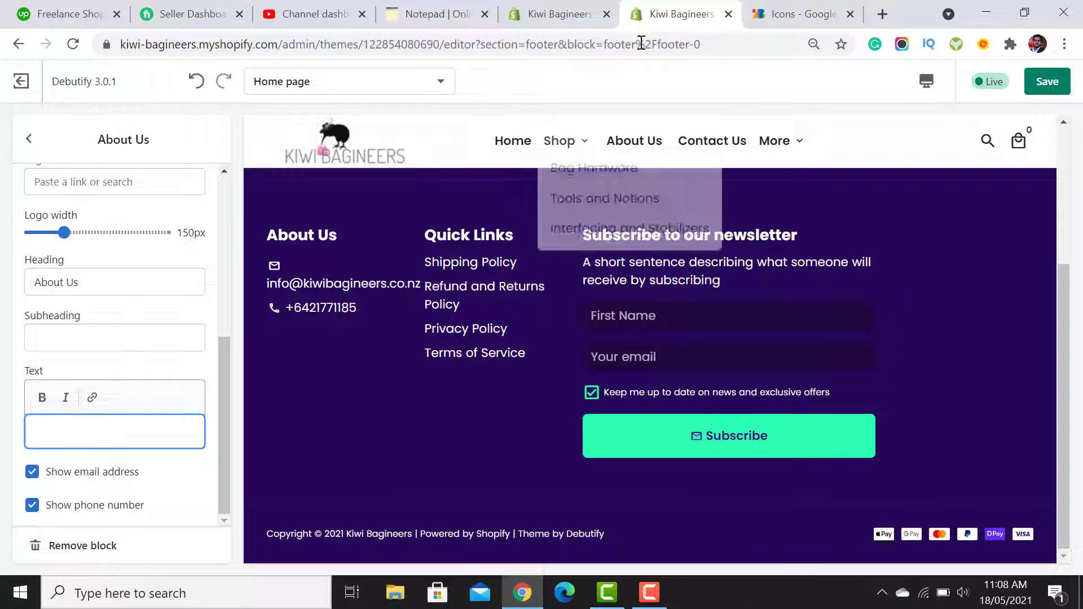
{"action": "left_click", "coordinate": [447, 8]}
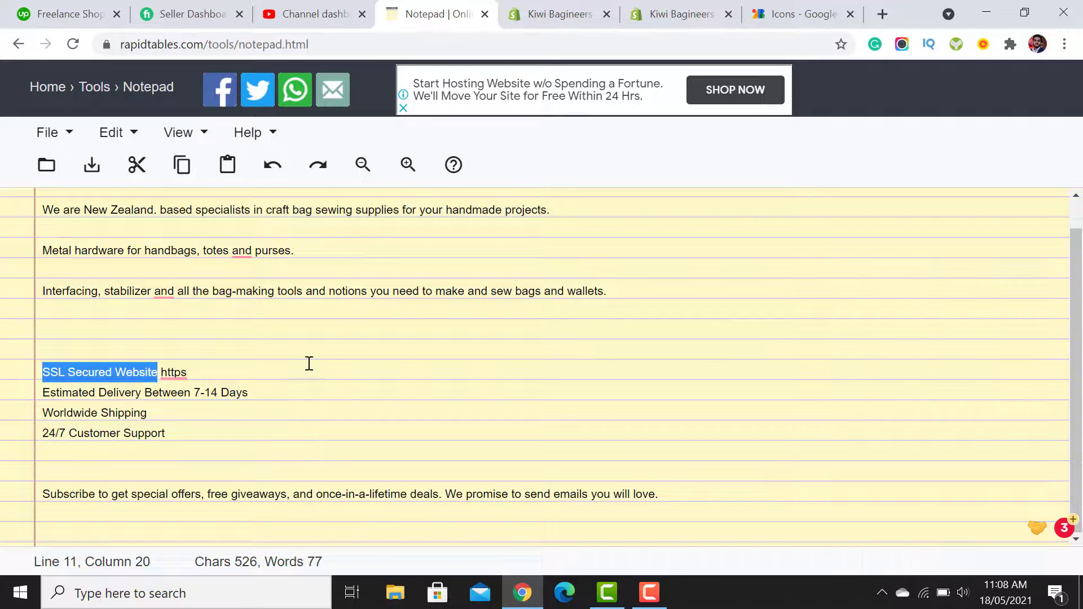
{"action": "scroll", "coordinate": [309, 364], "scroll_direction": "up", "scroll_amount": 1}
{"action": "triple_click", "coordinate": [272, 240]}
{"action": "right_click", "coordinate": [273, 240]}
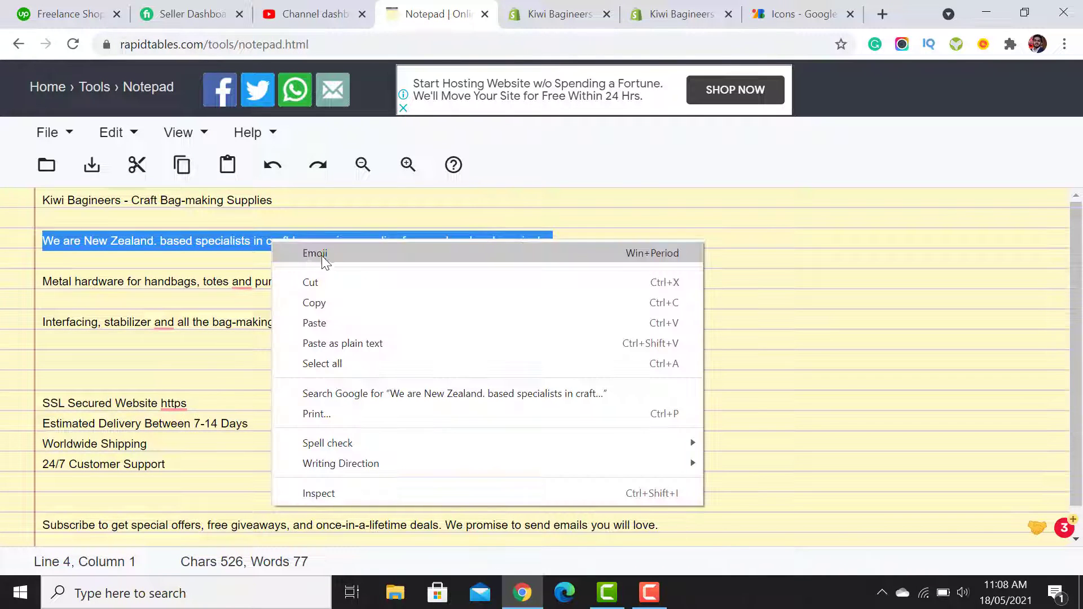
{"action": "left_click", "coordinate": [334, 305]}
{"action": "left_click", "coordinate": [562, 17]}
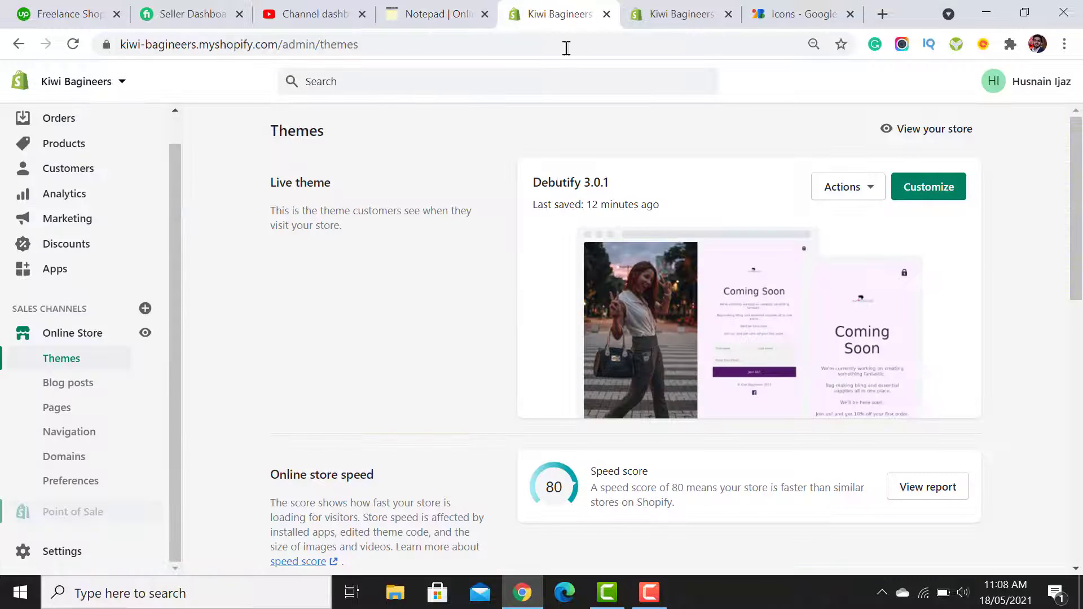
{"action": "left_click", "coordinate": [678, 17]}
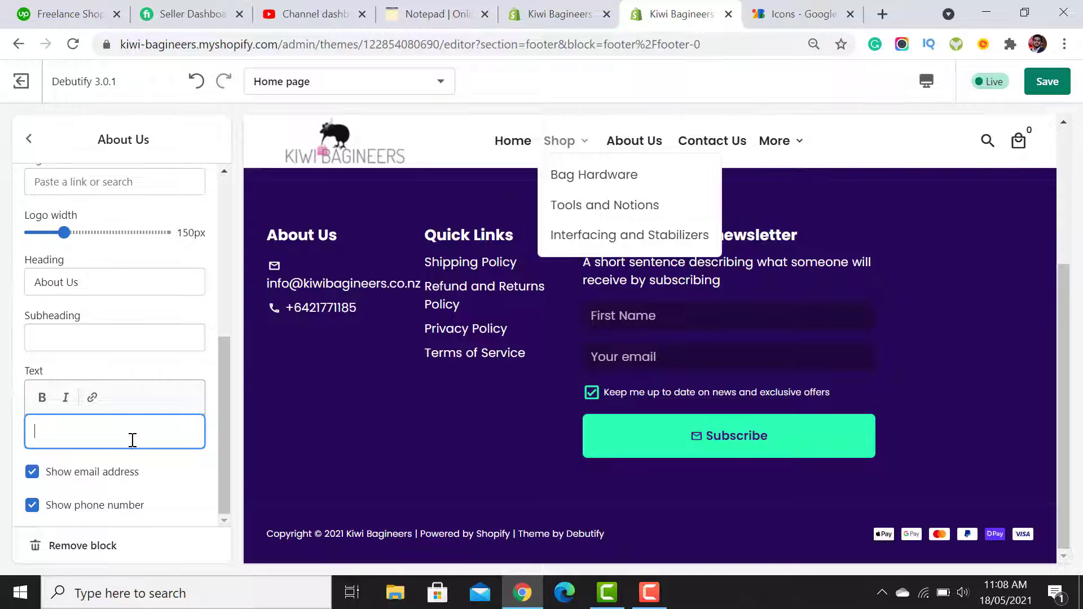
{"action": "key", "text": "ctrl+v"}
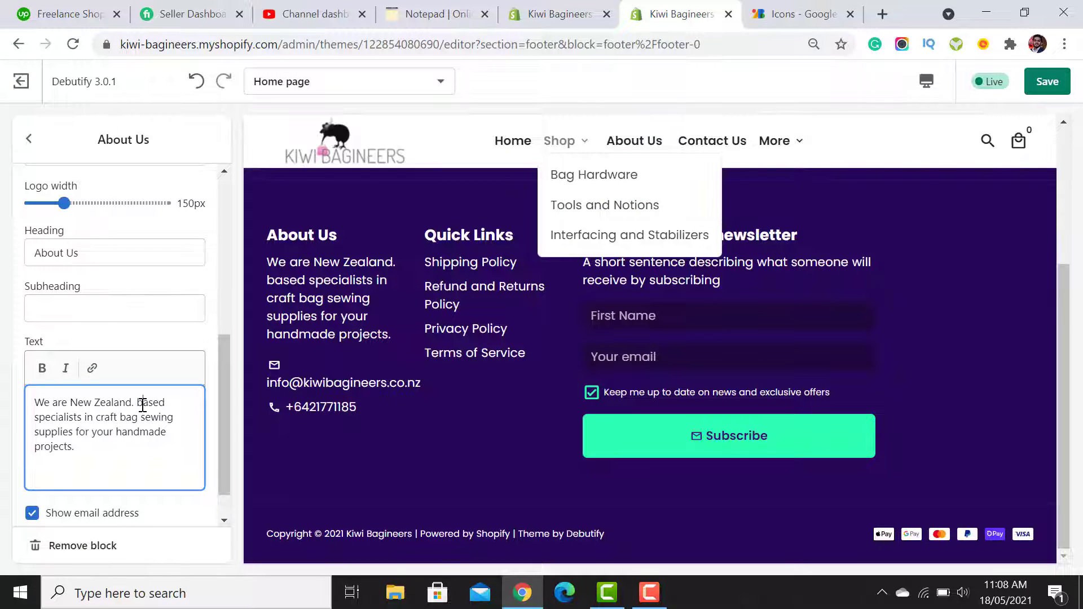
- Correct the About Us text to read "New Zealand Based specialists" without the period, and remove the trailing blank line
{"action": "key", "text": "BackSpace"}
{"action": "type", "text": "B"}
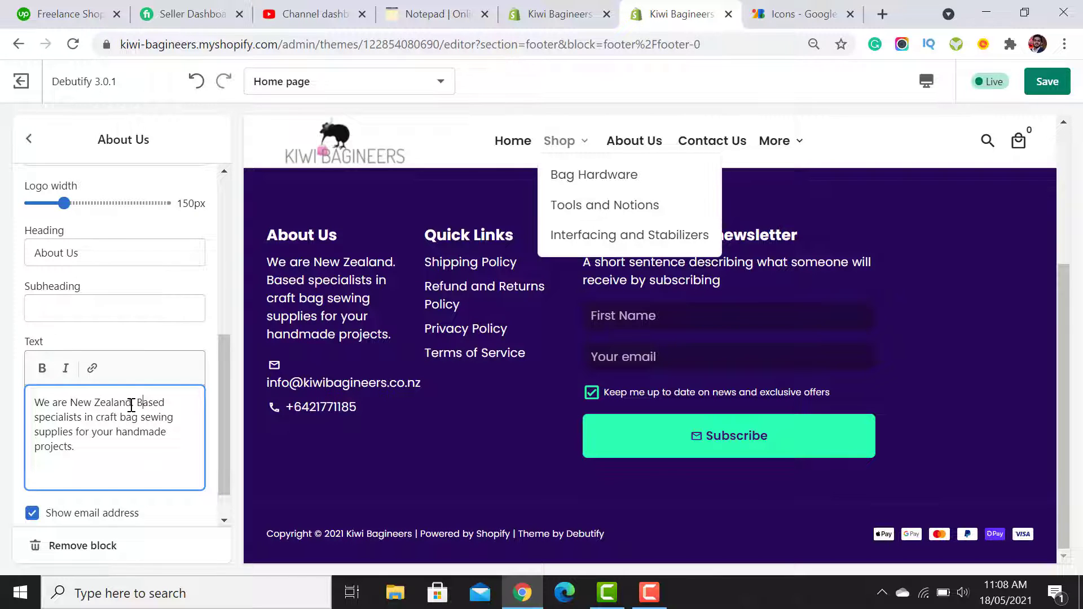
{"action": "key", "text": "BackSpace"}
{"action": "key", "text": "Page_Down"}
{"action": "key", "text": "BackSpace"}
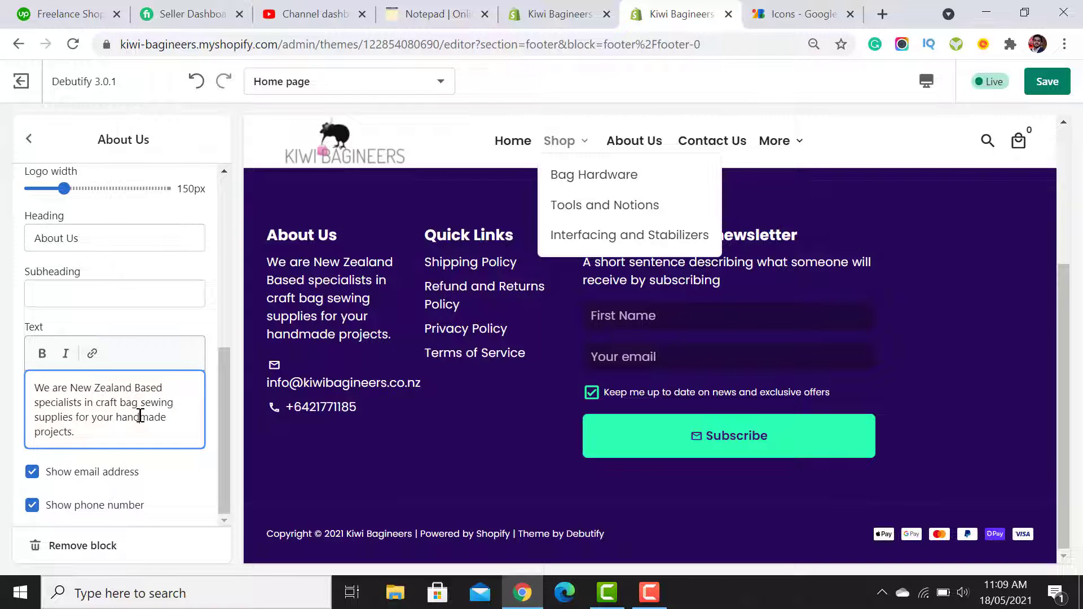
{"action": "left_click", "coordinate": [508, 467]}
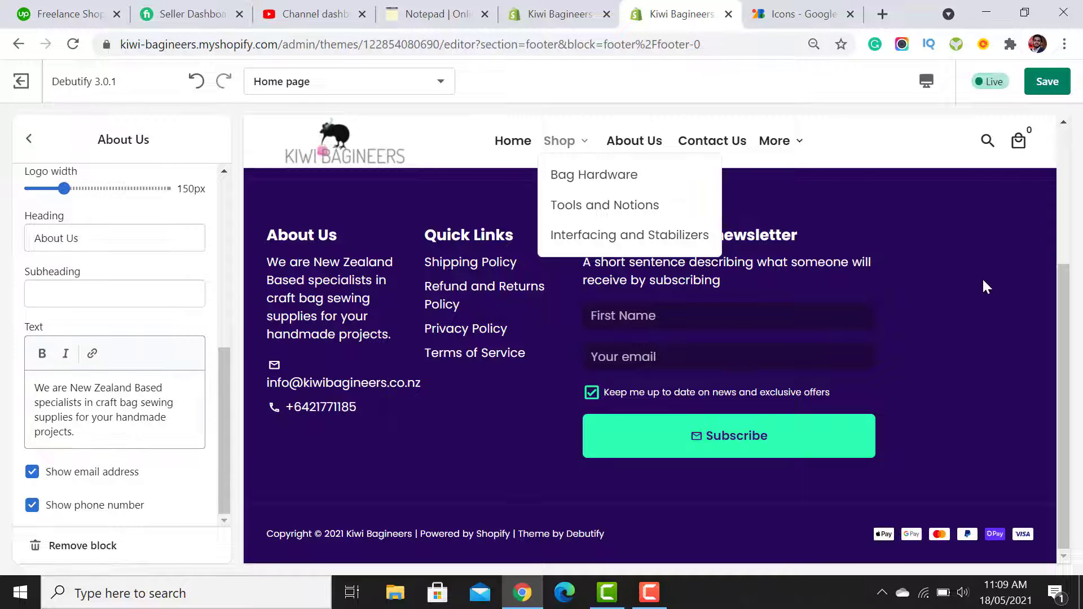
- Save the theme changes and return the editor from the Shop page to the home page
{"action": "scroll", "coordinate": [983, 288], "scroll_direction": "up", "scroll_amount": 3}
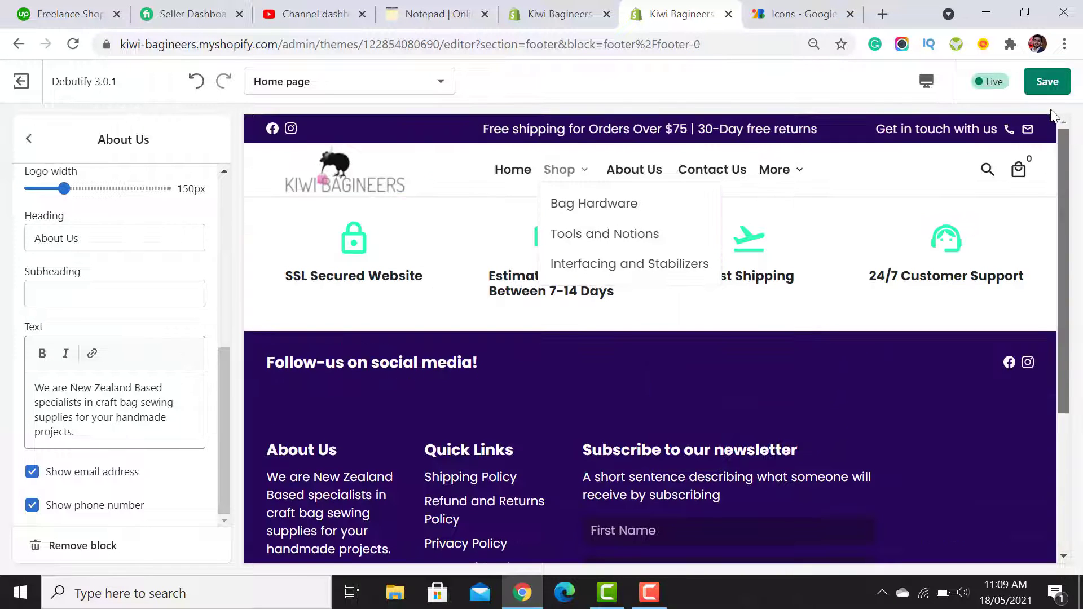
{"action": "left_click", "coordinate": [585, 173]}
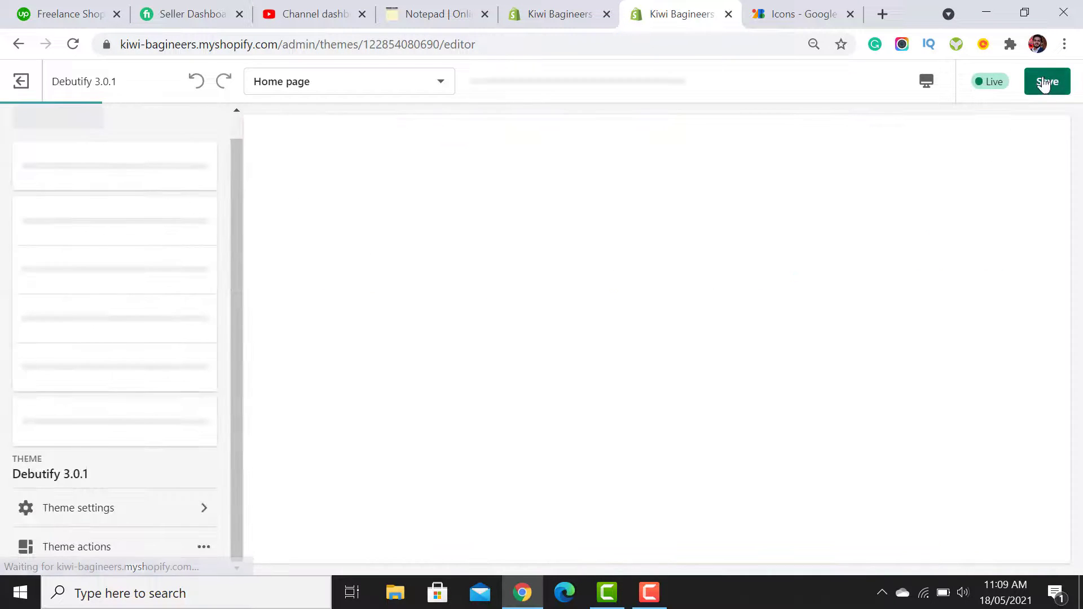
{"action": "left_click", "coordinate": [1043, 82]}
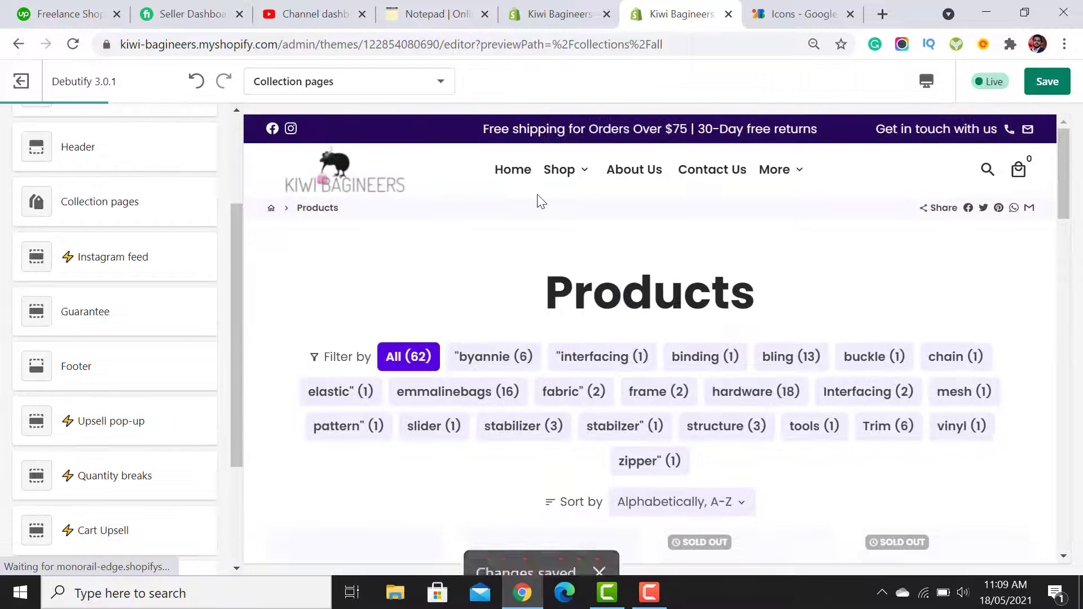
{"action": "key", "text": "alt+Left"}
{"action": "key", "text": "alt+Left"}
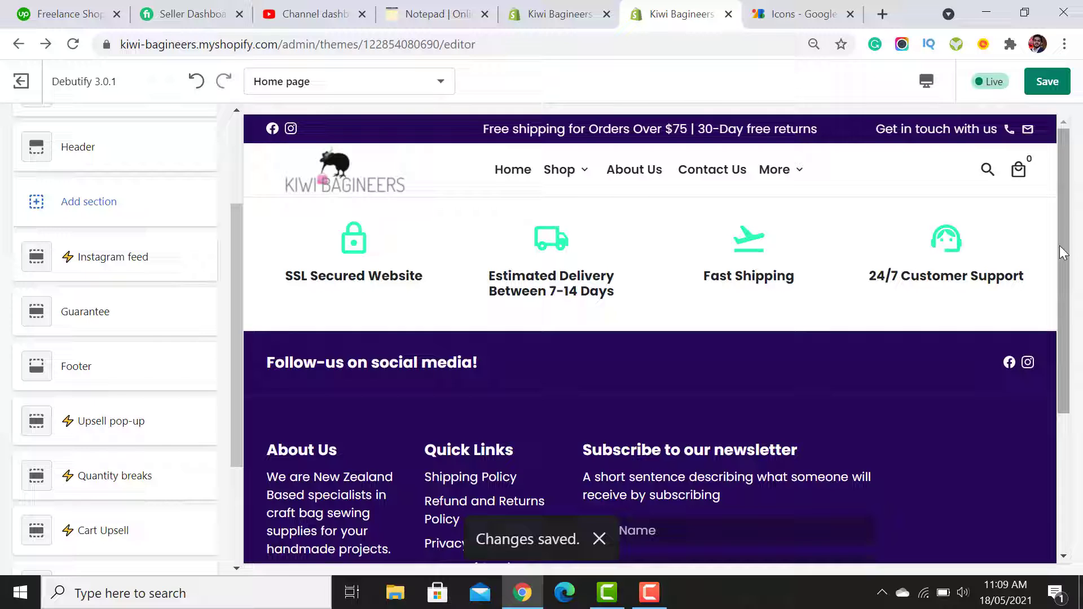
{"action": "left_click_drag", "start_coordinate": [1063, 247], "coordinate": [1070, 341]}
{"action": "left_click", "coordinate": [1047, 81]}
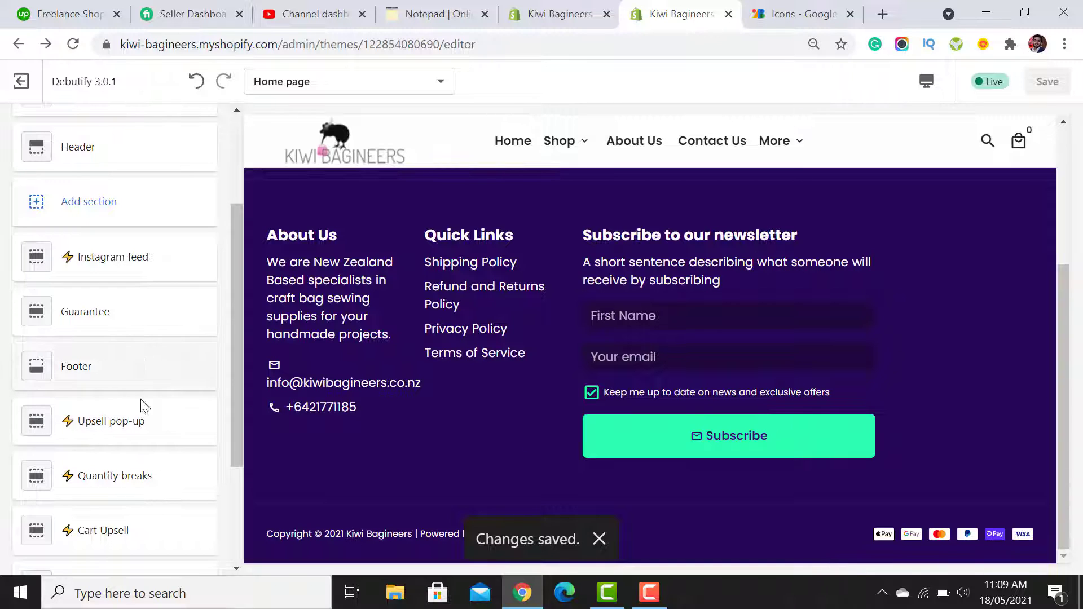
- Add a Menu block to the footer and replace its assigned menu with Customer Support
{"action": "scroll", "coordinate": [976, 355], "scroll_direction": "up", "scroll_amount": 1}
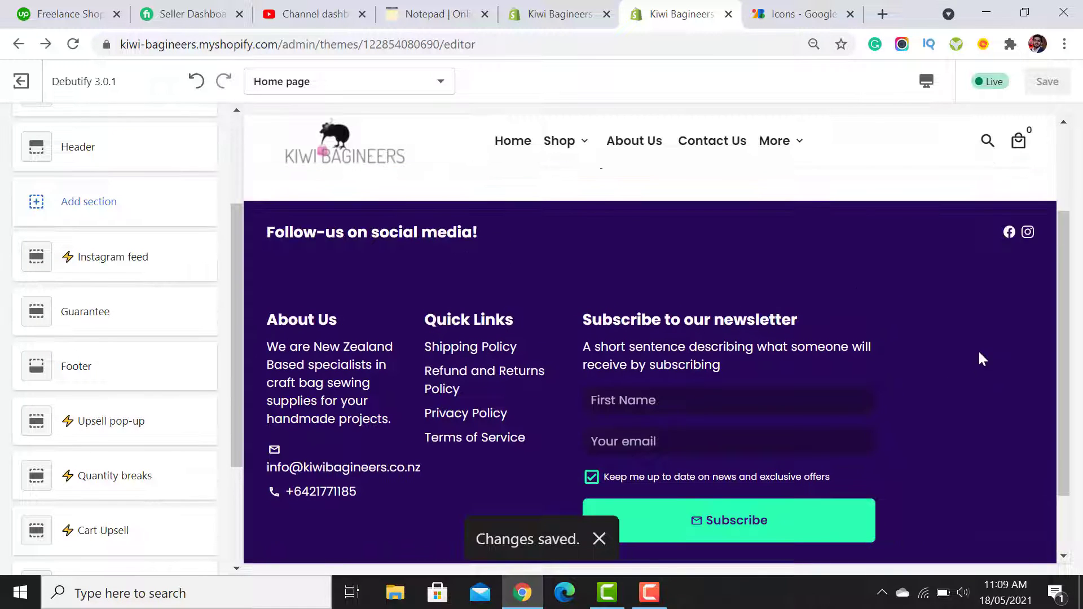
{"action": "scroll", "coordinate": [984, 386], "scroll_direction": "down", "scroll_amount": 1}
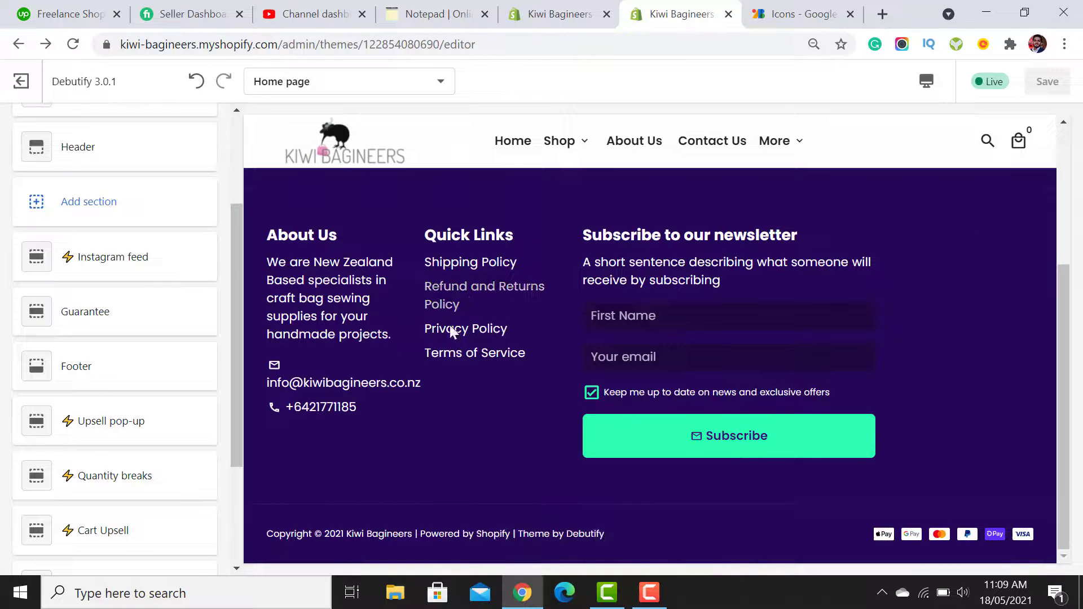
{"action": "left_click", "coordinate": [109, 368]}
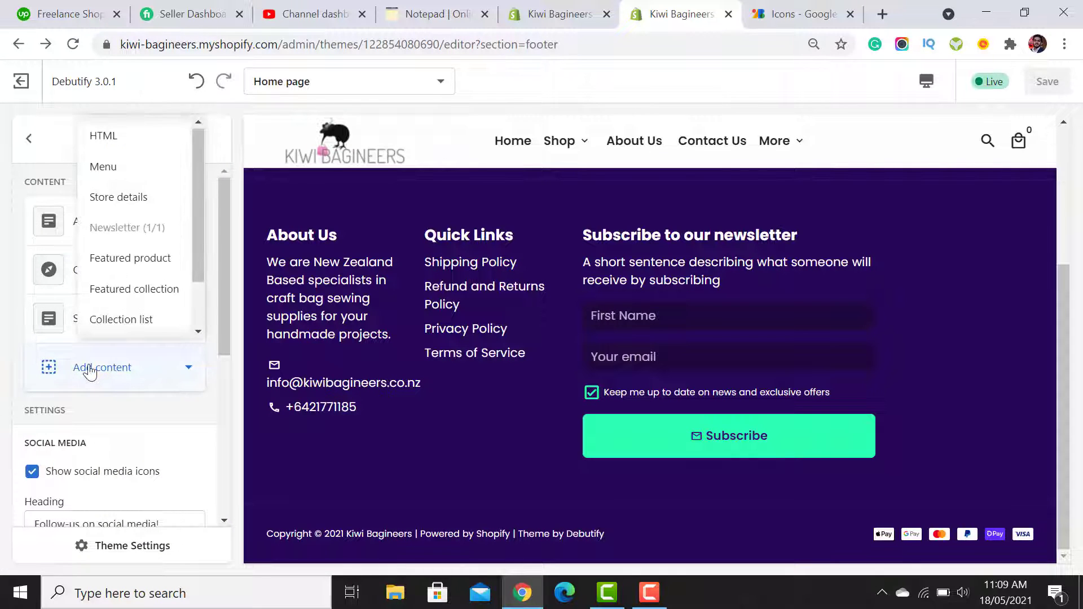
{"action": "left_click", "coordinate": [115, 169]}
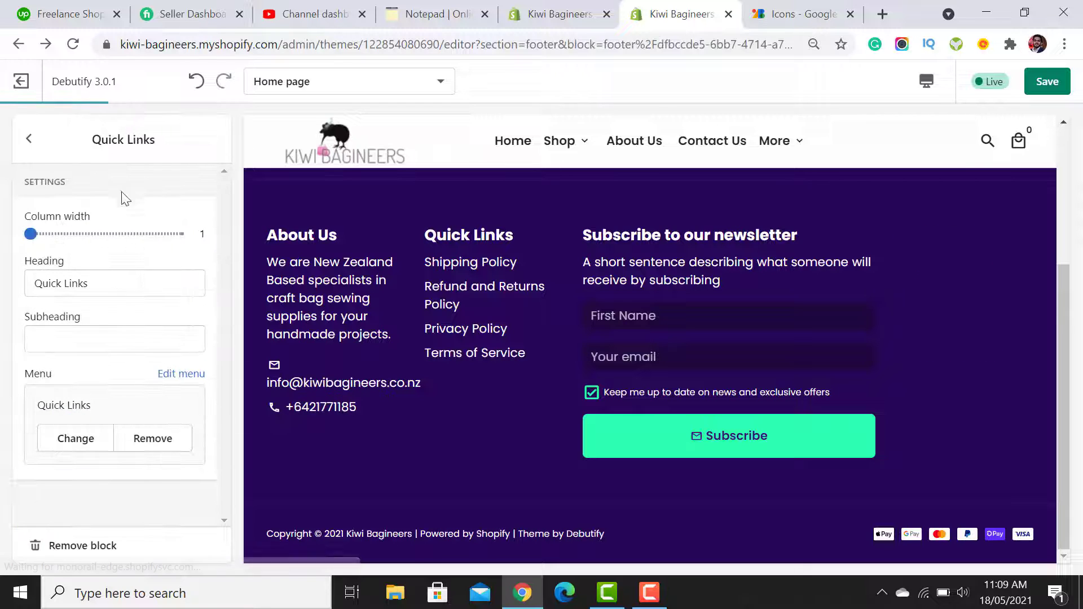
{"action": "left_click", "coordinate": [144, 438]}
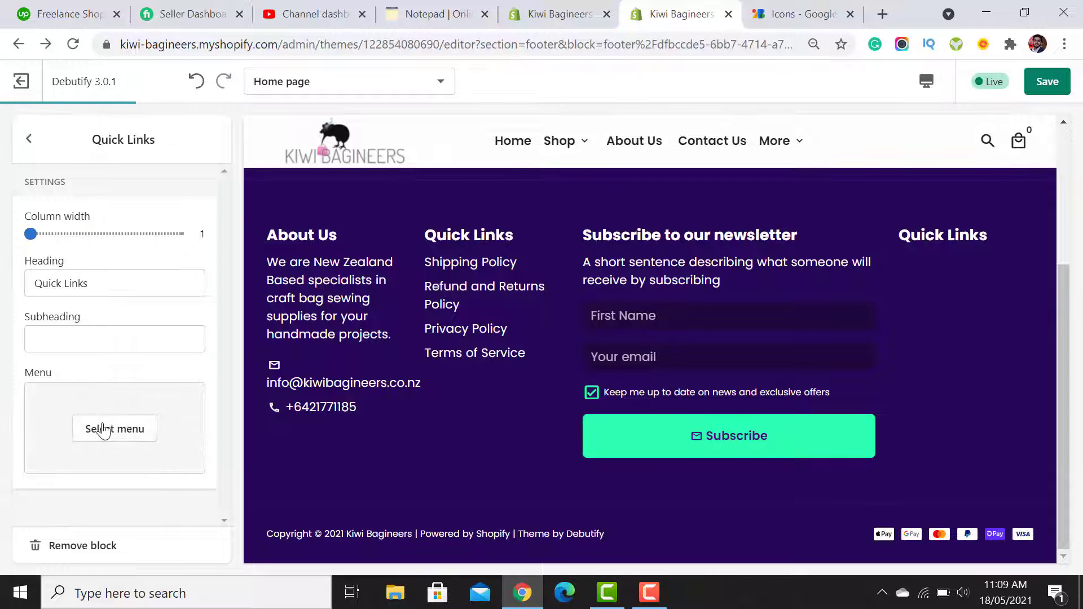
{"action": "left_click", "coordinate": [110, 429]}
{"action": "left_click", "coordinate": [71, 276]}
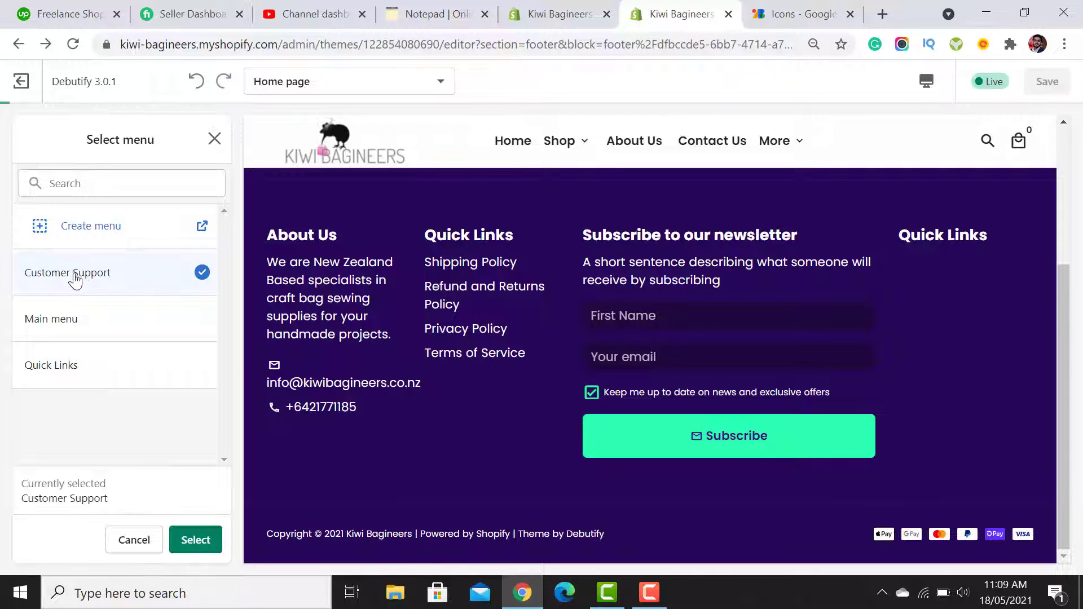
{"action": "left_click", "coordinate": [196, 541]}
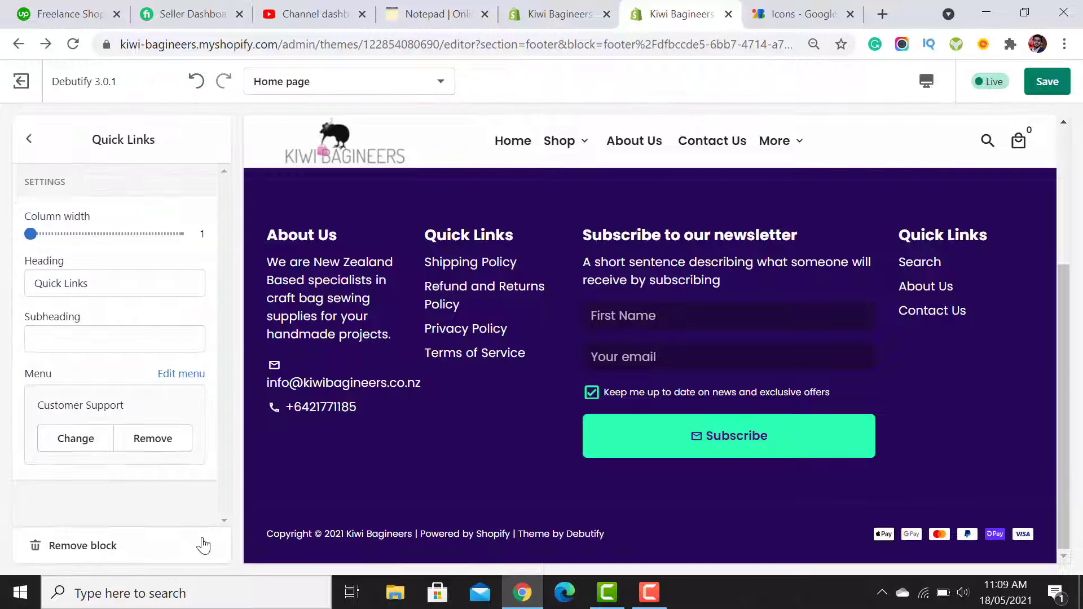
- Set the new menu block's heading to Customer Support and move the block directly below About Us
{"action": "triple_click", "coordinate": [90, 412]}
{"action": "key", "text": "ctrl+c"}
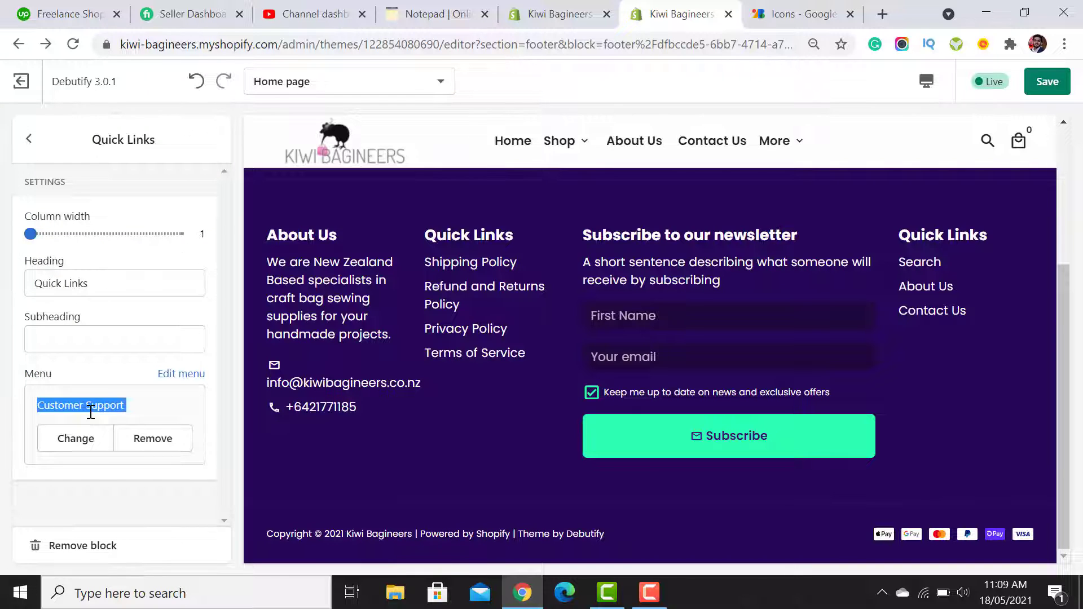
{"action": "triple_click", "coordinate": [98, 282]}
{"action": "key", "text": "ctrl+v"}
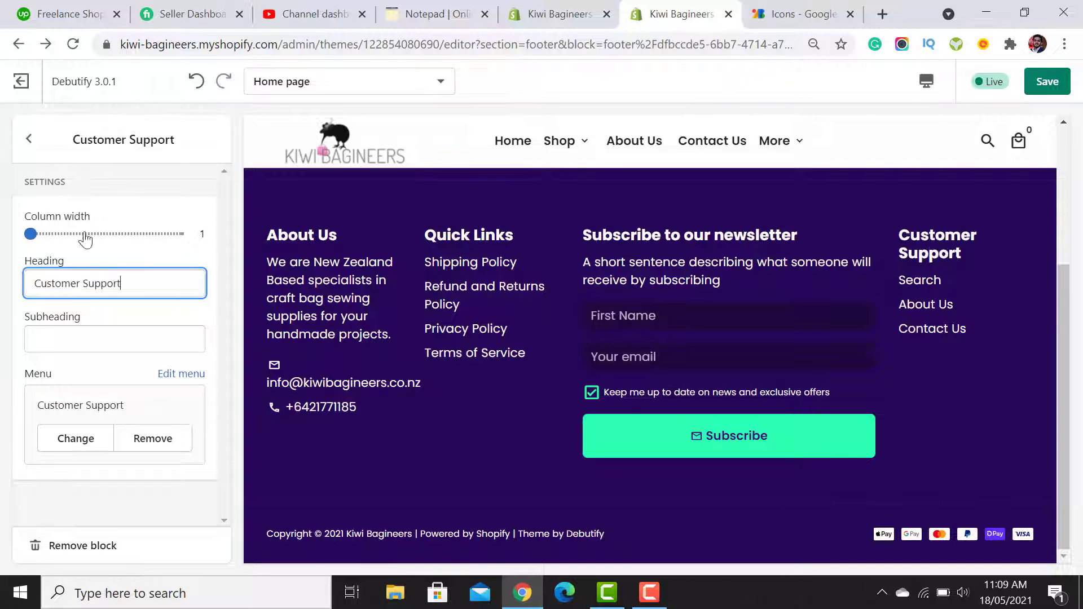
{"action": "left_click", "coordinate": [29, 139]}
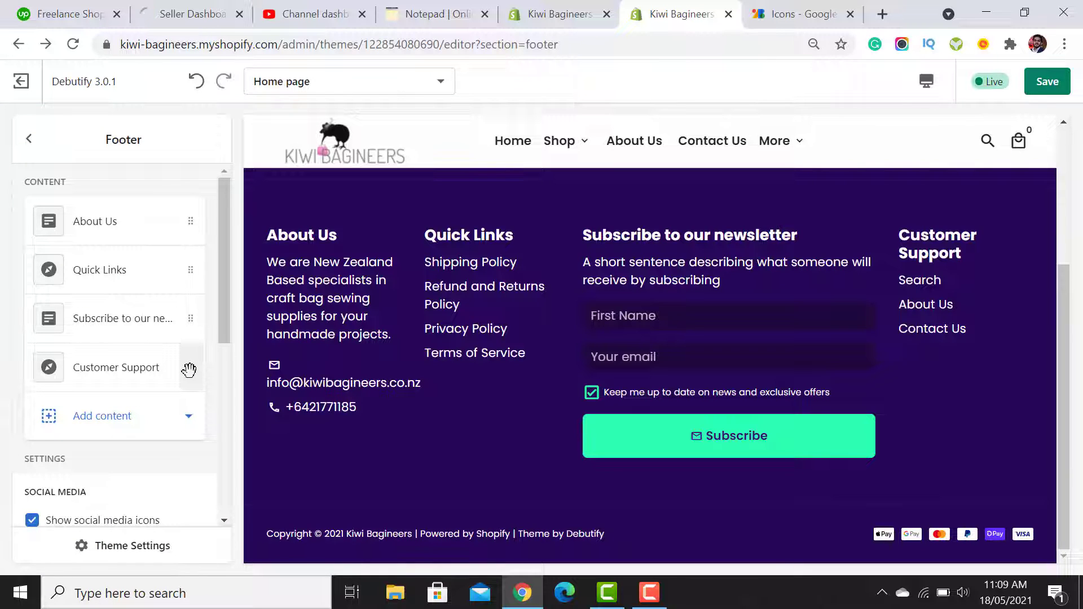
{"action": "left_click_drag", "start_coordinate": [189, 370], "coordinate": [218, 276]}
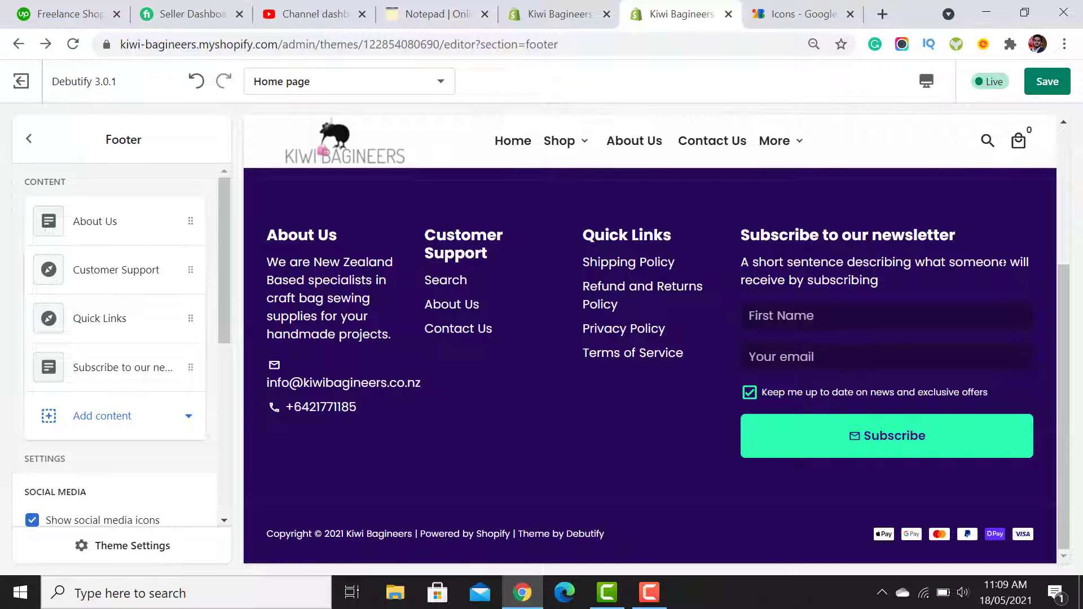
- Replace the newsletter block's subheading with the notepad line that begins "Subscribe to get special offers" and ends "emails you will love."
{"action": "left_click", "coordinate": [123, 372]}
{"action": "triple_click", "coordinate": [145, 340]}
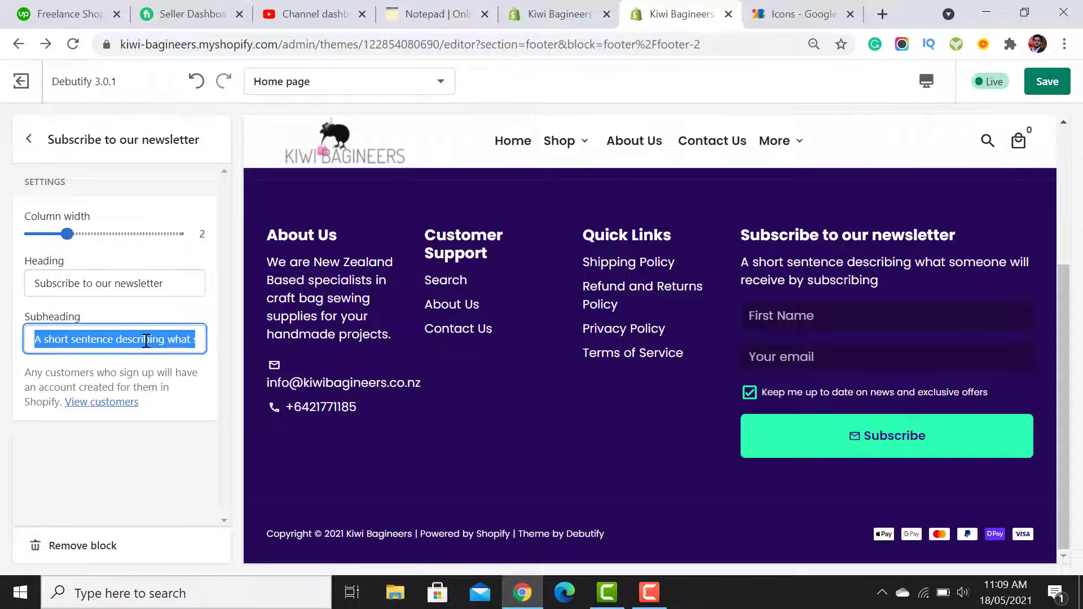
{"action": "key", "text": "BackSpace"}
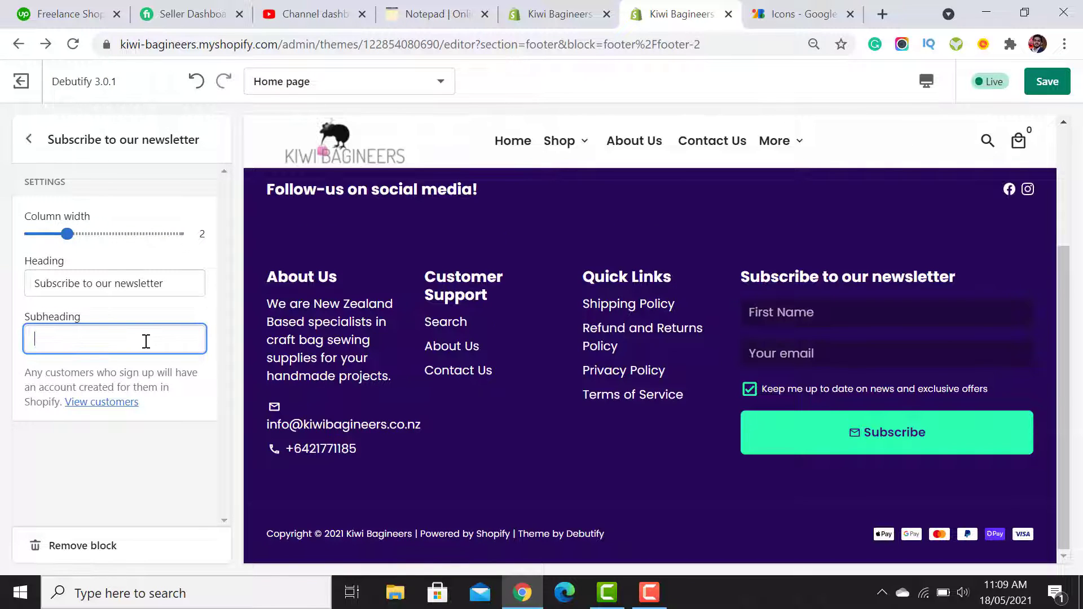
{"action": "left_click", "coordinate": [435, 13]}
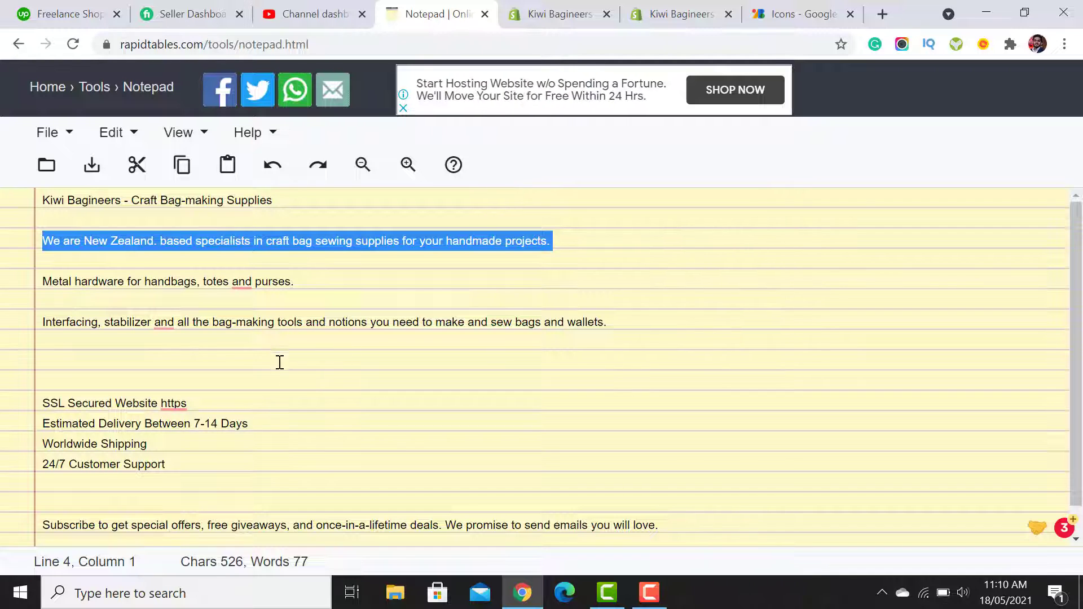
{"action": "scroll", "coordinate": [265, 481], "scroll_direction": "down", "scroll_amount": 1}
{"action": "triple_click", "coordinate": [261, 494]}
{"action": "right_click", "coordinate": [261, 495]}
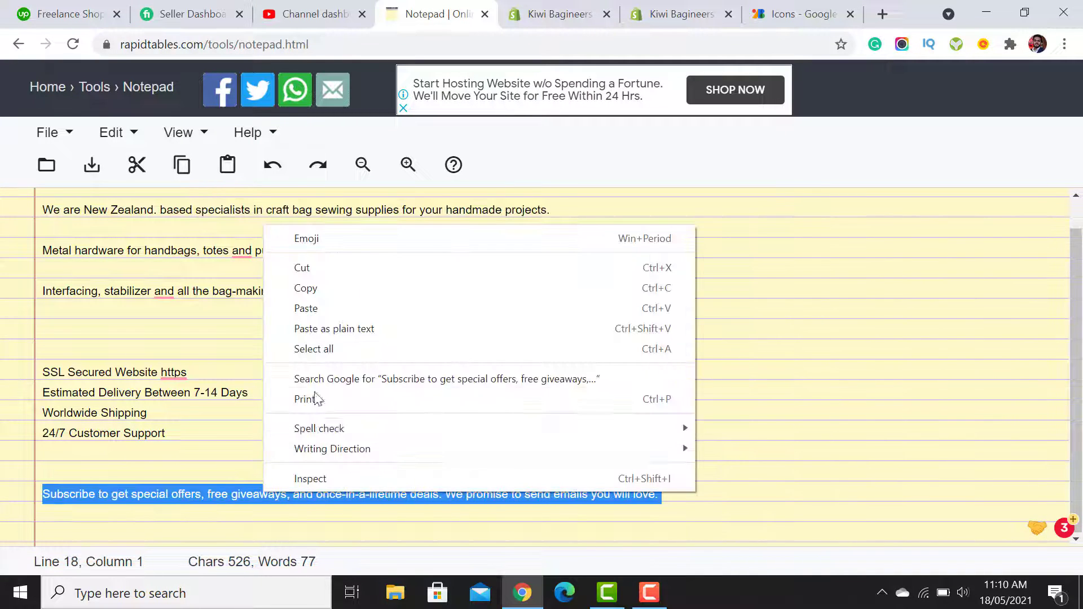
{"action": "left_click", "coordinate": [316, 288]}
{"action": "left_click", "coordinate": [683, 14]}
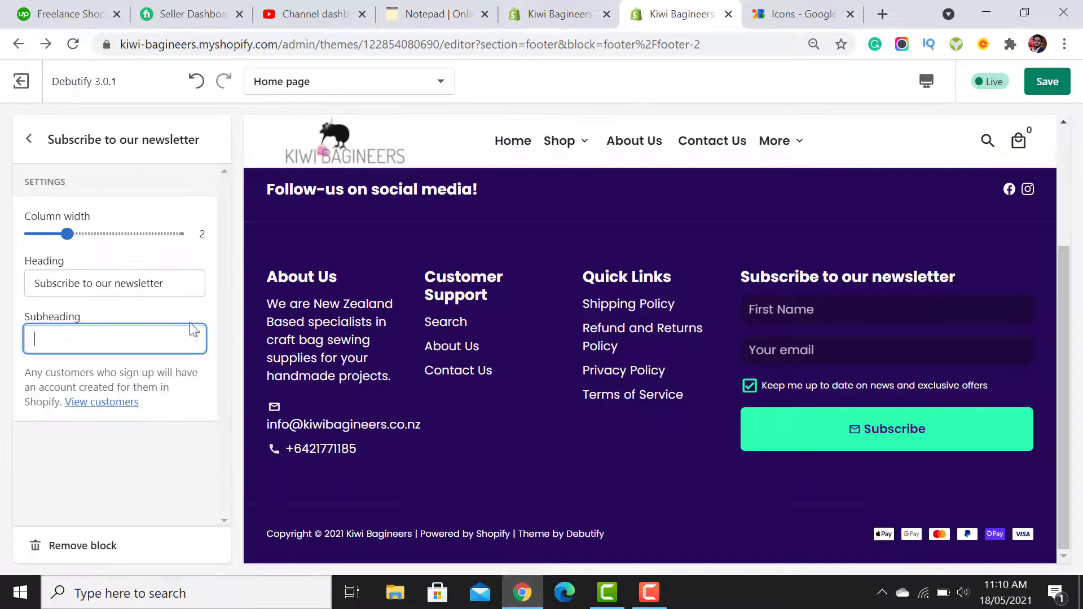
{"action": "key", "text": "ctrl+v"}
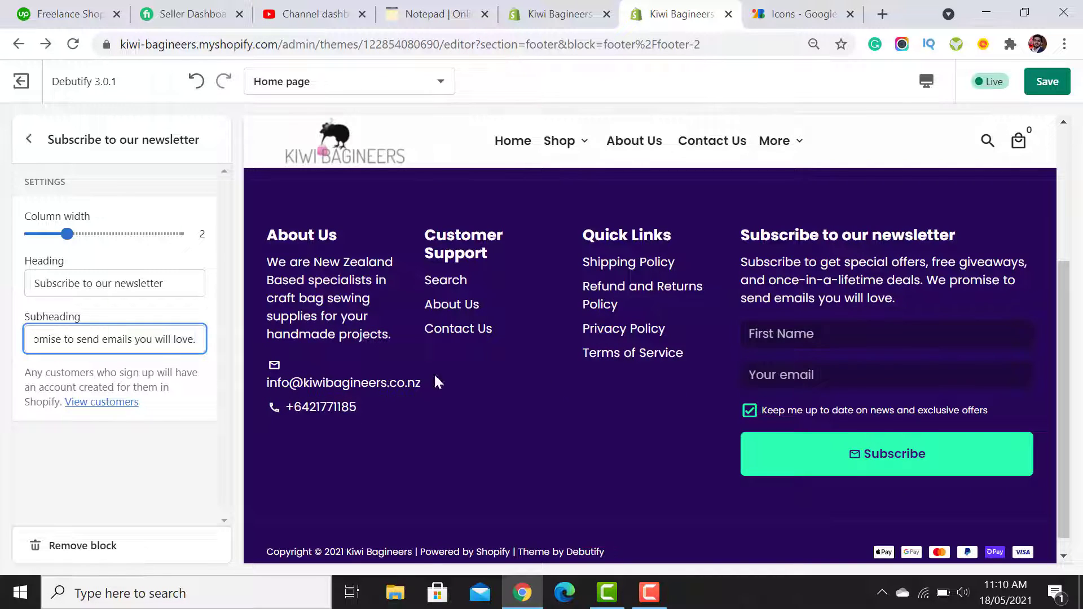
- Turn off the "powered by Shopify" and "theme by Debutify" credentials in the footer settings
{"action": "left_click", "coordinate": [29, 139]}
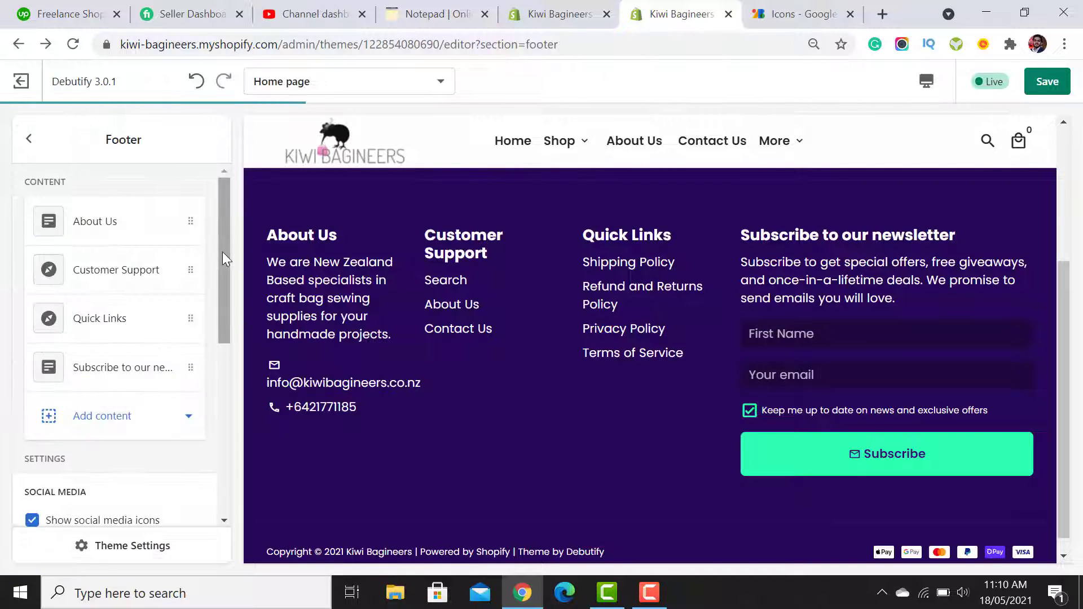
{"action": "left_click_drag", "start_coordinate": [222, 252], "coordinate": [220, 386]}
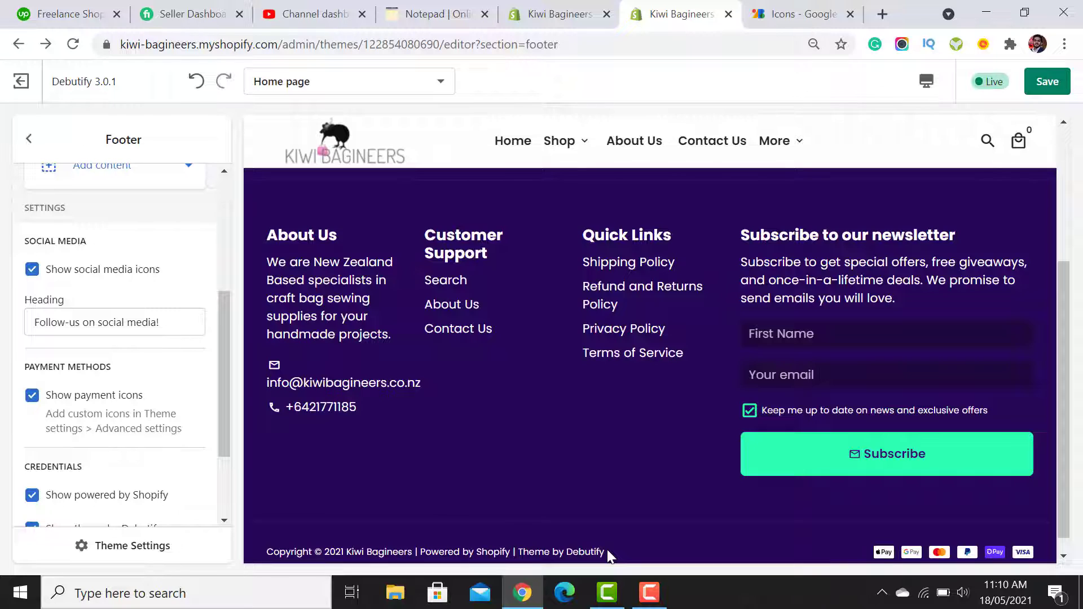
{"action": "left_click_drag", "start_coordinate": [220, 354], "coordinate": [224, 418]}
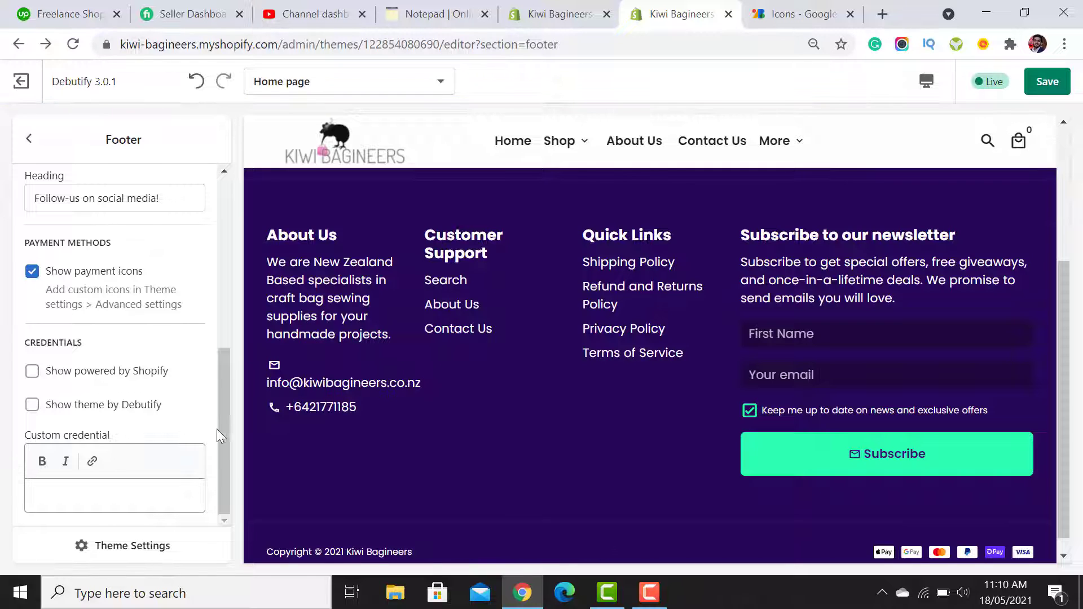
{"action": "left_click_drag", "start_coordinate": [222, 429], "coordinate": [74, 165]}
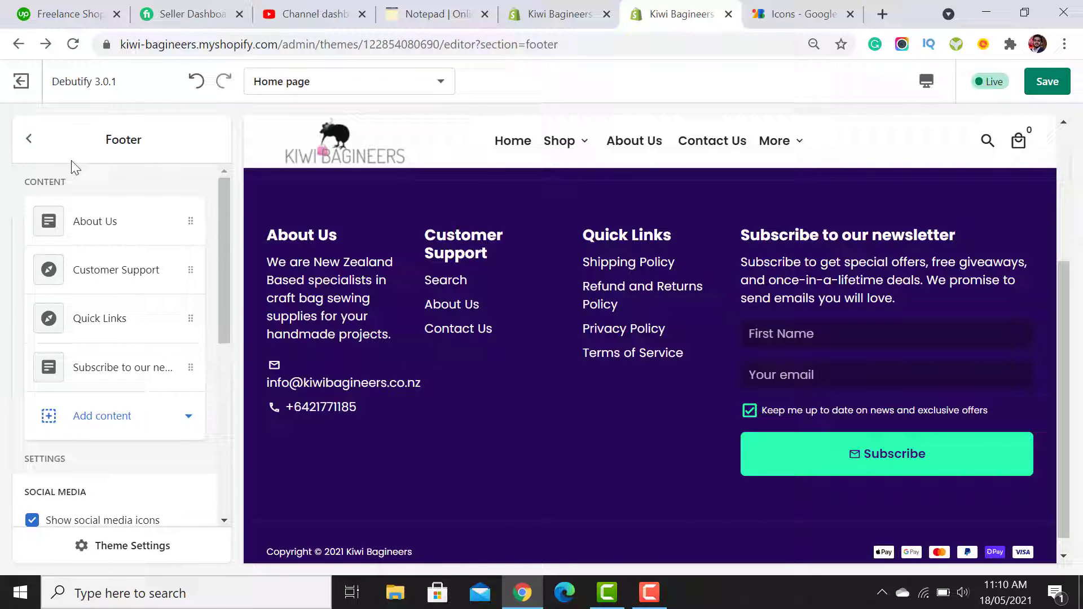
- Leave the footer settings, check the home page preview and save the theme changes
{"action": "left_click", "coordinate": [28, 139]}
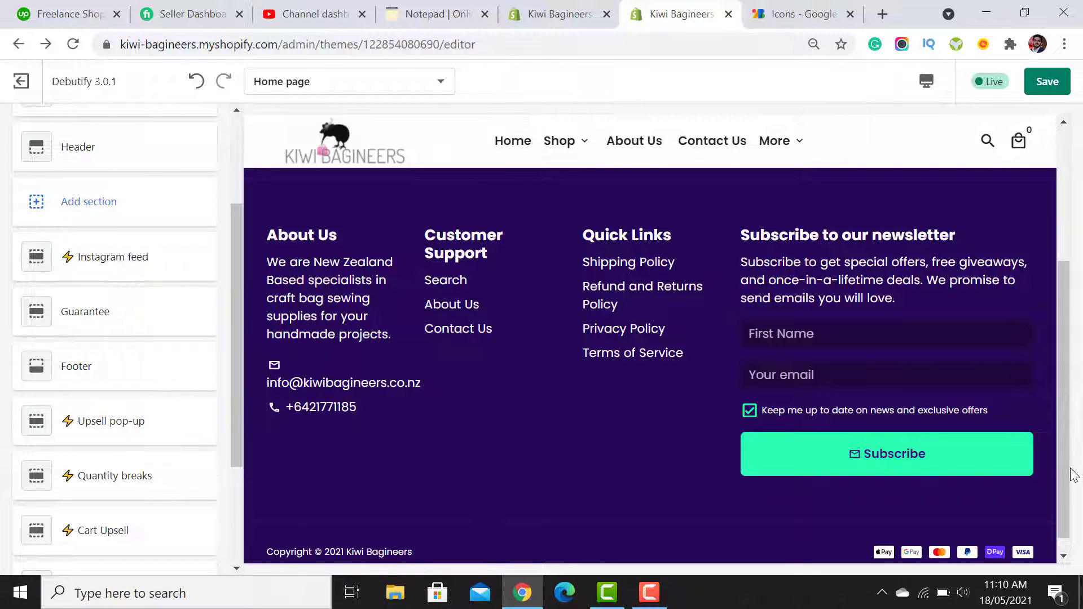
{"action": "left_click_drag", "start_coordinate": [1072, 474], "coordinate": [1064, 342]}
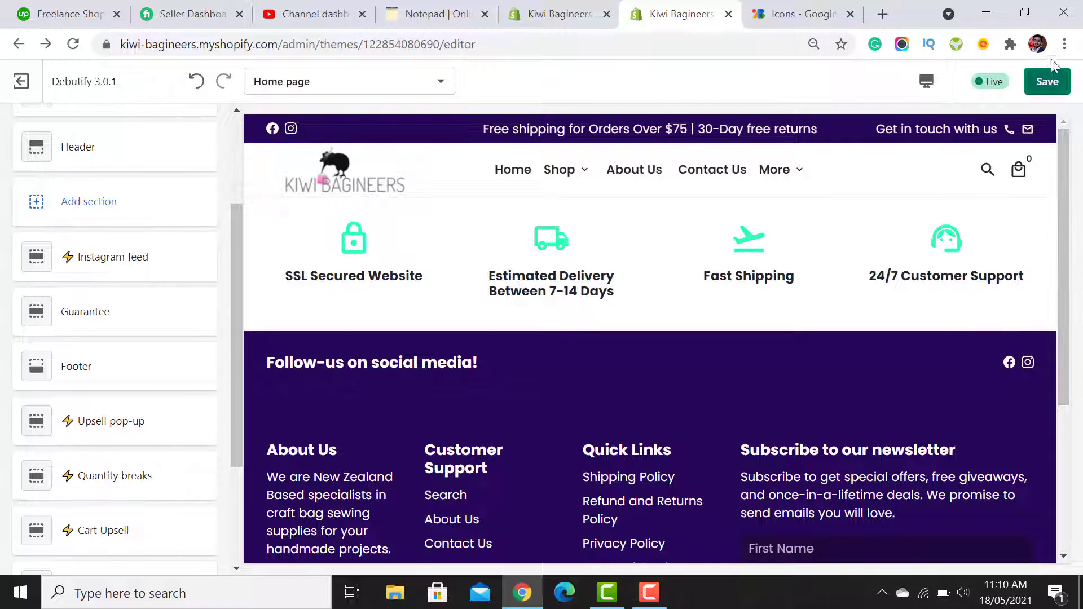
{"action": "left_click", "coordinate": [1048, 82]}
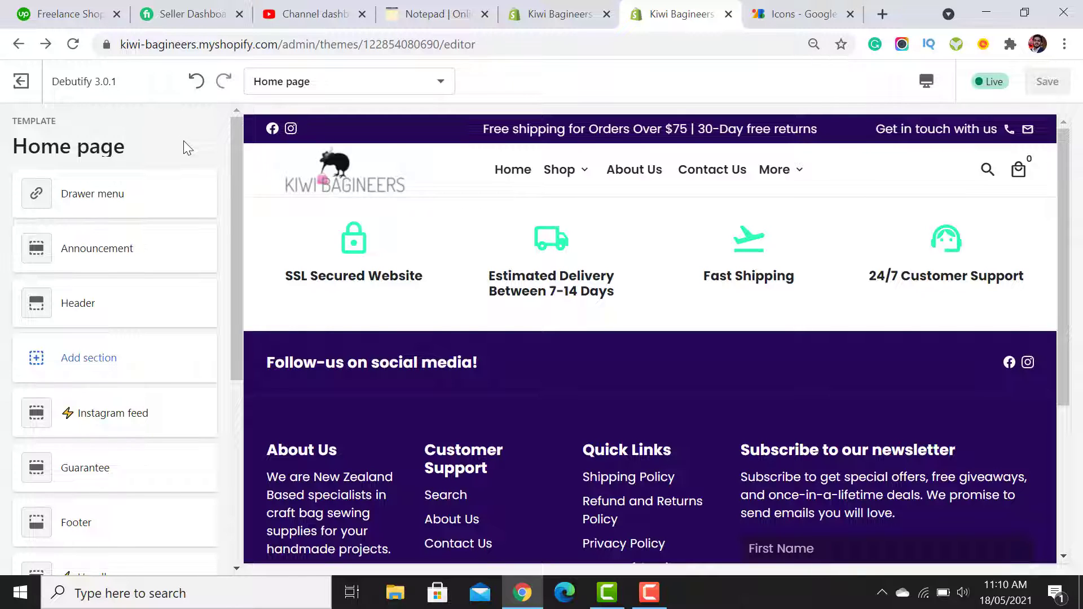
- Add a Slideshow section to the home page
{"action": "left_click_drag", "start_coordinate": [236, 205], "coordinate": [237, 226]}
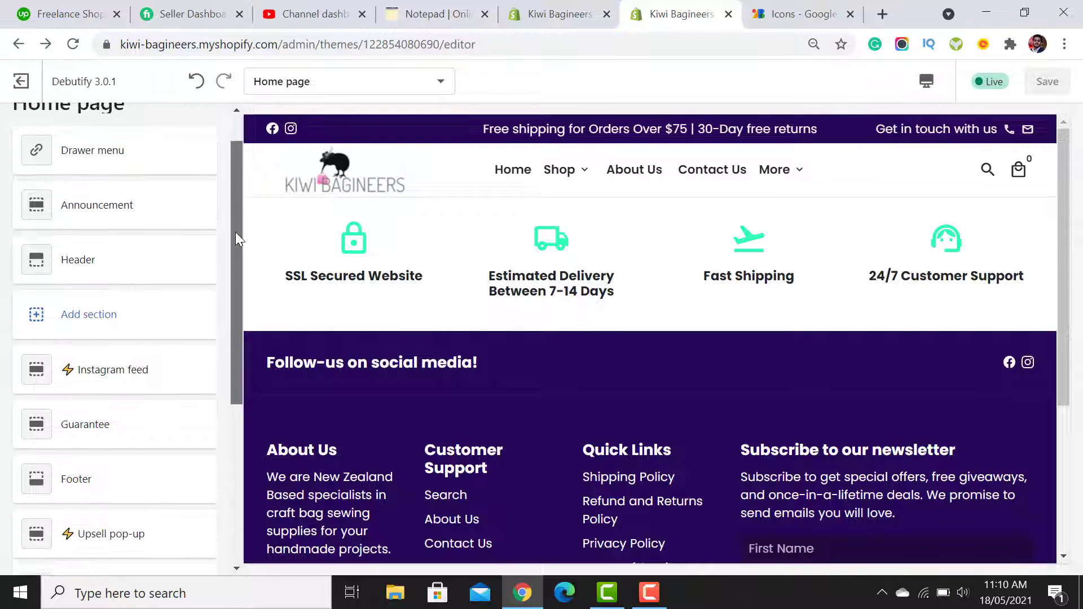
{"action": "left_click", "coordinate": [87, 338]}
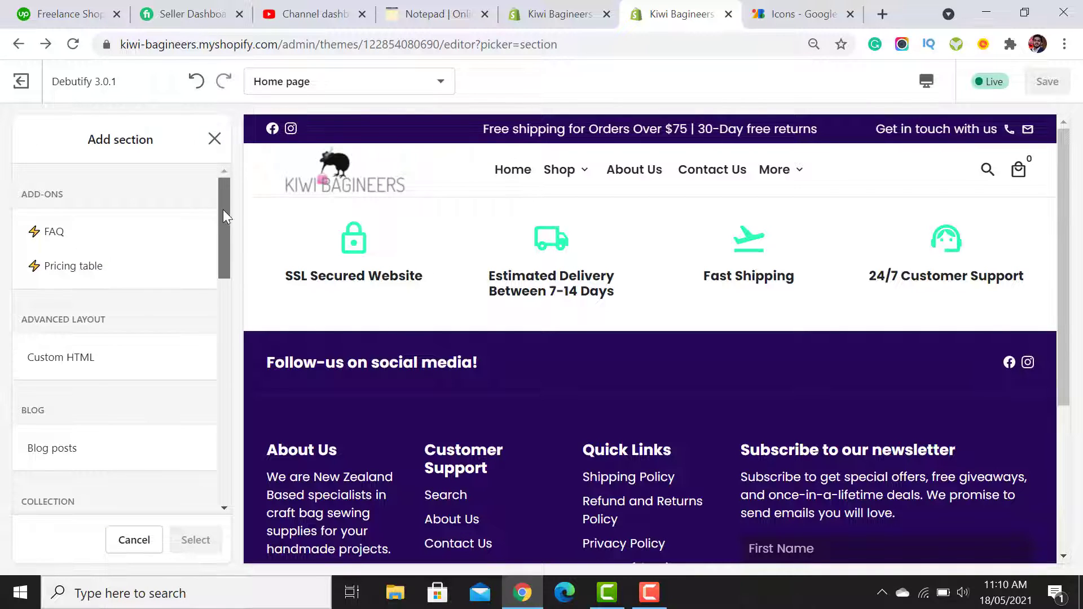
{"action": "left_click_drag", "start_coordinate": [222, 208], "coordinate": [225, 355]}
{"action": "left_click", "coordinate": [66, 338]}
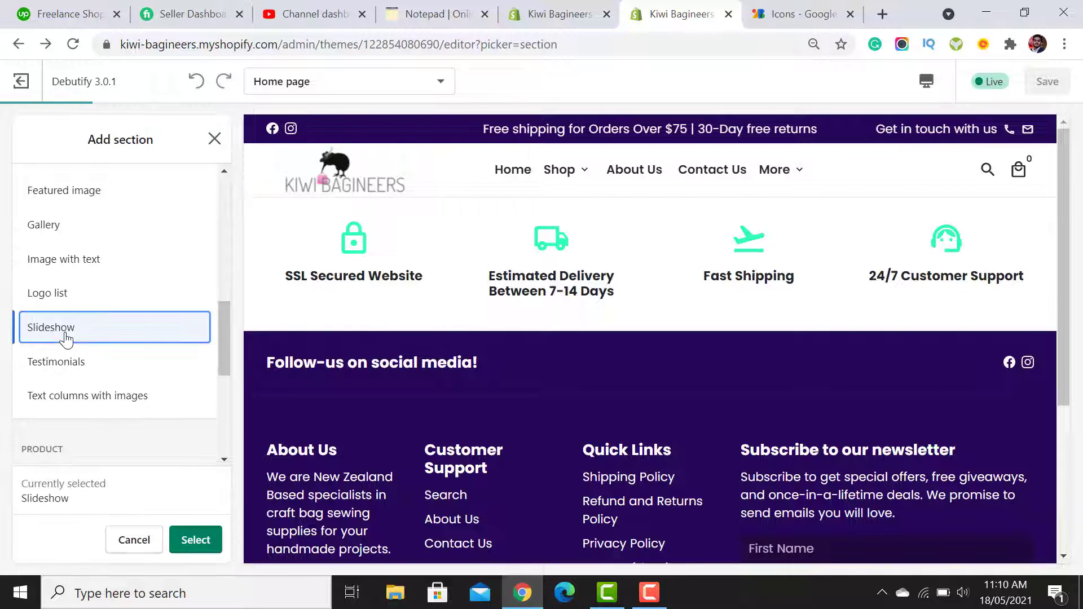
{"action": "left_click", "coordinate": [195, 541]}
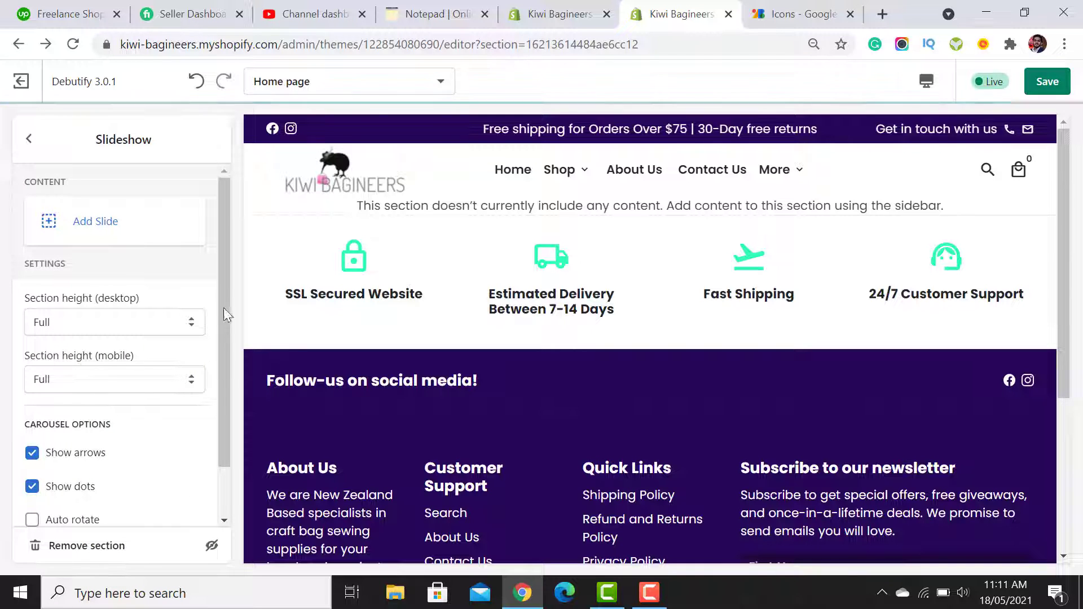
- Add a slide to the slideshow and set its desktop background to the library photo of the girl with the cat backpack
{"action": "left_click", "coordinate": [88, 230]}
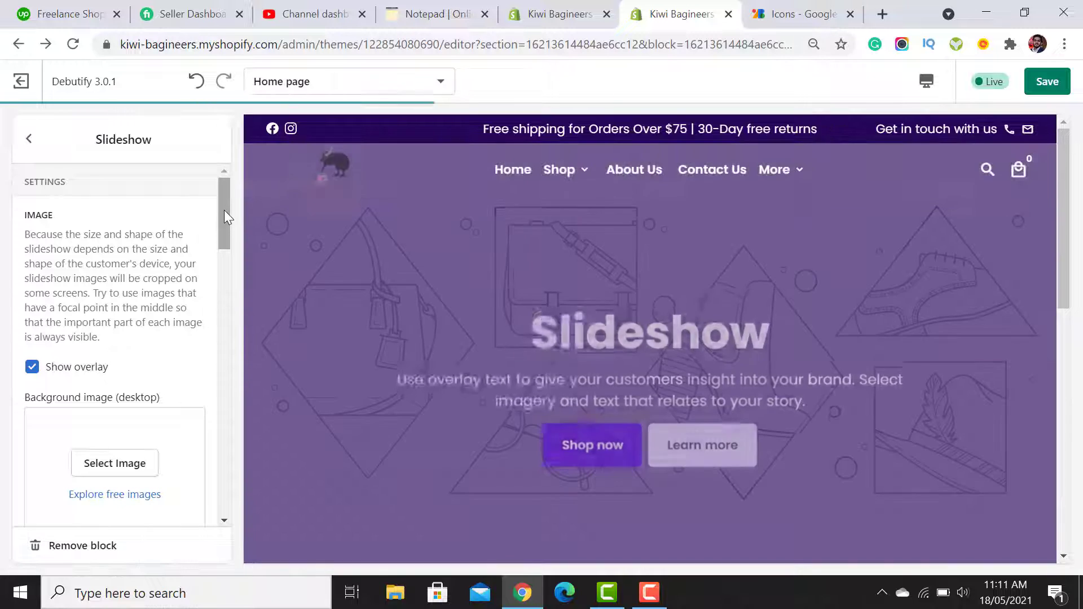
{"action": "left_click_drag", "start_coordinate": [225, 209], "coordinate": [219, 245]}
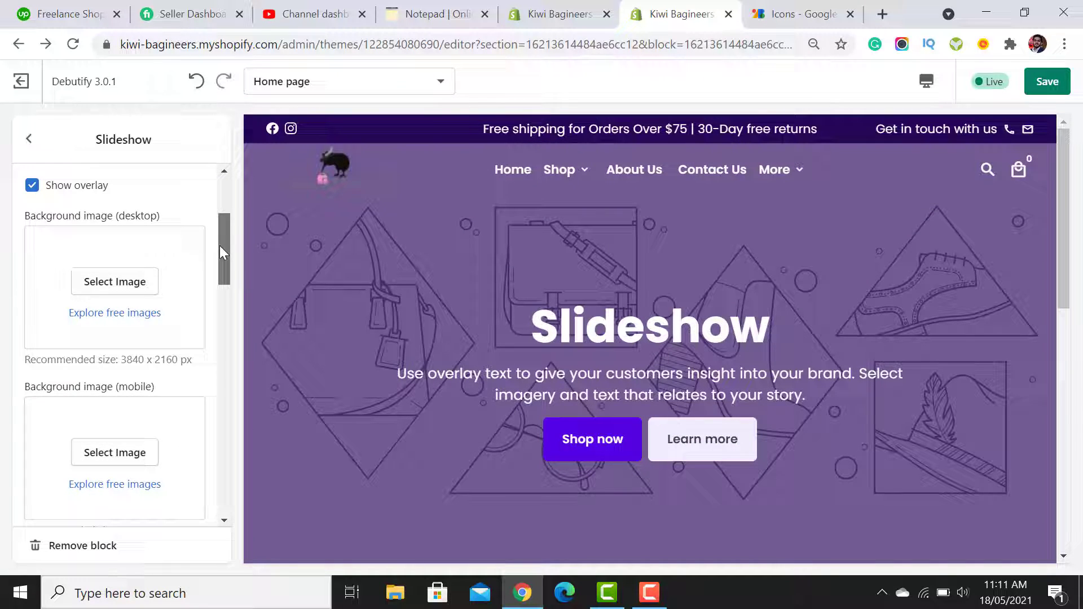
{"action": "left_click", "coordinate": [118, 284]}
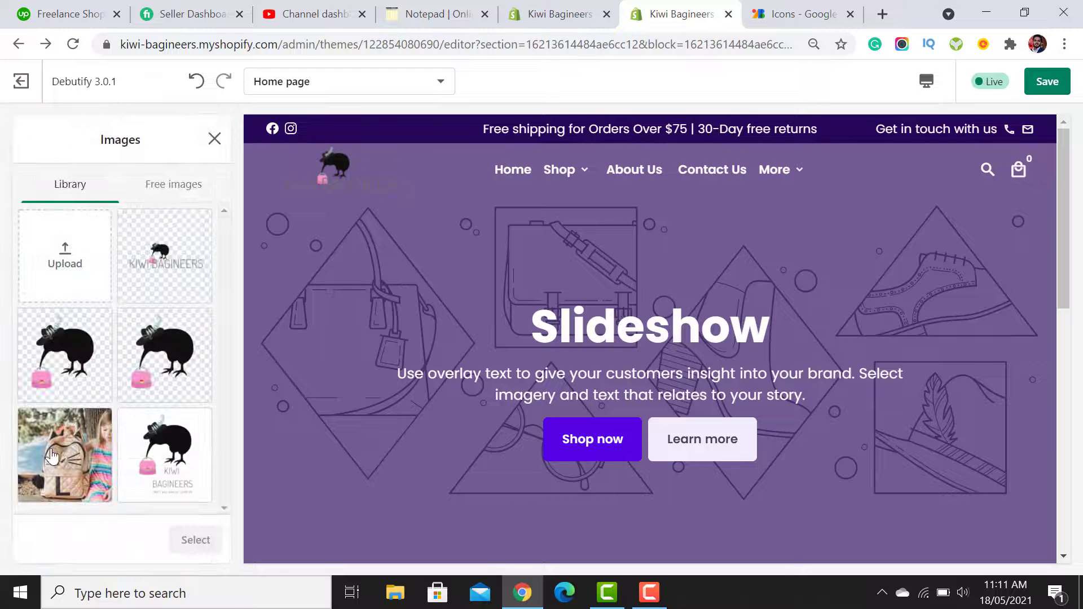
{"action": "left_click", "coordinate": [84, 479]}
{"action": "left_click", "coordinate": [197, 542]}
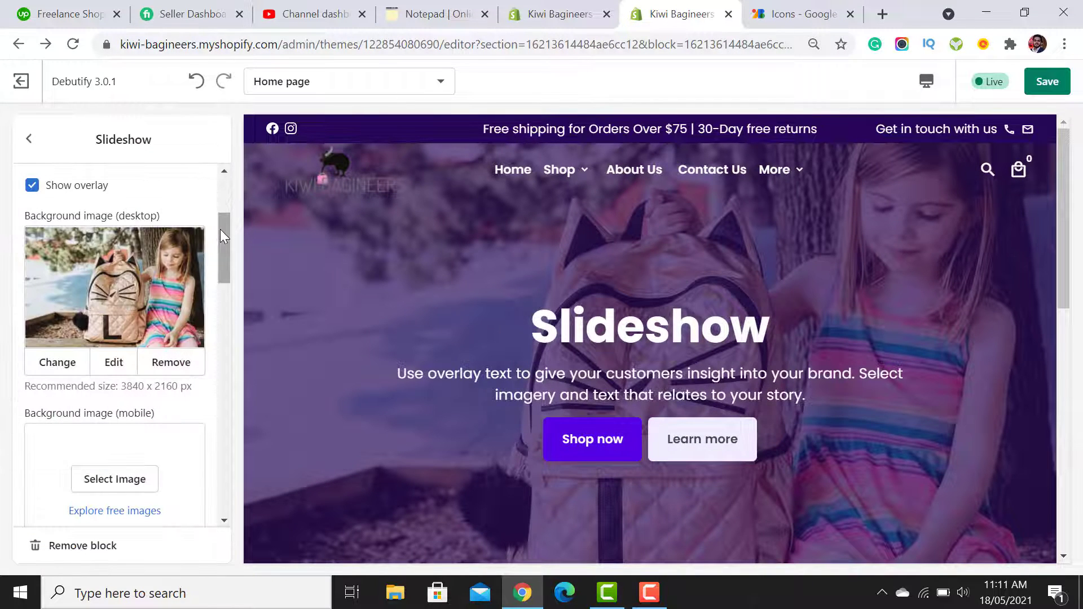
- Set the slide's mobile background to the same cat backpack photo and switch the preview to mobile
{"action": "left_click_drag", "start_coordinate": [220, 230], "coordinate": [221, 266]}
{"action": "left_click", "coordinate": [113, 287]}
{"action": "scroll", "coordinate": [114, 288], "scroll_direction": "down", "scroll_amount": 1}
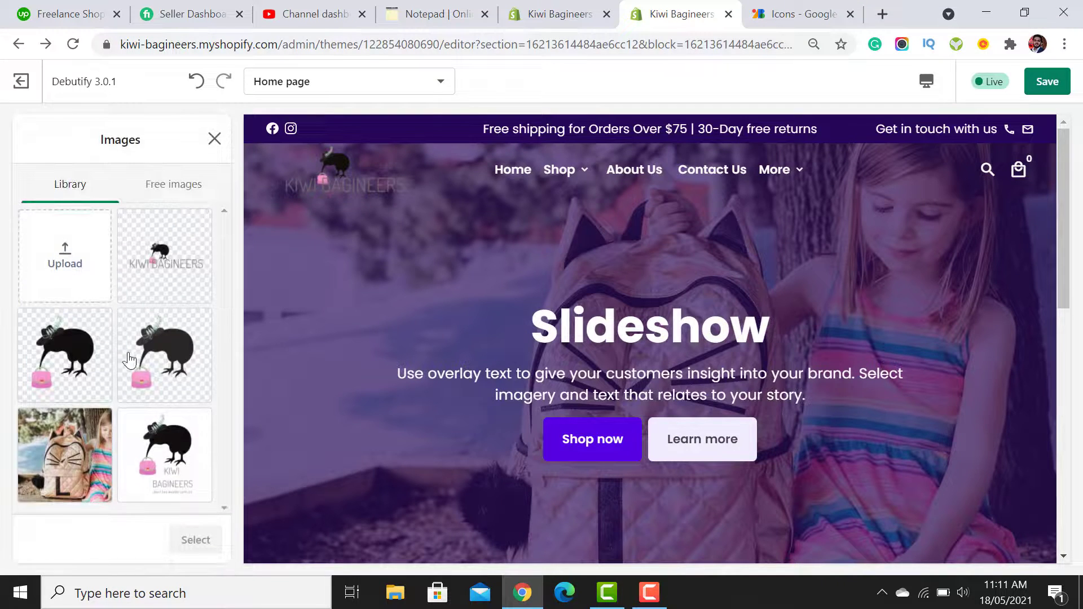
{"action": "left_click", "coordinate": [56, 454]}
{"action": "left_click", "coordinate": [203, 542]}
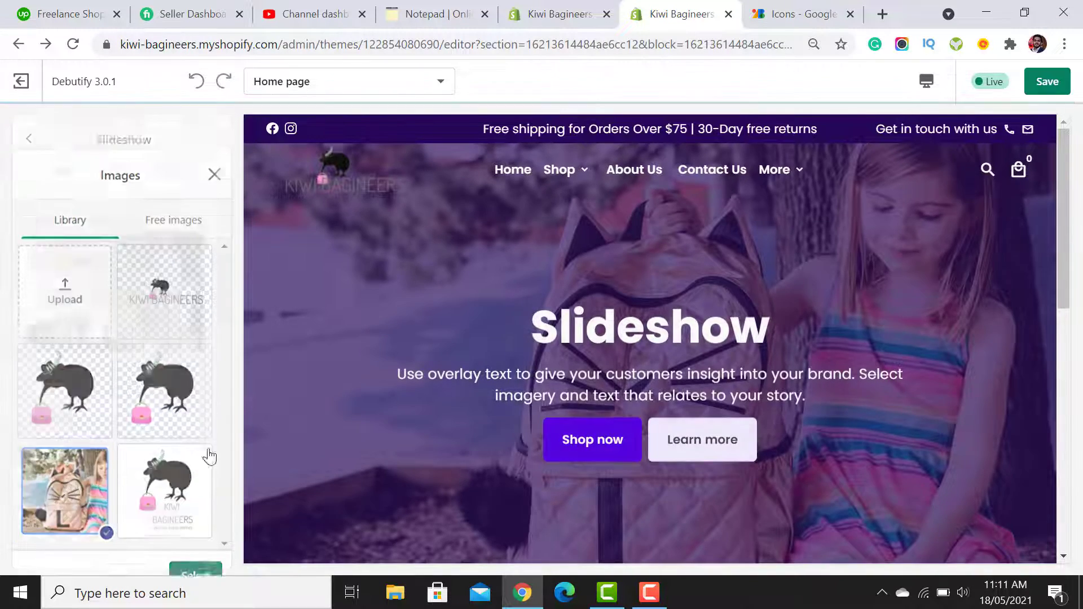
{"action": "left_click", "coordinate": [926, 80]}
{"action": "left_click", "coordinate": [960, 129]}
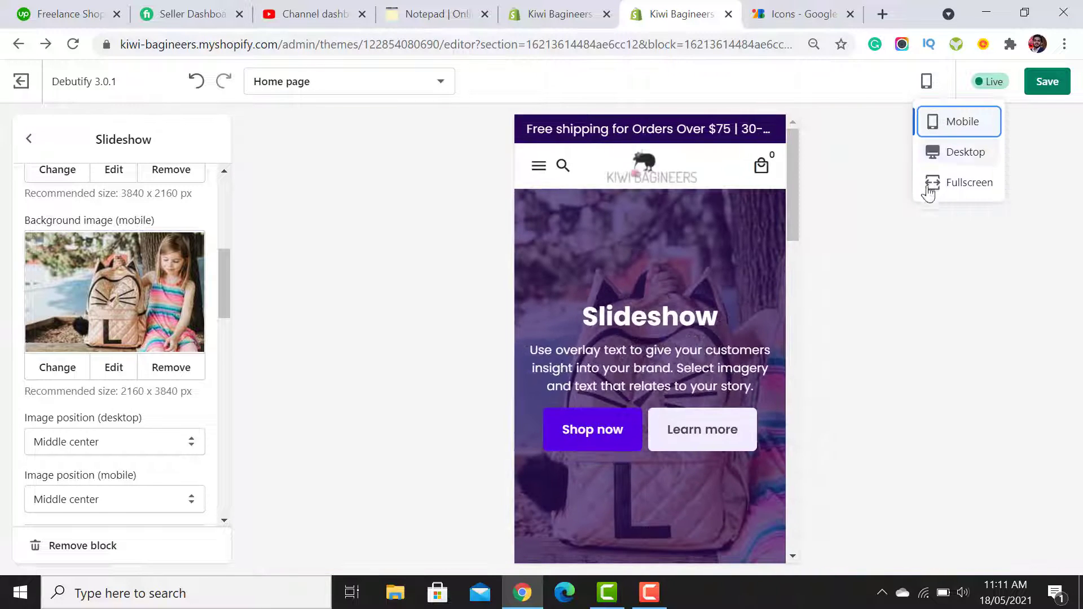
- Set the slideshow's mobile section height to Small and enable auto rotate with a rotation speed of 5 seconds
{"action": "left_click", "coordinate": [27, 145]}
{"action": "scroll", "coordinate": [113, 303], "scroll_direction": "down", "scroll_amount": 2}
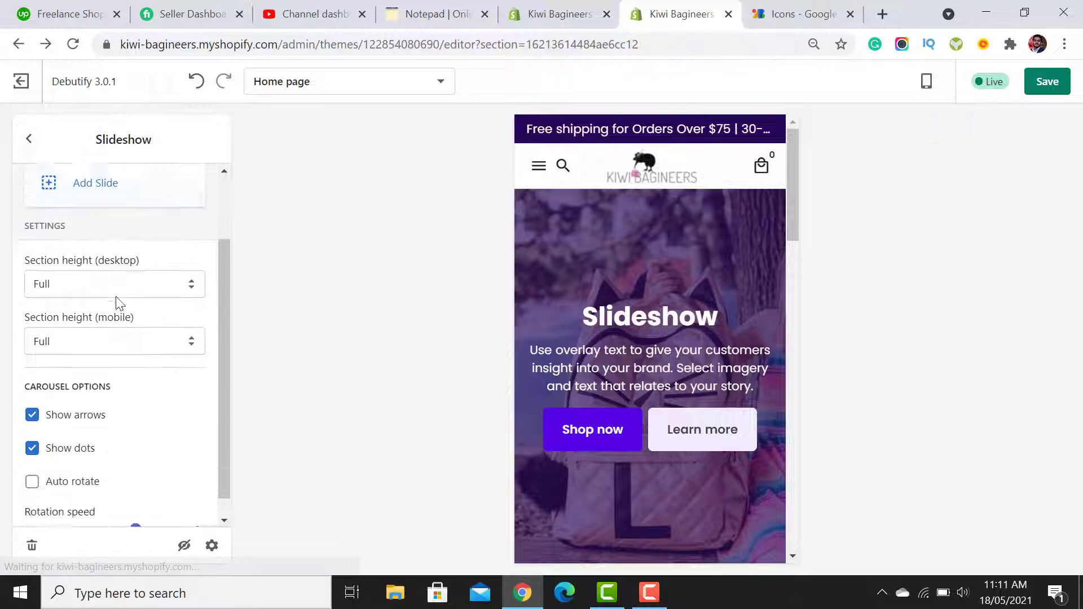
{"action": "left_click", "coordinate": [131, 326]}
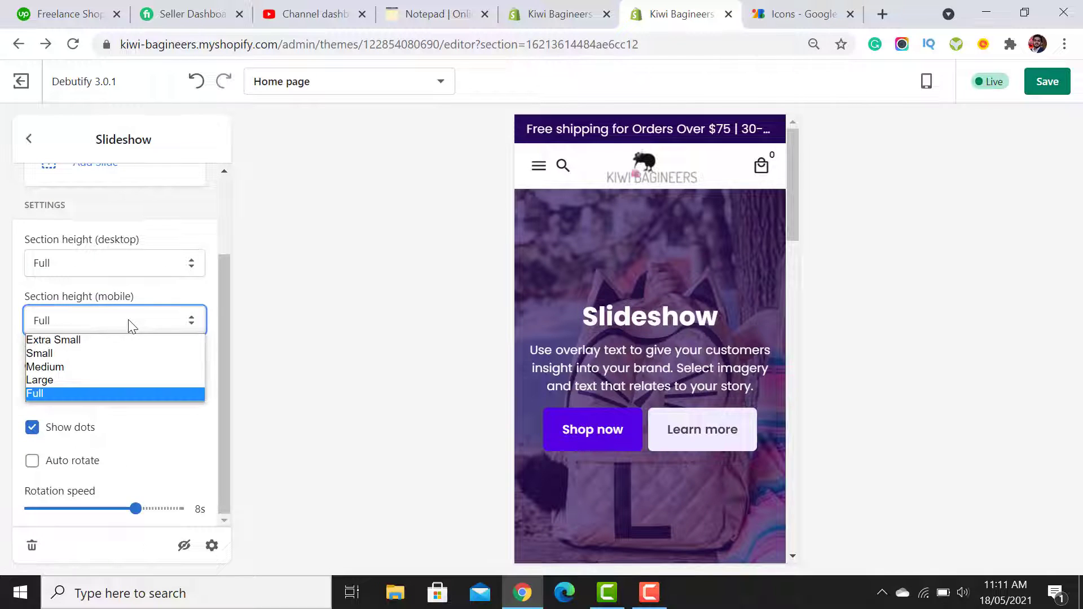
{"action": "left_click", "coordinate": [95, 353]}
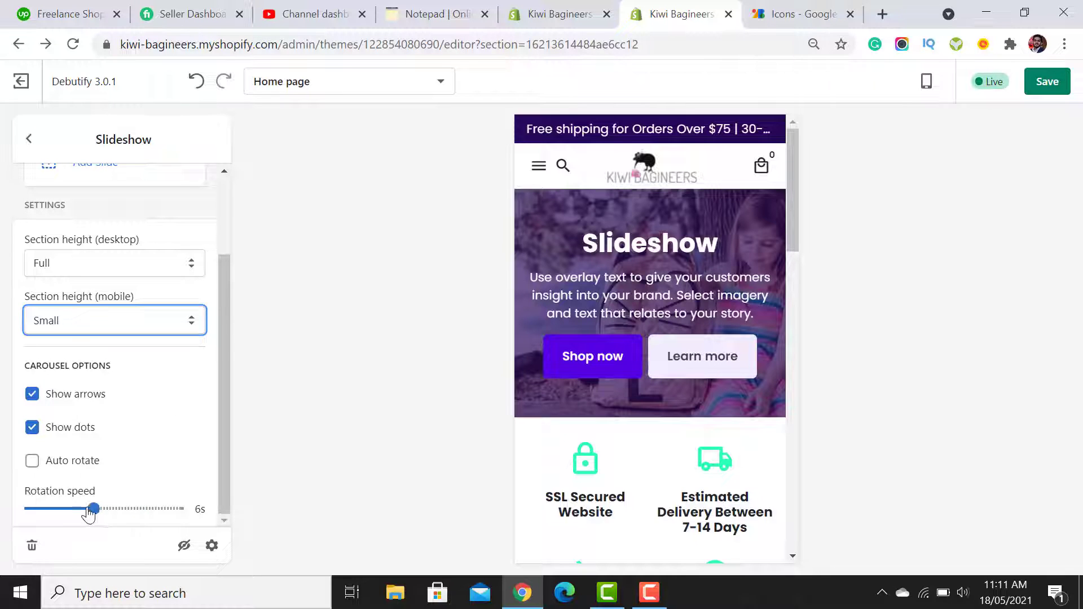
{"action": "left_click_drag", "start_coordinate": [88, 513], "coordinate": [72, 512]}
{"action": "left_click", "coordinate": [33, 466]}
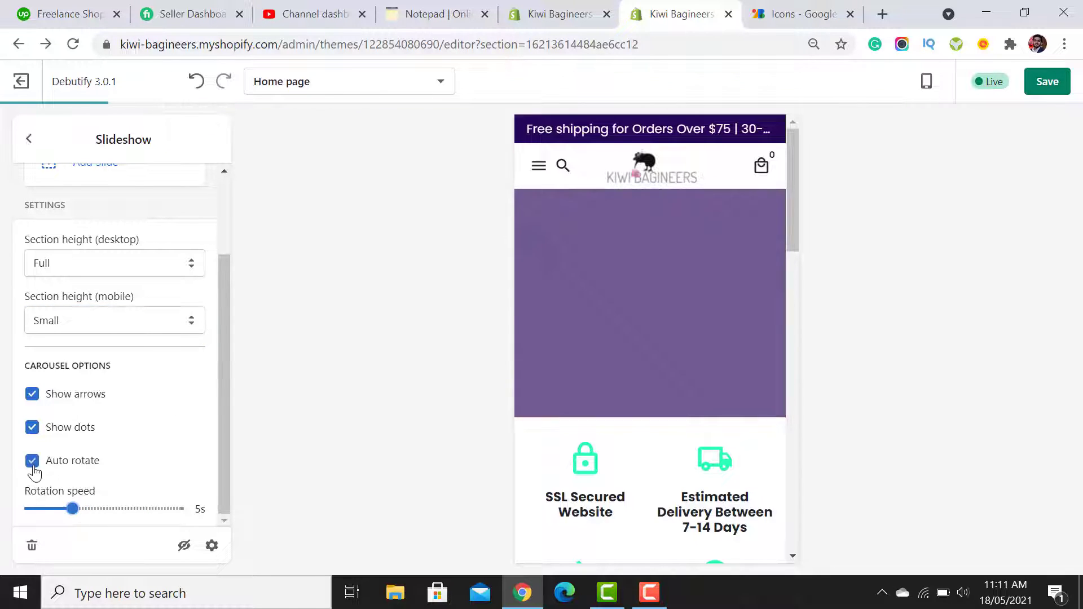
- Add a second slide and upload the "bag tools" and "bags" images from Downloads while choosing its desktop background
{"action": "left_click_drag", "start_coordinate": [221, 441], "coordinate": [220, 262]}
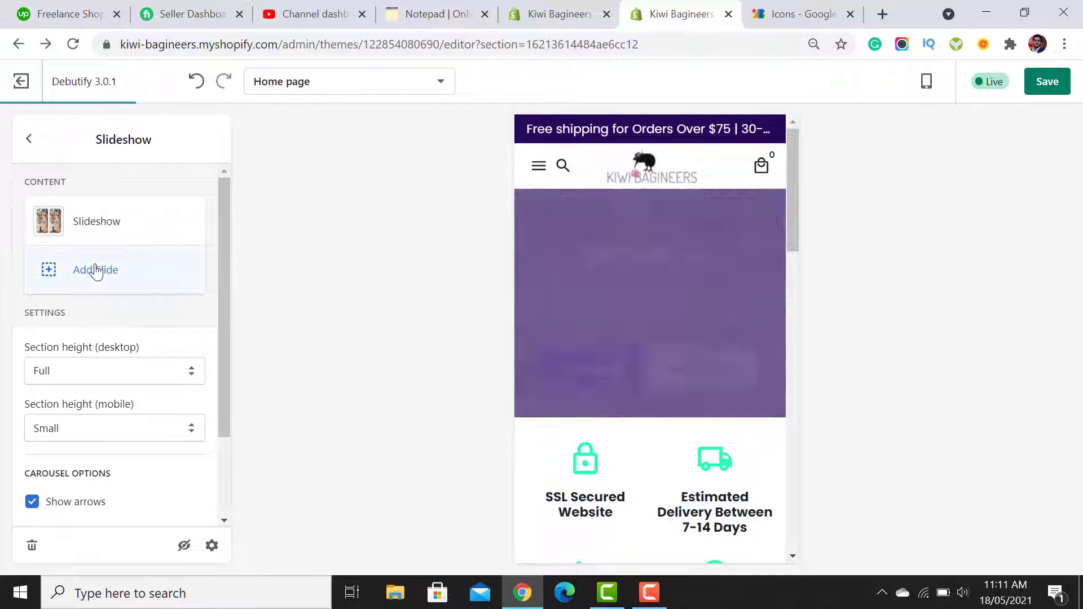
{"action": "left_click", "coordinate": [96, 270]}
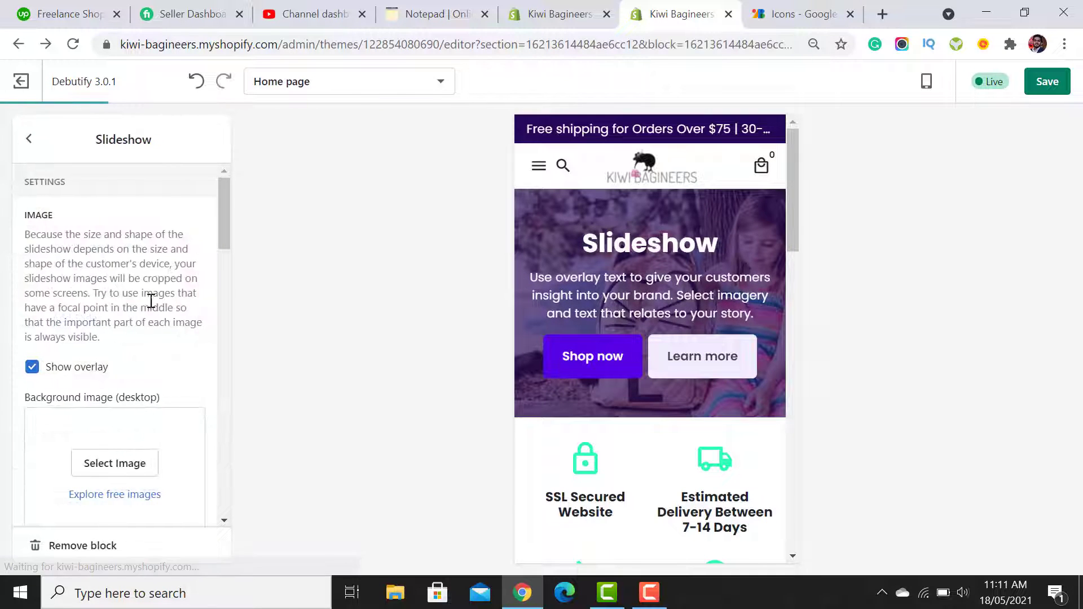
{"action": "left_click_drag", "start_coordinate": [224, 215], "coordinate": [225, 253]}
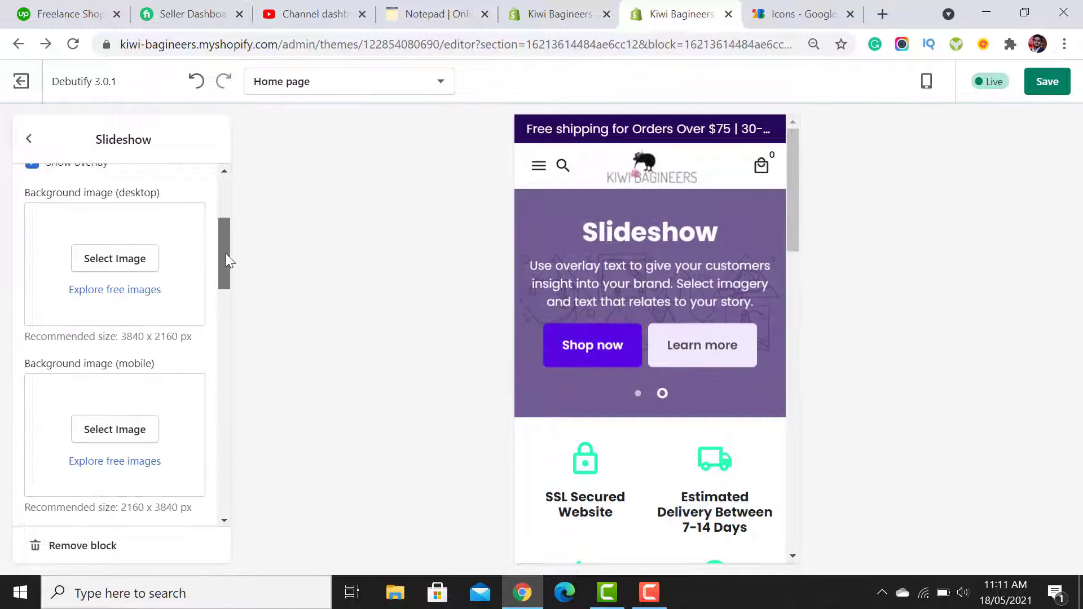
{"action": "left_click", "coordinate": [115, 261]}
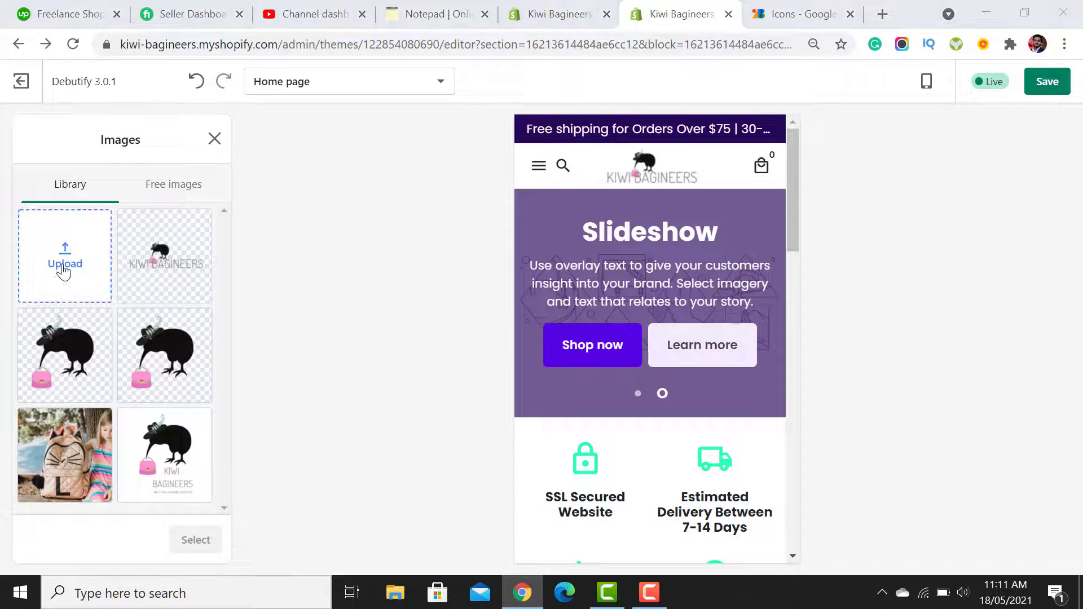
{"action": "left_click", "coordinate": [64, 265]}
{"action": "left_click", "coordinate": [321, 167]}
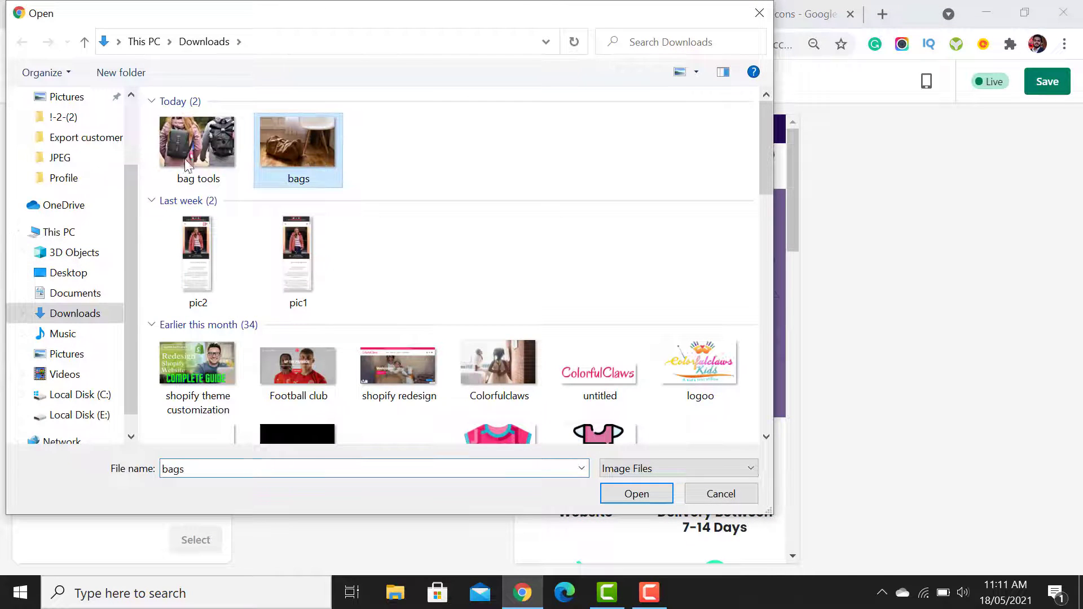
{"action": "left_click", "coordinate": [176, 157], "text": "ctrl"}
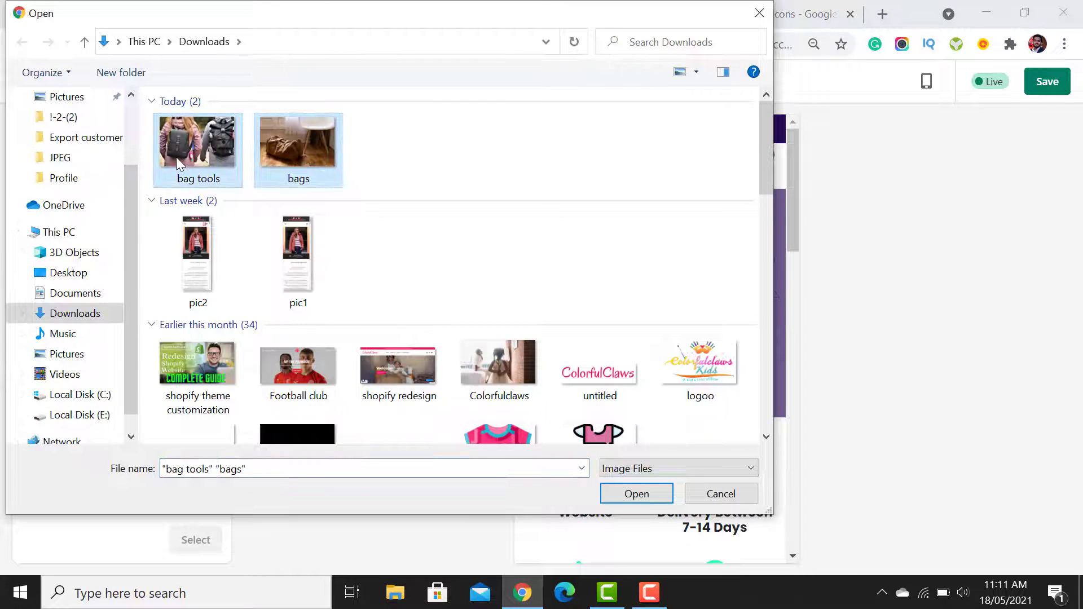
{"action": "left_click", "coordinate": [638, 495]}
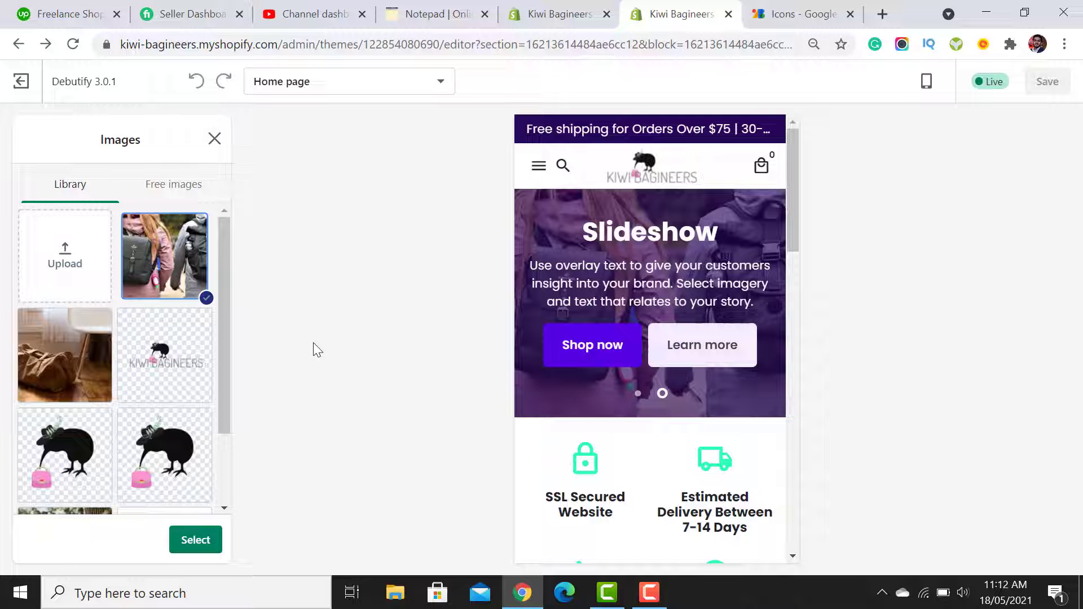
- Open the stock photo sites unsplash.com, pexels.com and pixabay.com, each in its own new browser tab
{"action": "key", "text": "ctrl+t"}
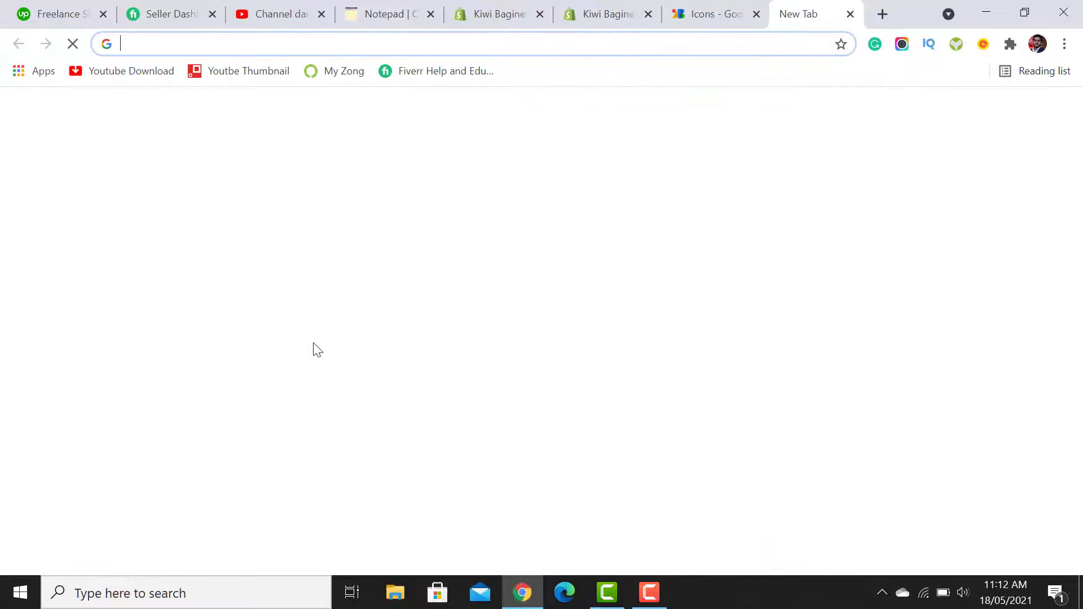
{"action": "type", "text": "unsplash.com"}
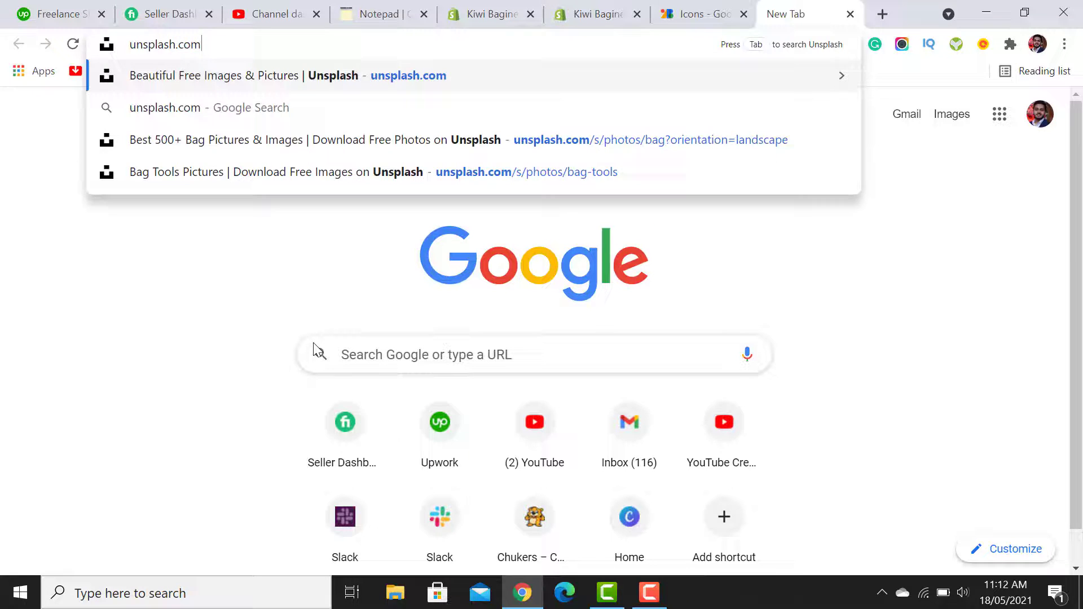
{"action": "key", "text": "Return"}
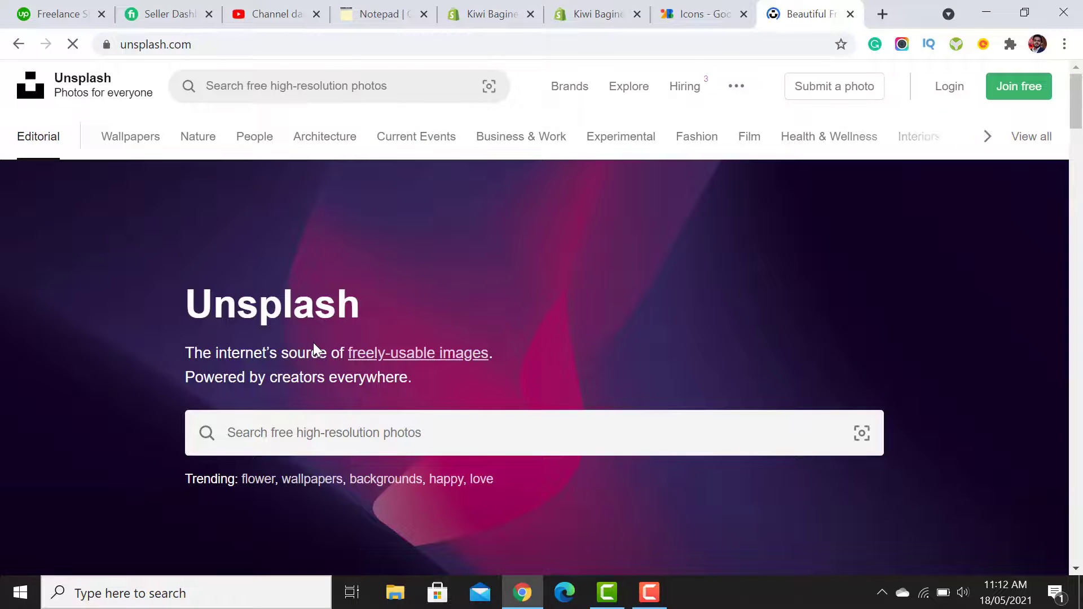
{"action": "key", "text": "ctrl+t"}
{"action": "type", "text": "pexel"}
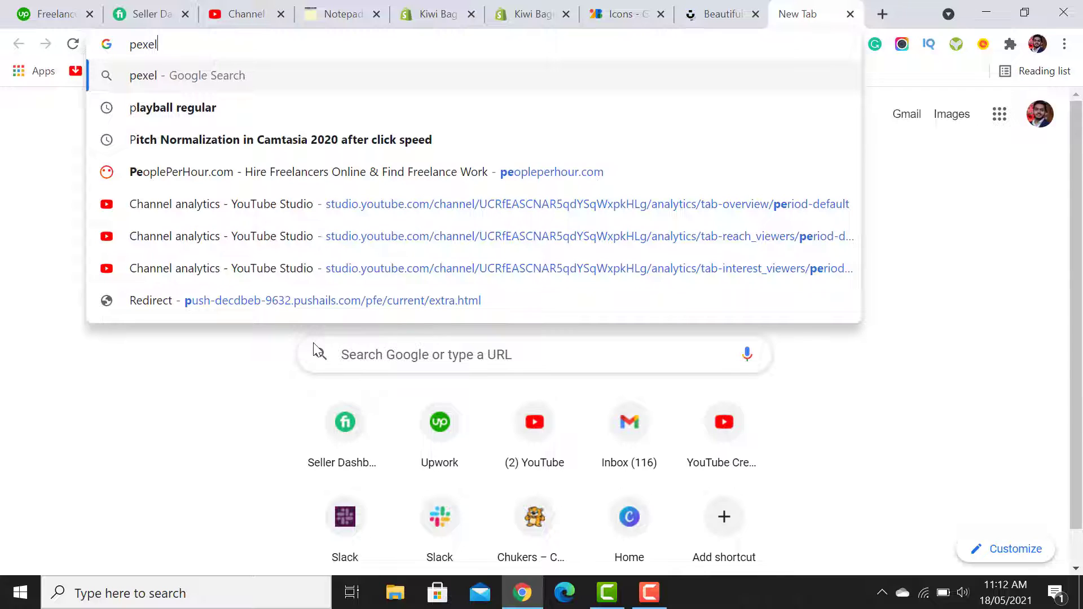
{"action": "type", "text": "s.com"}
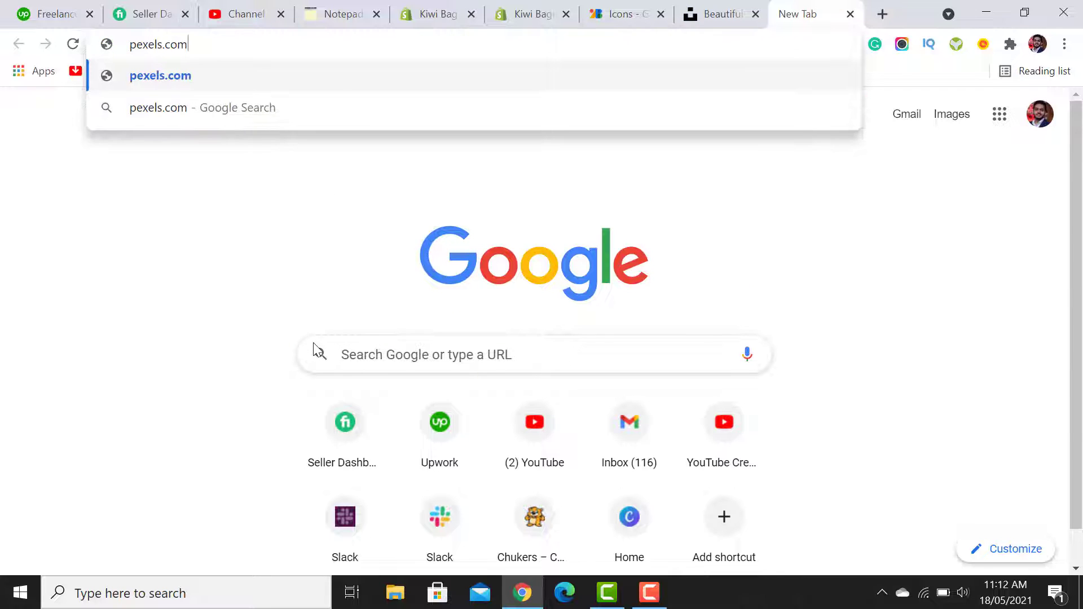
{"action": "key", "text": "Return"}
{"action": "key", "text": "ctrl+t"}
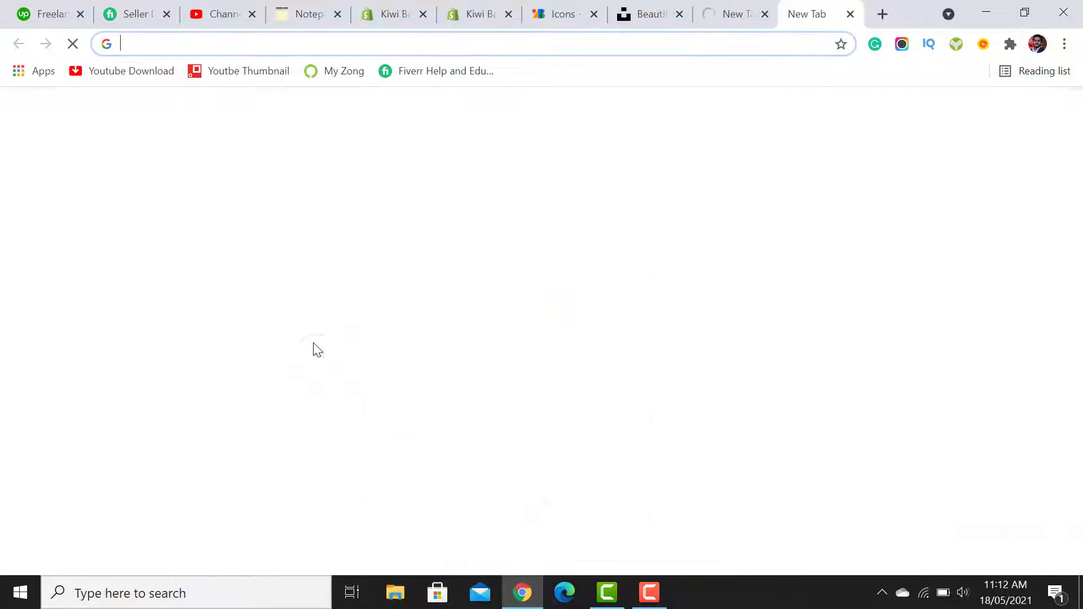
{"action": "type", "text": "pic"}
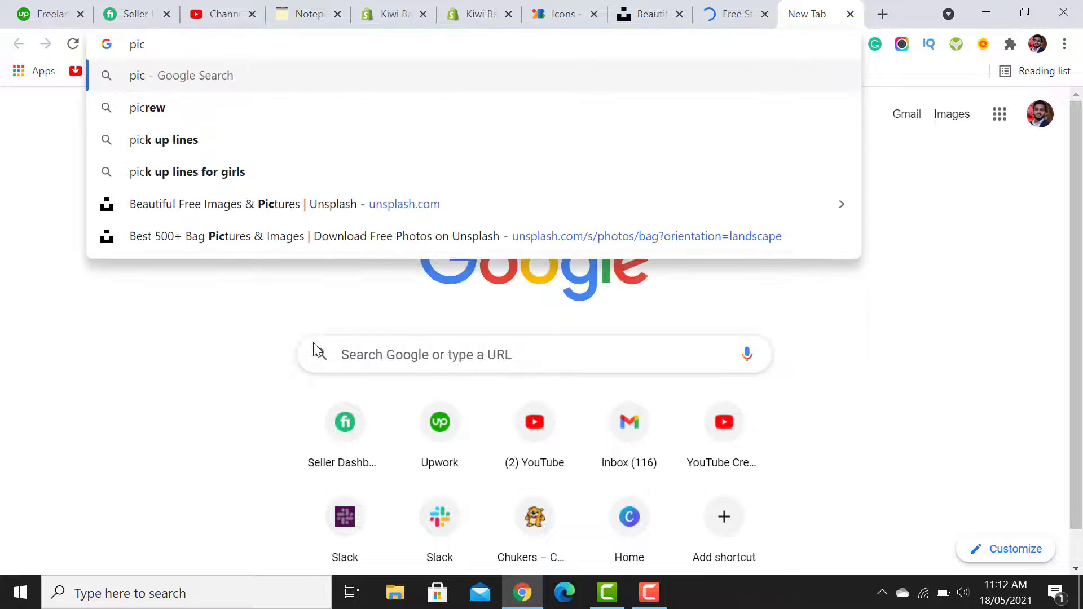
{"action": "key", "text": "BackSpace"}
{"action": "type", "text": "xabay.com"}
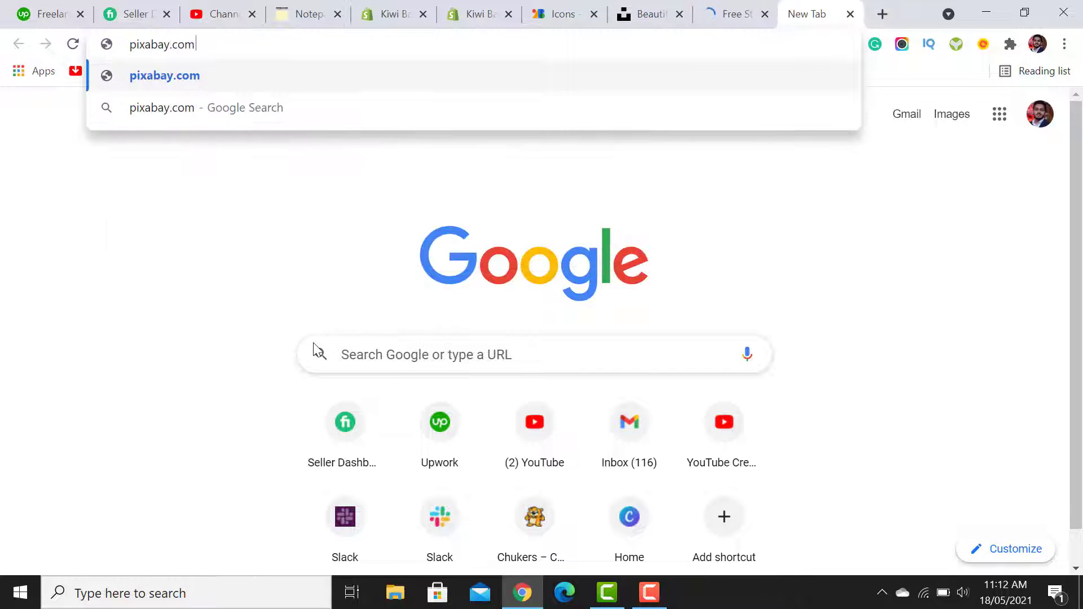
{"action": "key", "text": "Return"}
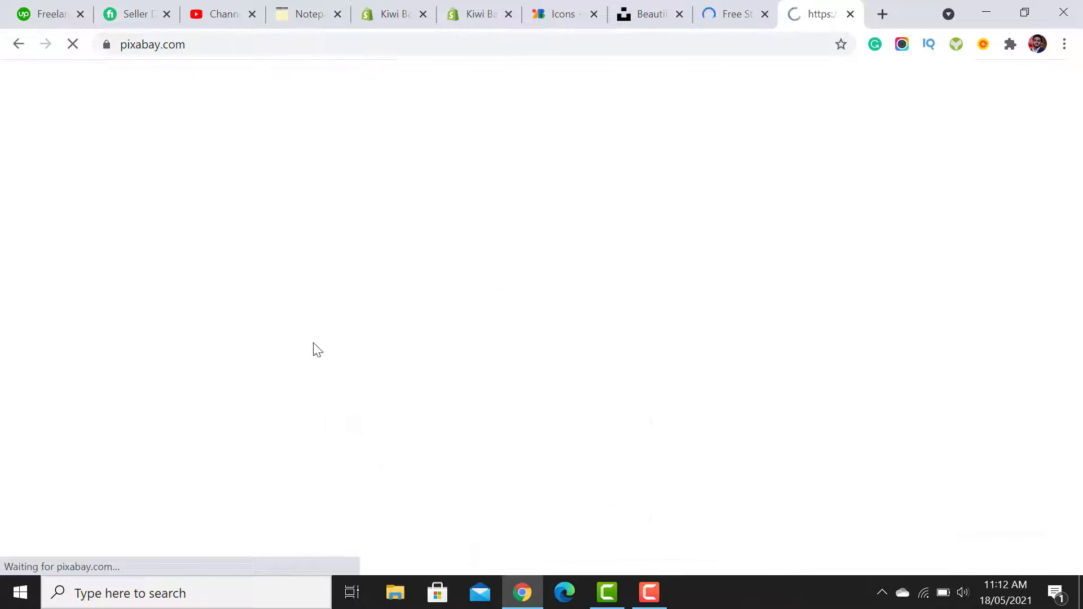
- Search Unsplash for bag photos, filter them to Landscape orientation and browse the results
{"action": "left_click", "coordinate": [663, 13]}
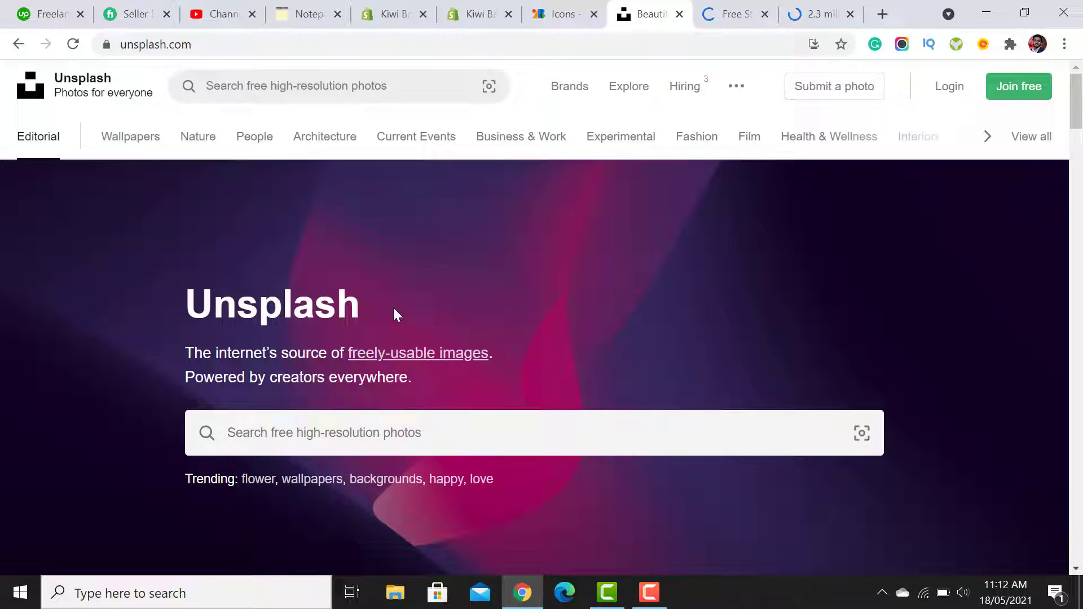
{"action": "left_click", "coordinate": [395, 442]}
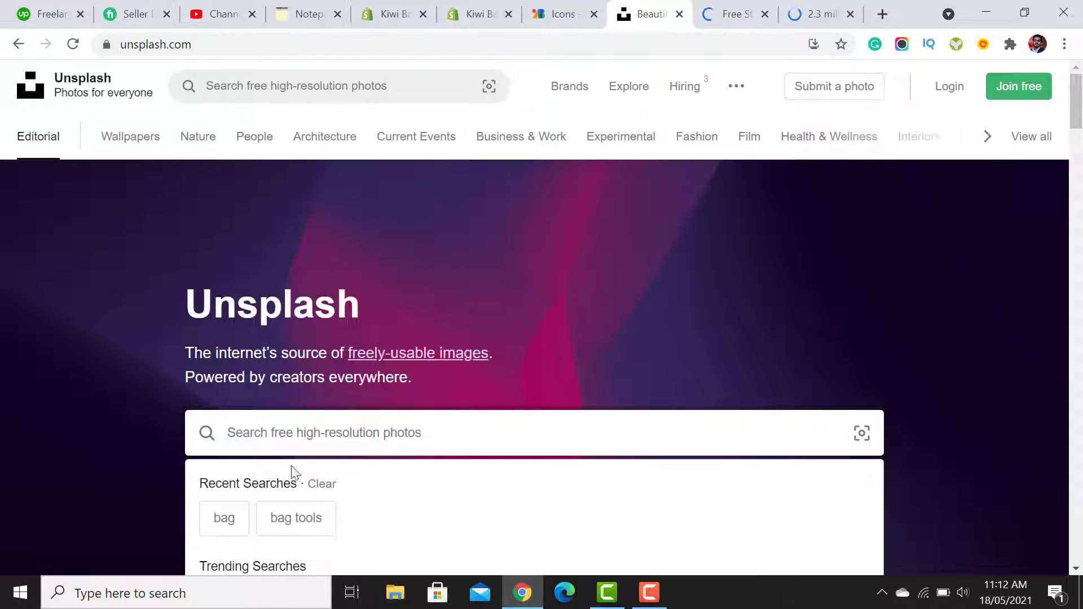
{"action": "left_click", "coordinate": [230, 520]}
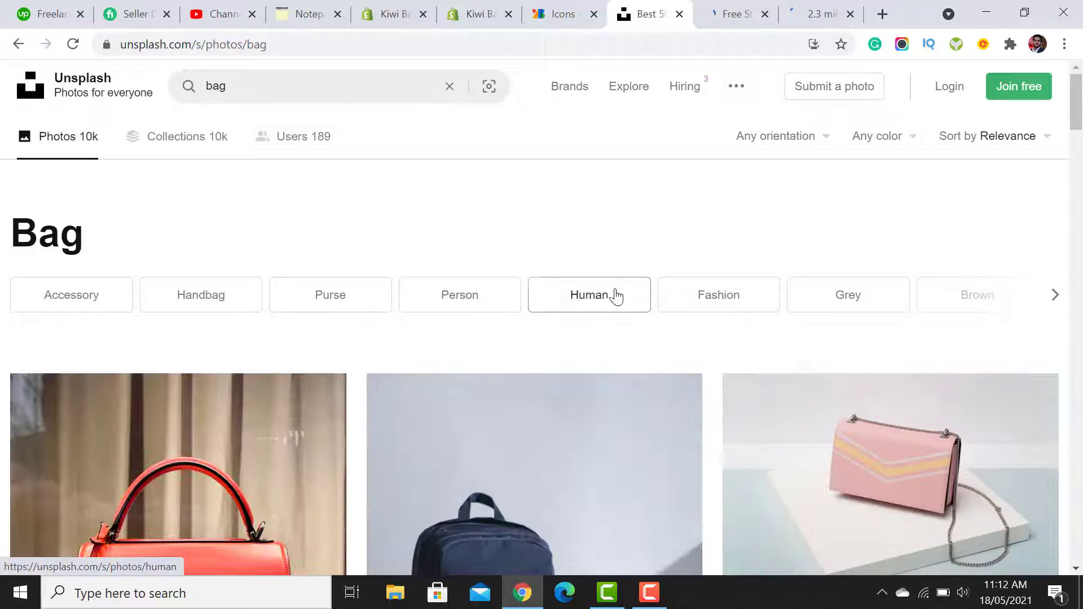
{"action": "left_click", "coordinate": [277, 97]}
{"action": "left_click", "coordinate": [736, 230]}
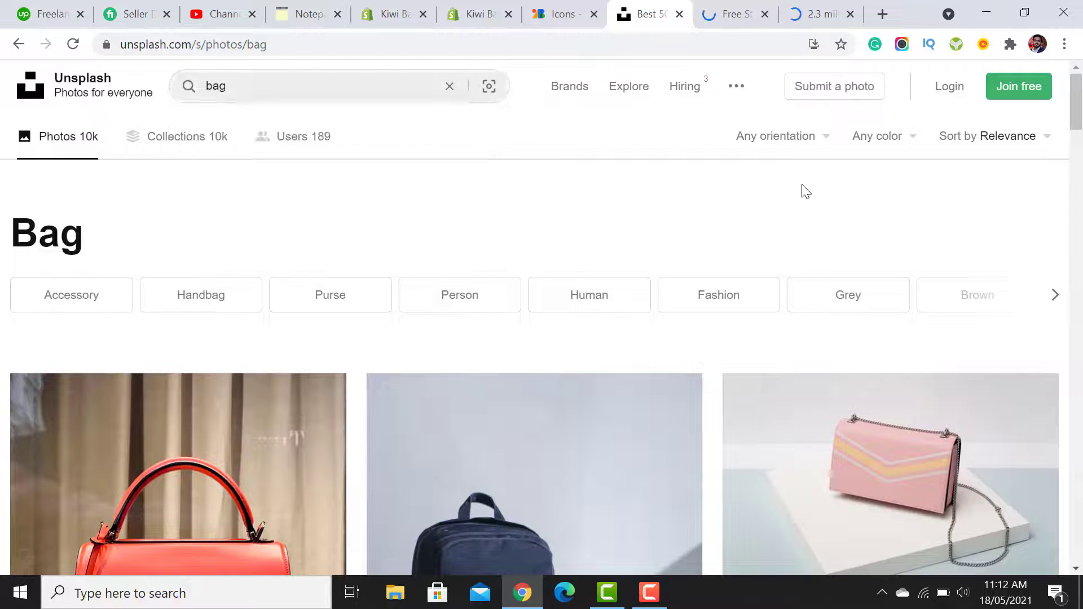
{"action": "left_click", "coordinate": [802, 141]}
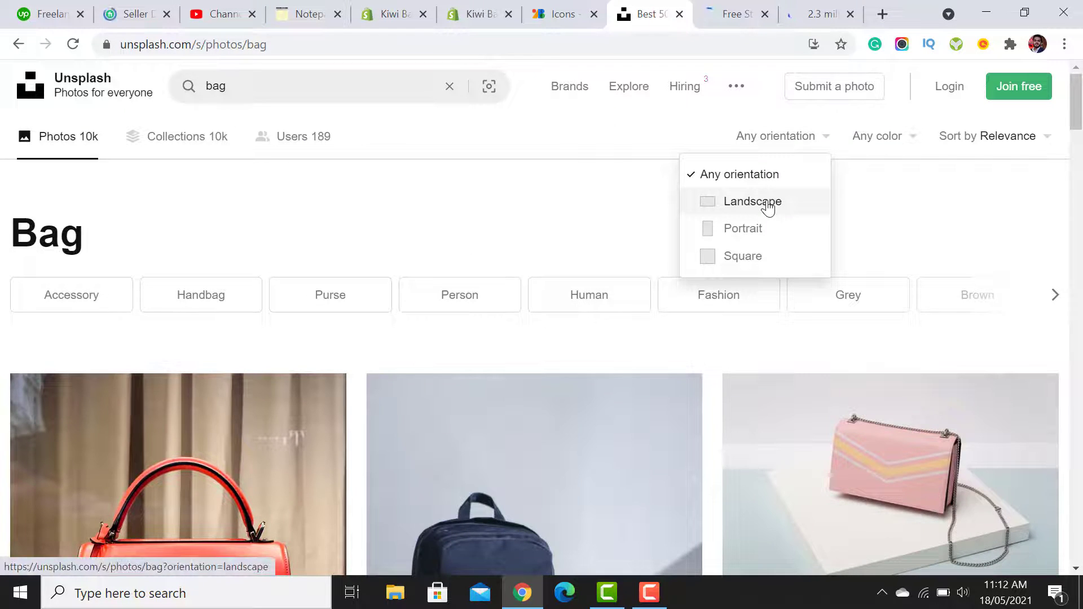
{"action": "left_click", "coordinate": [770, 205]}
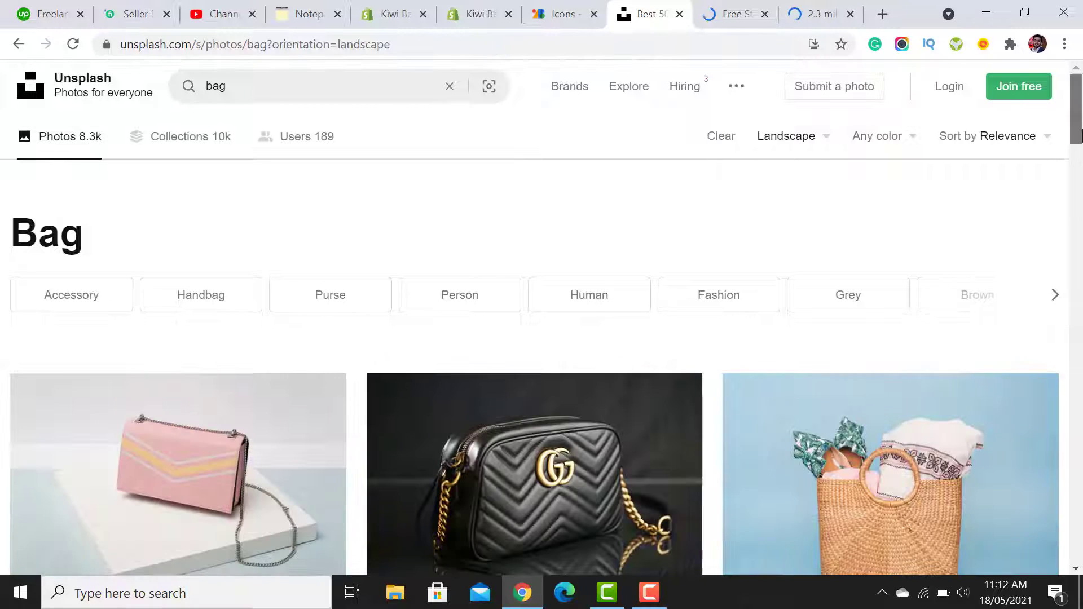
{"action": "left_click_drag", "start_coordinate": [1081, 133], "coordinate": [1082, 374]}
- Close the Unsplash, Pexels, Pixabay and Google Icons tabs and return to the theme editor
{"action": "left_click", "coordinate": [680, 14]}
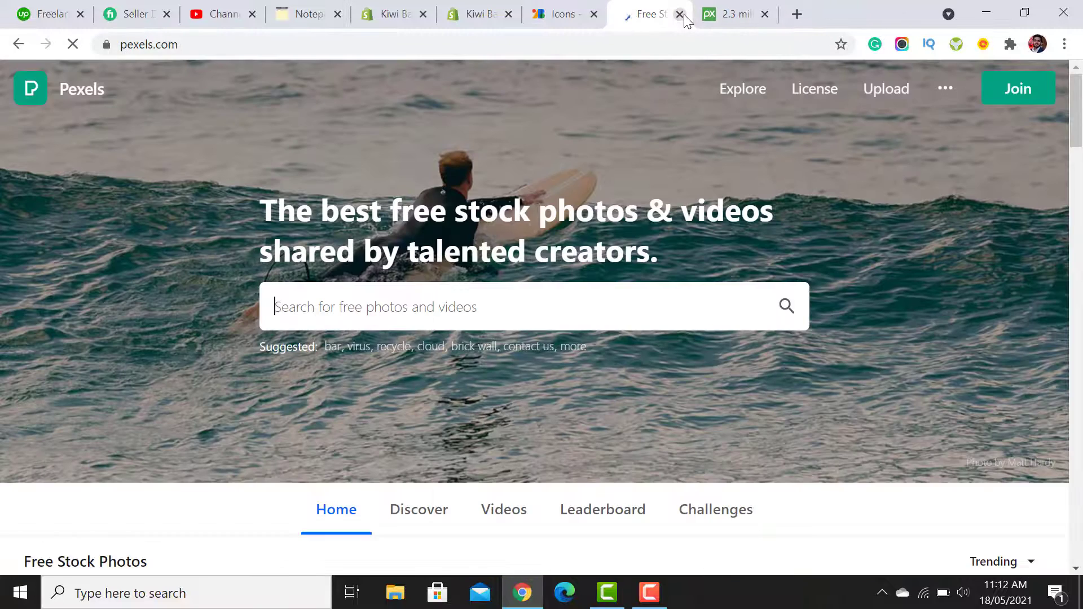
{"action": "left_click", "coordinate": [680, 14]}
{"action": "left_click", "coordinate": [681, 14]}
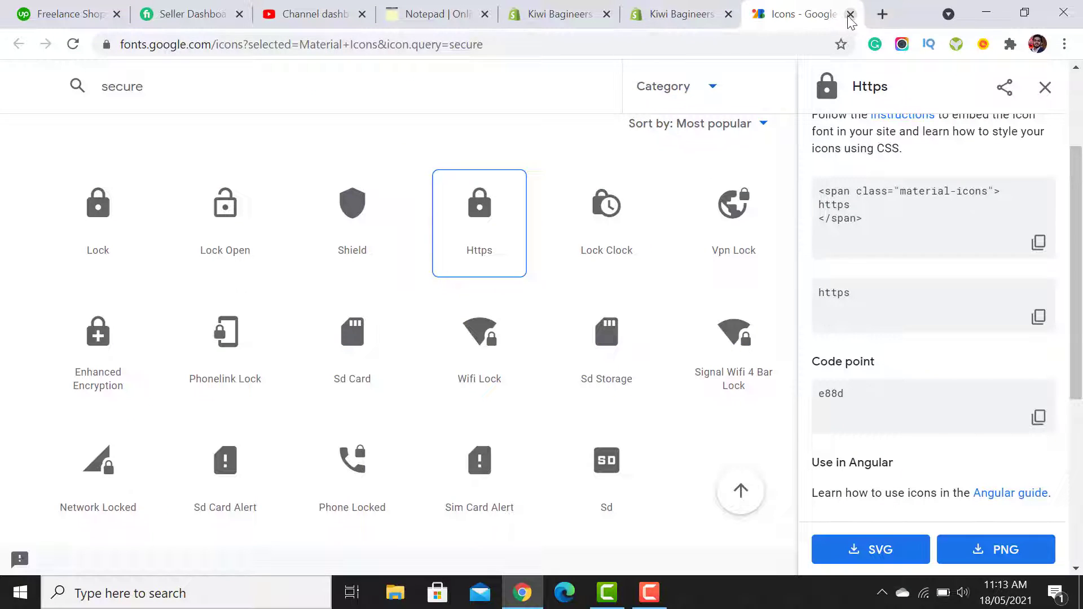
{"action": "left_click", "coordinate": [851, 14]}
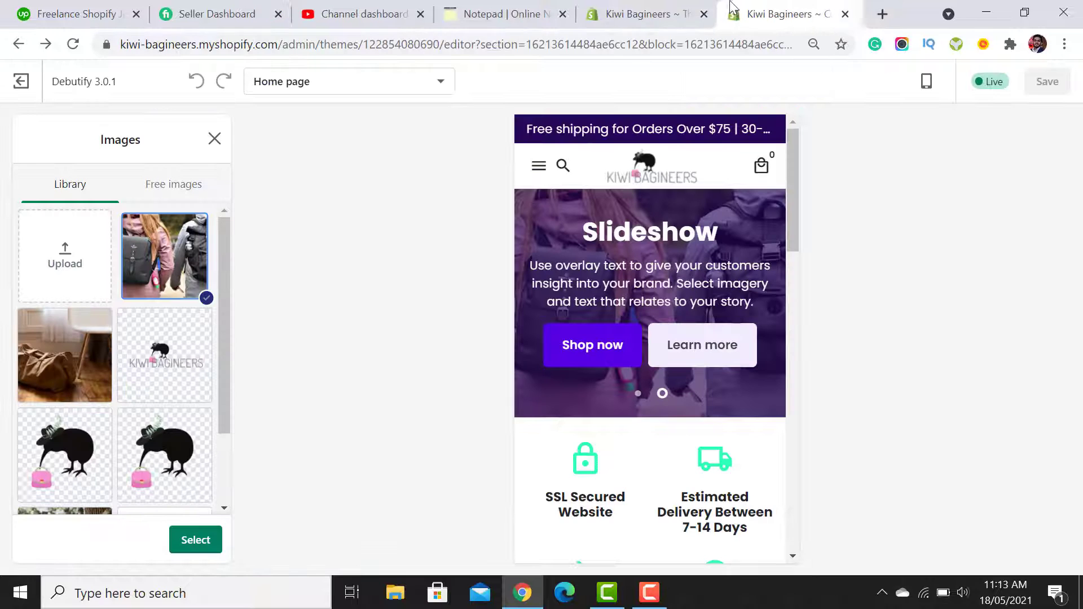
- Switch the preview to desktop and apply the photo of two people with backpacks as the second slide's desktop background
{"action": "left_click", "coordinate": [926, 82]}
{"action": "left_click", "coordinate": [954, 154]}
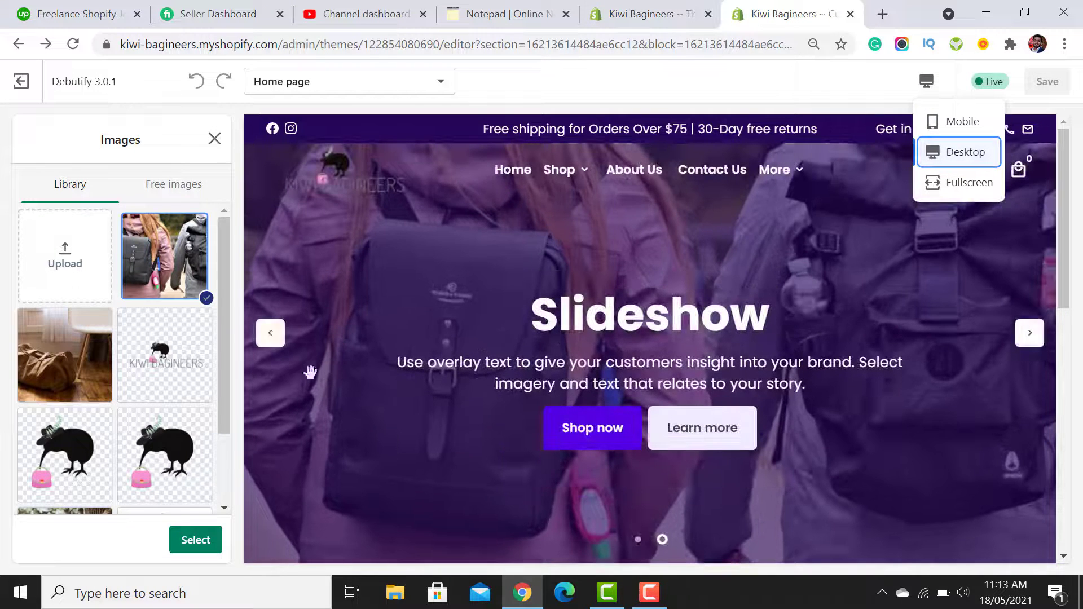
{"action": "left_click", "coordinate": [192, 544]}
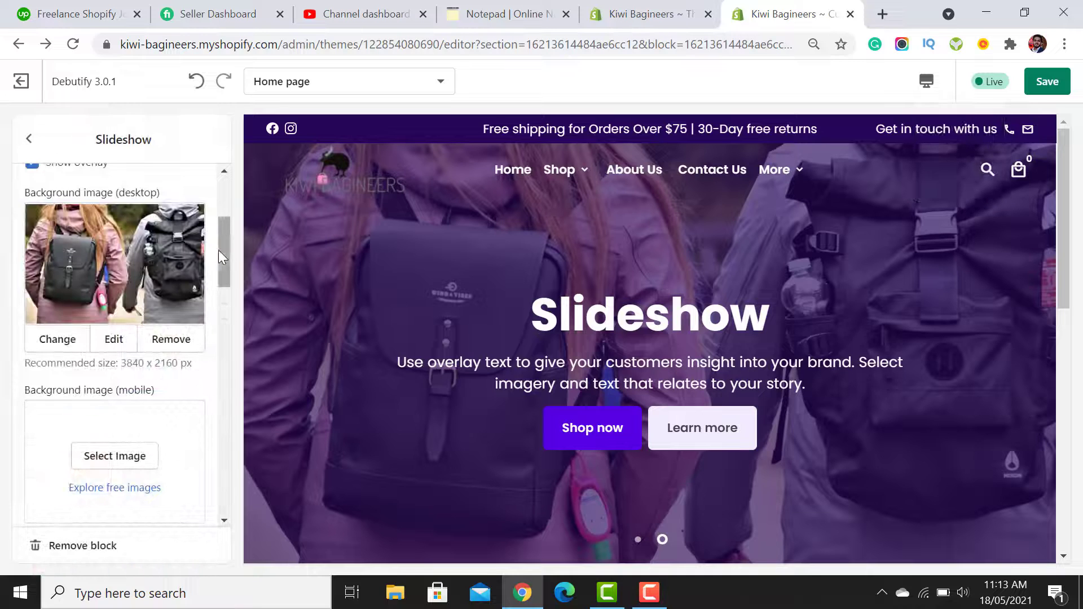
- Set the second slide's mobile background to the library photo of the brown duffel bag
{"action": "left_click", "coordinate": [135, 486]}
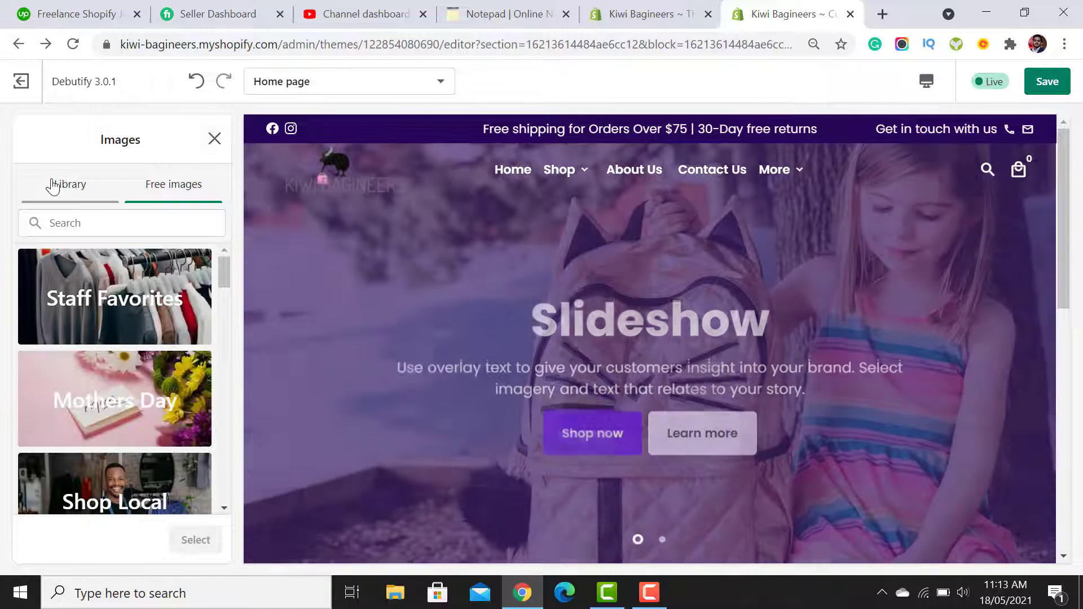
{"action": "left_click", "coordinate": [67, 184]}
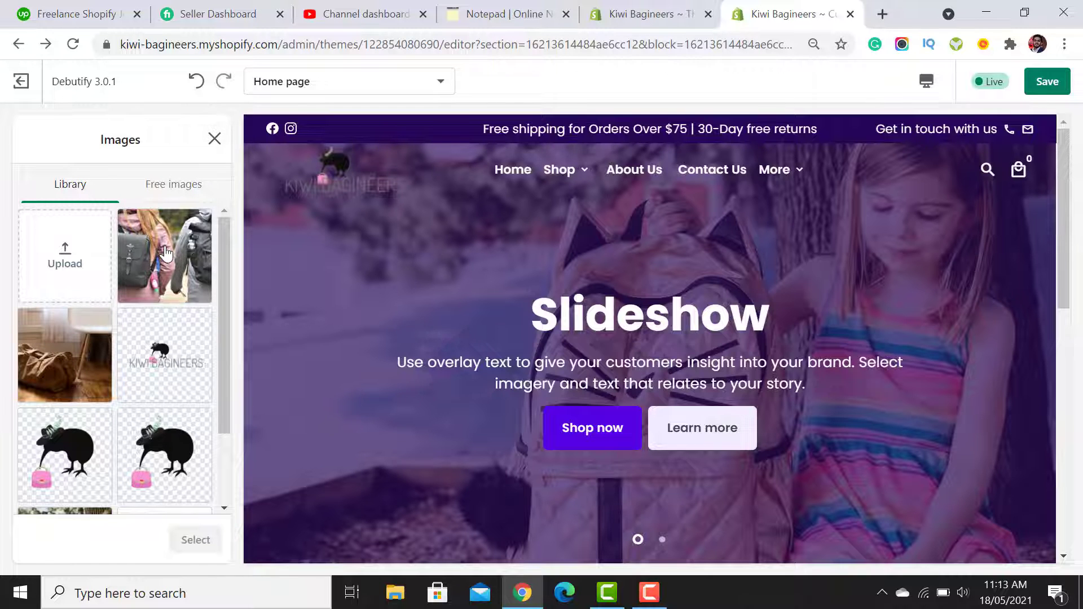
{"action": "left_click", "coordinate": [54, 388]}
{"action": "left_click", "coordinate": [195, 540]}
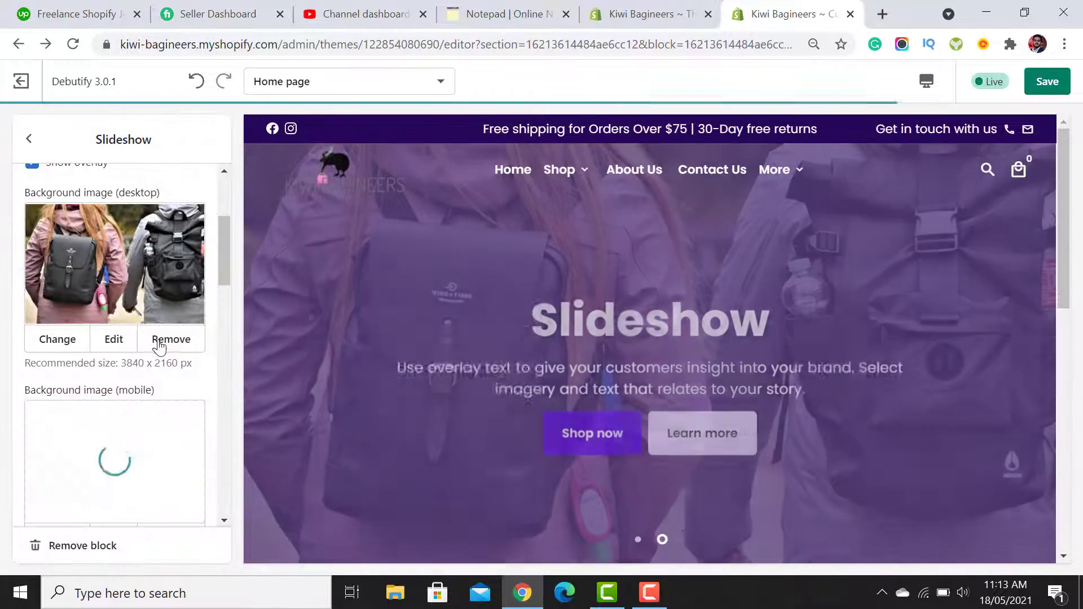
- Remove the second slide's desktop background and replace it with the library photo of the brown duffel bag
{"action": "left_click", "coordinate": [169, 338]}
{"action": "left_click", "coordinate": [113, 256]}
{"action": "left_click", "coordinate": [73, 344]}
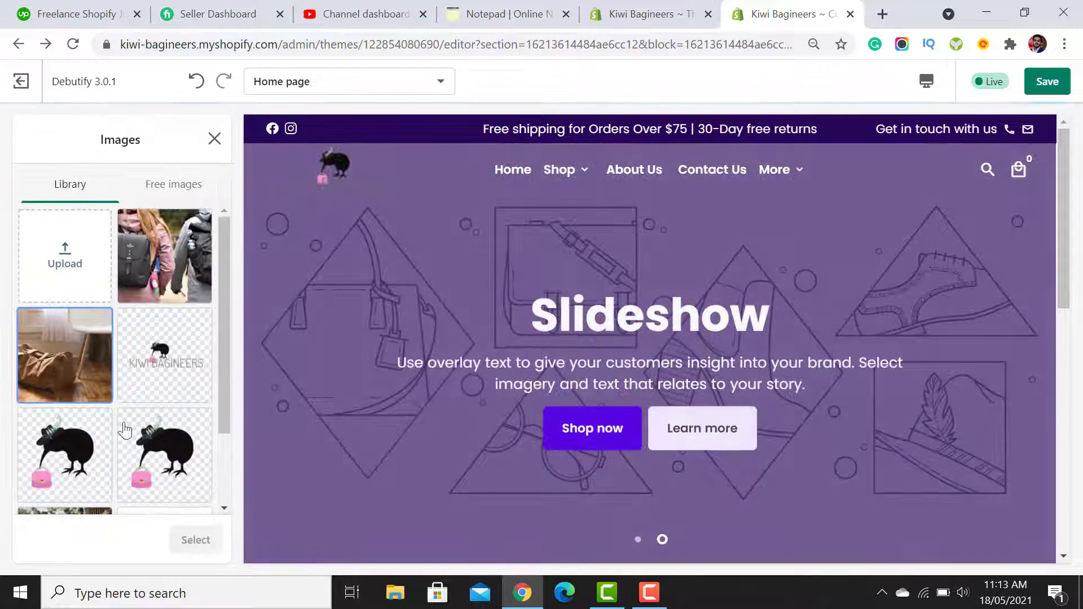
{"action": "left_click", "coordinate": [195, 540]}
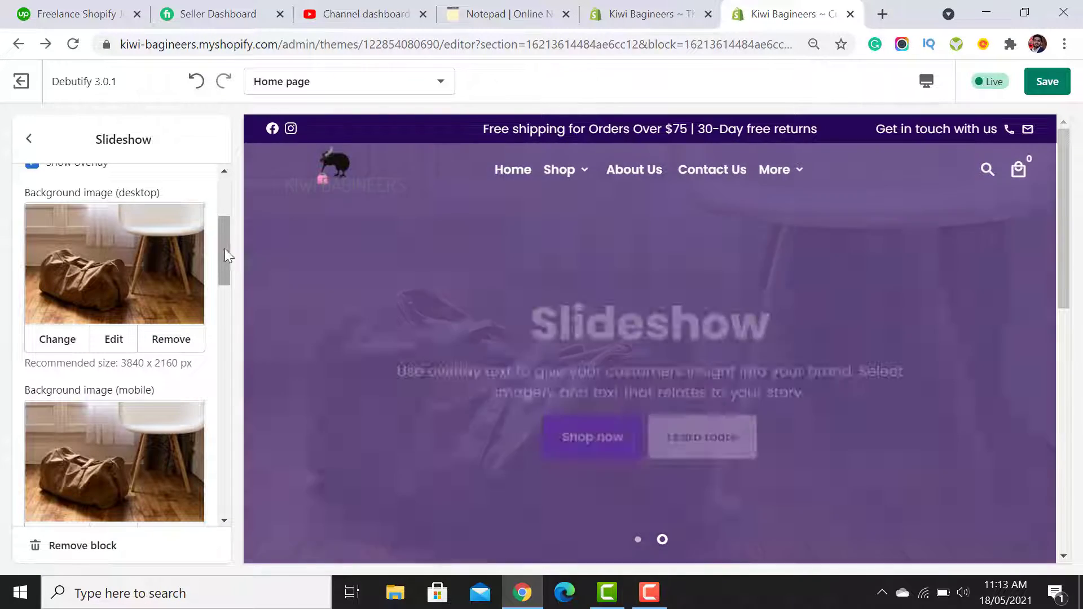
- Return to the slideshow section's settings and cycle through both slides in the desktop preview
{"action": "left_click_drag", "start_coordinate": [225, 248], "coordinate": [221, 188]}
{"action": "left_click", "coordinate": [28, 140]}
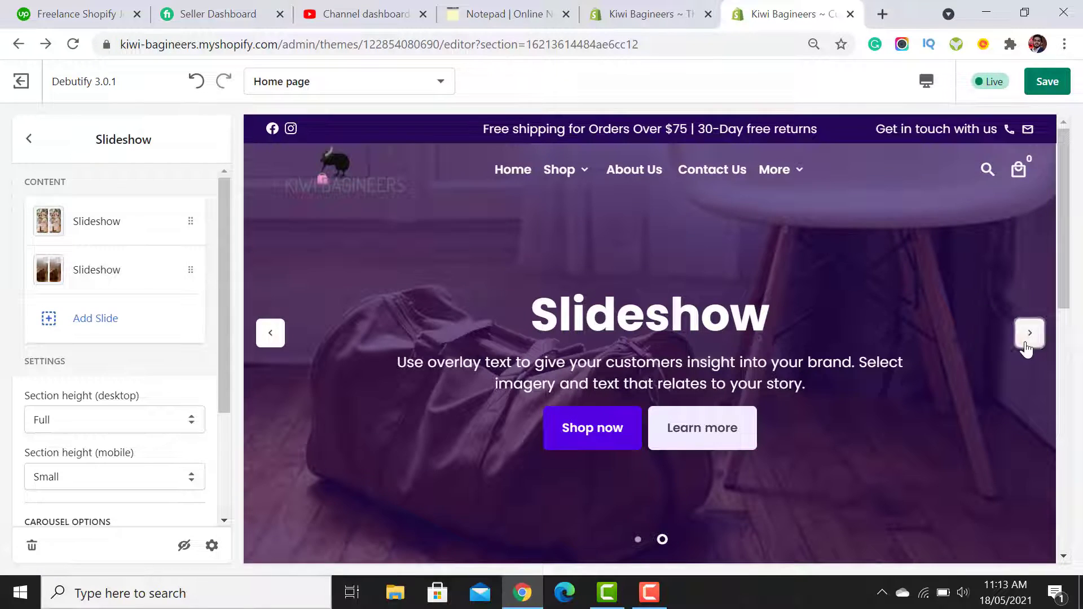
{"action": "left_click", "coordinate": [1026, 345]}
{"action": "left_click", "coordinate": [1027, 345]}
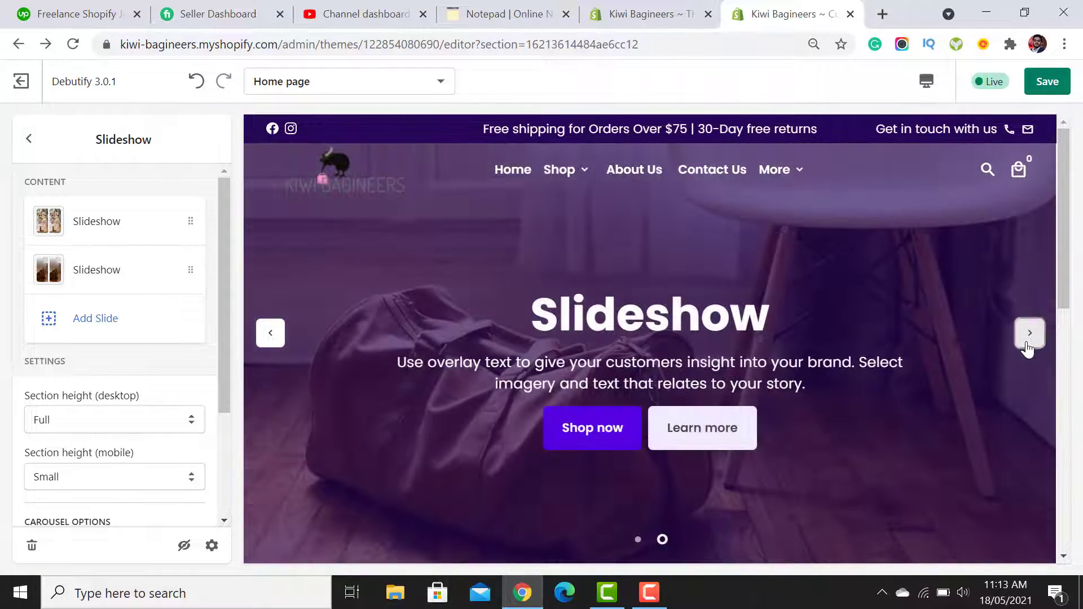
{"action": "left_click", "coordinate": [1028, 345]}
{"action": "left_click", "coordinate": [1028, 345]}
{"action": "left_click", "coordinate": [1028, 345]}
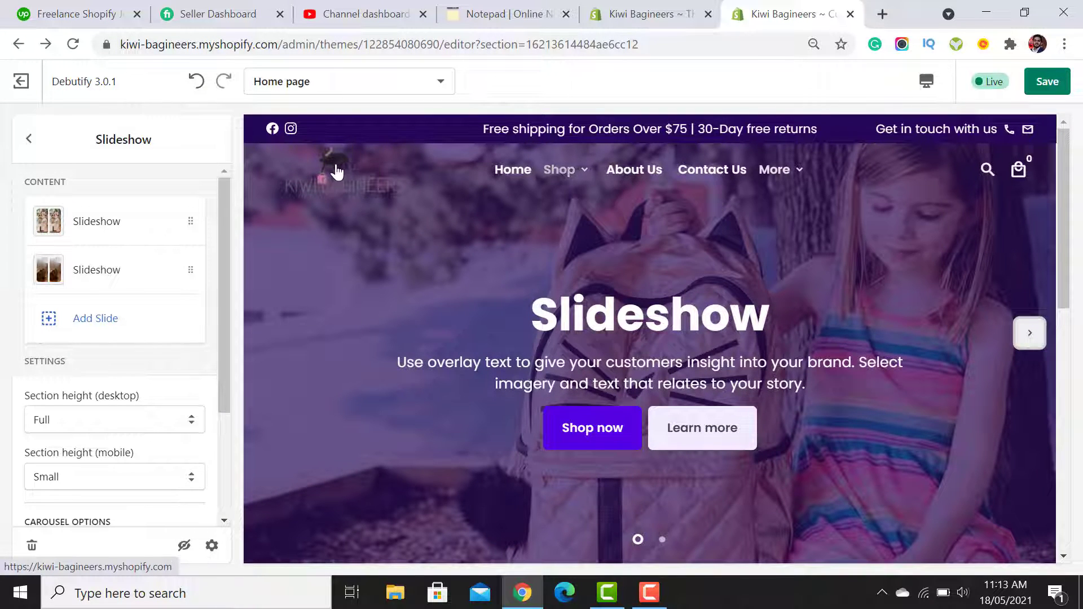
- Leave the slideshow settings and open the Header section to look over its logo options
{"action": "left_click", "coordinate": [29, 139]}
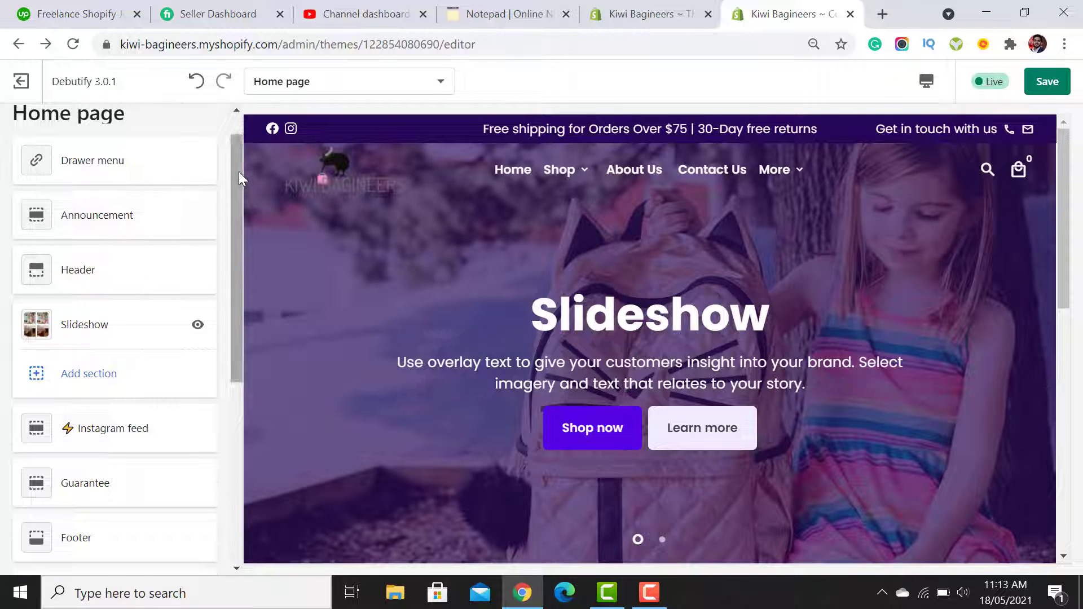
{"action": "left_click_drag", "start_coordinate": [238, 172], "coordinate": [235, 477]}
{"action": "left_click", "coordinate": [118, 205]}
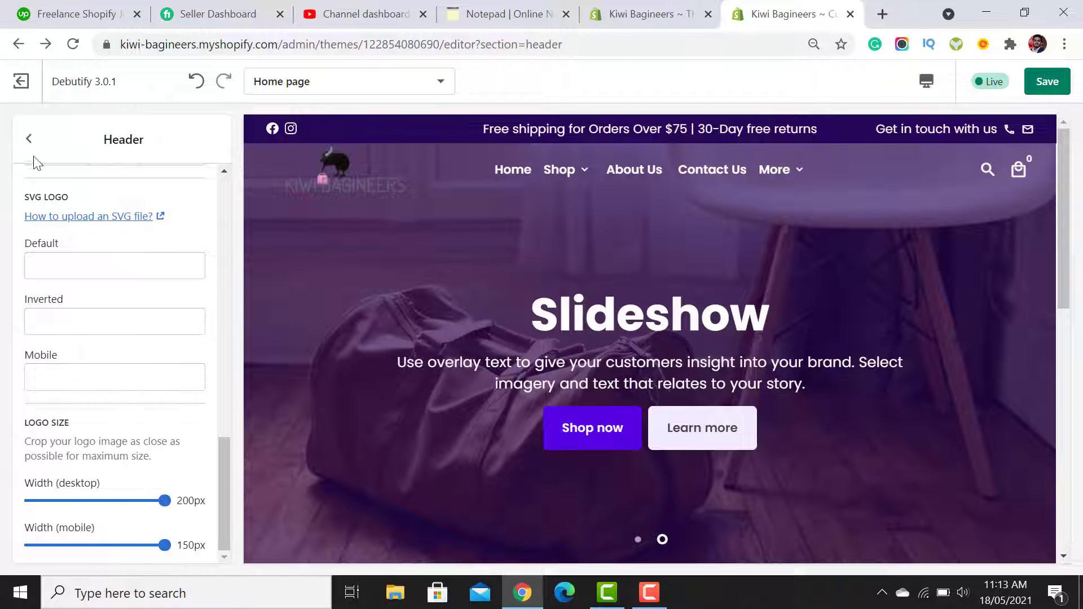
- Disable the transparent header in the theme's advanced settings and return to the home page sections
{"action": "left_click", "coordinate": [29, 139]}
{"action": "left_click_drag", "start_coordinate": [234, 242], "coordinate": [231, 445]}
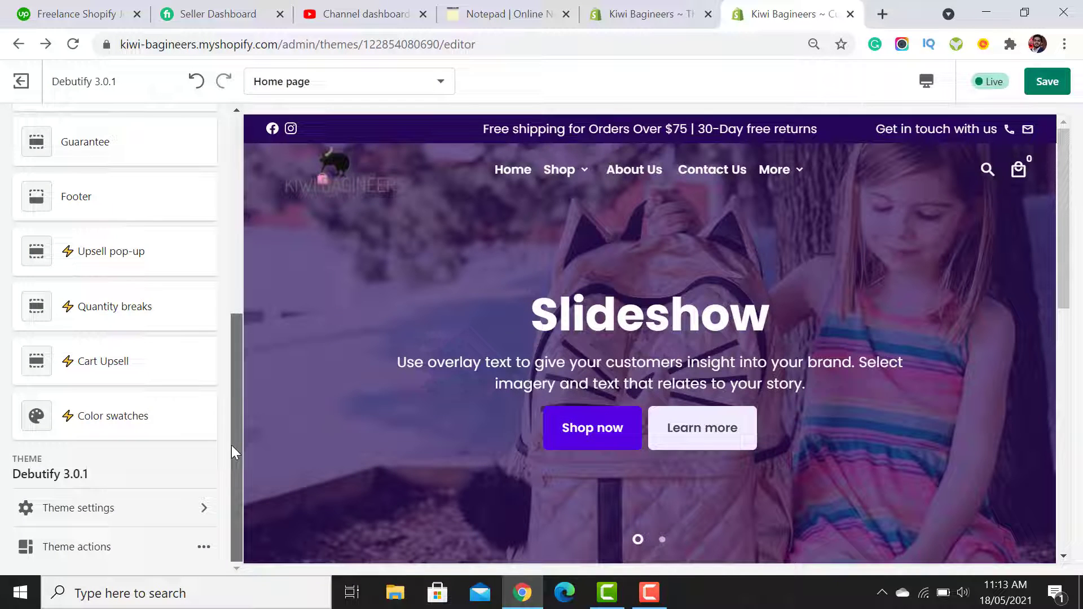
{"action": "left_click", "coordinate": [100, 519]}
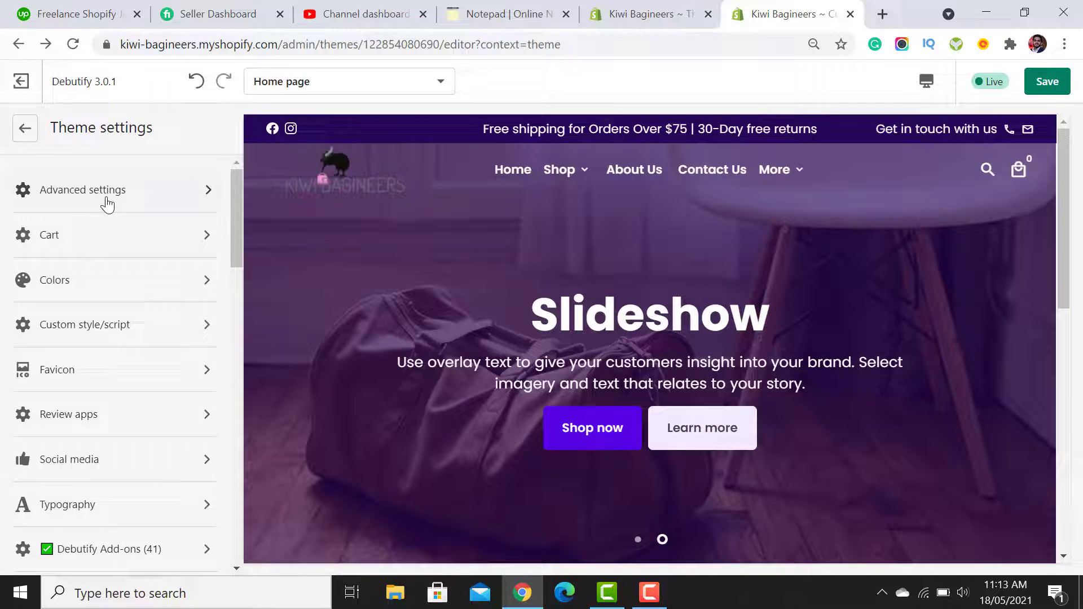
{"action": "left_click", "coordinate": [107, 204]}
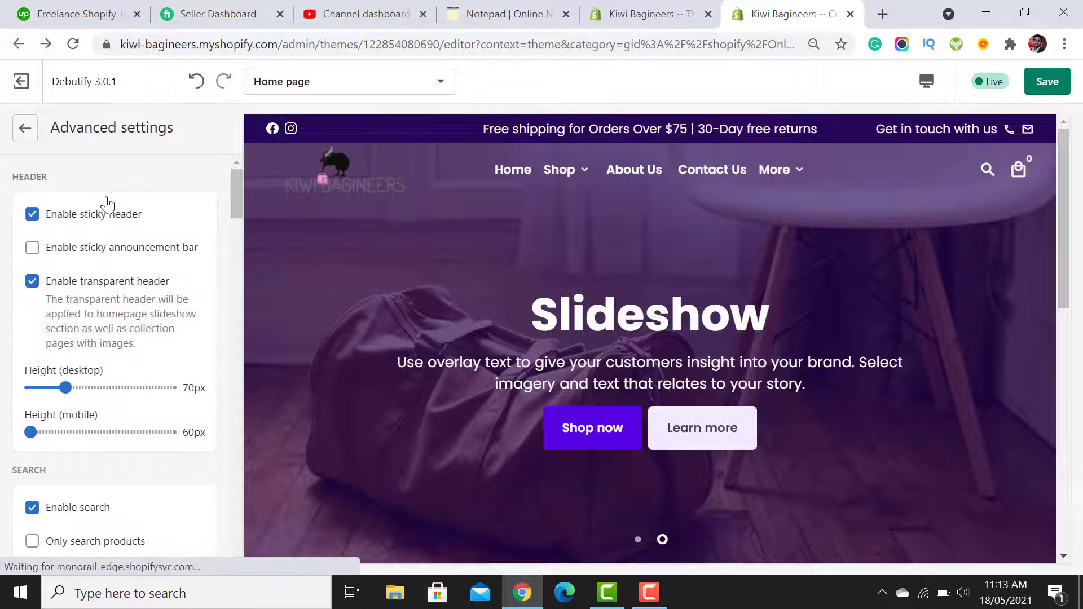
{"action": "left_click", "coordinate": [32, 282]}
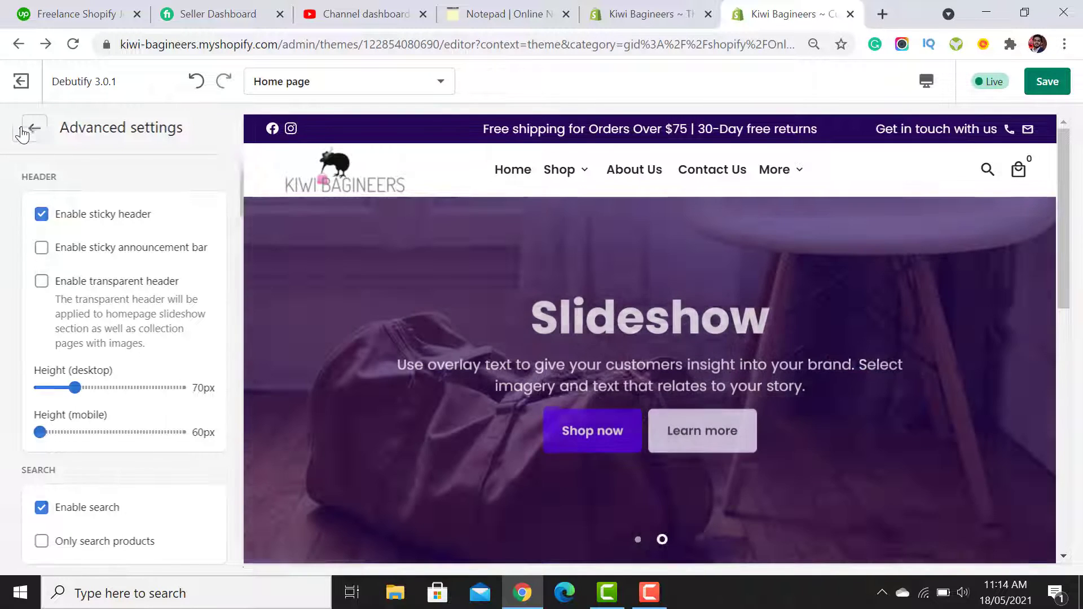
{"action": "left_click", "coordinate": [23, 133]}
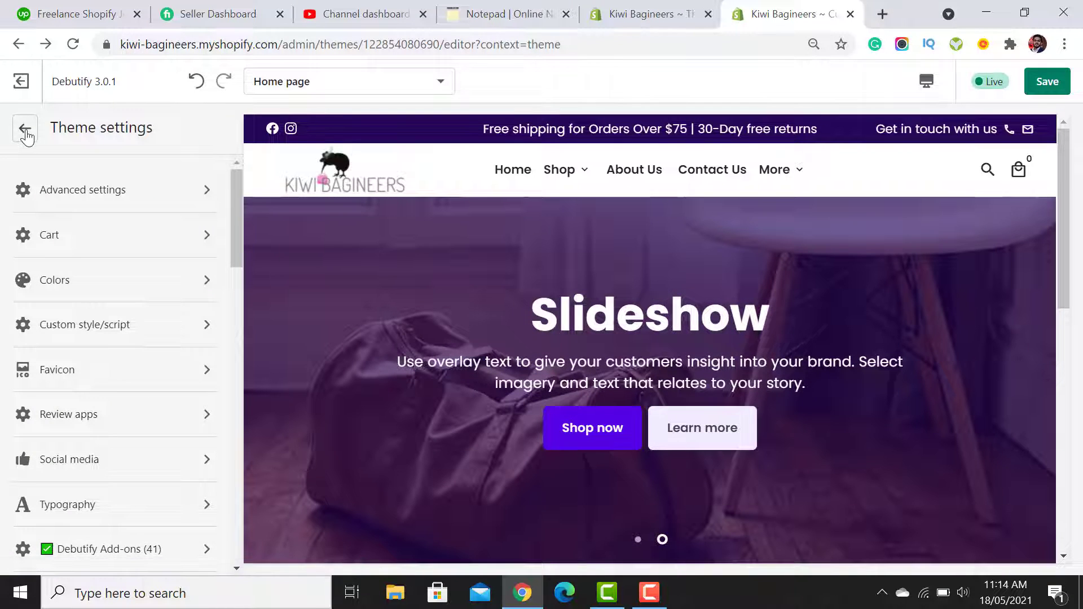
{"action": "left_click", "coordinate": [25, 135]}
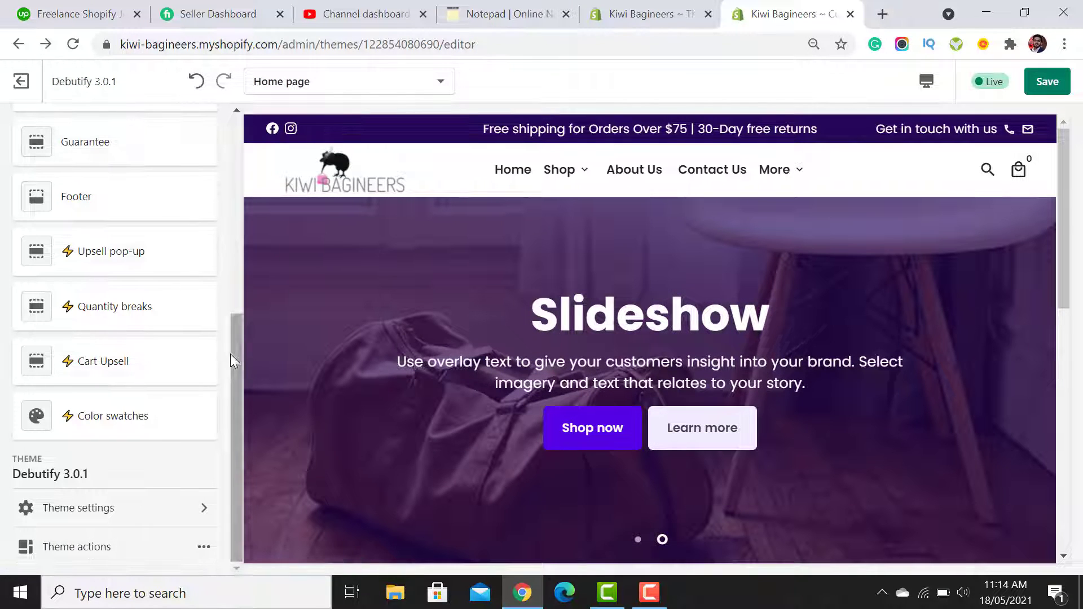
- Clear the overlay text and heading of the first slide in the home page slideshow
{"action": "left_click_drag", "start_coordinate": [232, 352], "coordinate": [257, 160]}
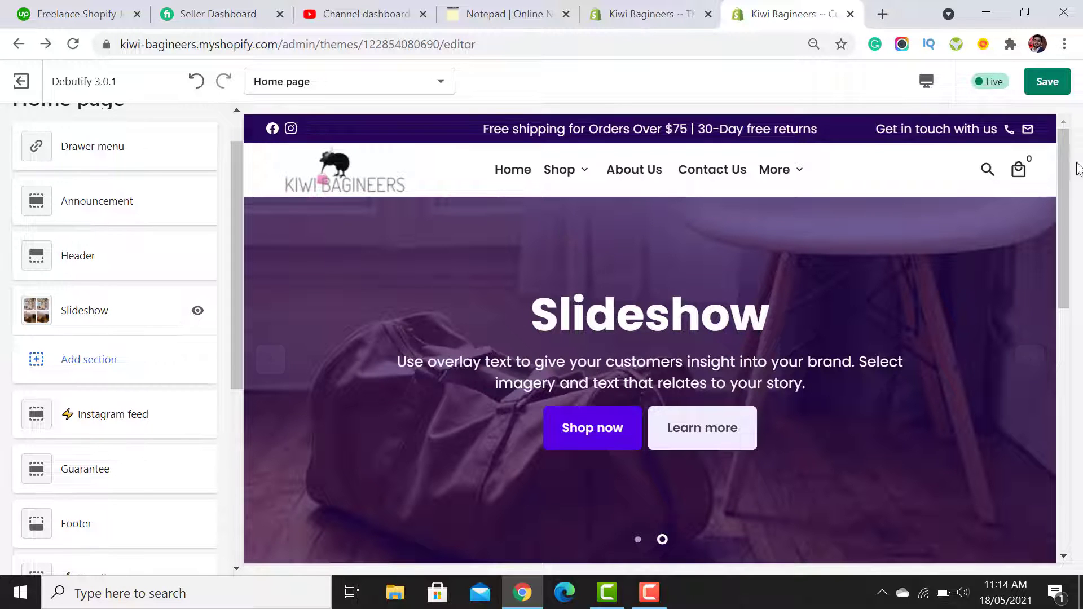
{"action": "left_click_drag", "start_coordinate": [1064, 168], "coordinate": [1066, 175]}
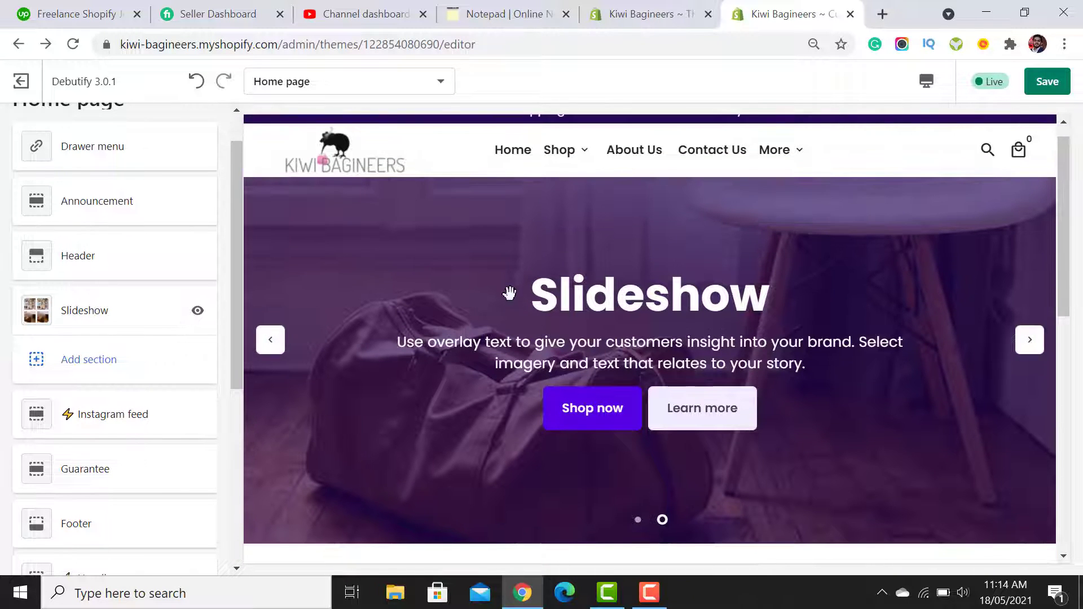
{"action": "left_click", "coordinate": [1029, 347]}
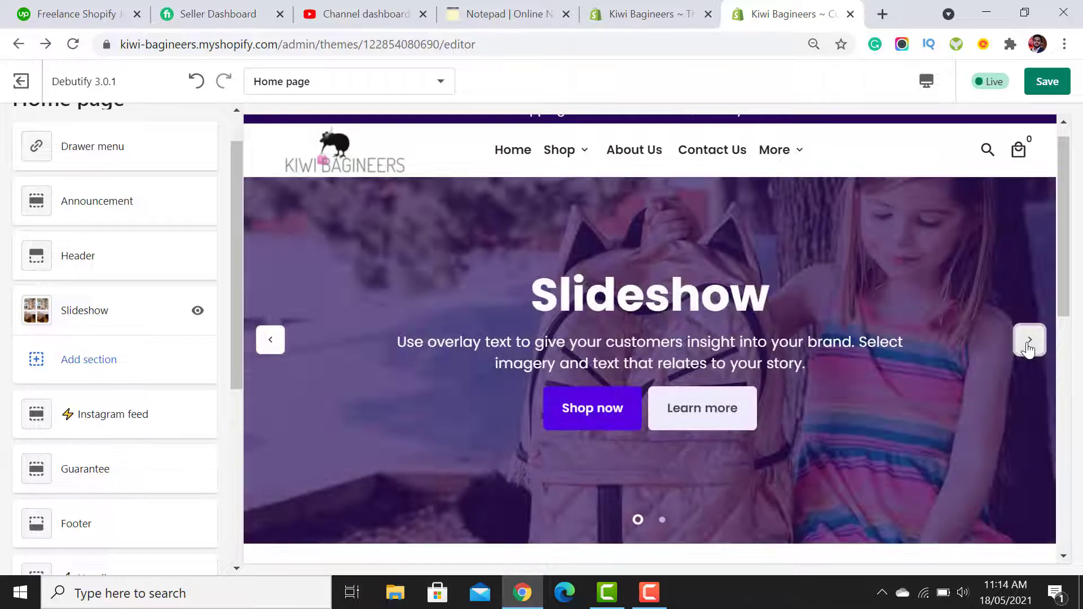
{"action": "left_click", "coordinate": [1029, 346]}
{"action": "left_click", "coordinate": [1029, 346]}
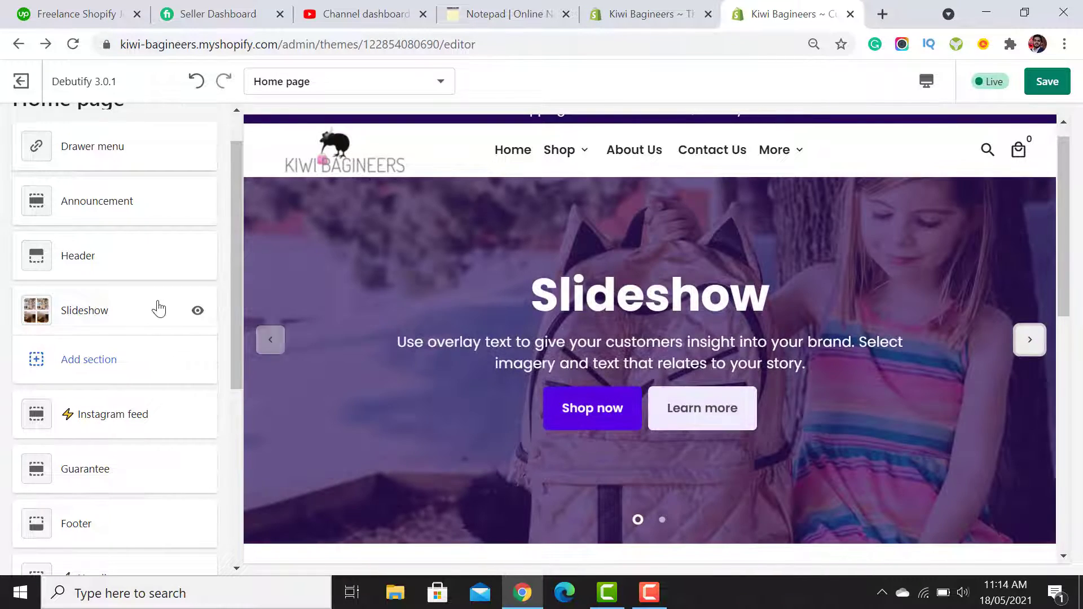
{"action": "left_click", "coordinate": [110, 316]}
{"action": "left_click", "coordinate": [87, 225]}
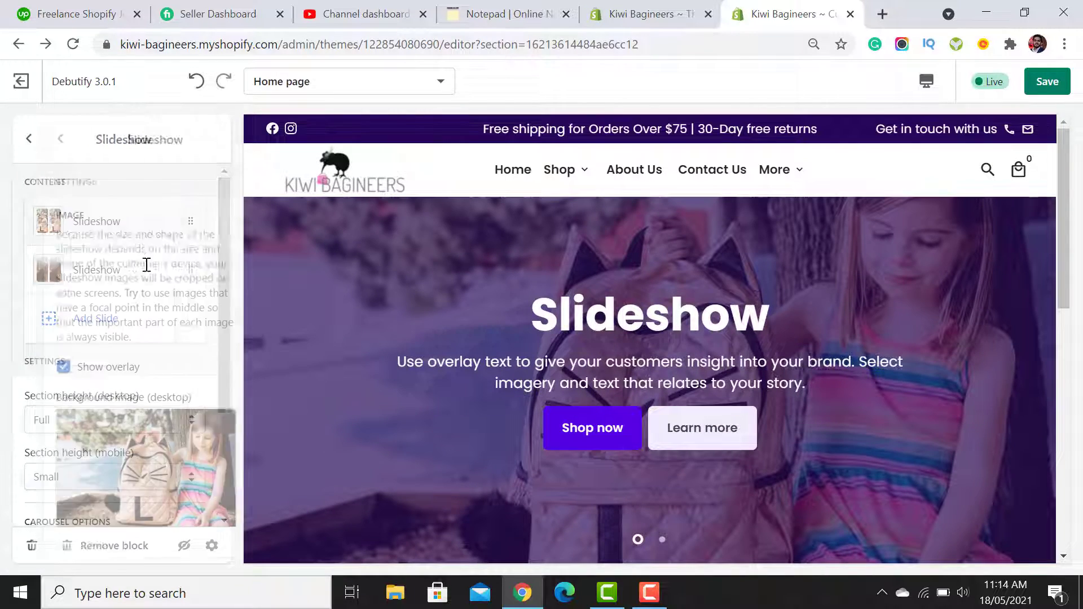
{"action": "left_click_drag", "start_coordinate": [225, 216], "coordinate": [235, 394]}
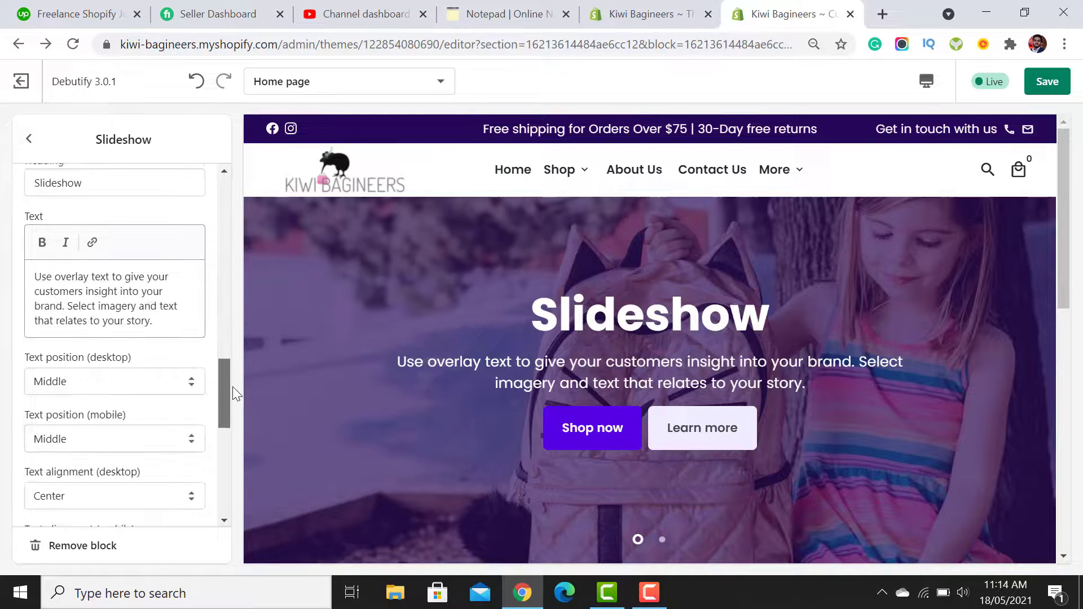
{"action": "triple_click", "coordinate": [146, 326]}
{"action": "key", "text": "BackSpace"}
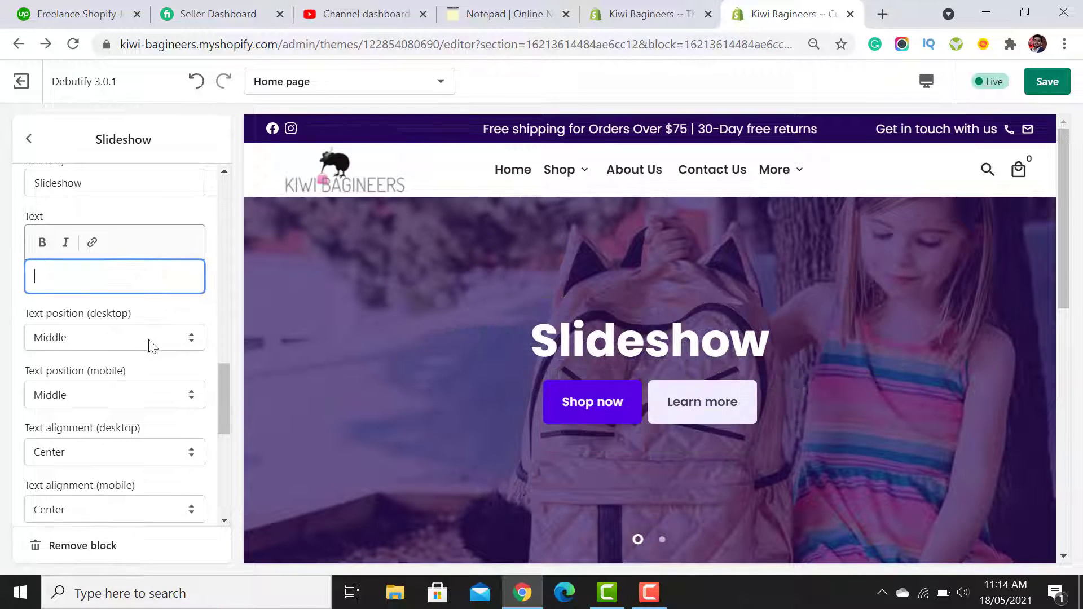
{"action": "scroll", "coordinate": [150, 346], "scroll_direction": "up", "scroll_amount": 3}
{"action": "double_click", "coordinate": [100, 354]}
{"action": "key", "text": "BackSpace"}
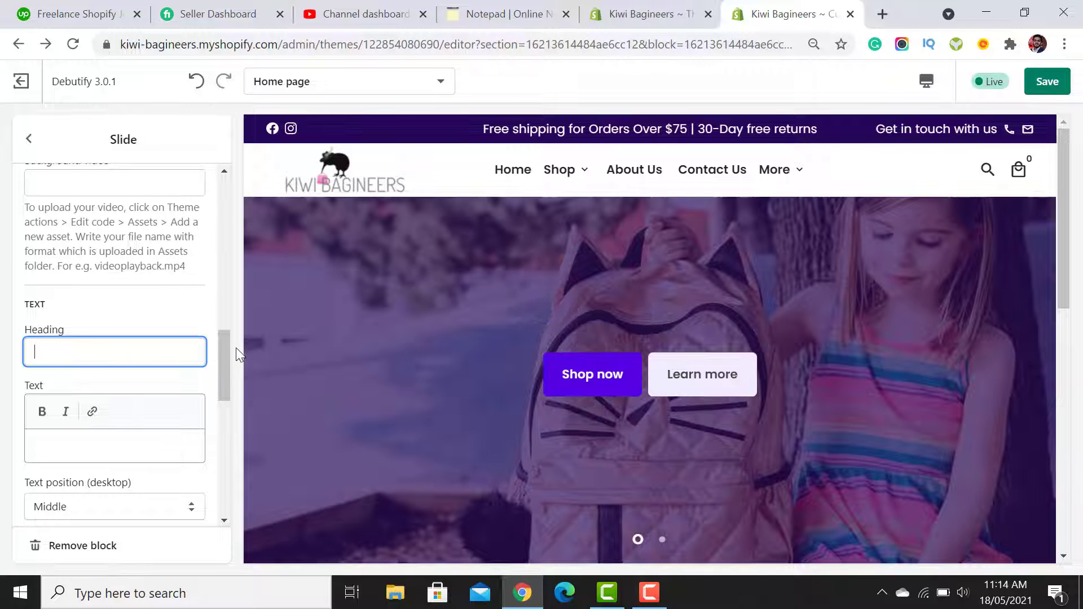
- Remove the links and labels from both buttons of the first slide
{"action": "left_click_drag", "start_coordinate": [222, 356], "coordinate": [215, 473]}
{"action": "left_click", "coordinate": [188, 445]}
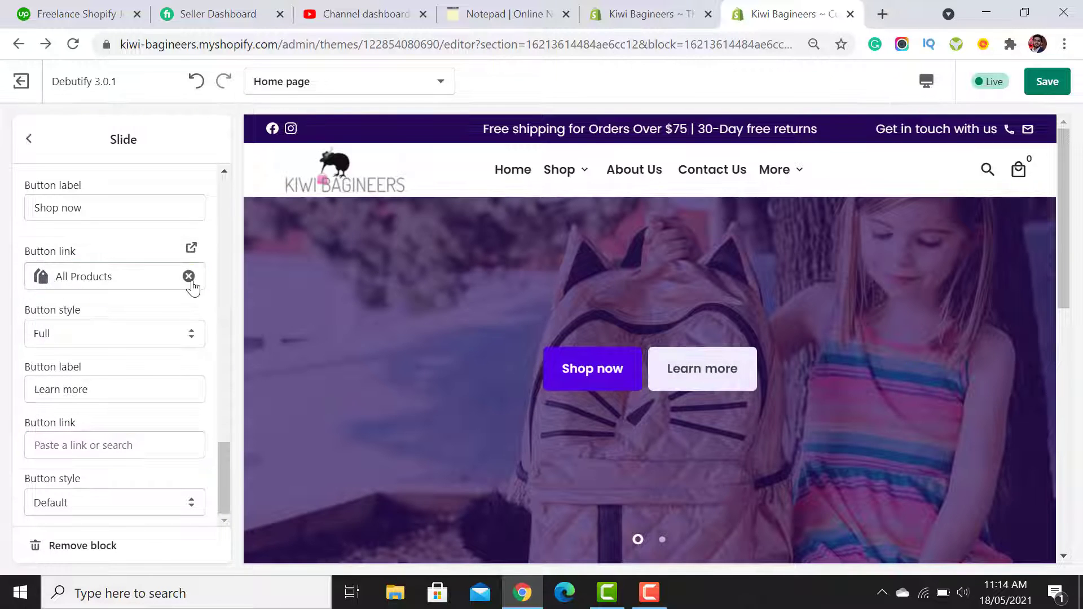
{"action": "left_click", "coordinate": [189, 277]}
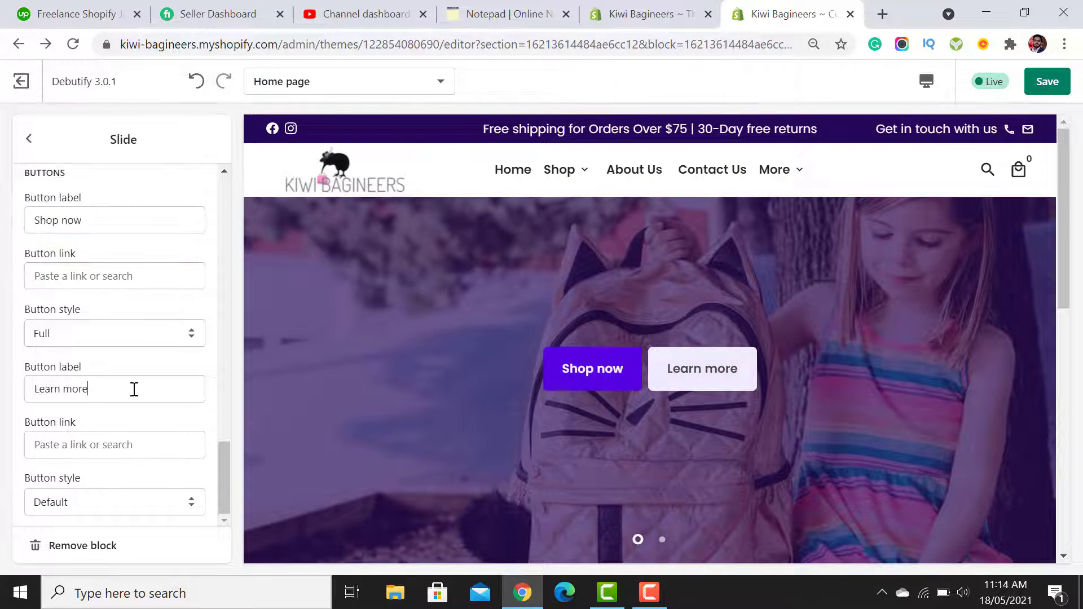
{"action": "triple_click", "coordinate": [133, 389]}
{"action": "key", "text": "BackSpace"}
{"action": "triple_click", "coordinate": [123, 231]}
{"action": "key", "text": "BackSpace"}
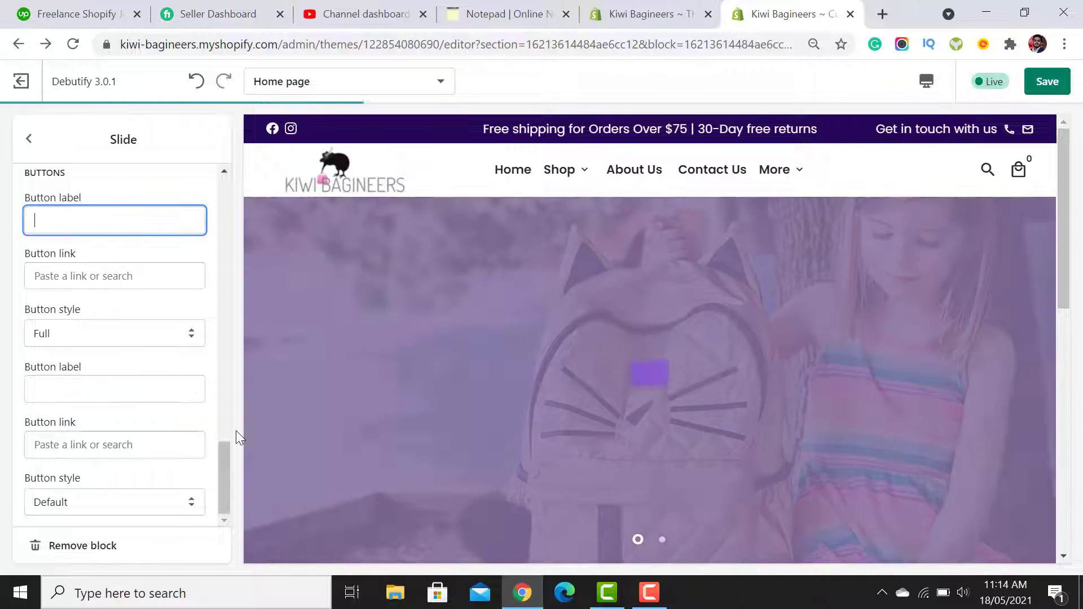
- Link the first slide's first button to the Bag Hardware collection and copy the collection name
{"action": "mouse_move", "coordinate": [225, 455]}
{"action": "left_mouse_down"}
{"action": "mouse_move", "coordinate": [225, 384]}
{"action": "mouse_move", "coordinate": [228, 442]}
{"action": "left_mouse_up"}
{"action": "left_click", "coordinate": [90, 343]}
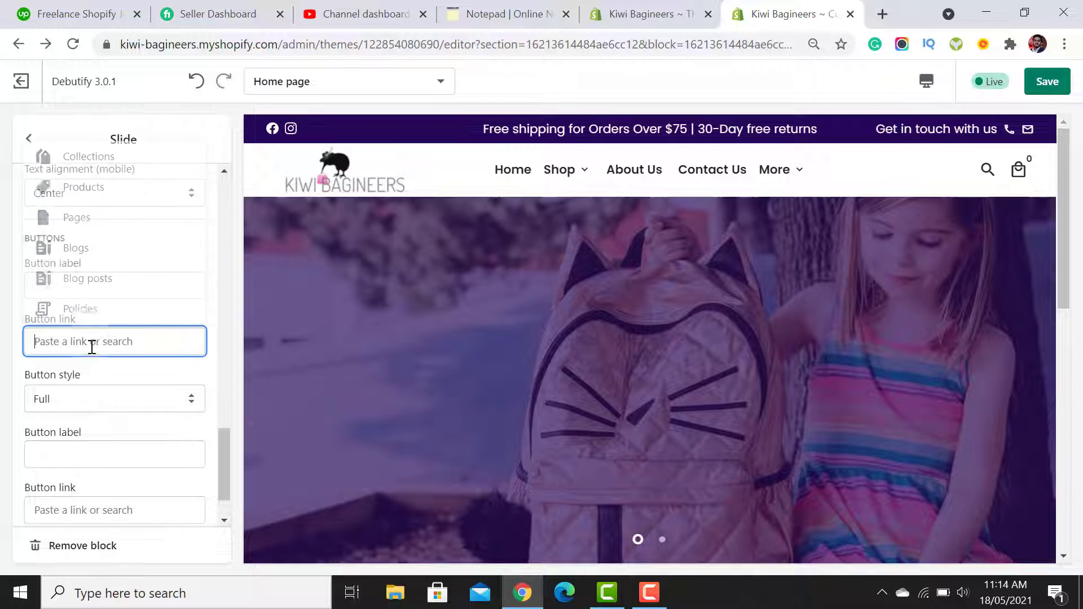
{"action": "left_click", "coordinate": [91, 157]}
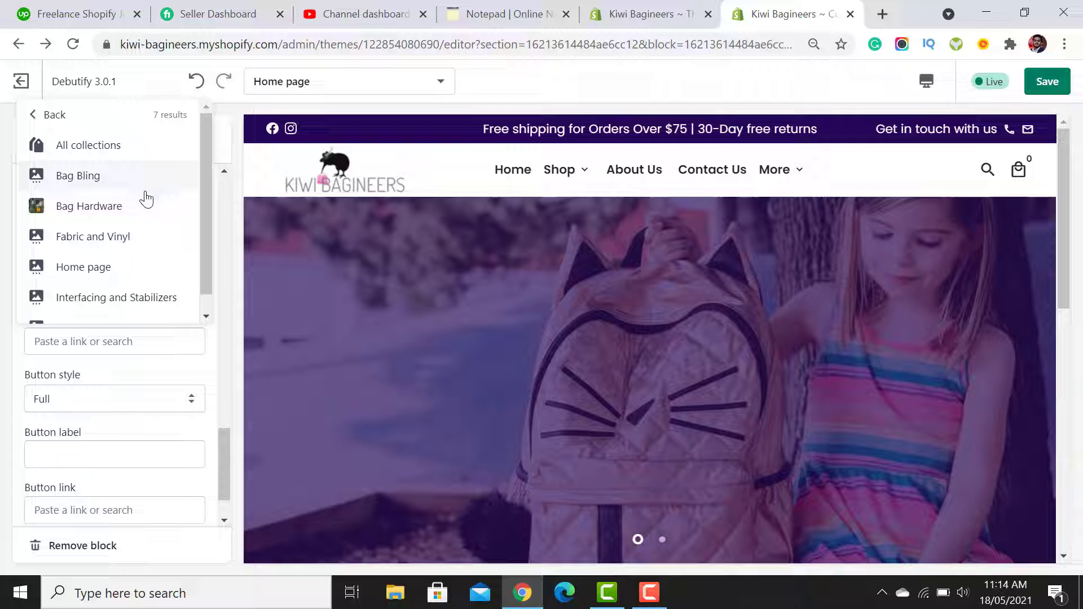
{"action": "left_click", "coordinate": [131, 206]}
{"action": "double_click", "coordinate": [125, 354]}
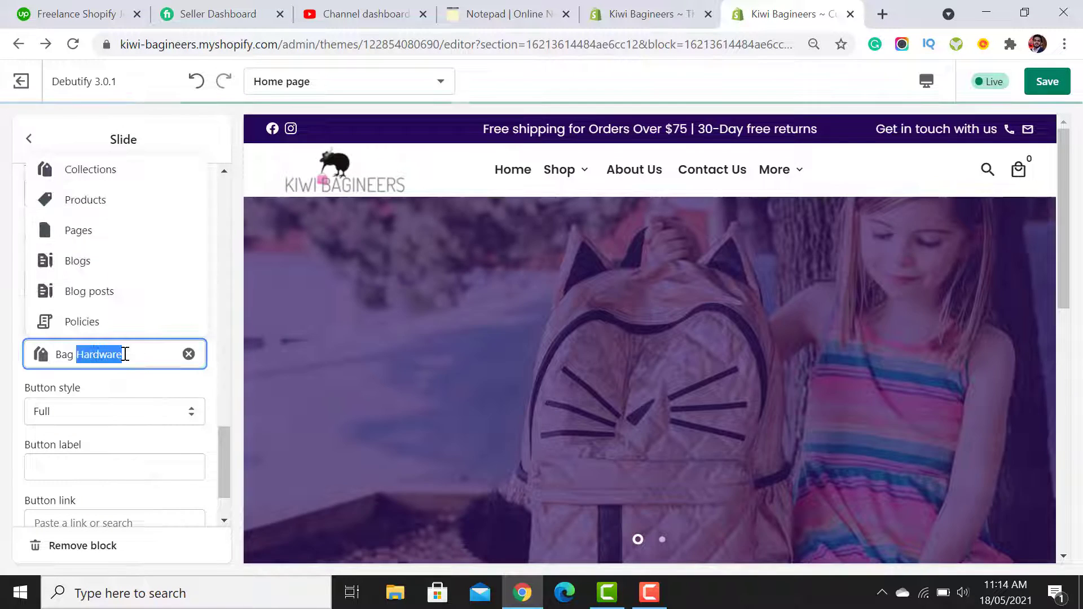
{"action": "triple_click", "coordinate": [126, 354]}
{"action": "key", "text": "ctrl+c"}
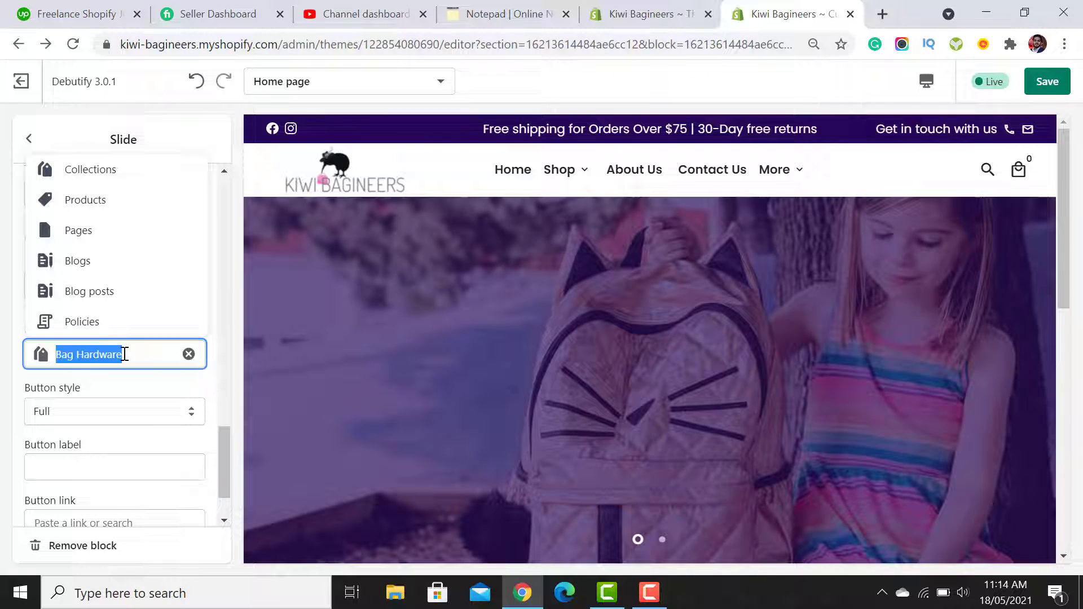
- Label the first slide's first button "Shop Now" and set the slide heading to "Bag Hardware"
{"action": "left_click", "coordinate": [182, 387]}
{"action": "left_click_drag", "start_coordinate": [225, 446], "coordinate": [219, 426]}
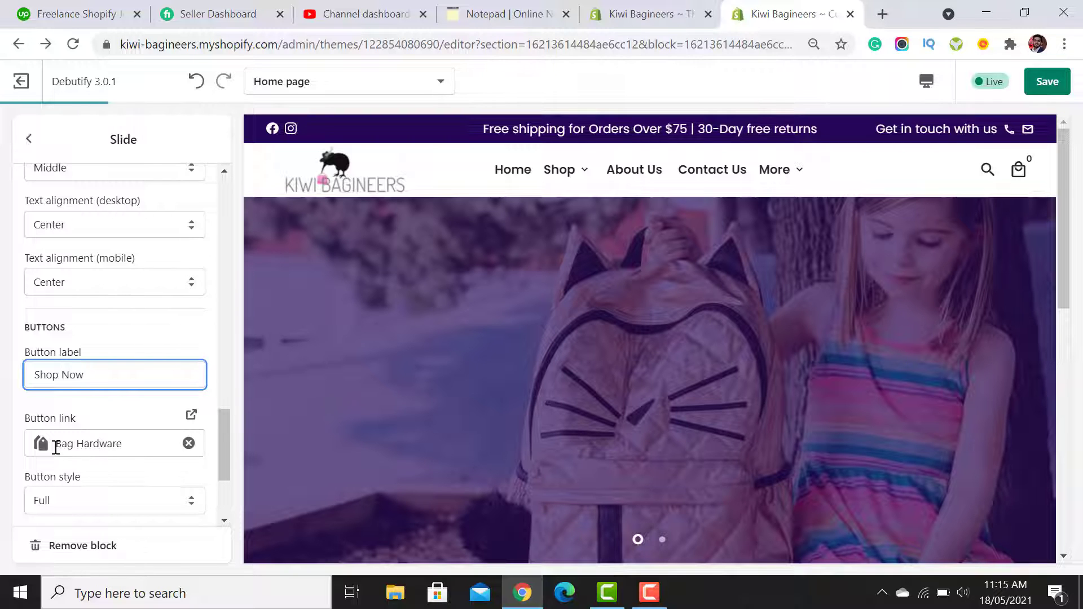
{"action": "scroll", "coordinate": [128, 356], "scroll_direction": "up", "scroll_amount": 5}
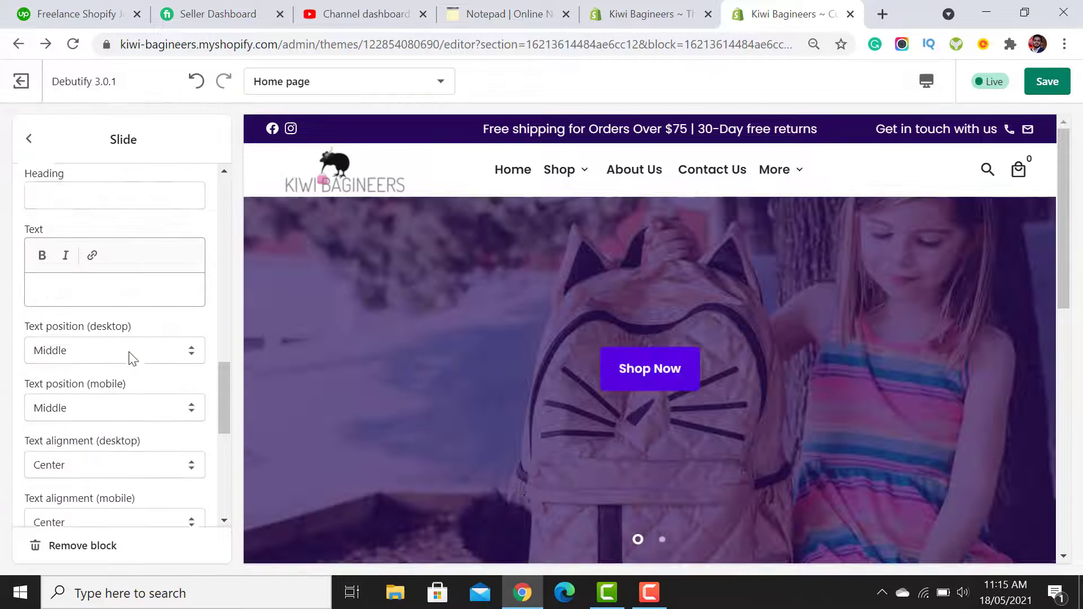
{"action": "scroll", "coordinate": [130, 357], "scroll_direction": "up", "scroll_amount": 1}
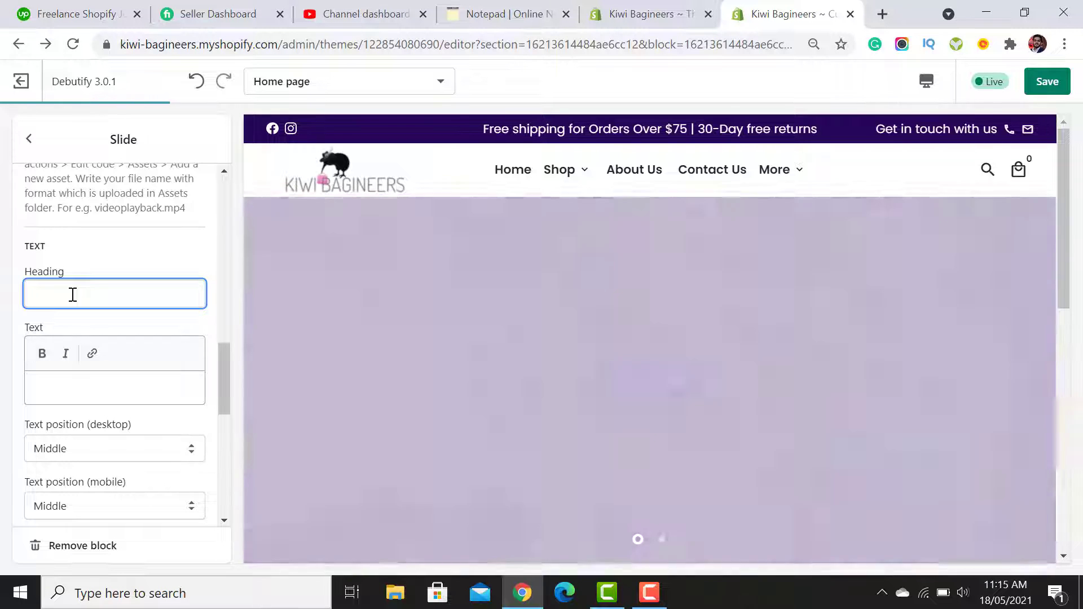
{"action": "key", "text": "ctrl+v"}
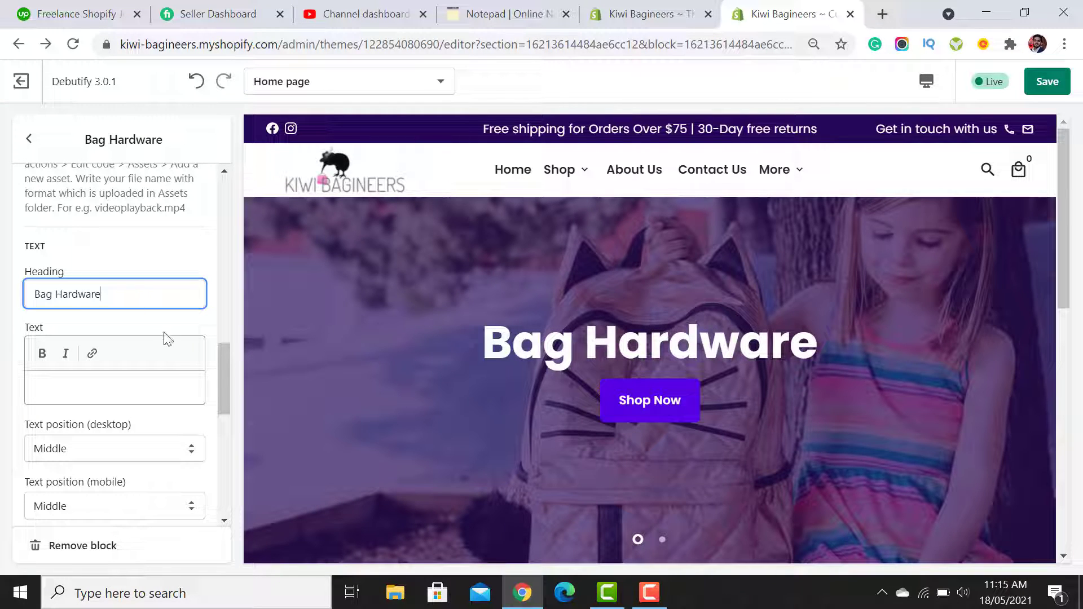
{"action": "left_click_drag", "start_coordinate": [223, 352], "coordinate": [236, 486]}
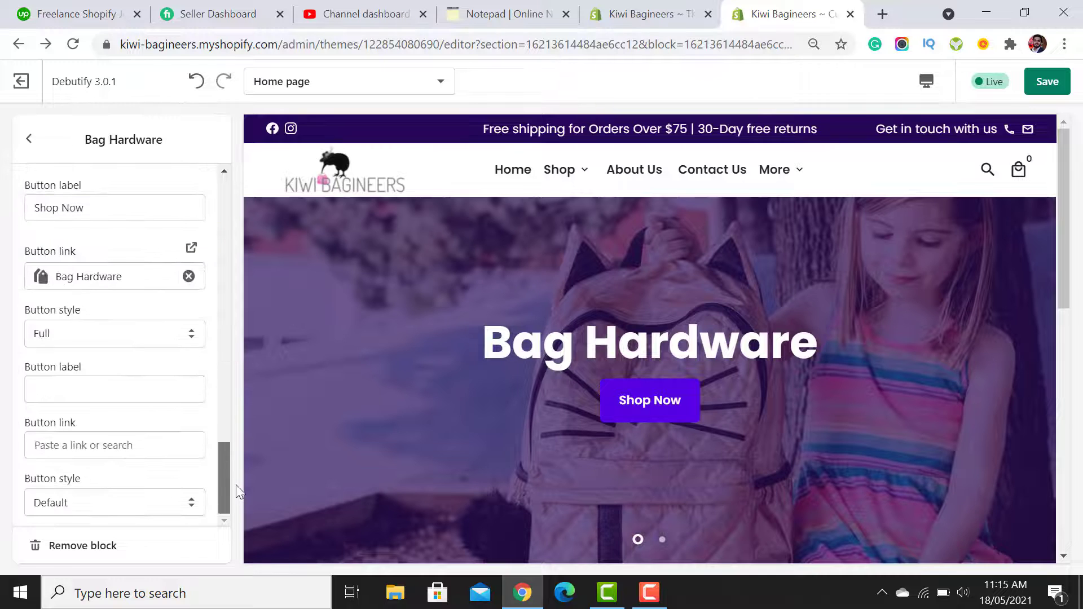
- Link the second slide's "Learn more" button to the Fabric and Vinyl collection and copy the collection name
{"action": "left_click", "coordinate": [31, 139]}
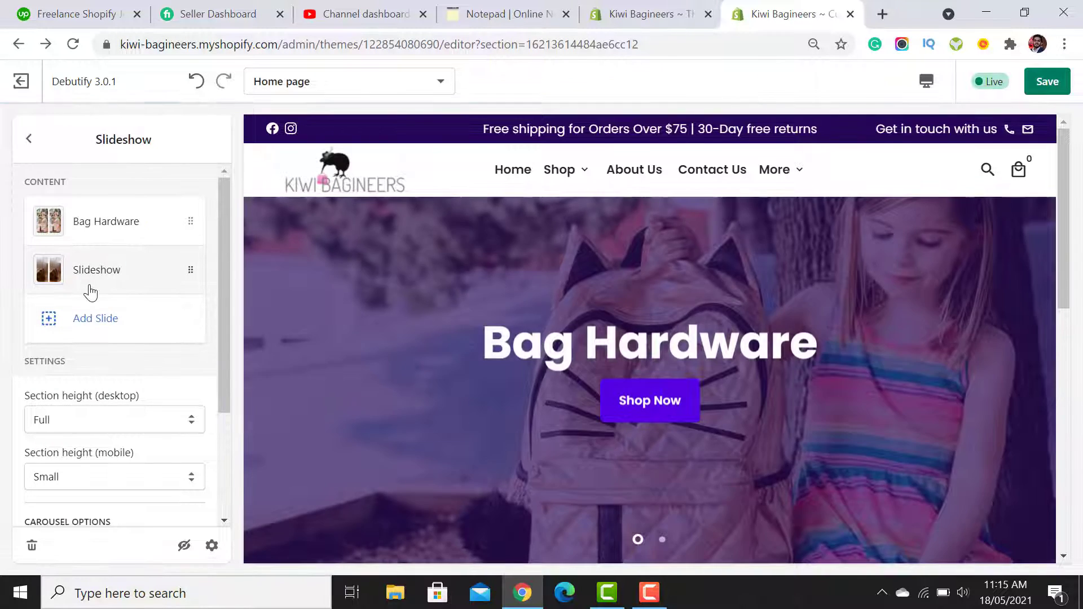
{"action": "left_click", "coordinate": [90, 289]}
{"action": "left_click_drag", "start_coordinate": [223, 206], "coordinate": [228, 478]}
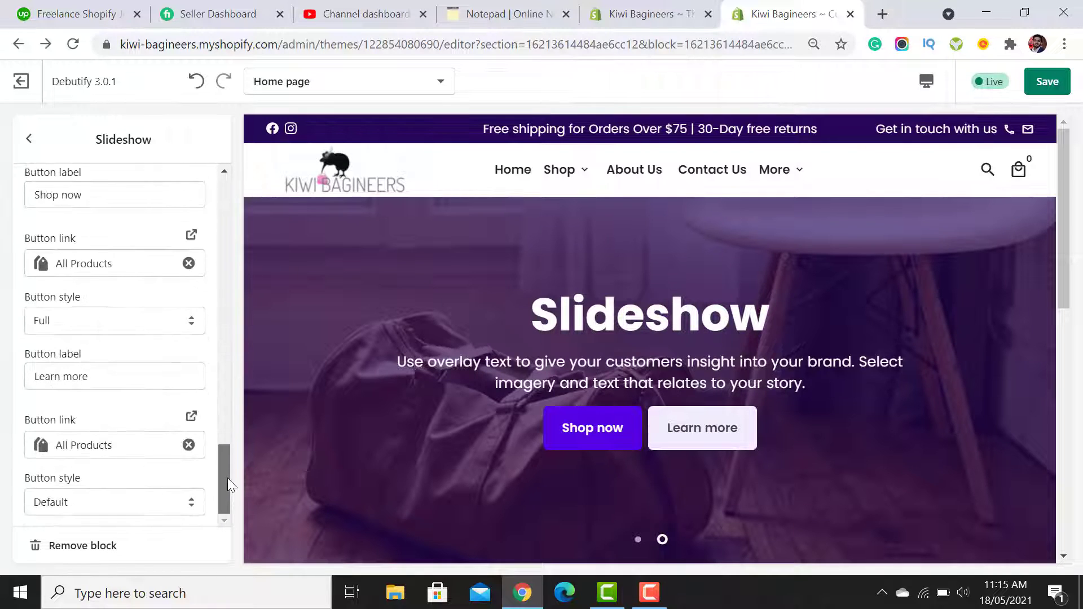
{"action": "left_click", "coordinate": [190, 446]}
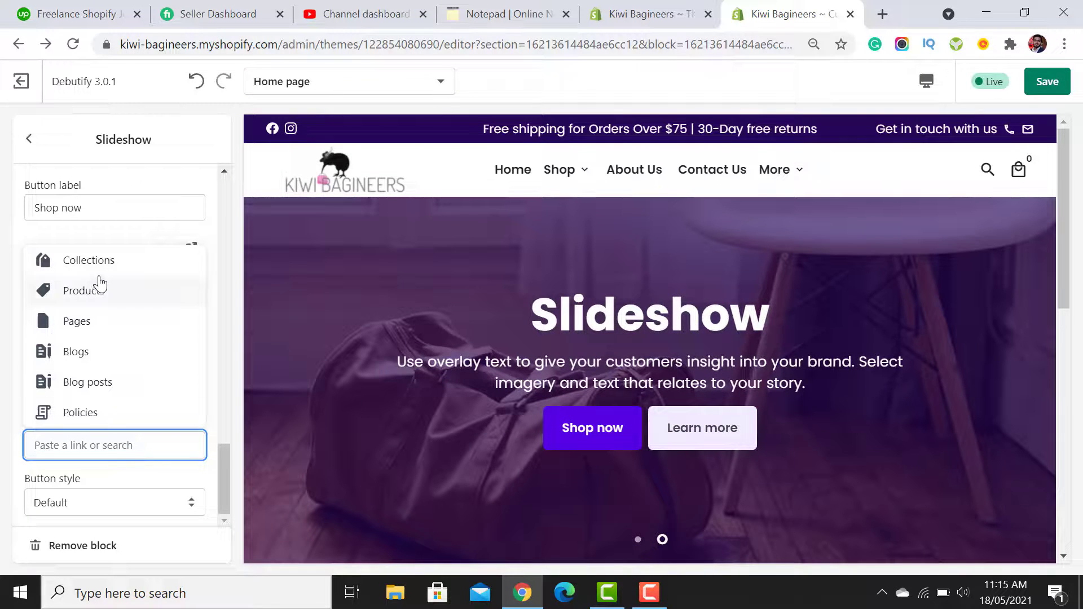
{"action": "left_click", "coordinate": [100, 269]}
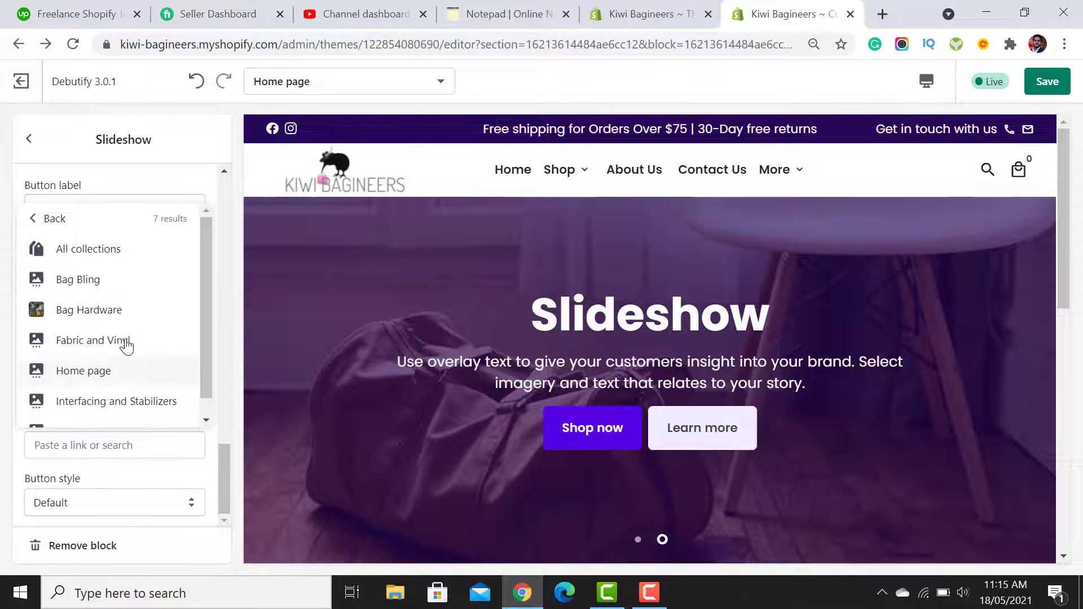
{"action": "scroll", "coordinate": [205, 282], "scroll_direction": "down", "scroll_amount": 1}
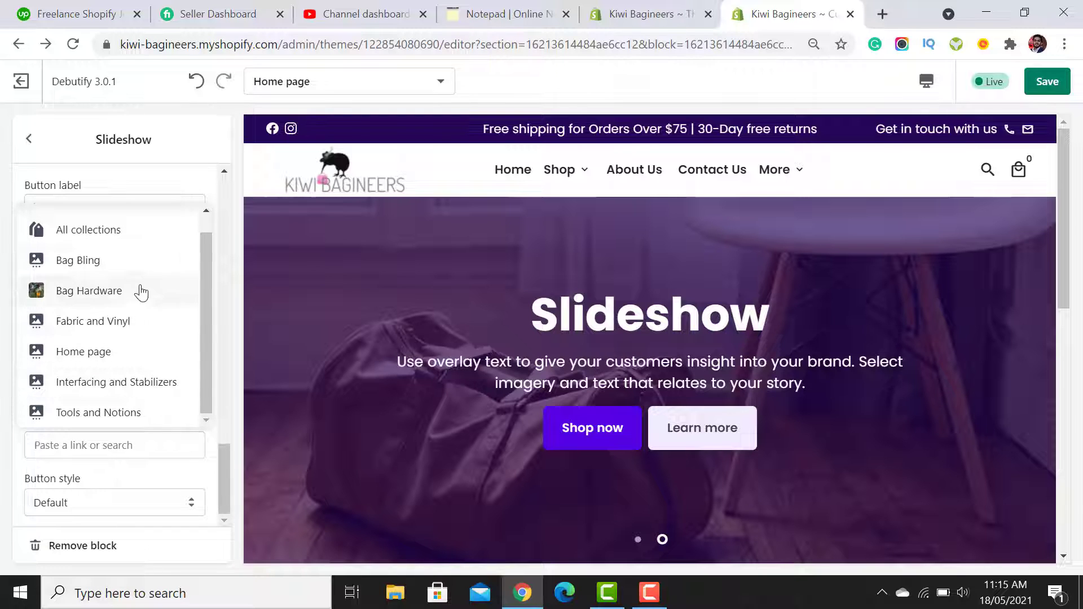
{"action": "left_click", "coordinate": [133, 332]}
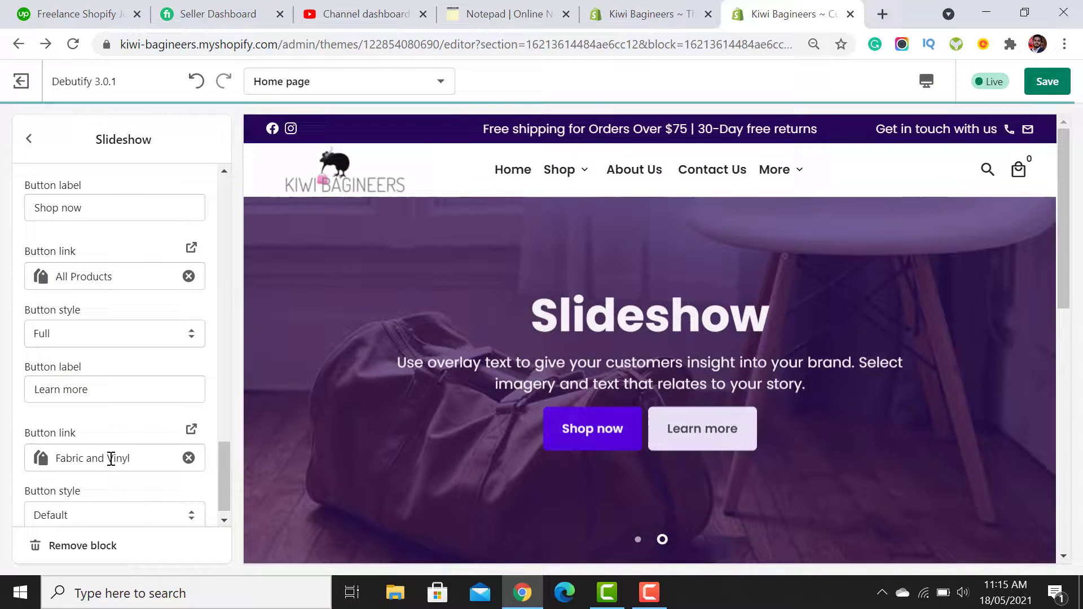
{"action": "left_click", "coordinate": [112, 459]}
{"action": "key", "text": "ctrl+c"}
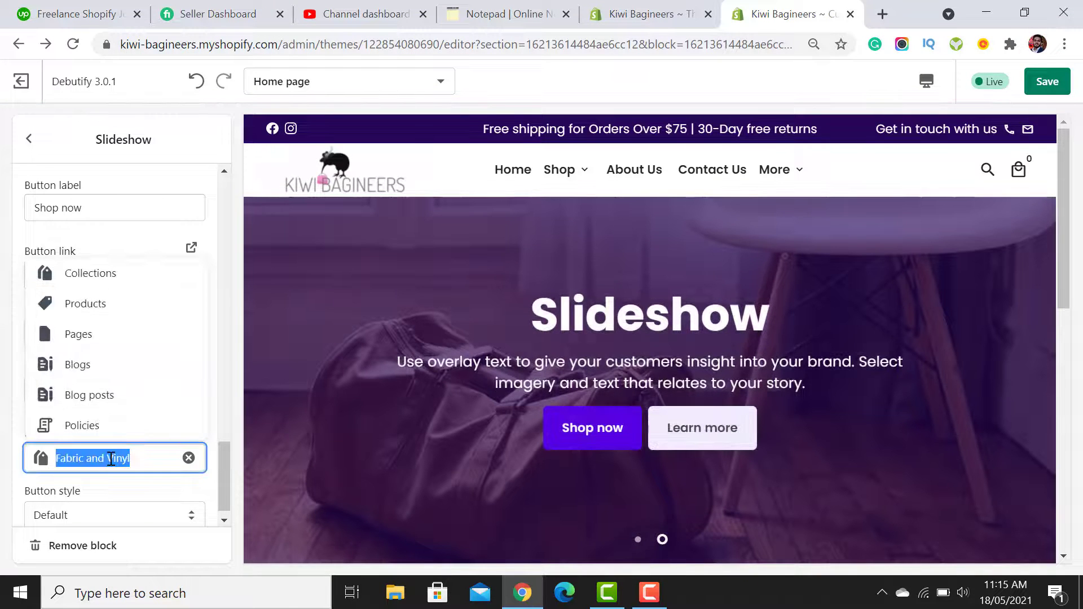
{"action": "left_click", "coordinate": [212, 371]}
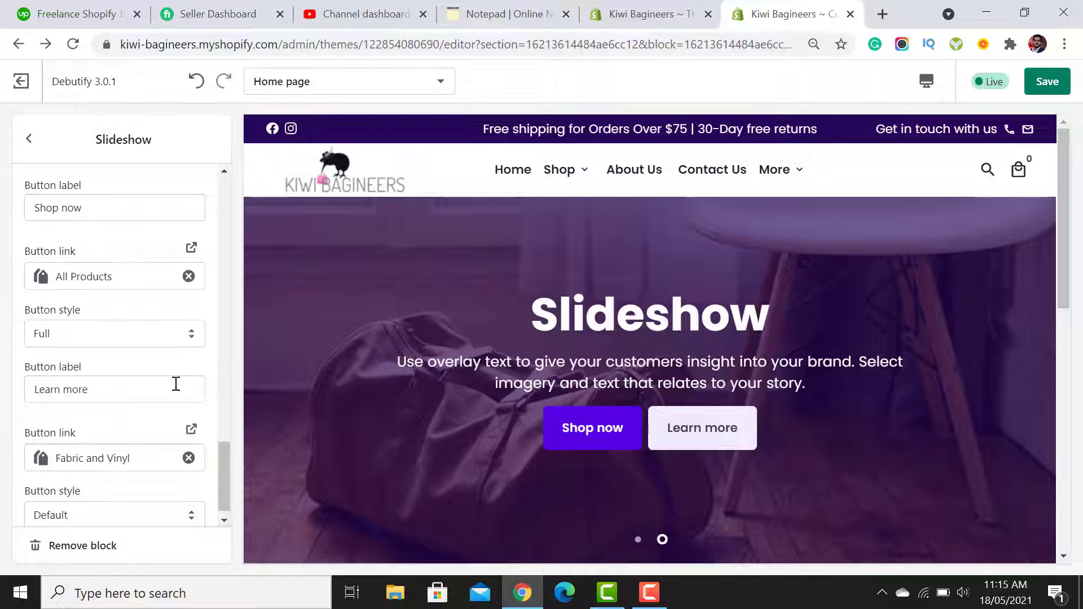
- Replace the All Products link on the second slide's "Shop now" button with the Fabric and Vinyl collection
{"action": "scroll", "coordinate": [170, 384], "scroll_direction": "up", "scroll_amount": 2}
{"action": "scroll", "coordinate": [160, 390], "scroll_direction": "up", "scroll_amount": 1}
{"action": "left_click", "coordinate": [115, 443]}
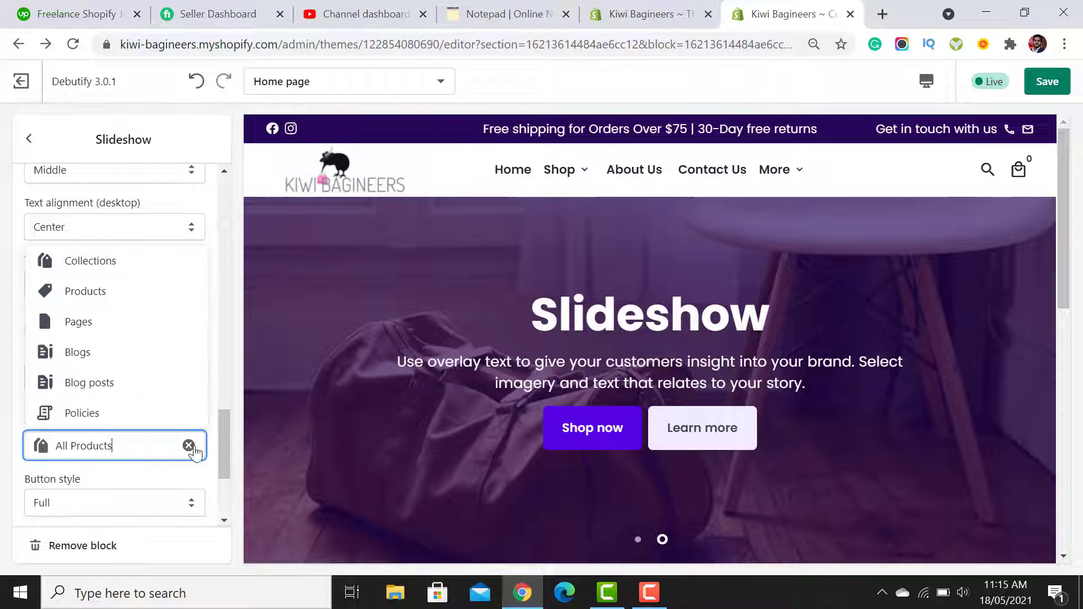
{"action": "left_click", "coordinate": [188, 446]}
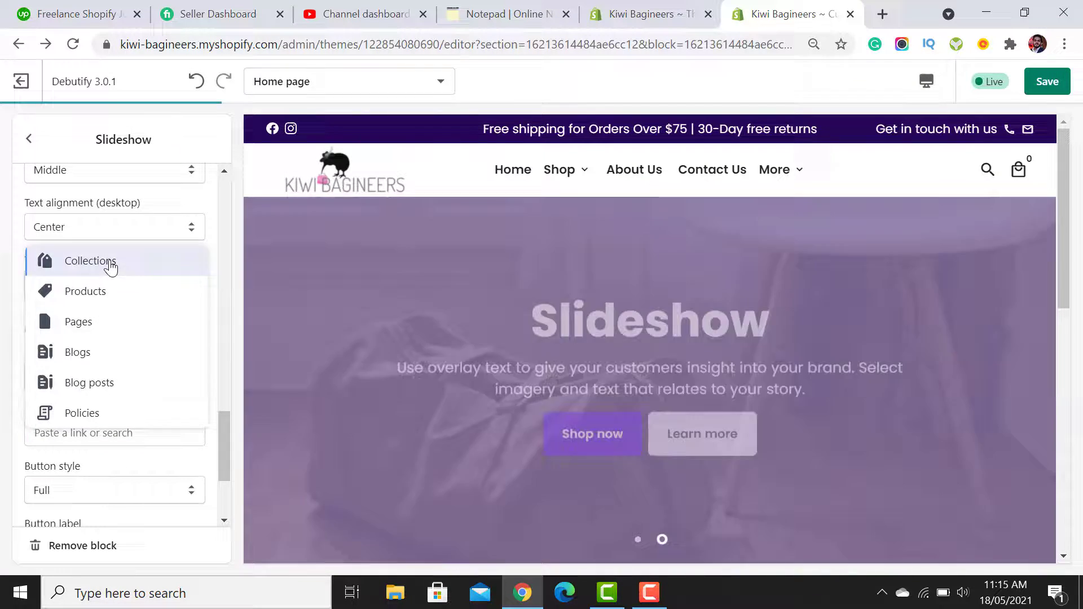
{"action": "left_click", "coordinate": [108, 261]}
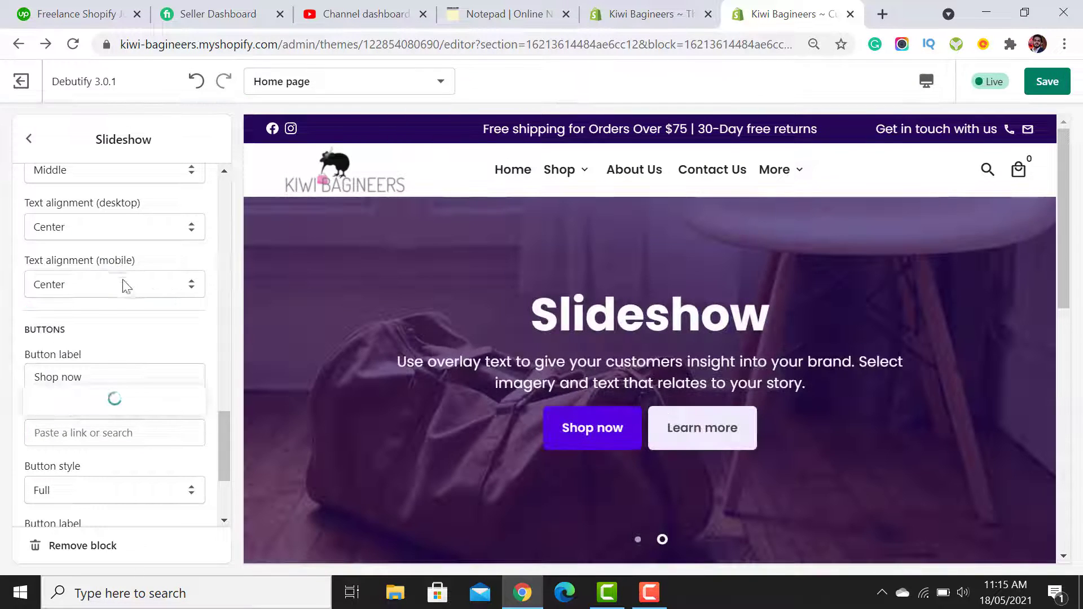
{"action": "left_click", "coordinate": [105, 328]}
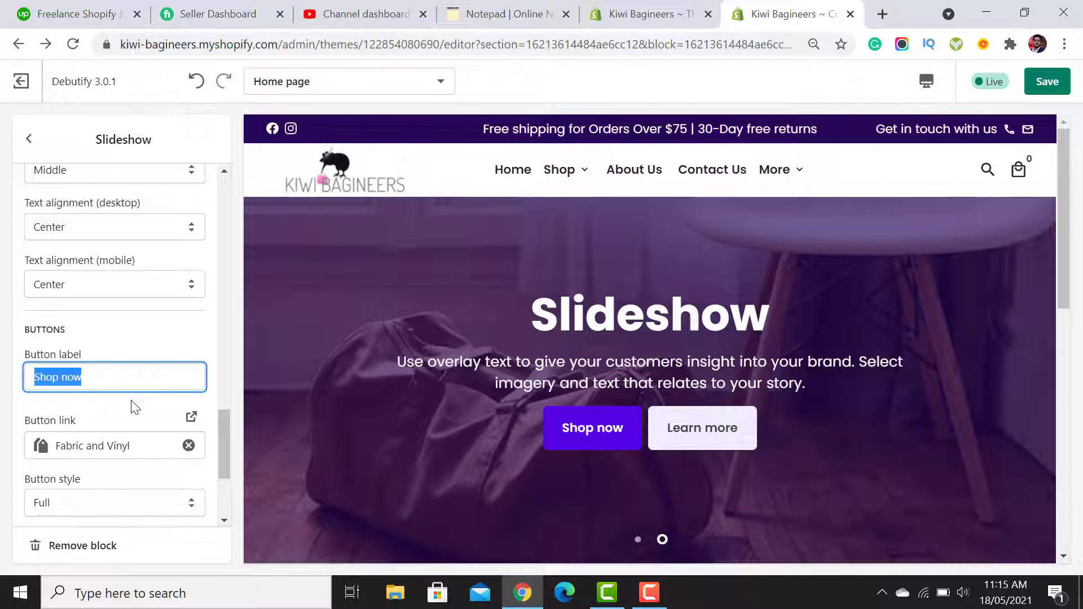
{"action": "left_click", "coordinate": [145, 410]}
- Remove the link and the label from the second slide's "Learn more" button
{"action": "left_click_drag", "start_coordinate": [222, 420], "coordinate": [224, 469]}
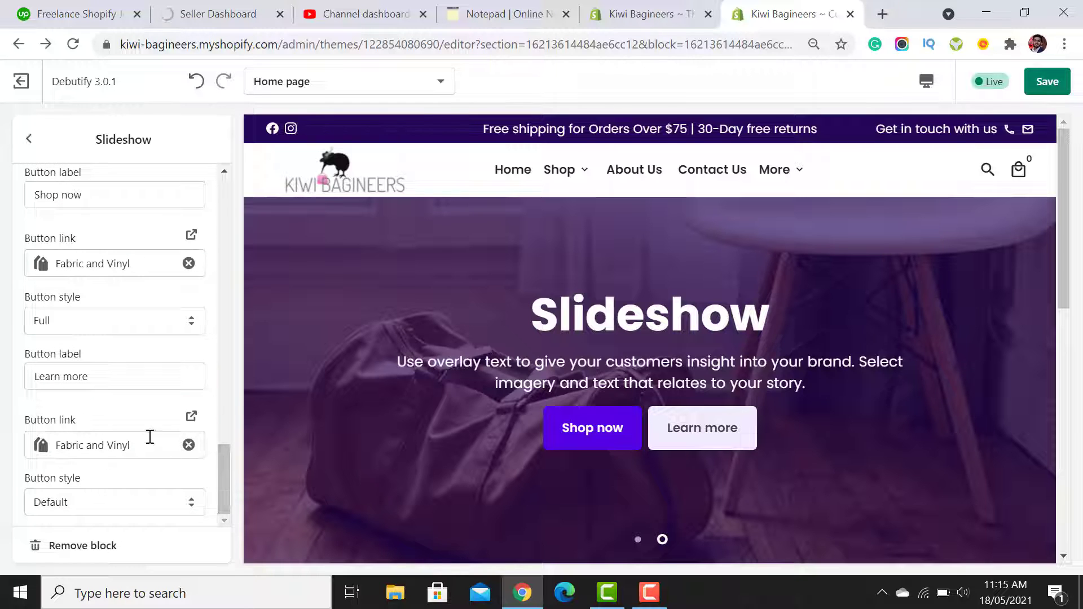
{"action": "left_click", "coordinate": [188, 446]}
{"action": "left_click", "coordinate": [145, 484]}
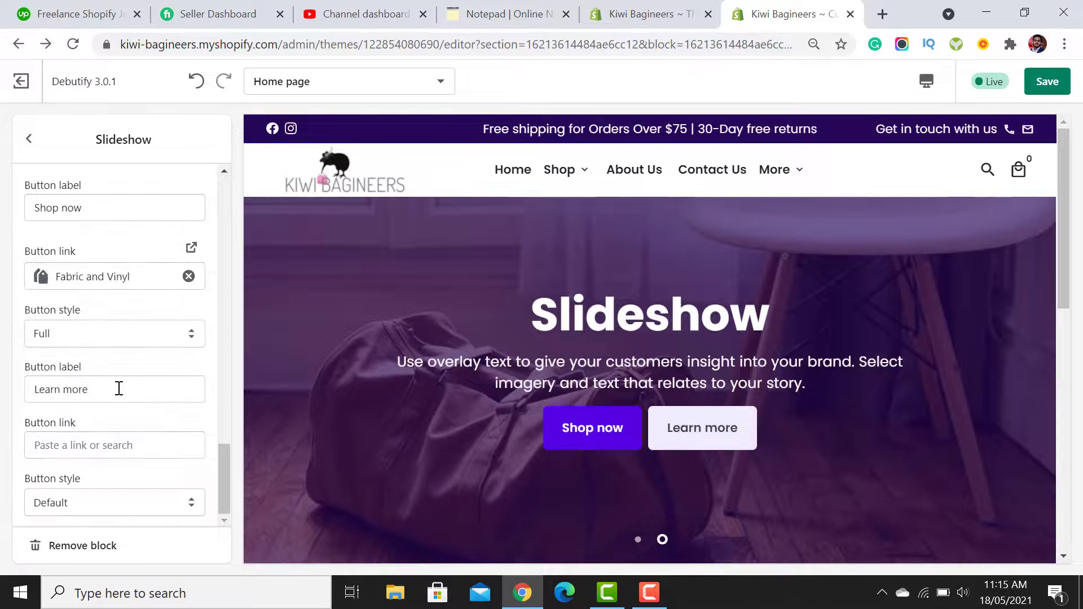
{"action": "triple_click", "coordinate": [119, 389]}
{"action": "key", "text": "BackSpace"}
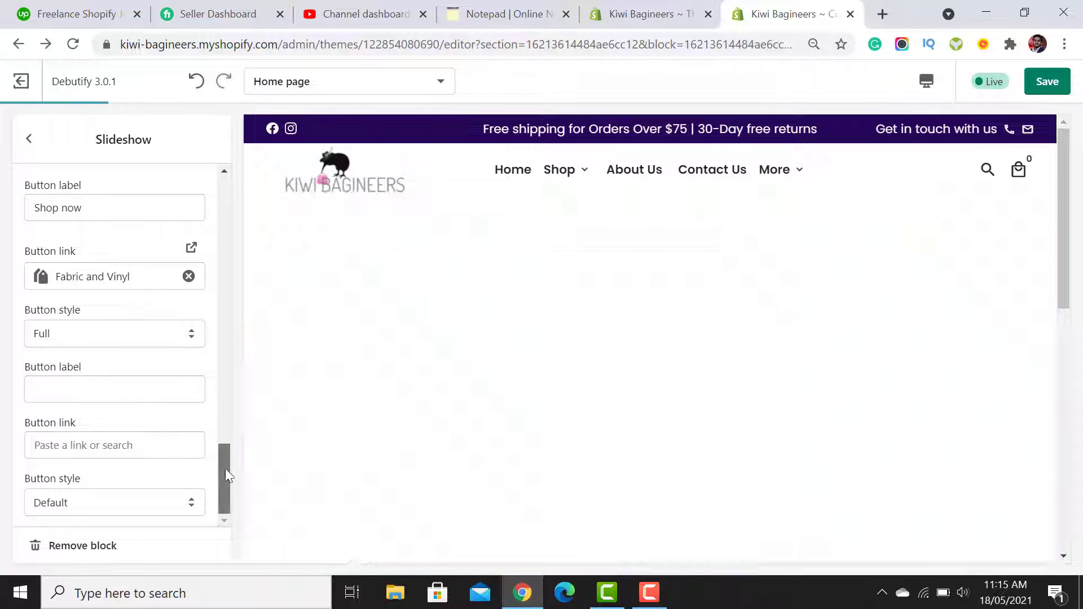
- Clear the second slide's body text and set its heading to "Fabric and Vinyl"
{"action": "left_click_drag", "start_coordinate": [225, 469], "coordinate": [233, 374]}
{"action": "triple_click", "coordinate": [137, 403]}
{"action": "key", "text": "BackSpace"}
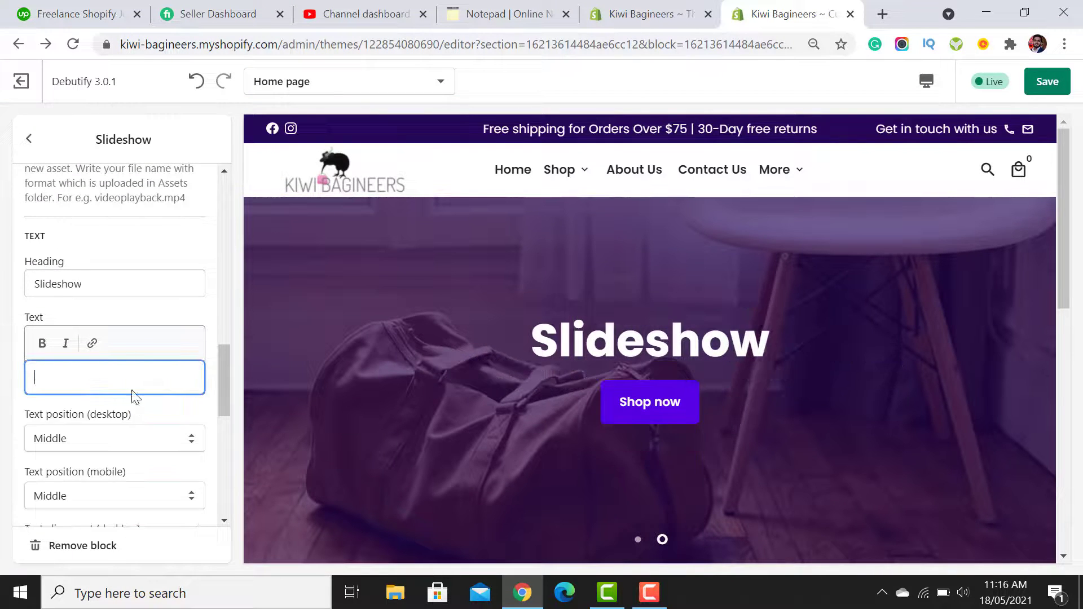
{"action": "triple_click", "coordinate": [103, 275]}
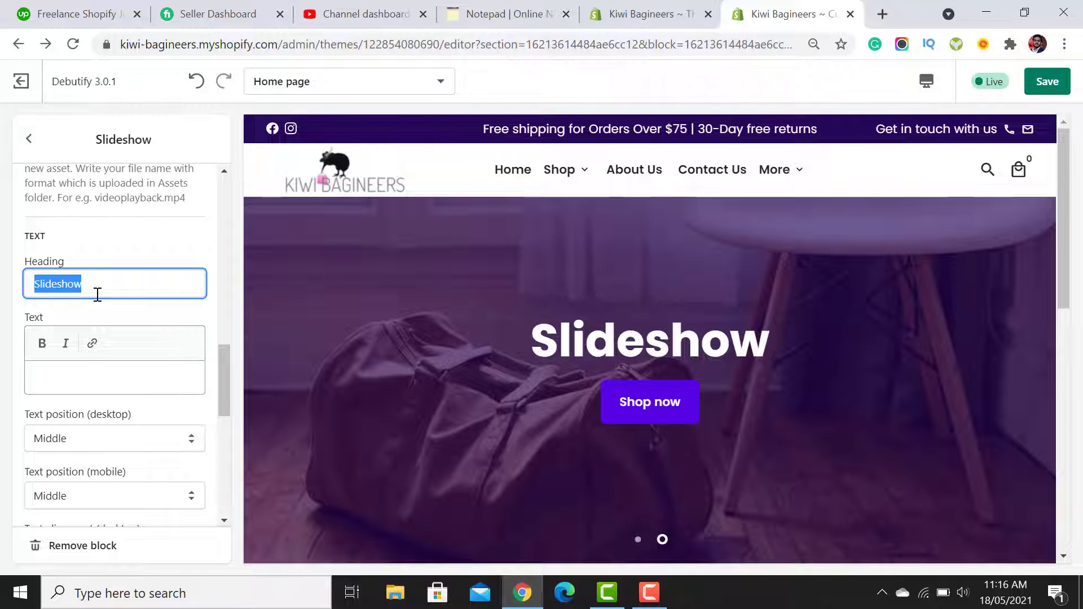
{"action": "key", "text": "ctrl+v"}
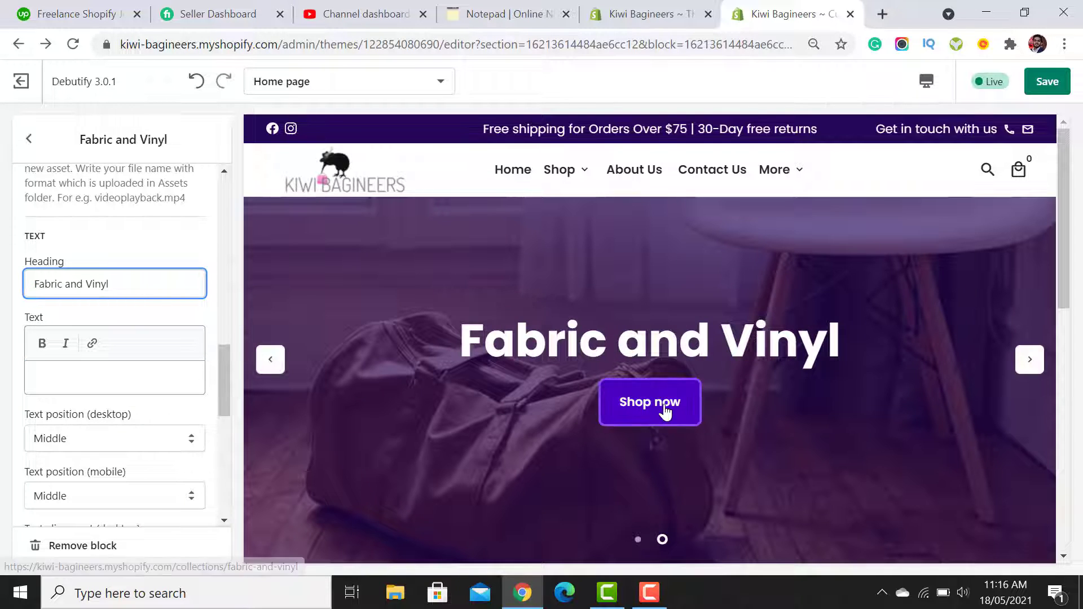
{"action": "left_click", "coordinate": [29, 141]}
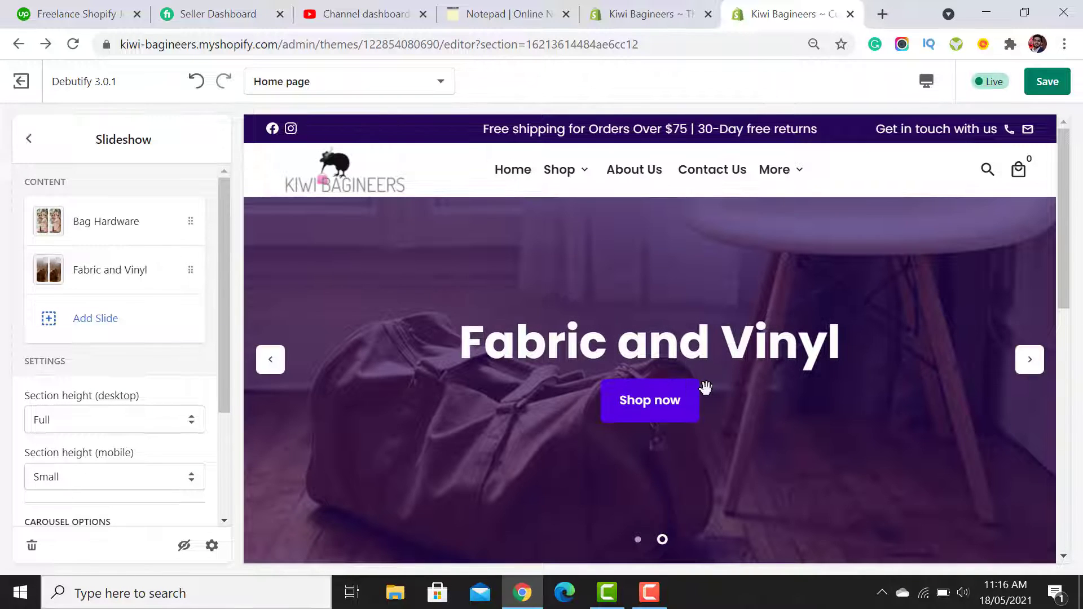
- Try turning off the overlay on the Bag Hardware and Fabric and Vinyl slides and preview the slideshow
{"action": "mouse_move", "coordinate": [1065, 257]}
{"action": "left_mouse_down"}
{"action": "mouse_move", "coordinate": [1074, 328]}
{"action": "mouse_move", "coordinate": [1065, 247]}
{"action": "left_mouse_up"}
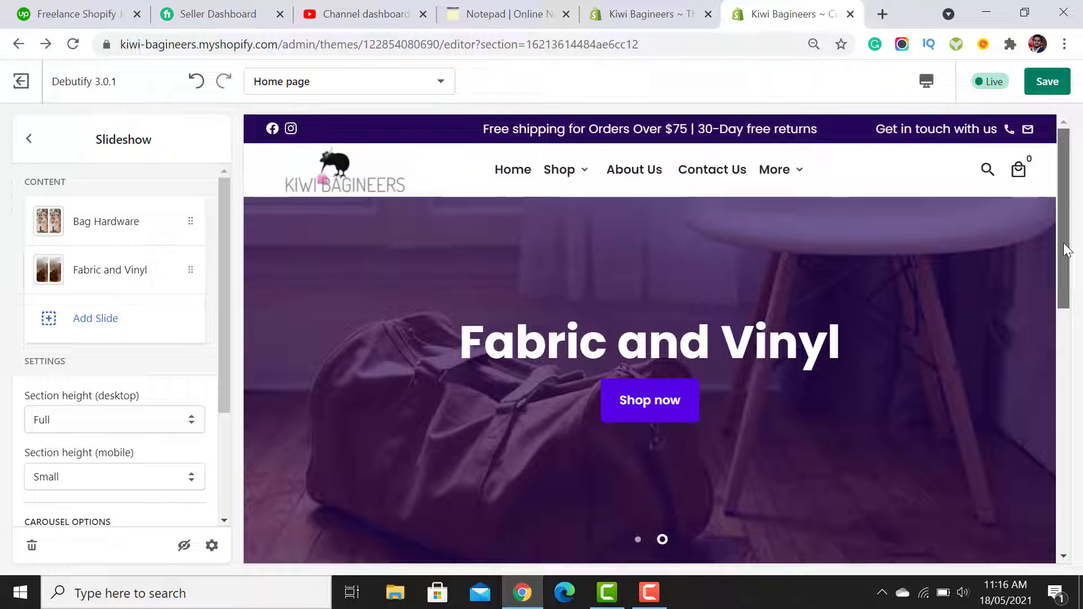
{"action": "left_click", "coordinate": [83, 233]}
{"action": "scroll", "coordinate": [32, 301], "scroll_direction": "down", "scroll_amount": 2}
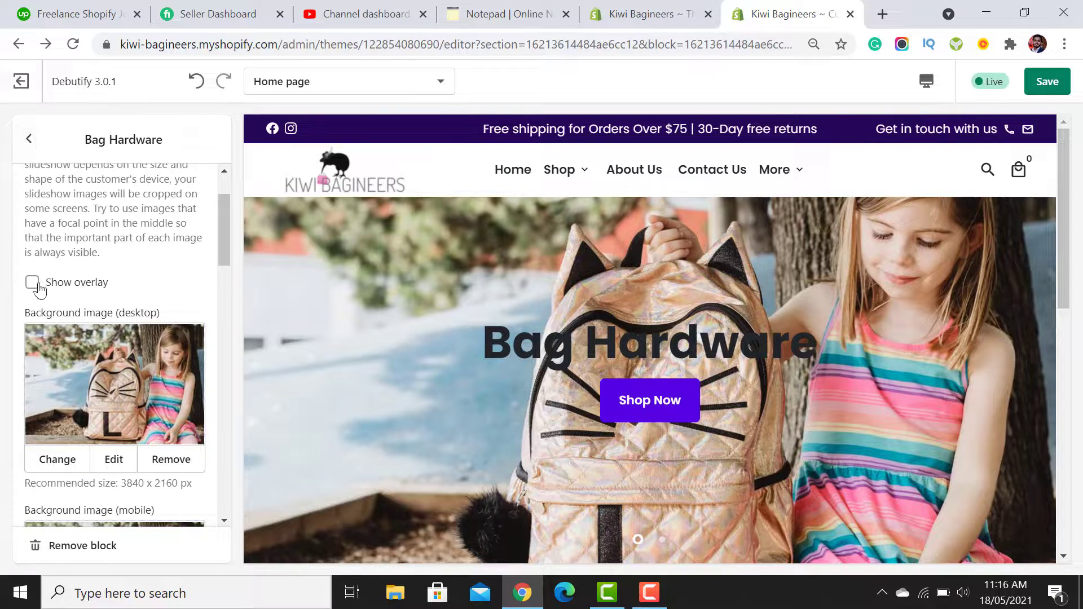
{"action": "left_click", "coordinate": [28, 140]}
{"action": "left_click", "coordinate": [107, 274]}
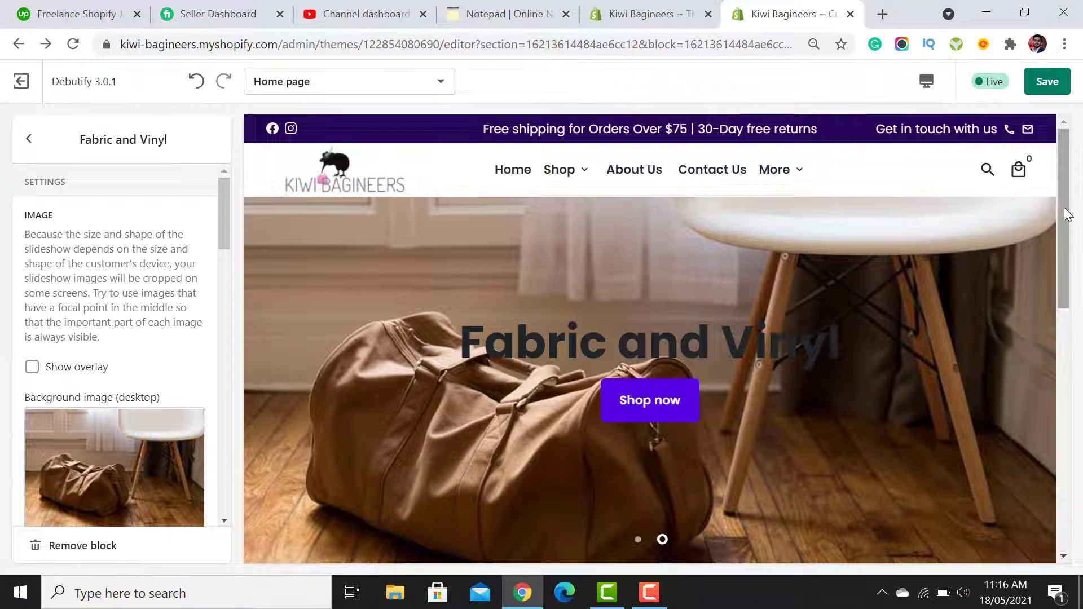
{"action": "mouse_move", "coordinate": [1066, 209]}
{"action": "left_mouse_down"}
{"action": "mouse_move", "coordinate": [1074, 284]}
{"action": "mouse_move", "coordinate": [1074, 210]}
{"action": "left_mouse_up"}
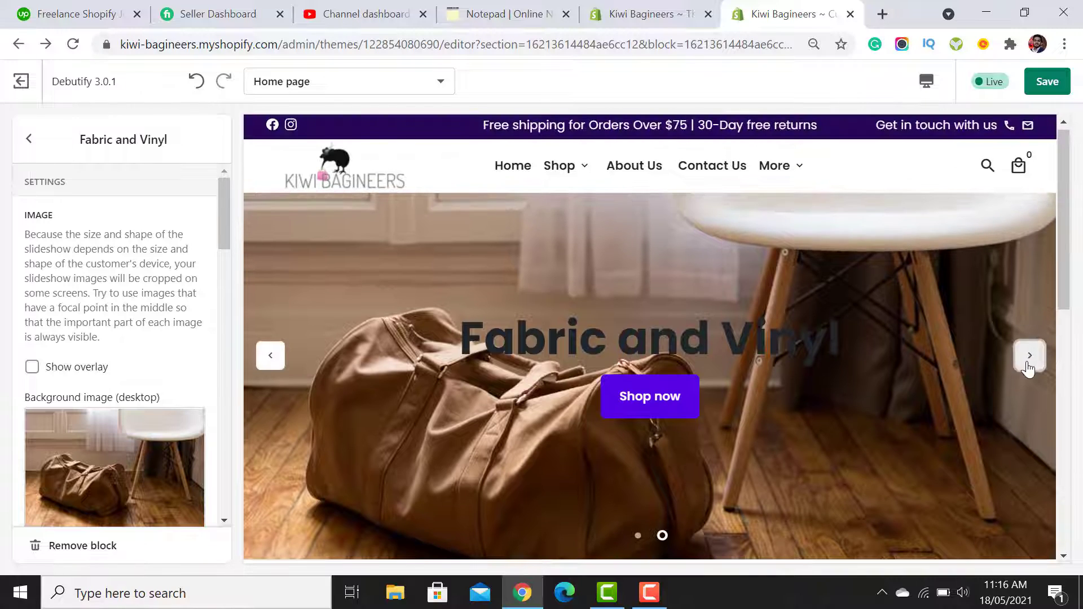
{"action": "left_click", "coordinate": [1030, 357]}
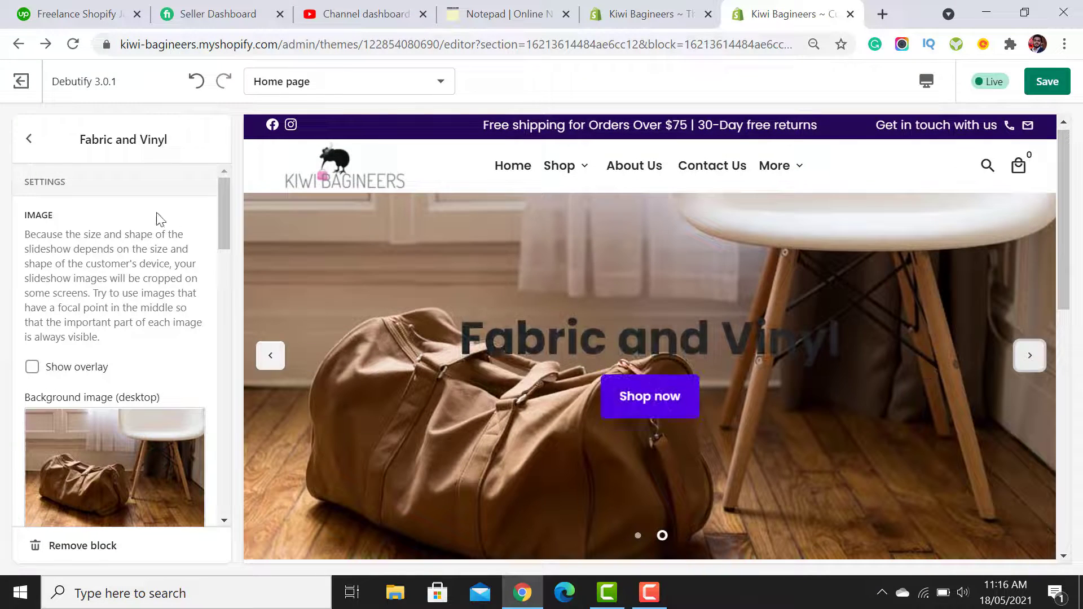
- Turn the overlay back on for the Fabric and Vinyl slide and the Bag Hardware slide
{"action": "left_click", "coordinate": [32, 368]}
{"action": "left_click", "coordinate": [29, 139]}
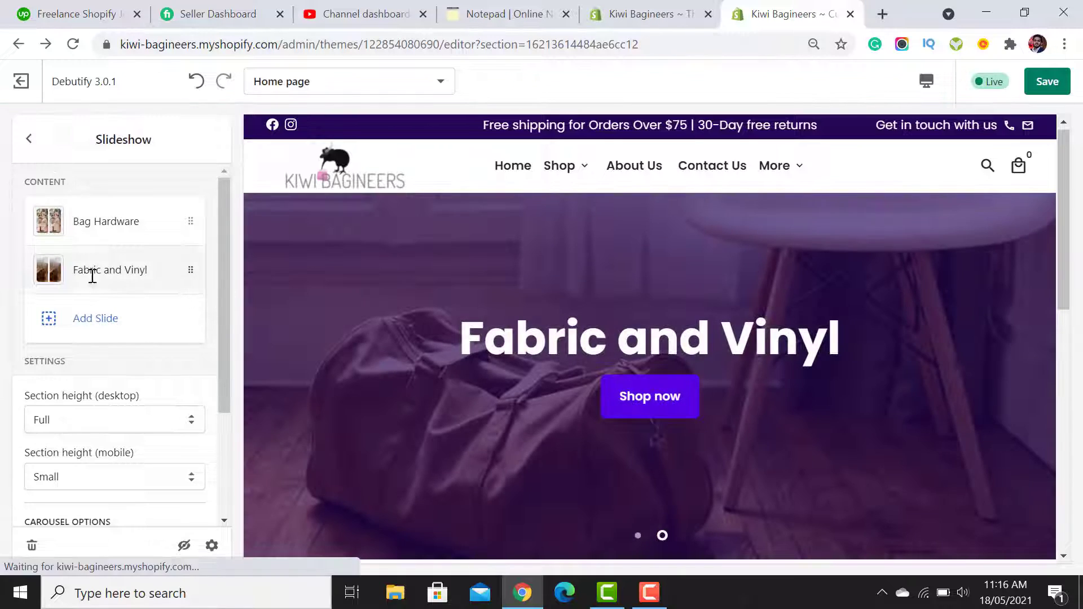
{"action": "left_click", "coordinate": [93, 271]}
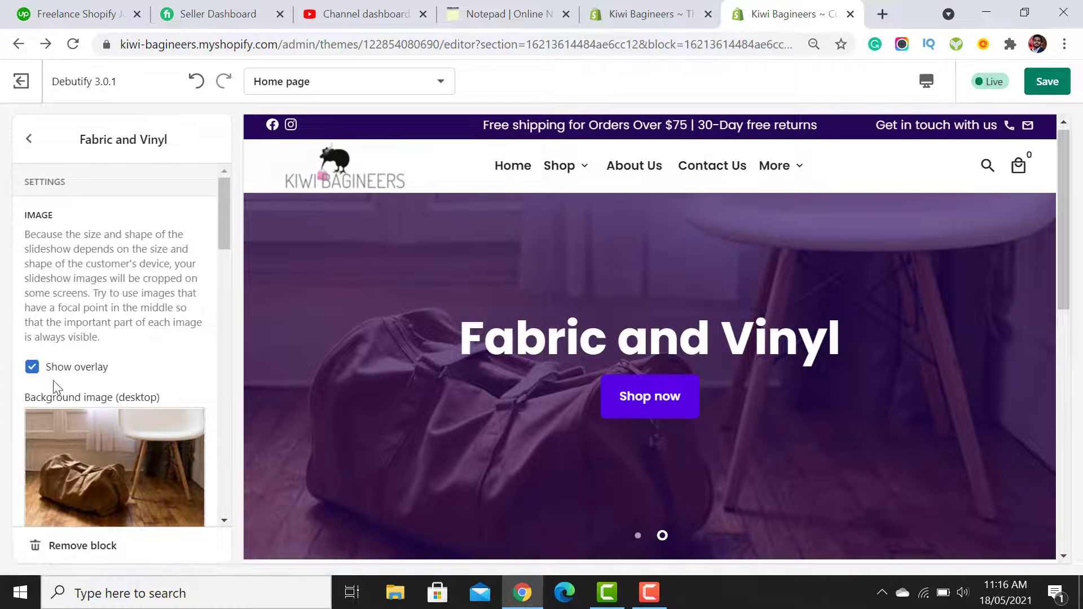
{"action": "left_click", "coordinate": [27, 139]}
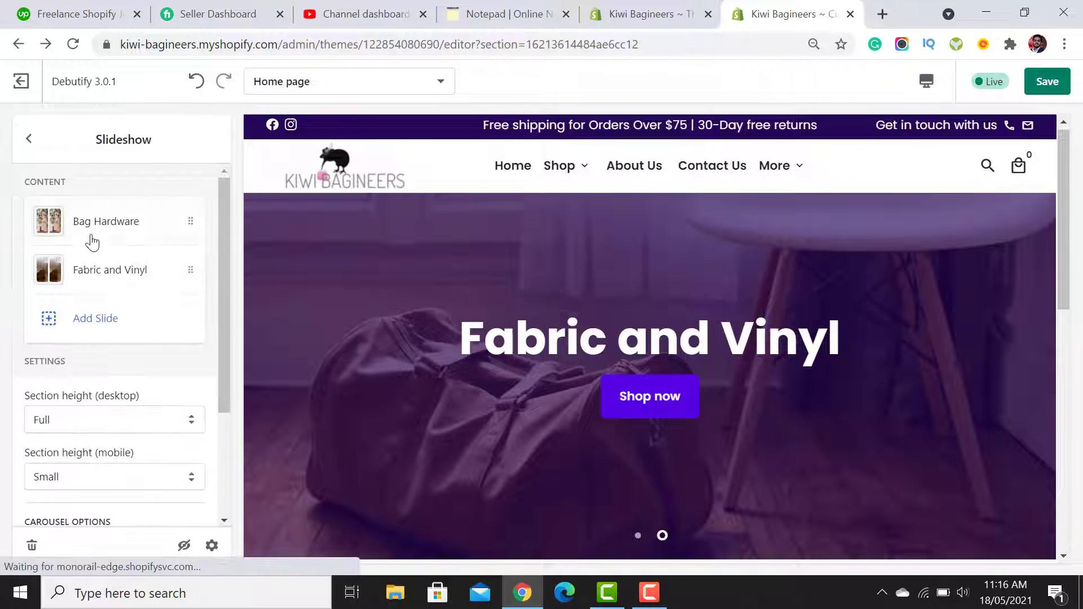
{"action": "left_click", "coordinate": [90, 228]}
{"action": "left_click", "coordinate": [29, 139]}
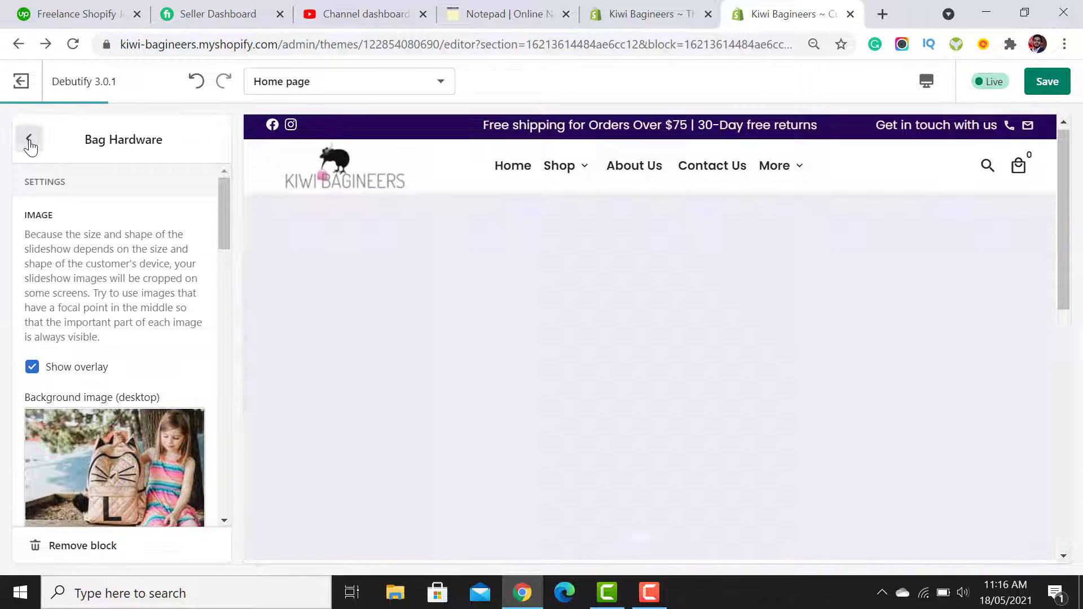
- Set the image overlay opacity to 22% in the theme's color settings and save the changes
{"action": "left_click_drag", "start_coordinate": [225, 239], "coordinate": [224, 428]}
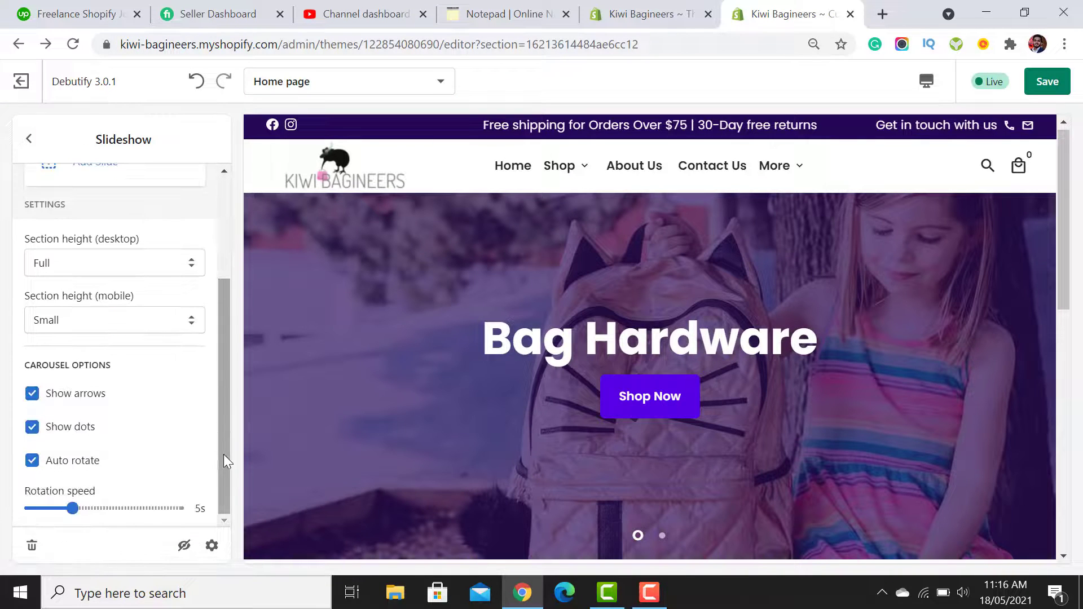
{"action": "left_click", "coordinate": [33, 149]}
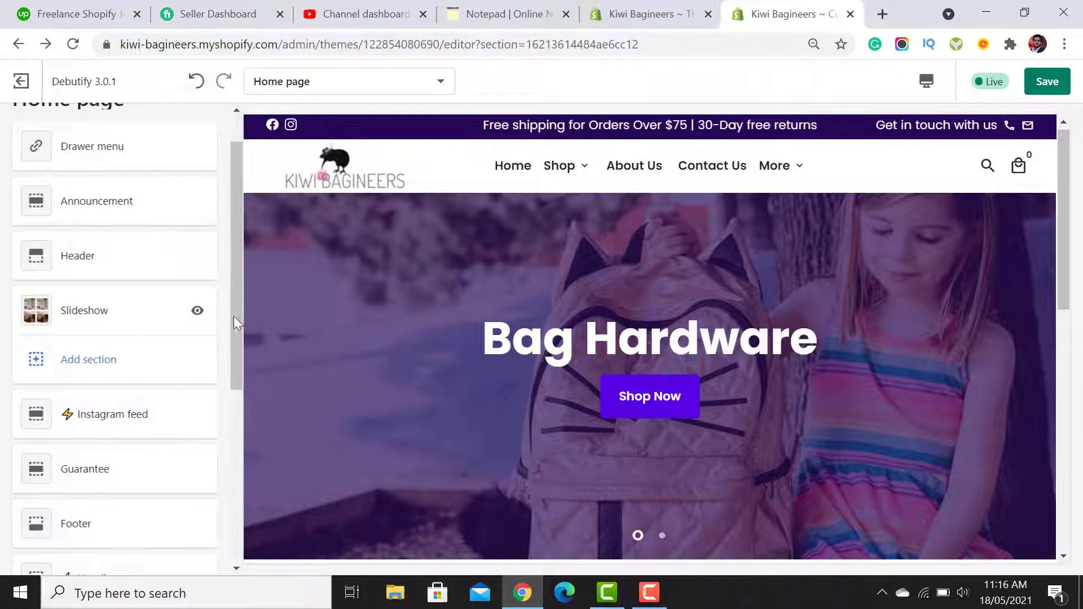
{"action": "left_click_drag", "start_coordinate": [241, 308], "coordinate": [241, 503]}
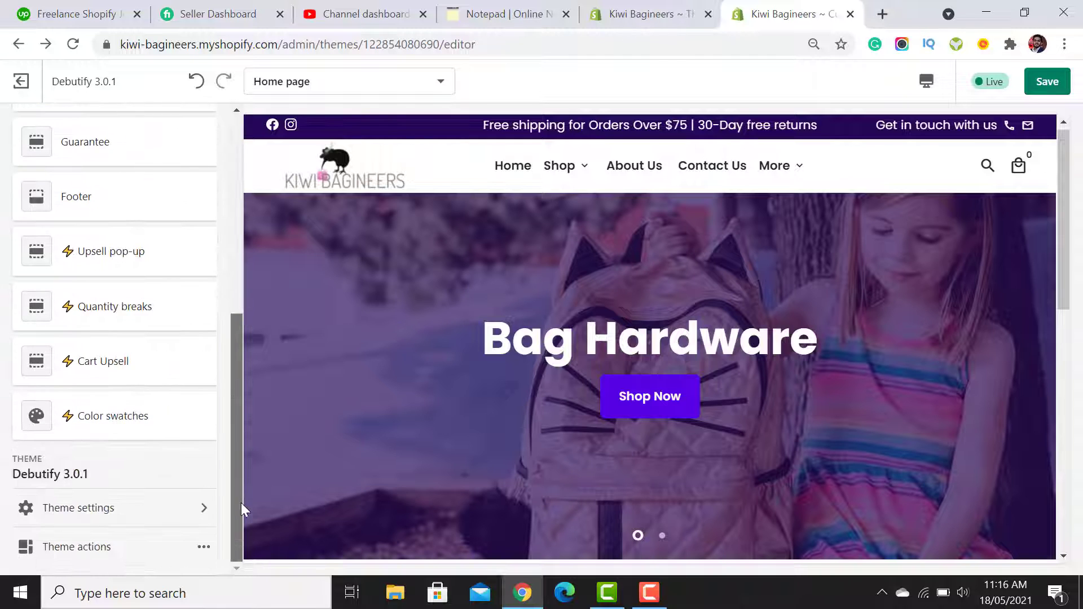
{"action": "left_click", "coordinate": [96, 508]}
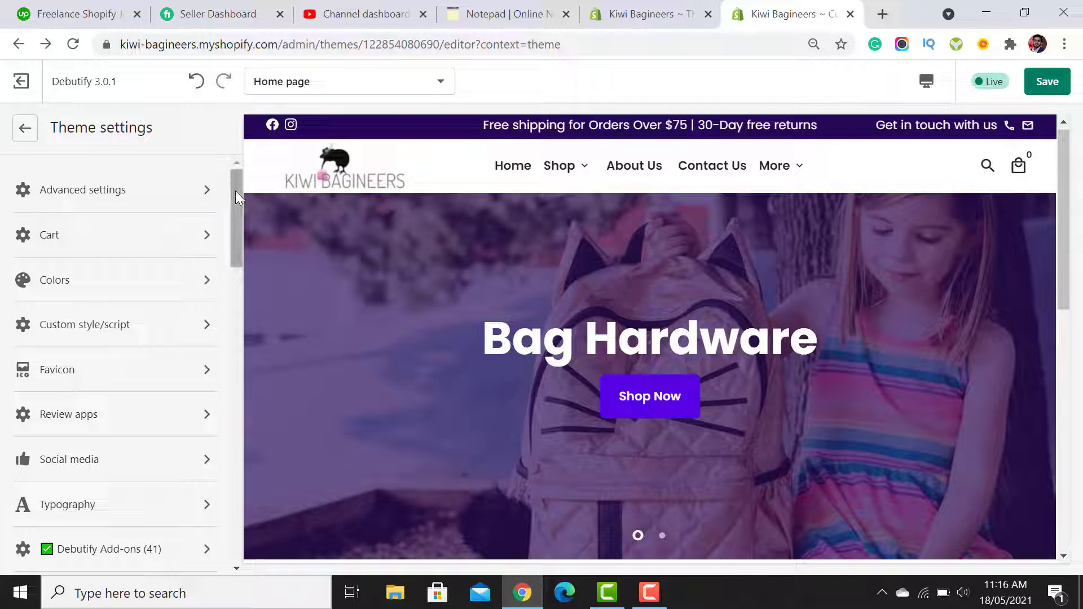
{"action": "left_click_drag", "start_coordinate": [235, 191], "coordinate": [245, 550]}
{"action": "left_click", "coordinate": [119, 219]}
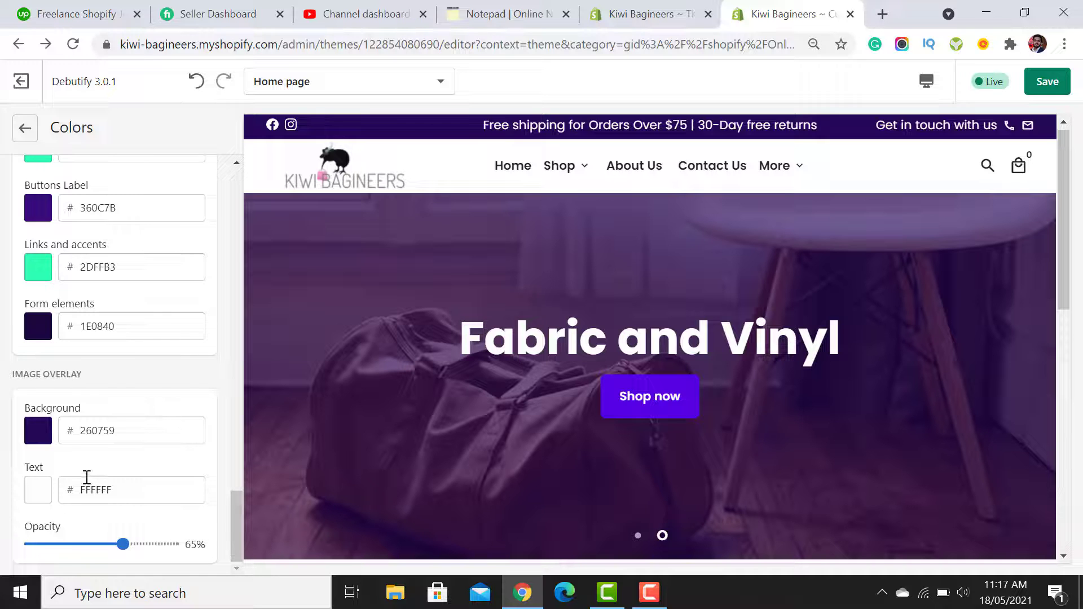
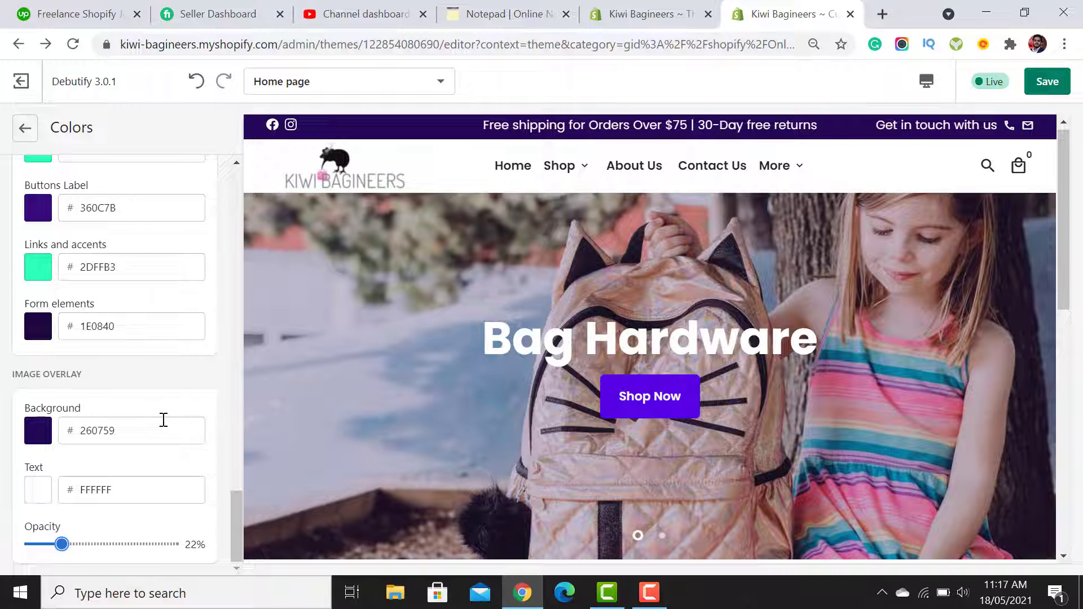
{"action": "left_click", "coordinate": [23, 130]}
{"action": "left_click", "coordinate": [22, 130]}
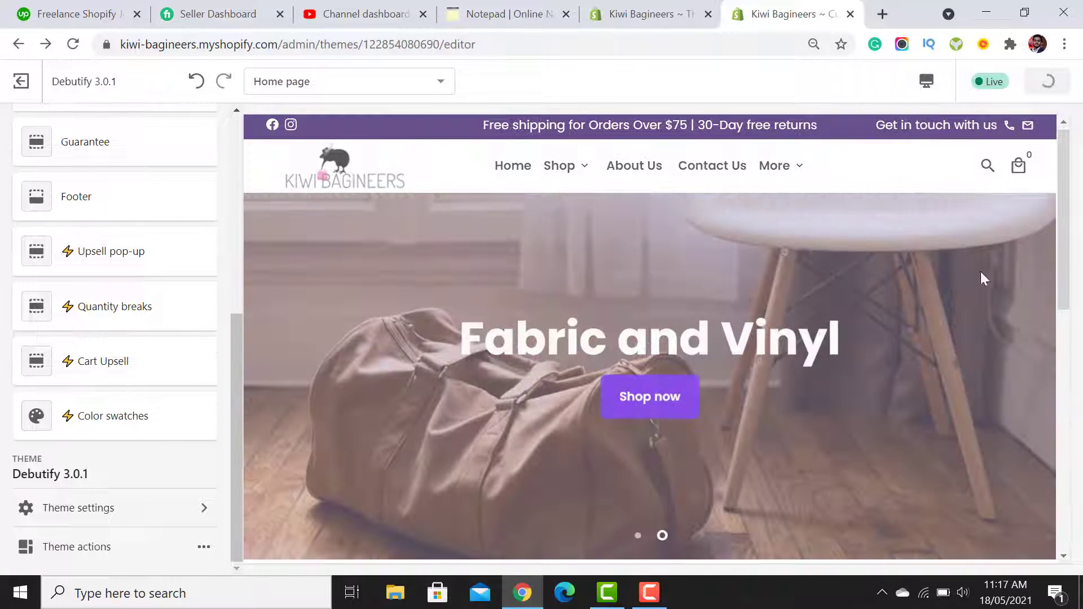
{"action": "left_click", "coordinate": [1057, 82]}
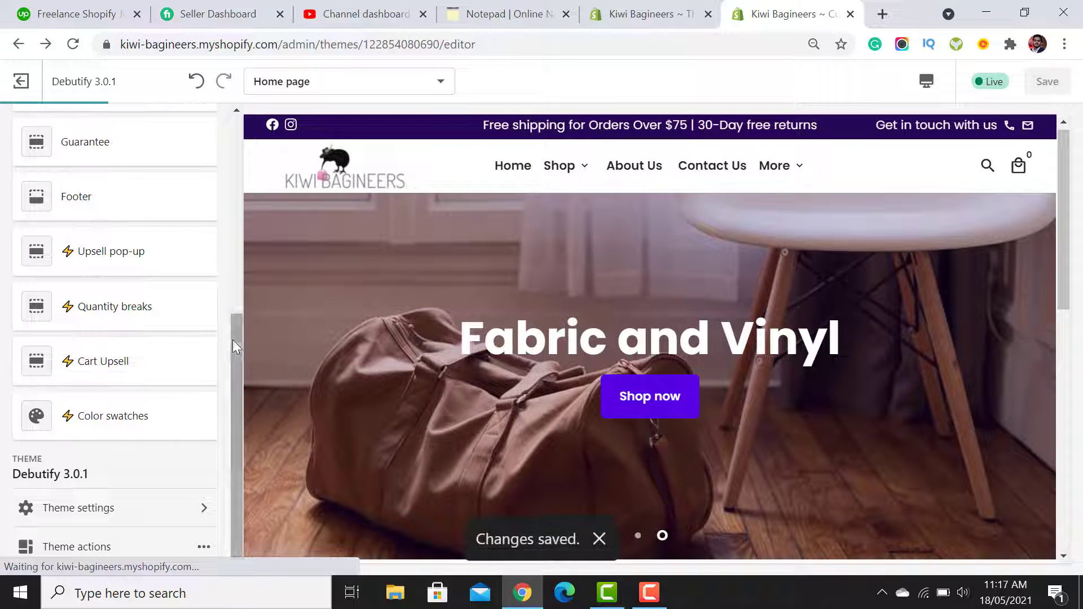
- Add a Featured collection section to the home page below the slideshow
{"action": "left_click_drag", "start_coordinate": [232, 340], "coordinate": [222, 189]}
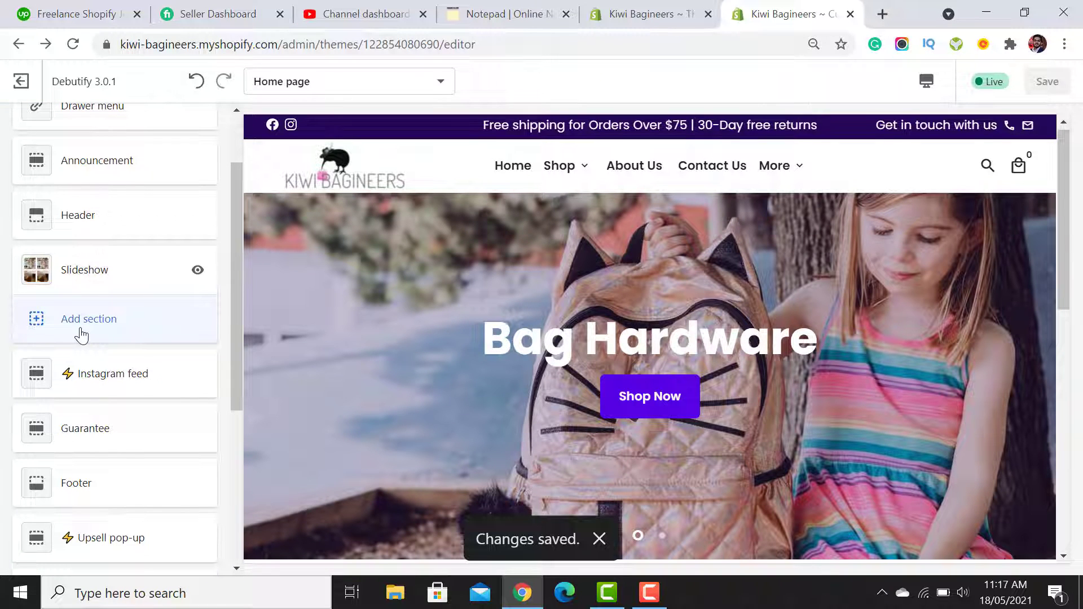
{"action": "left_click", "coordinate": [82, 334]}
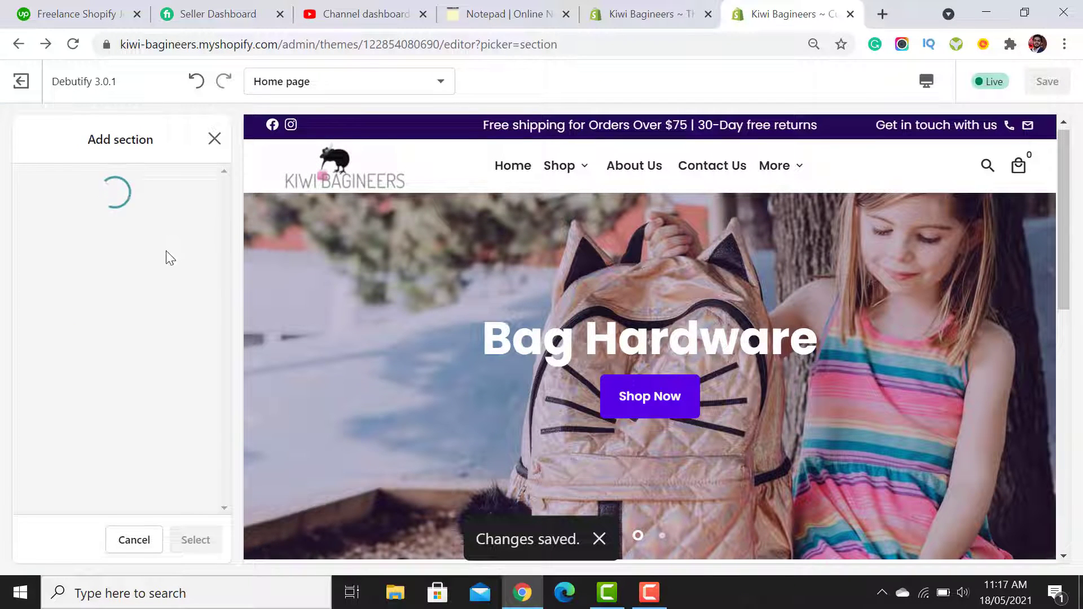
{"action": "scroll", "coordinate": [848, 310], "scroll_direction": "down", "scroll_amount": 4}
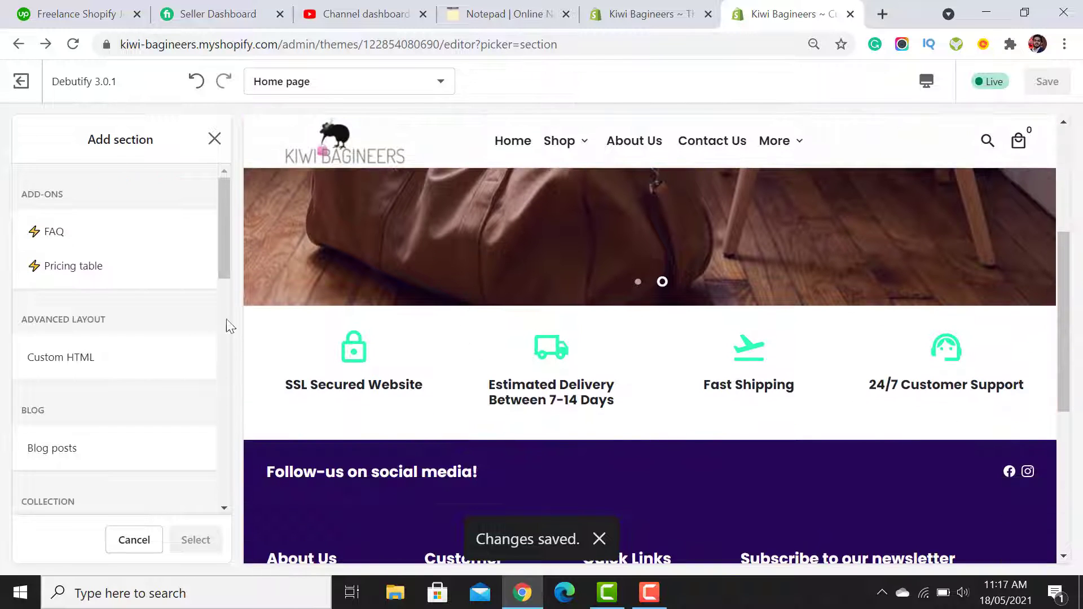
{"action": "left_click_drag", "start_coordinate": [222, 205], "coordinate": [224, 300]}
{"action": "left_click", "coordinate": [87, 267]}
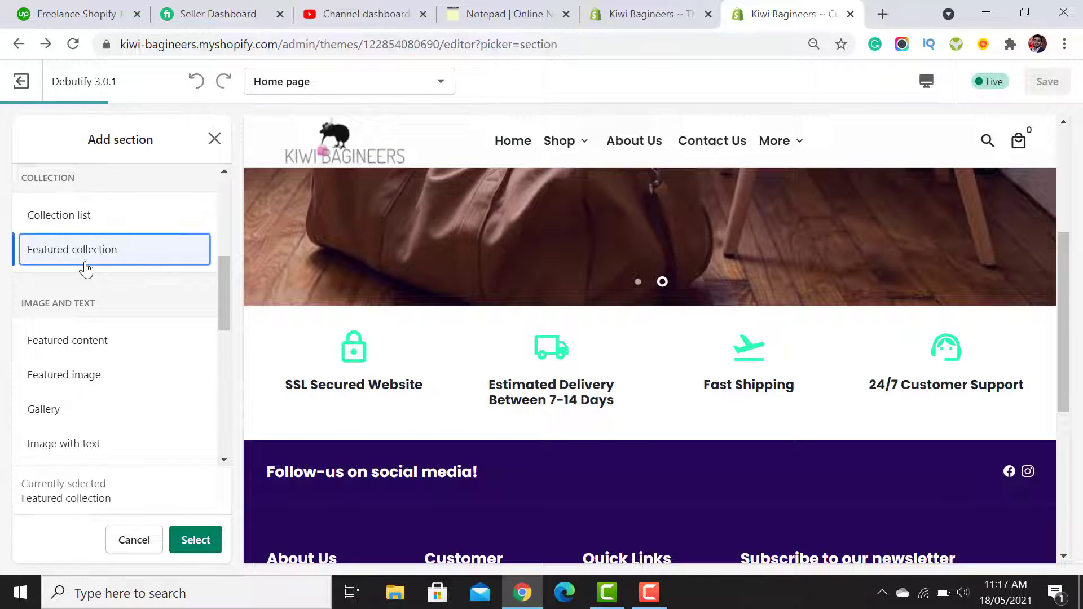
{"action": "left_click", "coordinate": [196, 539]}
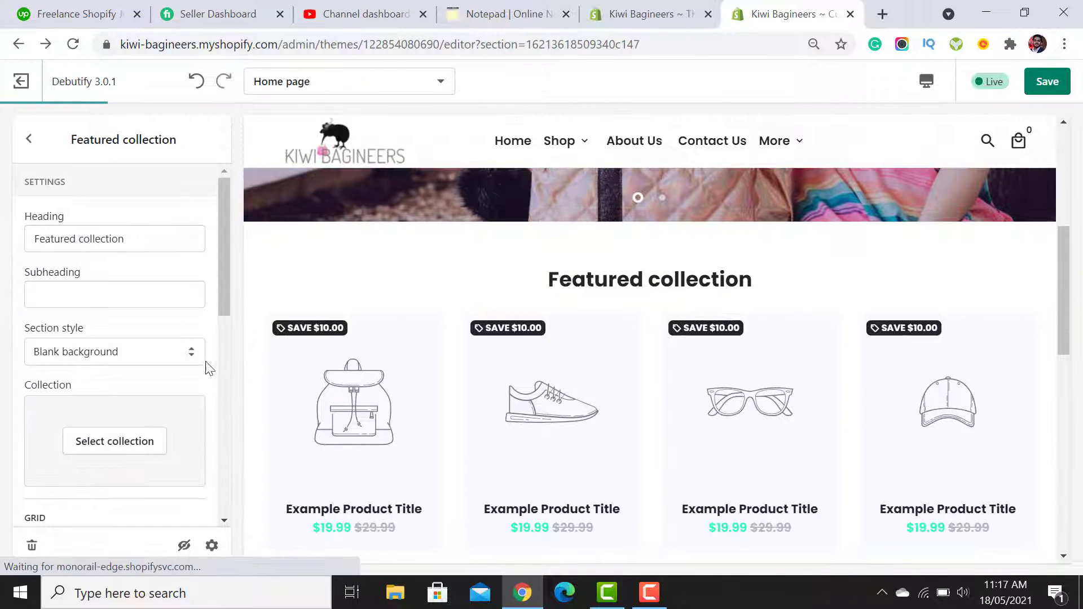
- Assign the Bag Hardware collection to the new Featured collection section
{"action": "left_click", "coordinate": [120, 454]}
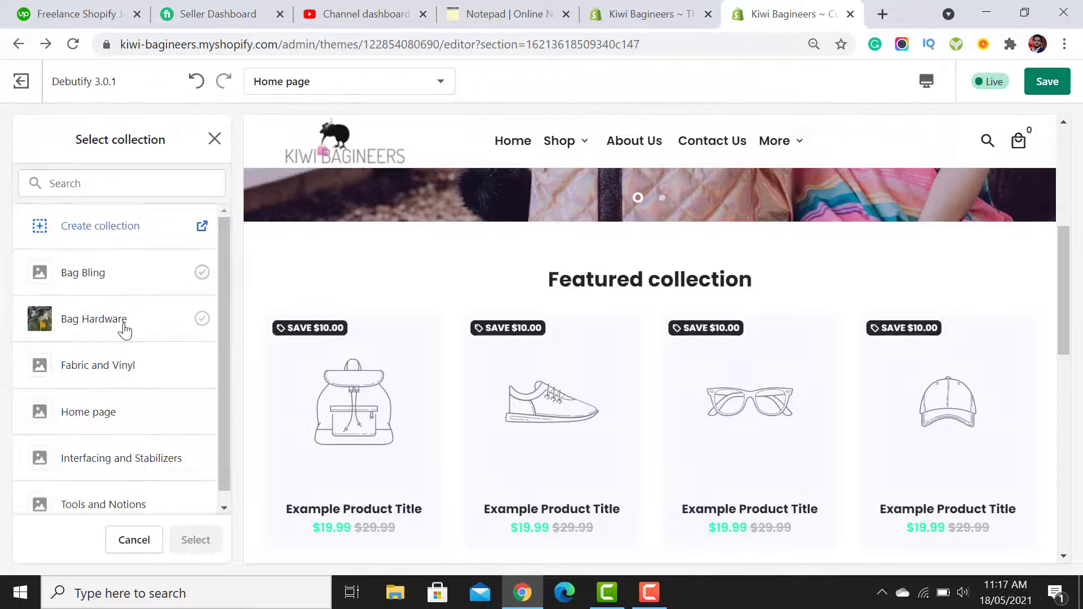
{"action": "left_click", "coordinate": [106, 317]}
{"action": "left_click", "coordinate": [196, 541]}
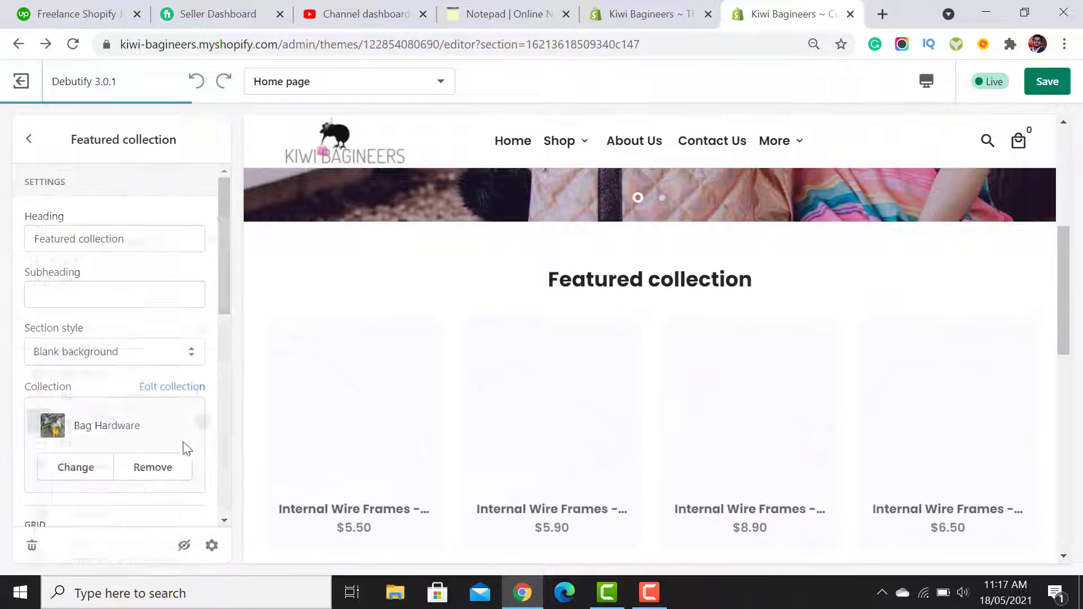
- Set the new Featured collection section's heading to "Bag Hardware"
{"action": "double_click", "coordinate": [118, 426]}
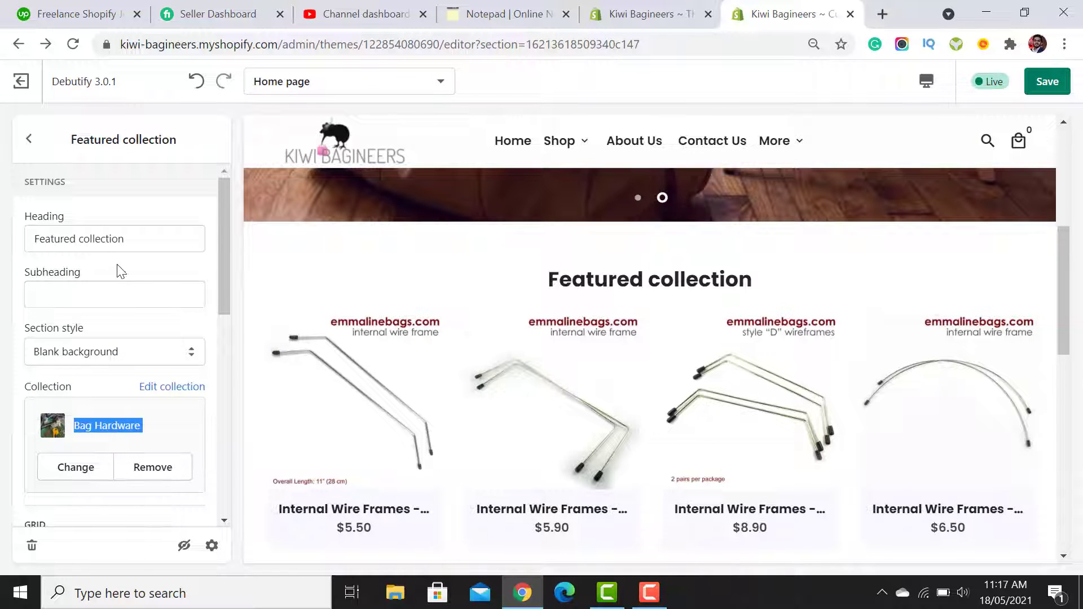
{"action": "triple_click", "coordinate": [116, 239]}
{"action": "type", "text": "Bag Hardware"}
- Show the 'View all' button in the Bag Hardware section's footer and set its button style to Full
{"action": "left_click_drag", "start_coordinate": [225, 255], "coordinate": [235, 429]}
{"action": "left_click", "coordinate": [55, 341]}
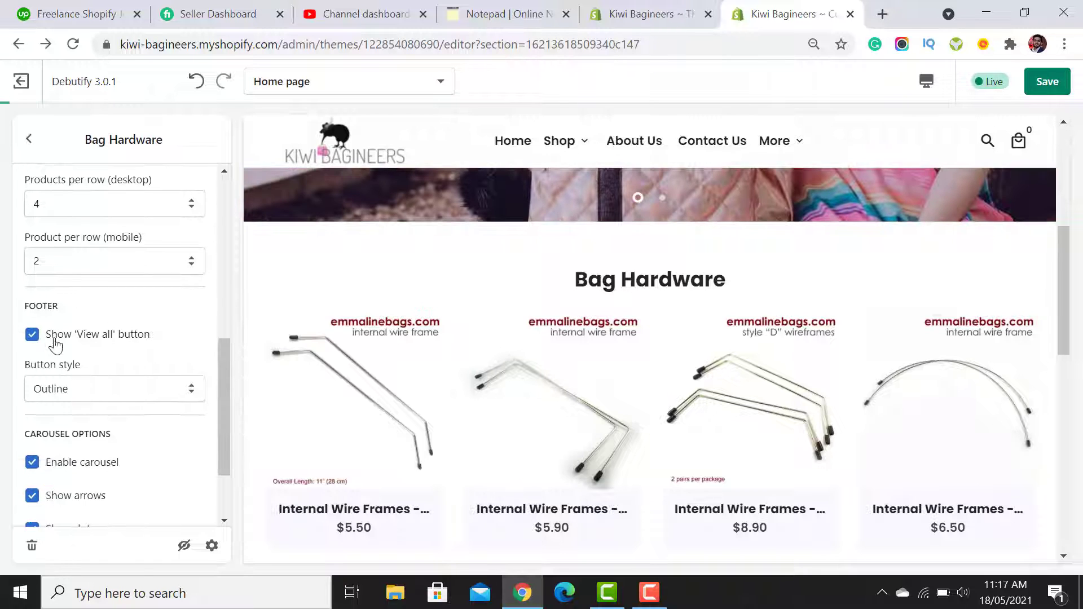
{"action": "left_click", "coordinate": [89, 388]}
{"action": "left_click", "coordinate": [72, 423]}
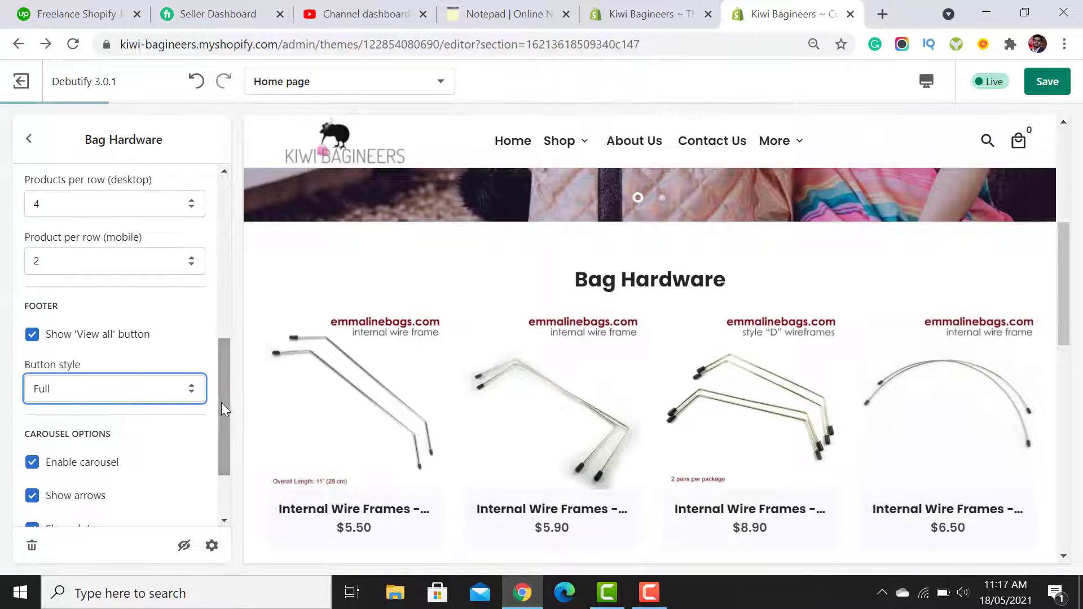
{"action": "left_click_drag", "start_coordinate": [221, 402], "coordinate": [228, 459]}
{"action": "scroll", "coordinate": [837, 353], "scroll_direction": "down", "scroll_amount": 5}
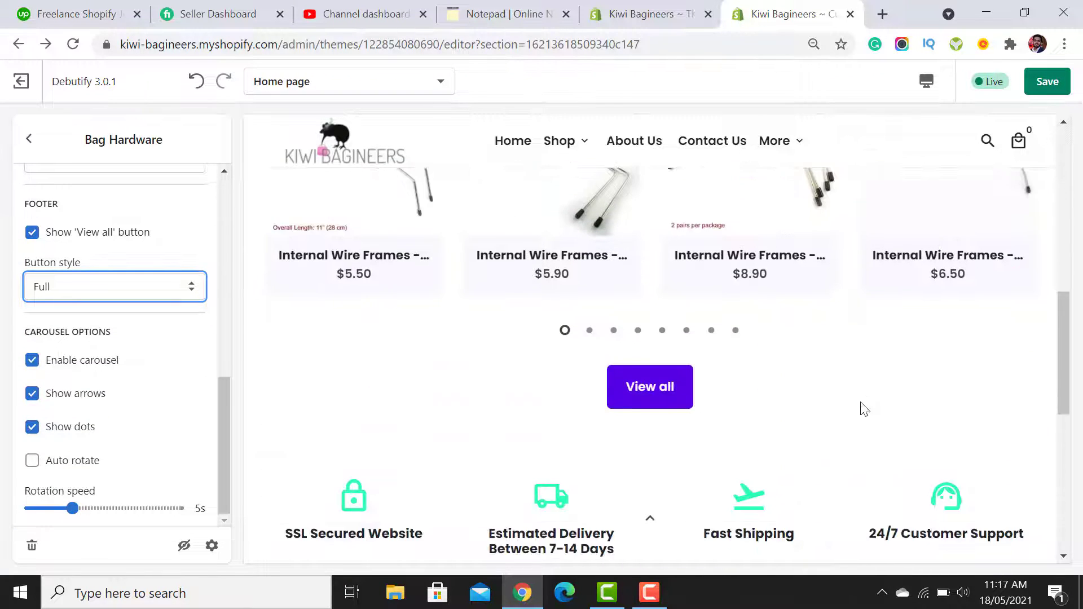
{"action": "scroll", "coordinate": [869, 435], "scroll_direction": "up", "scroll_amount": 2}
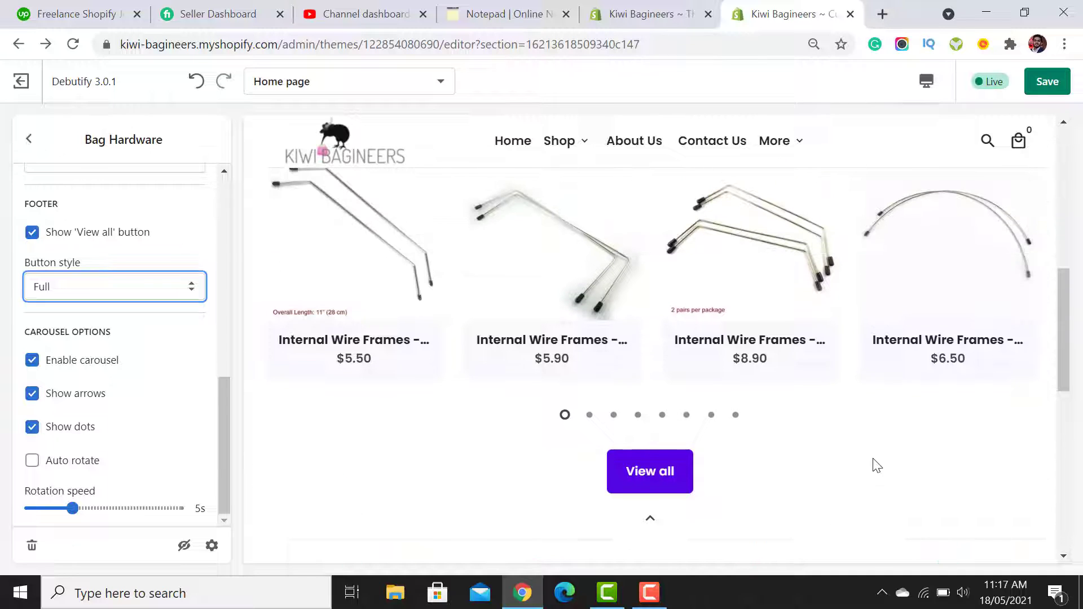
- Turn on auto rotate for the Bag Hardware section's carousel and return to the section list
{"action": "left_click", "coordinate": [71, 470]}
{"action": "left_click_drag", "start_coordinate": [225, 405], "coordinate": [235, 220]}
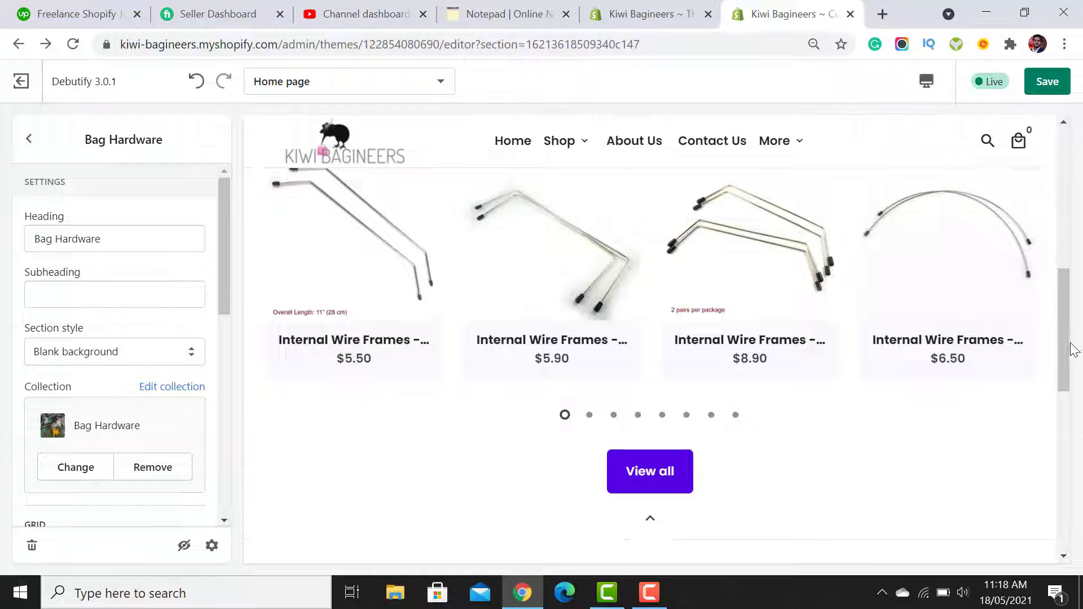
{"action": "mouse_move", "coordinate": [1073, 349]}
{"action": "left_mouse_down"}
{"action": "mouse_move", "coordinate": [1065, 339]}
{"action": "mouse_move", "coordinate": [1072, 205]}
{"action": "mouse_move", "coordinate": [1082, 400]}
{"action": "mouse_move", "coordinate": [1077, 331]}
{"action": "left_mouse_up"}
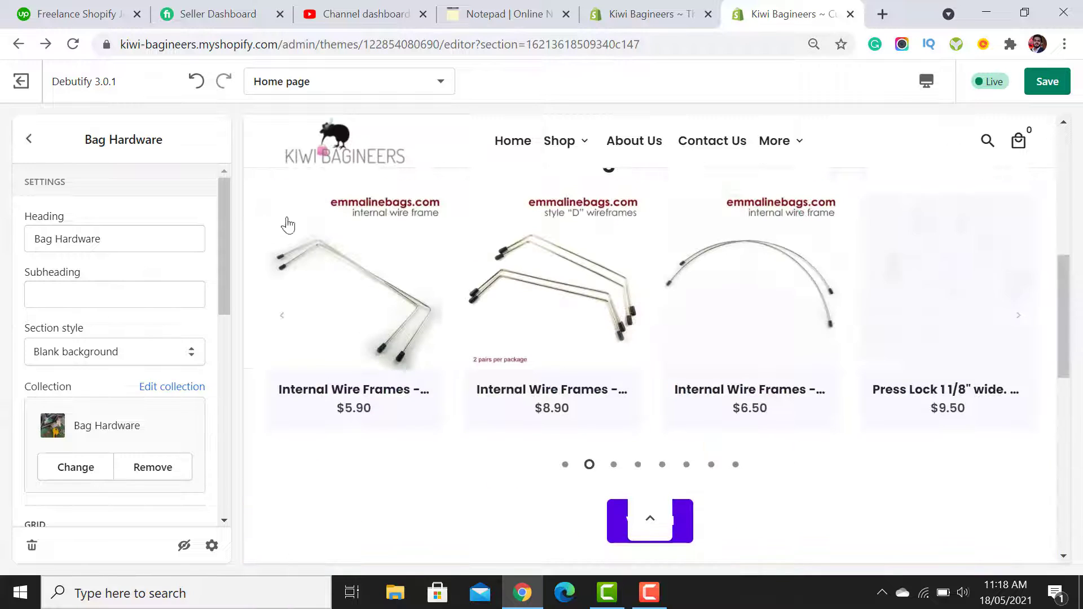
{"action": "left_click", "coordinate": [29, 138]}
- Add a Featured content section to the home page below the Bag Hardware section
{"action": "left_click_drag", "start_coordinate": [233, 219], "coordinate": [237, 266]}
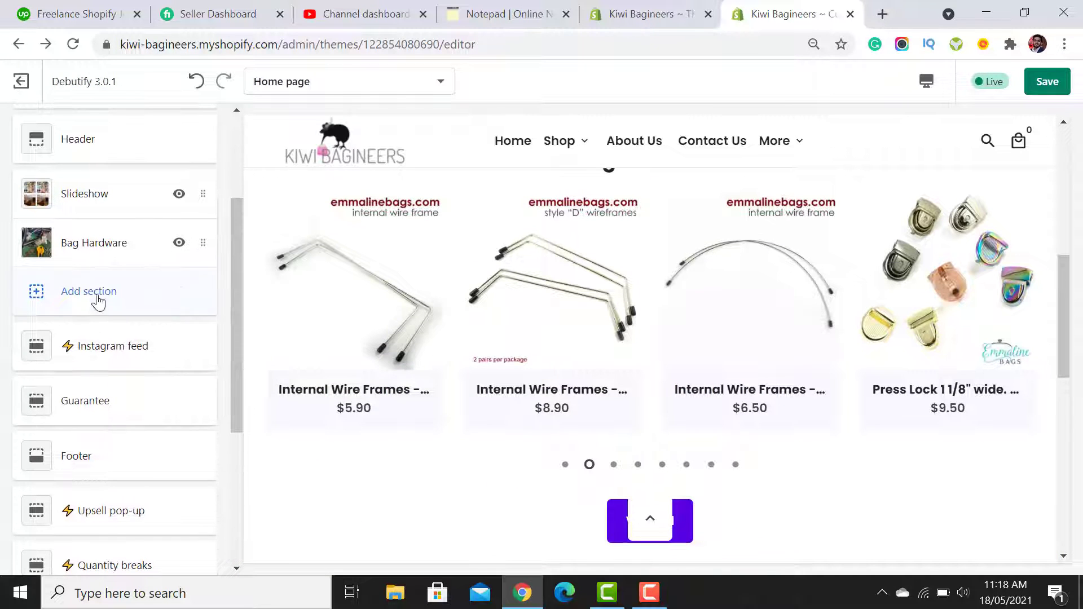
{"action": "left_click", "coordinate": [90, 294]}
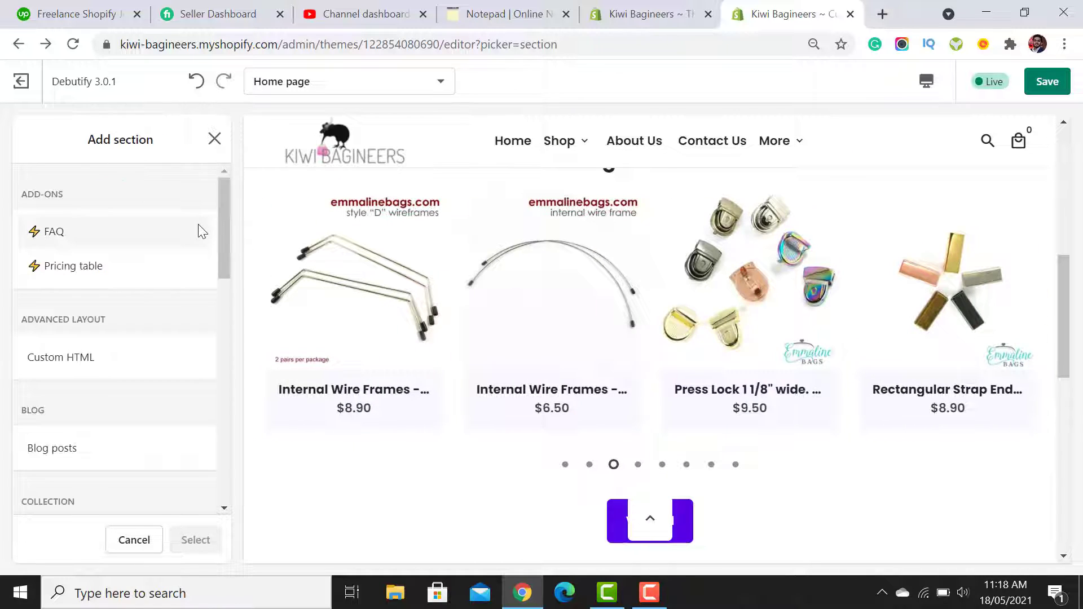
{"action": "left_click_drag", "start_coordinate": [224, 222], "coordinate": [232, 349]}
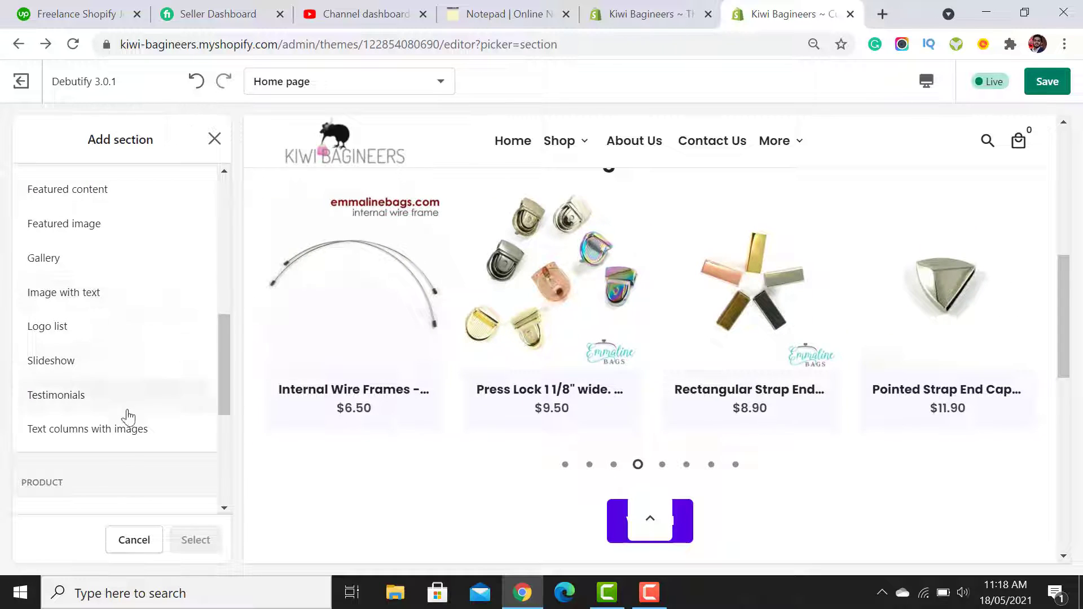
{"action": "scroll", "coordinate": [128, 418], "scroll_direction": "down", "scroll_amount": 5}
{"action": "scroll", "coordinate": [128, 418], "scroll_direction": "up", "scroll_amount": 5}
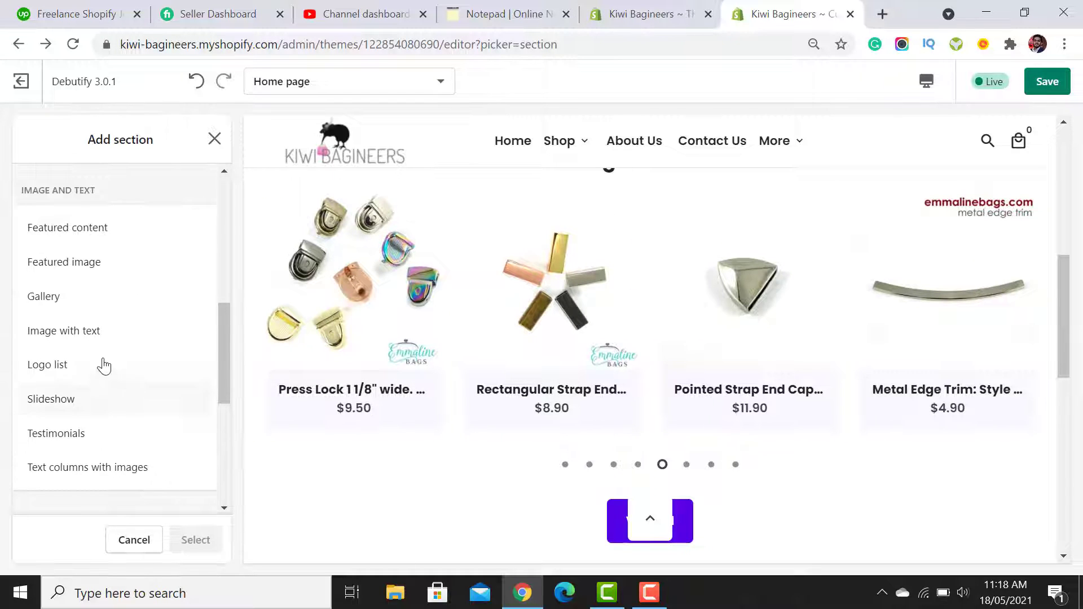
{"action": "left_click", "coordinate": [119, 236]}
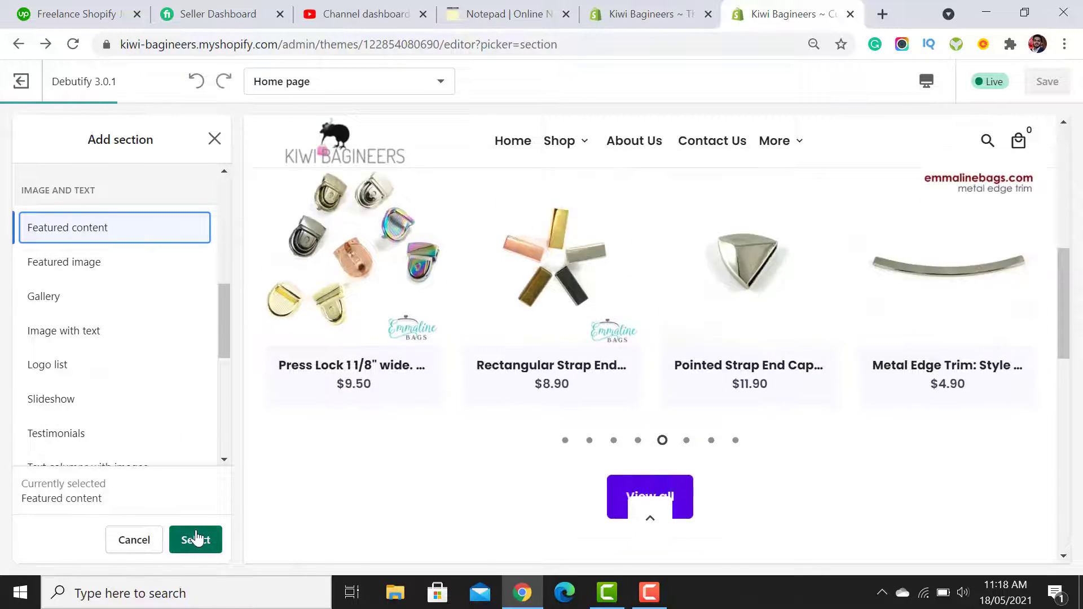
{"action": "left_click", "coordinate": [193, 538]}
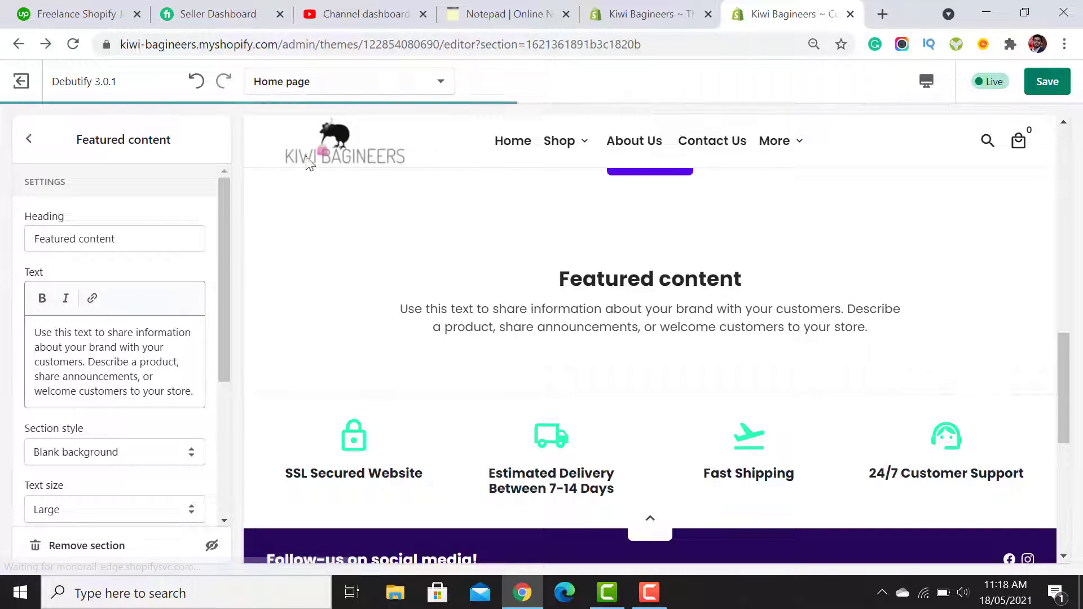
- Copy "Kiwi Bagineers - Craft Bag-making Supplies" from the online notepad and use it as the Featured content section's heading
{"action": "left_click", "coordinate": [496, 13]}
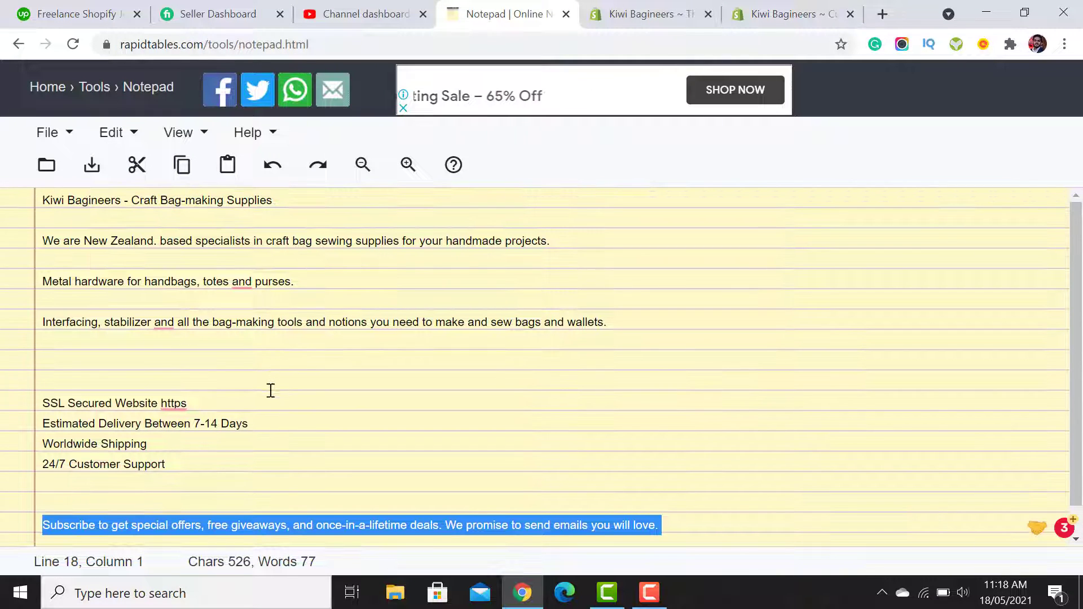
{"action": "triple_click", "coordinate": [139, 201]}
{"action": "right_click", "coordinate": [138, 201]}
{"action": "left_click", "coordinate": [225, 266]}
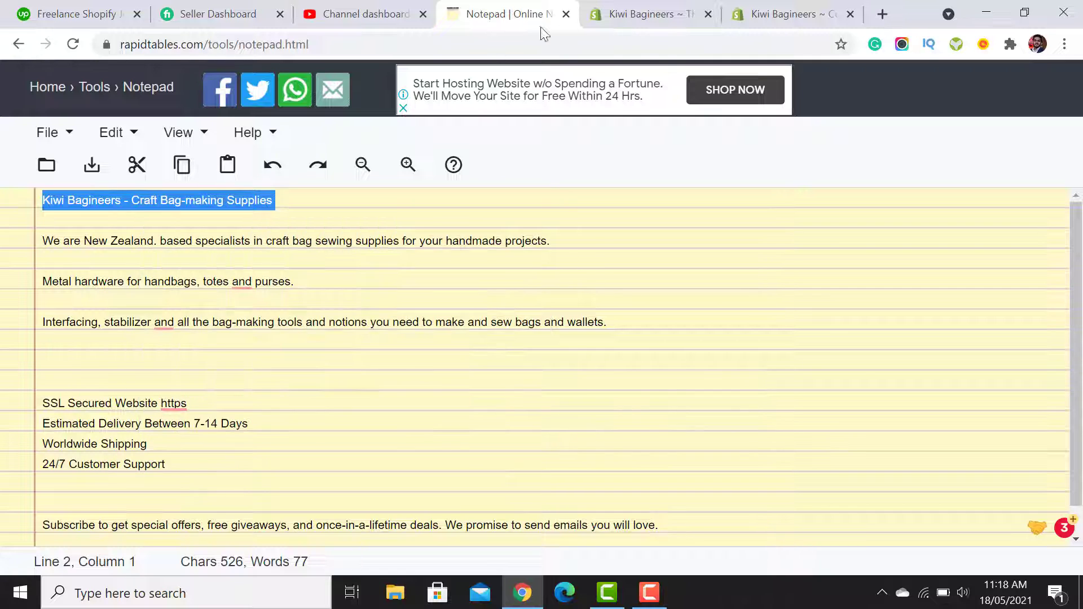
{"action": "left_click", "coordinate": [632, 14]}
{"action": "left_click_drag", "start_coordinate": [771, 7], "coordinate": [648, 11]}
{"action": "triple_click", "coordinate": [138, 235]}
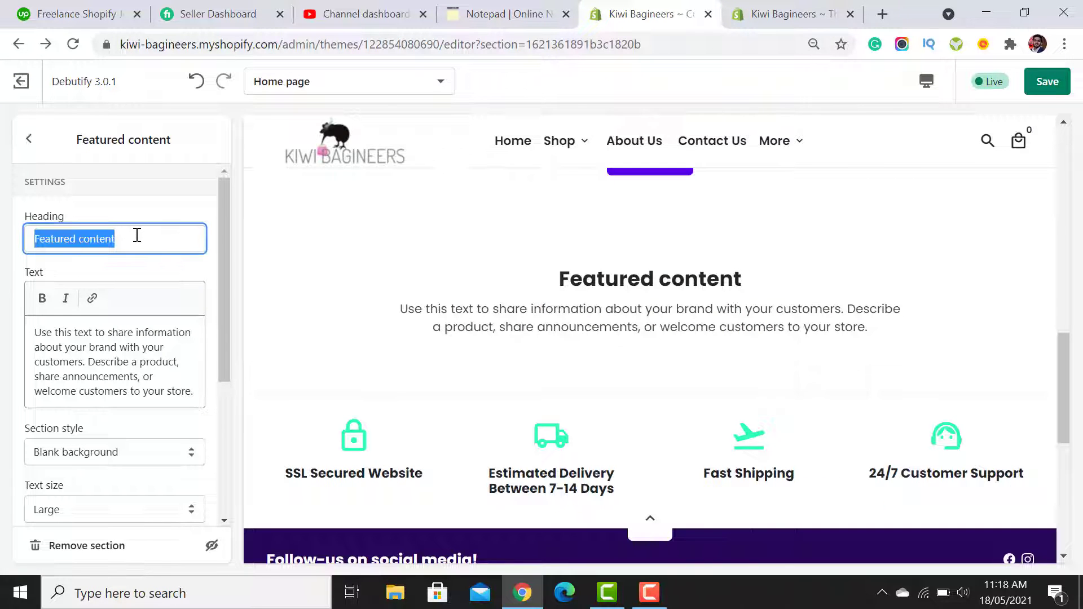
{"action": "key", "text": "ctrl+v"}
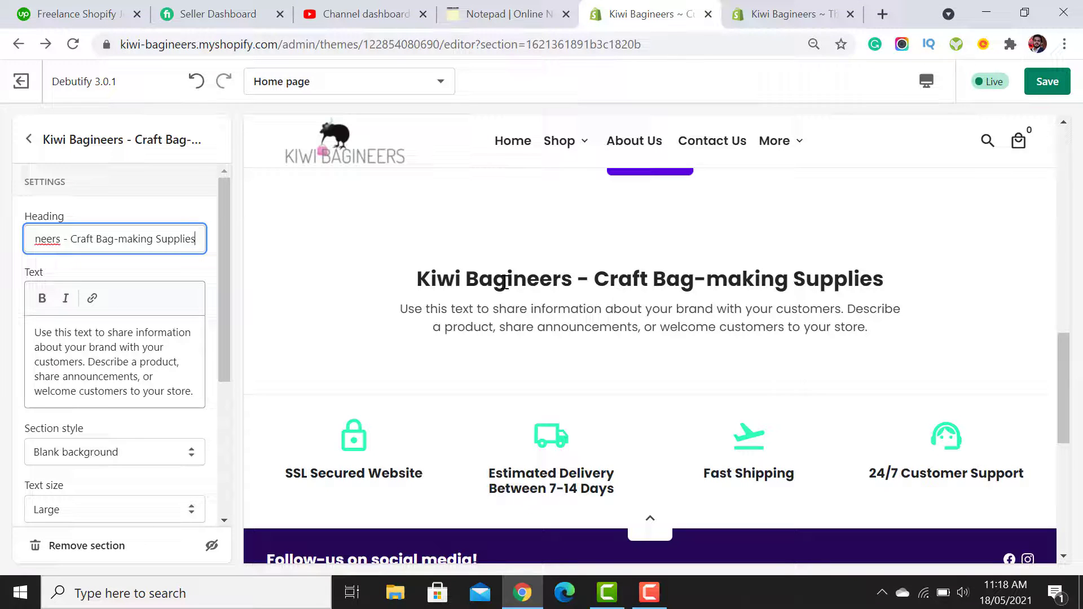
- Replace the Featured content section's placeholder text with the three descriptive paragraphs from the online notepad, from "We are New Zealand" to "bags and wallets"
{"action": "left_click", "coordinate": [507, 12]}
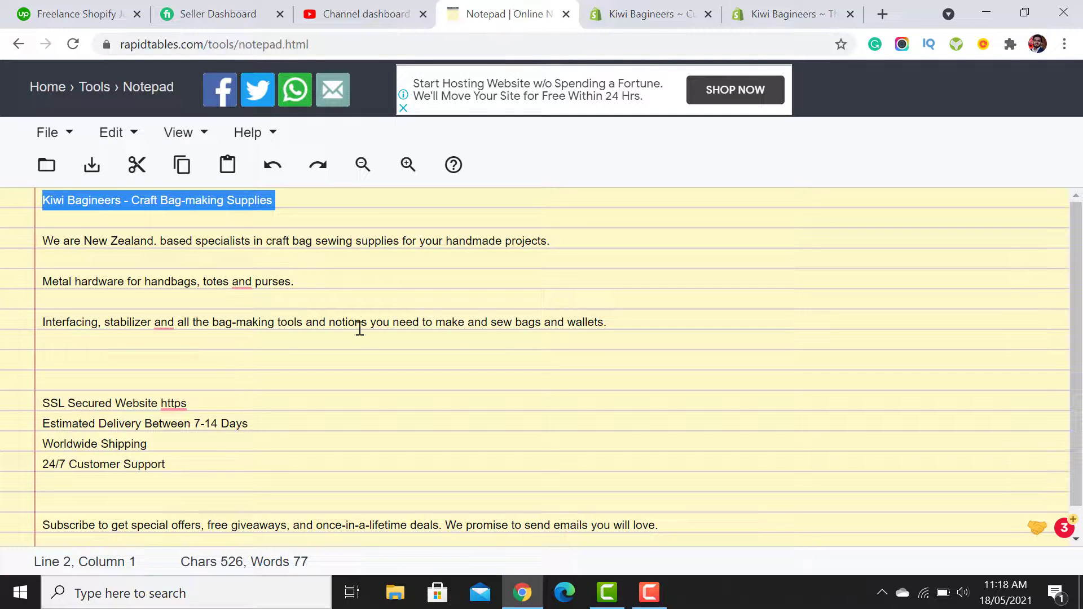
{"action": "left_click_drag", "start_coordinate": [619, 321], "coordinate": [50, 240]}
{"action": "right_click", "coordinate": [67, 239]}
{"action": "left_click", "coordinate": [135, 305]}
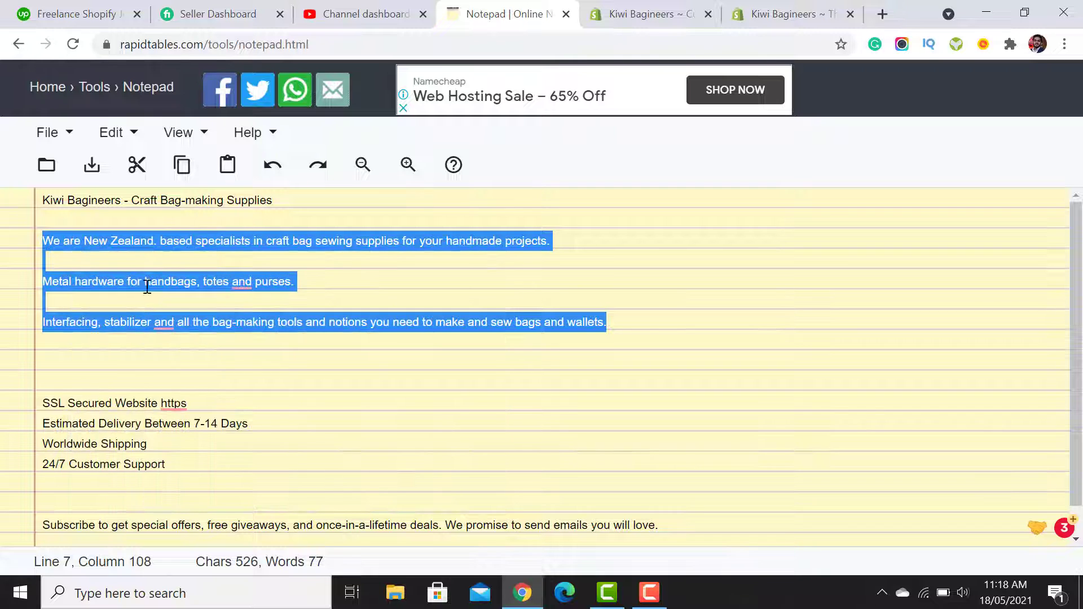
{"action": "left_click", "coordinate": [643, 13]}
{"action": "left_click", "coordinate": [135, 398]}
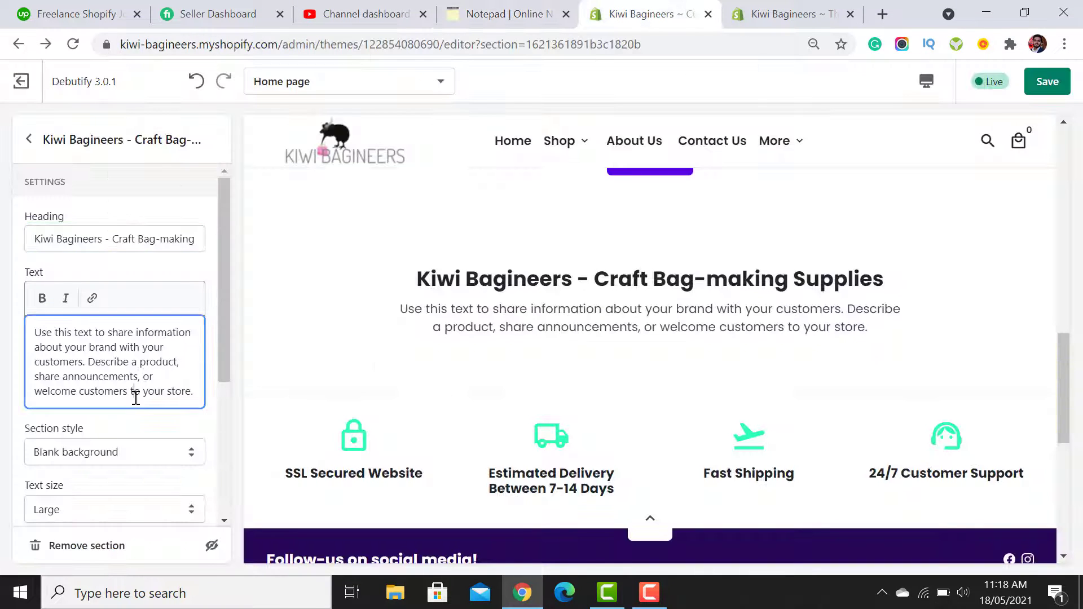
{"action": "key", "text": "ctrl+a"}
{"action": "key", "text": "ctrl+v"}
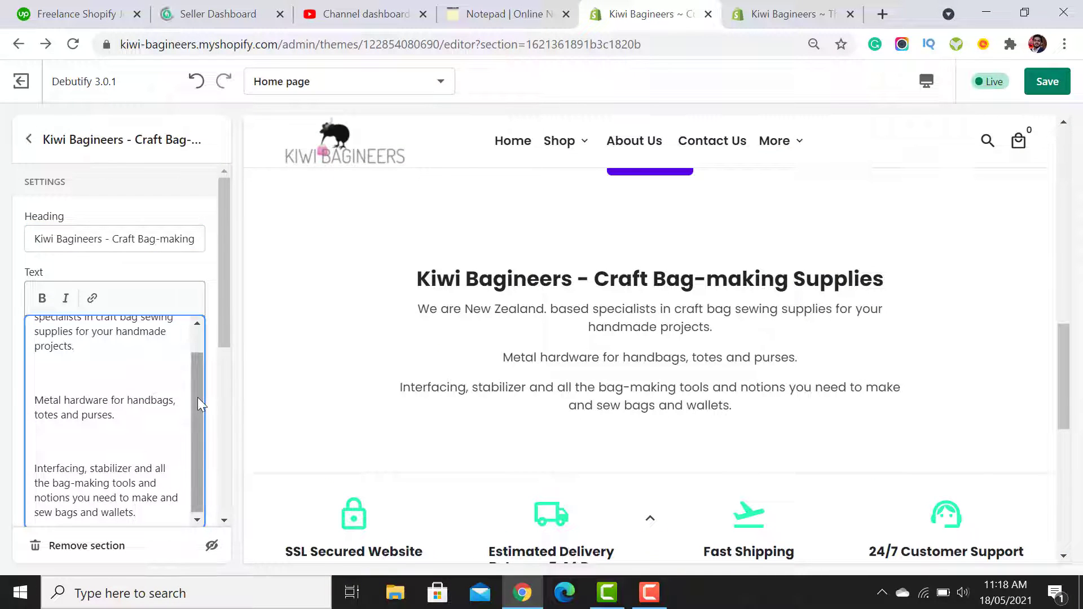
- Remove the extra blank lines between the paragraphs in the Featured content text and return to the section list
{"action": "left_click_drag", "start_coordinate": [198, 397], "coordinate": [202, 341]}
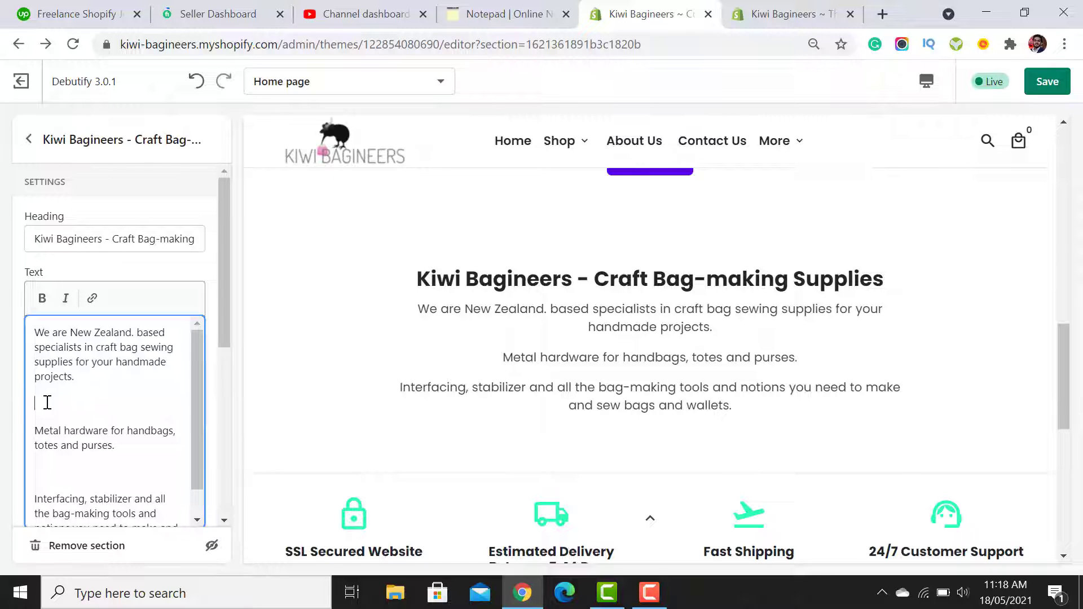
{"action": "key", "text": "BackSpace"}
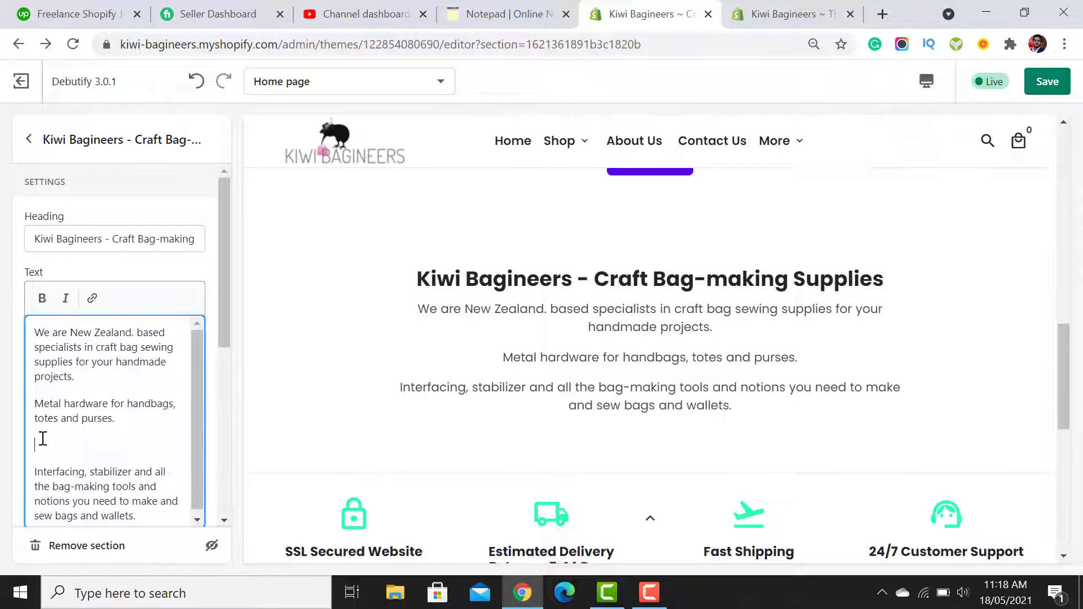
{"action": "key", "text": "BackSpace"}
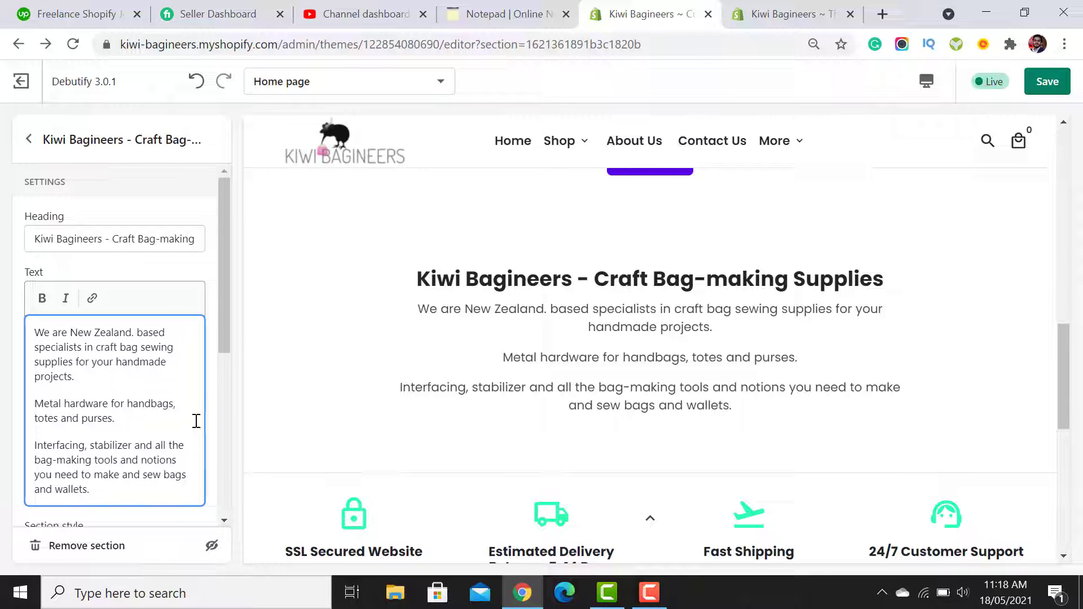
{"action": "left_click_drag", "start_coordinate": [227, 270], "coordinate": [228, 446]}
{"action": "left_click", "coordinate": [29, 139]}
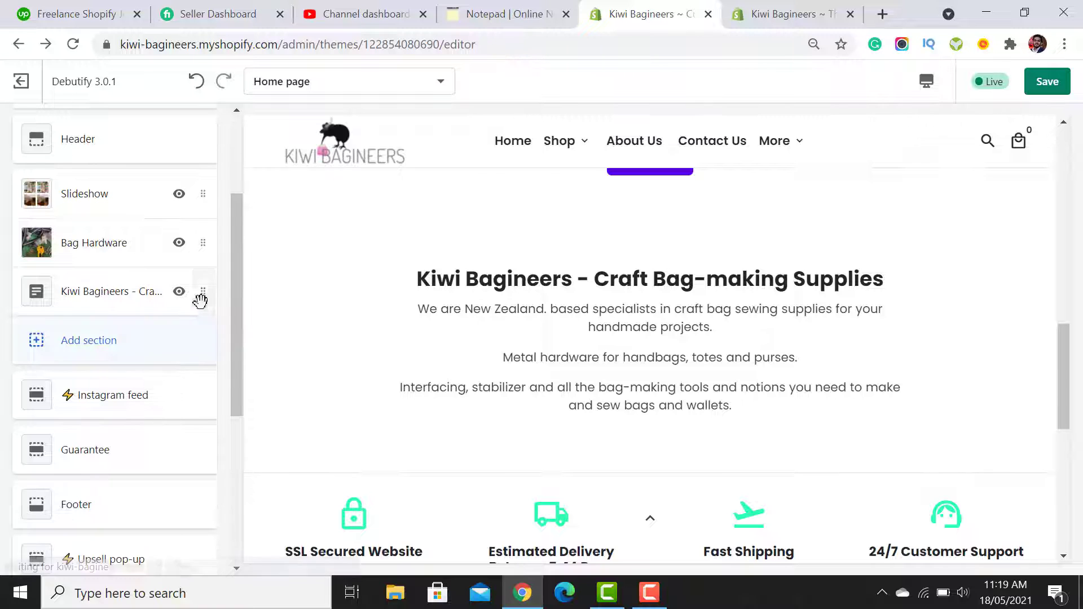
- Move the Kiwi Bagineers featured content section above Bag Hardware and review the new order in the page preview
{"action": "left_click_drag", "start_coordinate": [202, 294], "coordinate": [203, 247]}
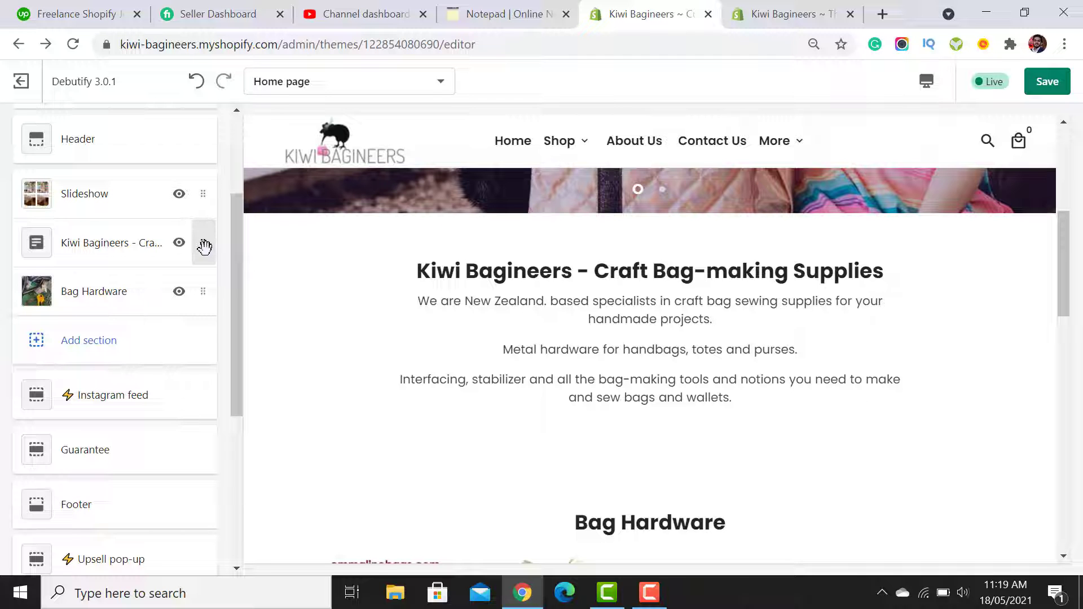
{"action": "mouse_move", "coordinate": [205, 242]}
{"action": "left_mouse_down"}
{"action": "mouse_move", "coordinate": [205, 169]}
{"action": "mouse_move", "coordinate": [206, 248]}
{"action": "left_mouse_up"}
{"action": "scroll", "coordinate": [778, 344], "scroll_direction": "up", "scroll_amount": 5}
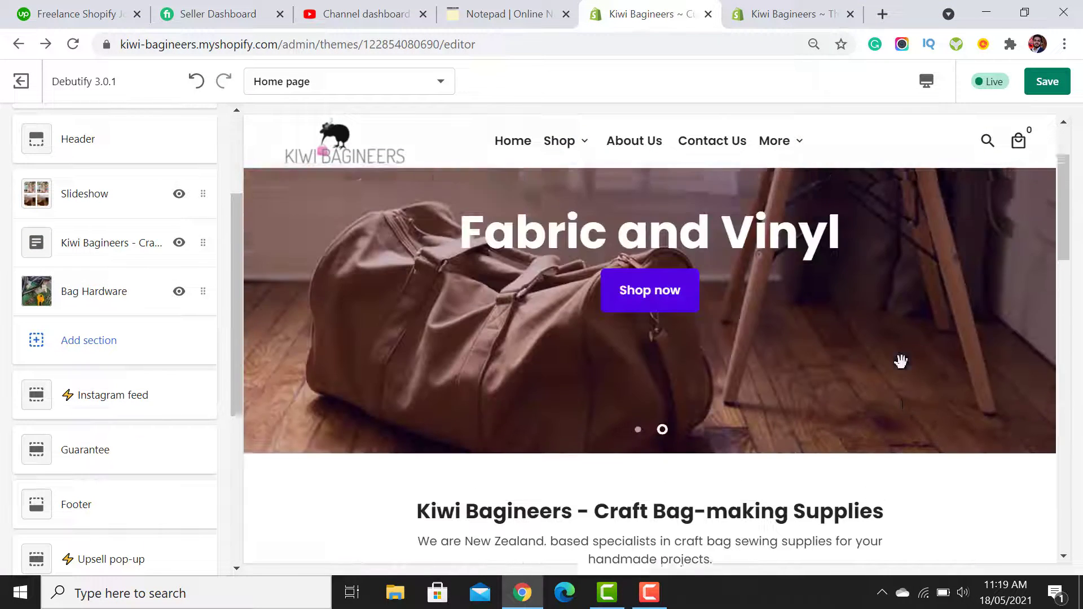
{"action": "scroll", "coordinate": [903, 383], "scroll_direction": "down", "scroll_amount": 5}
{"action": "scroll", "coordinate": [833, 421], "scroll_direction": "down", "scroll_amount": 6}
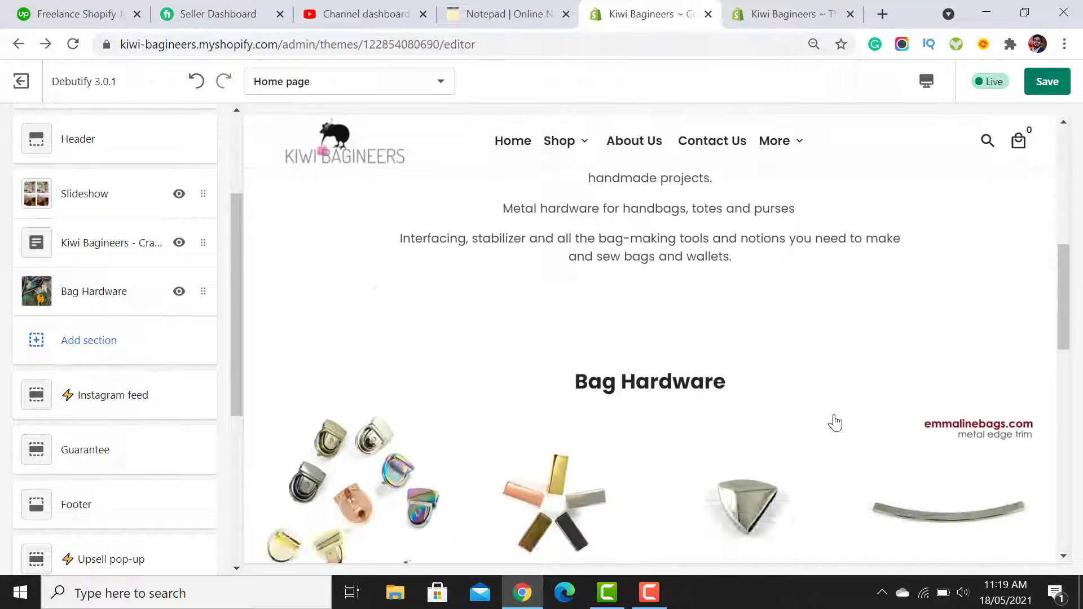
{"action": "scroll", "coordinate": [892, 480], "scroll_direction": "up", "scroll_amount": 1}
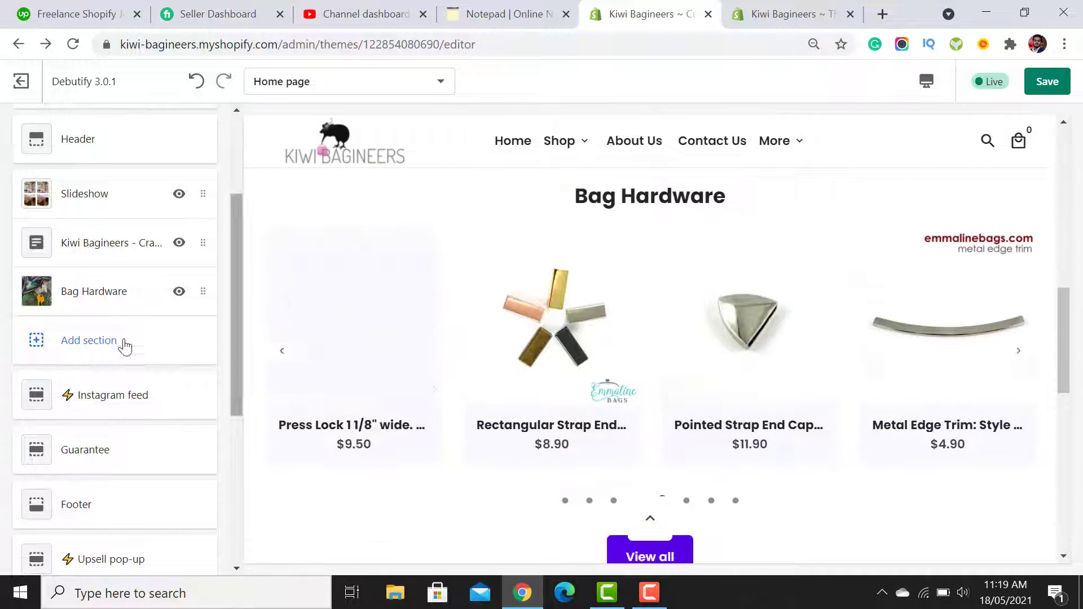
- Add a Featured product section to the home page below the Bag Hardware section
{"action": "left_click", "coordinate": [85, 342]}
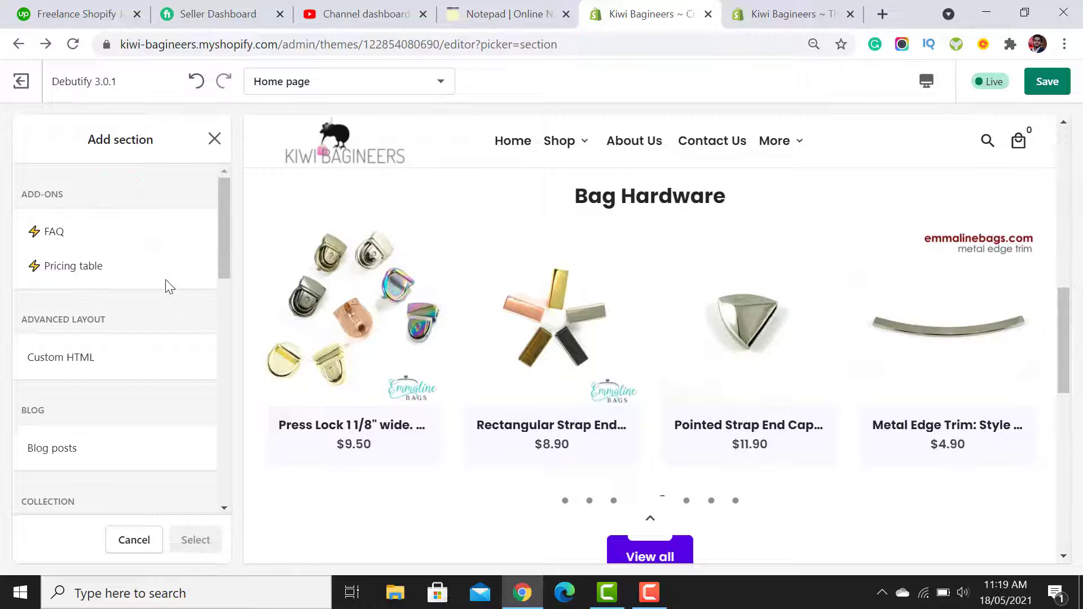
{"action": "left_click_drag", "start_coordinate": [225, 228], "coordinate": [223, 388]}
{"action": "scroll", "coordinate": [107, 373], "scroll_direction": "down", "scroll_amount": 1}
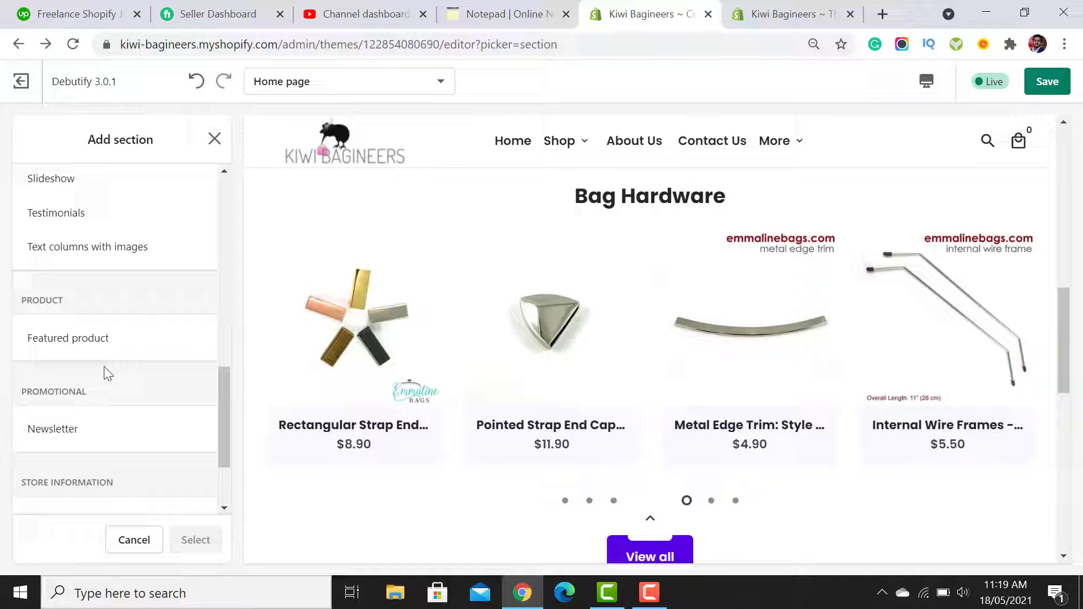
{"action": "left_click", "coordinate": [62, 338]}
{"action": "left_click", "coordinate": [194, 540]}
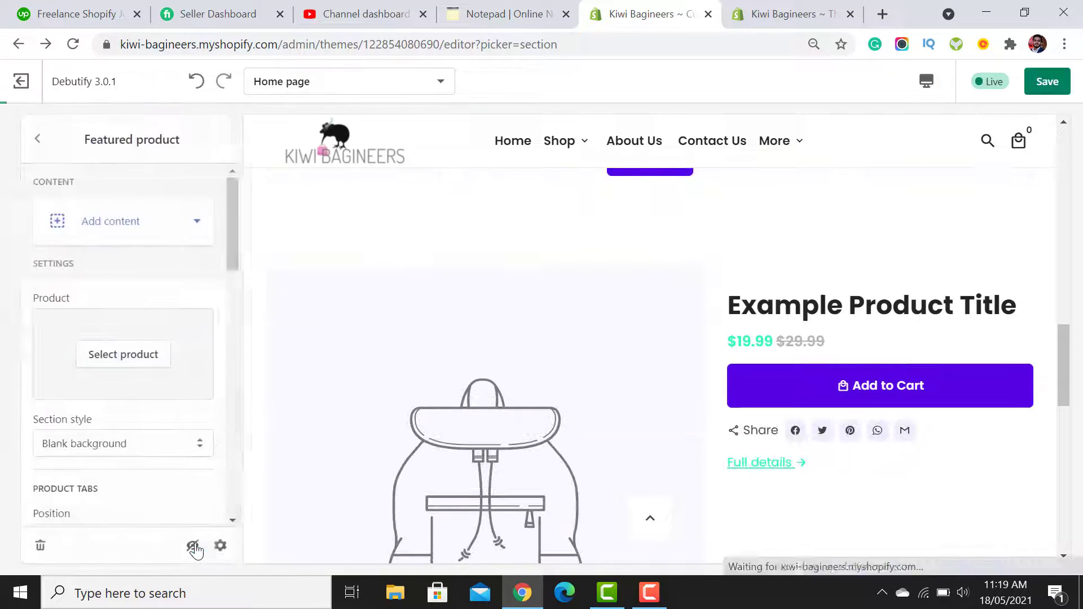
- Assign the Fold-over elastic ByAnnie 2 Yards x 20mm product to the Featured product section
{"action": "left_click", "coordinate": [101, 359]}
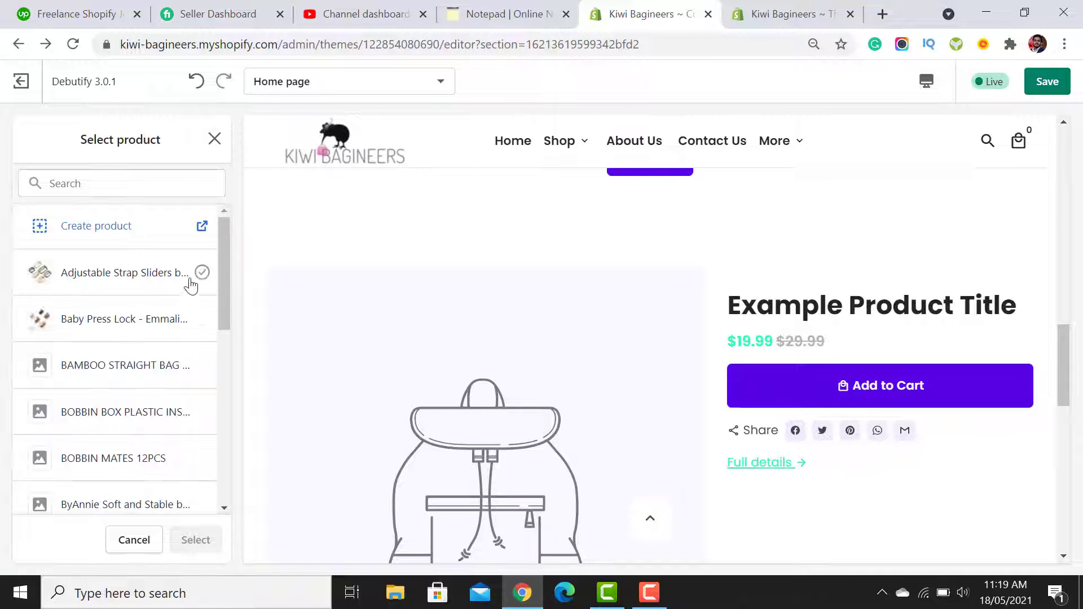
{"action": "left_click_drag", "start_coordinate": [225, 245], "coordinate": [224, 432]}
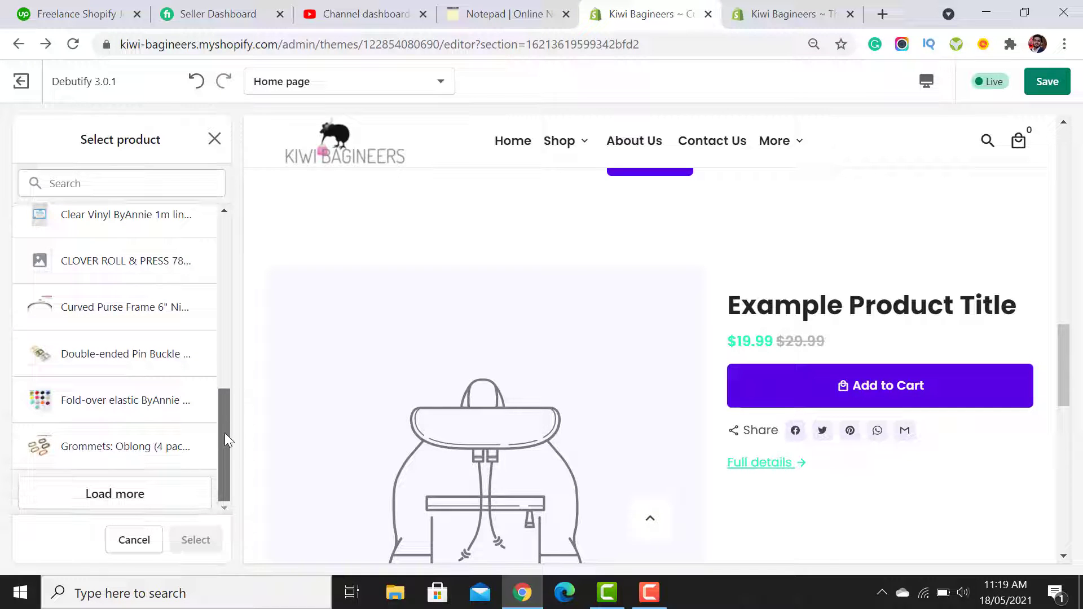
{"action": "left_click", "coordinate": [101, 407]}
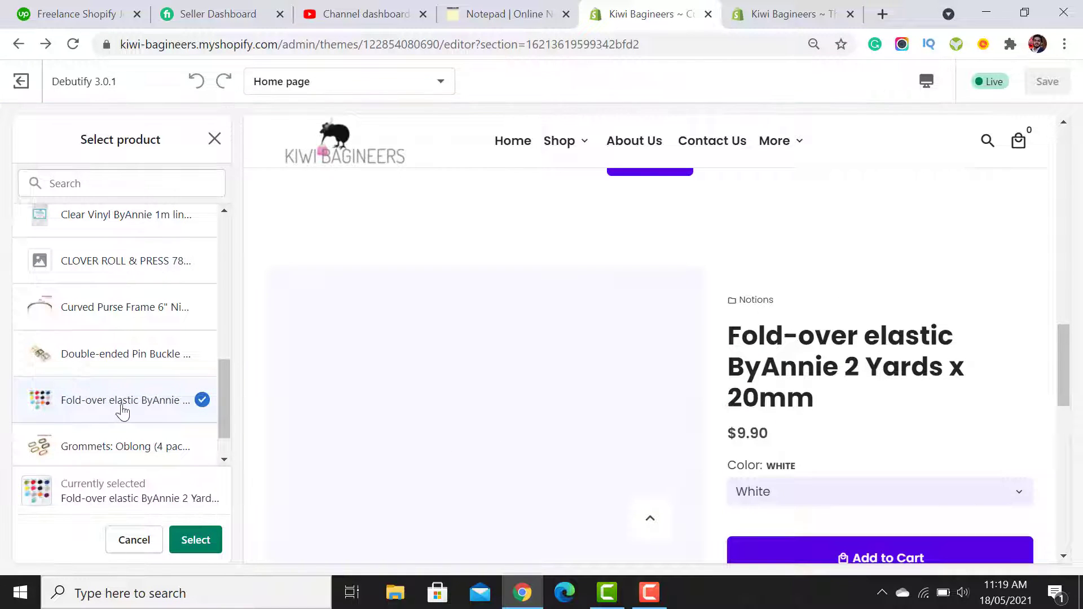
{"action": "scroll", "coordinate": [913, 347], "scroll_direction": "down", "scroll_amount": 2}
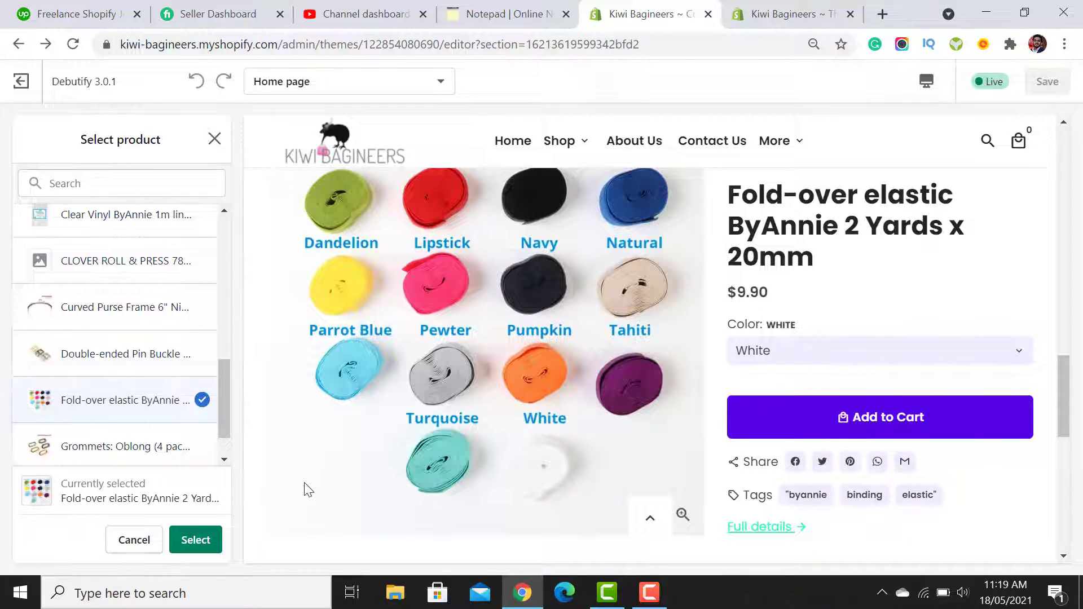
{"action": "left_click", "coordinate": [186, 551]}
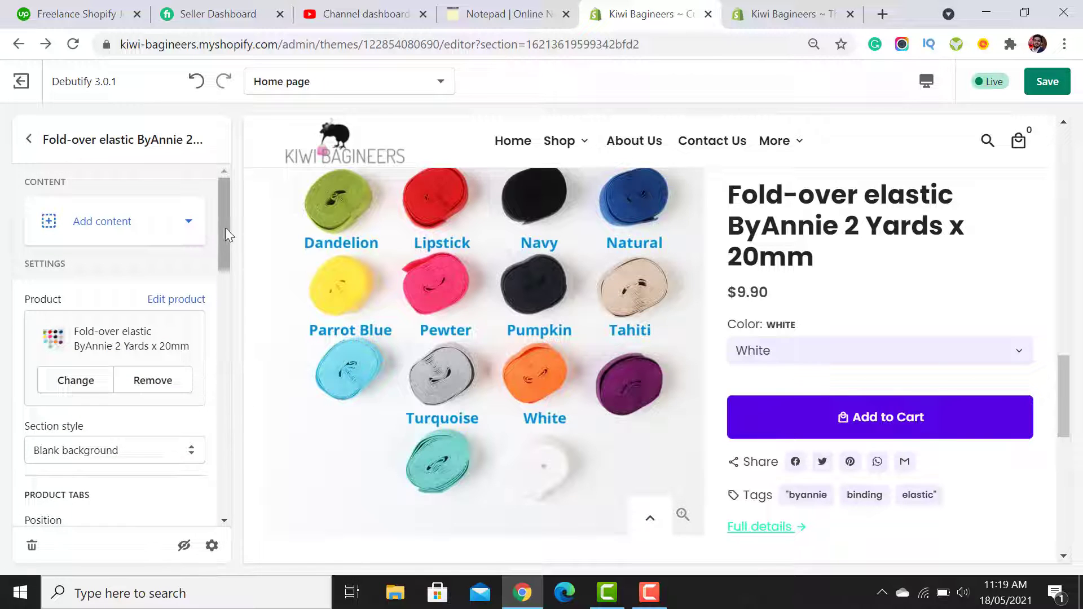
- Turn off the product tags and product collections in the Fold-over elastic section
{"action": "left_click_drag", "start_coordinate": [225, 228], "coordinate": [224, 291]}
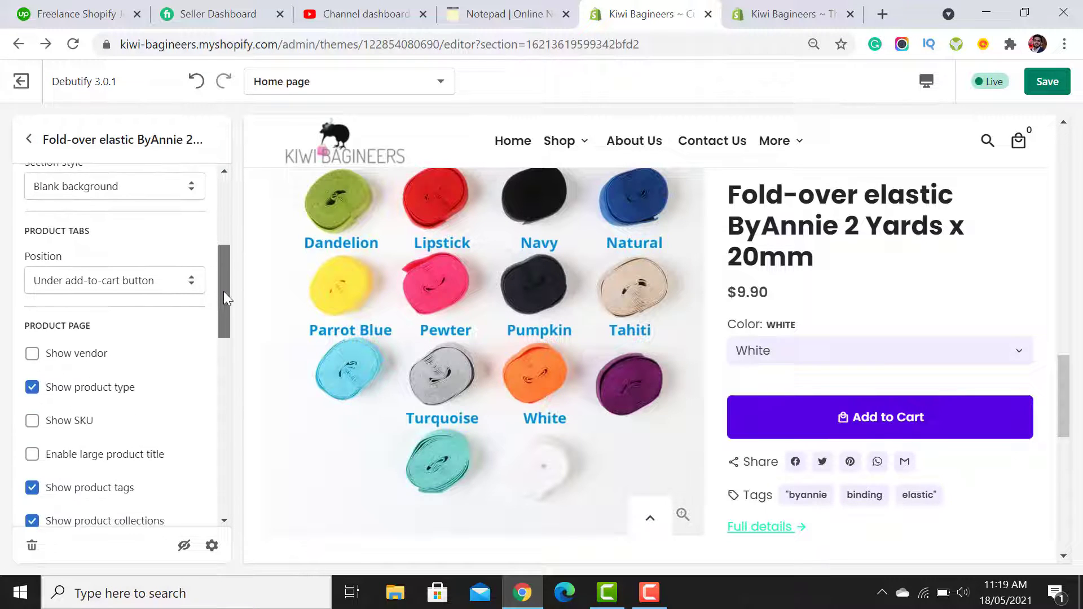
{"action": "left_click", "coordinate": [131, 285]}
{"action": "left_click", "coordinate": [131, 280]}
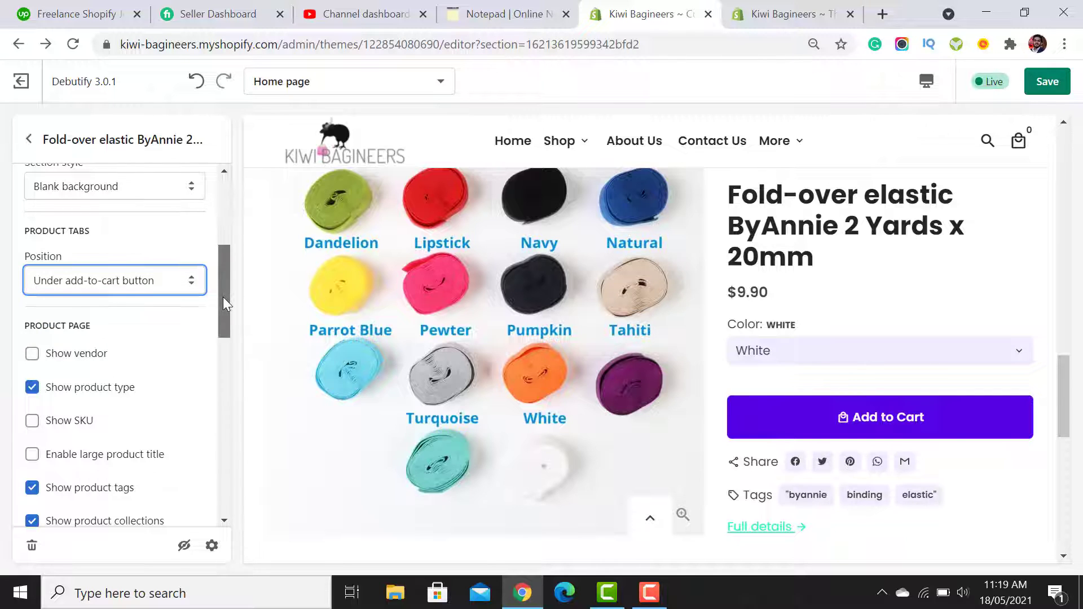
{"action": "left_click_drag", "start_coordinate": [222, 297], "coordinate": [228, 354]}
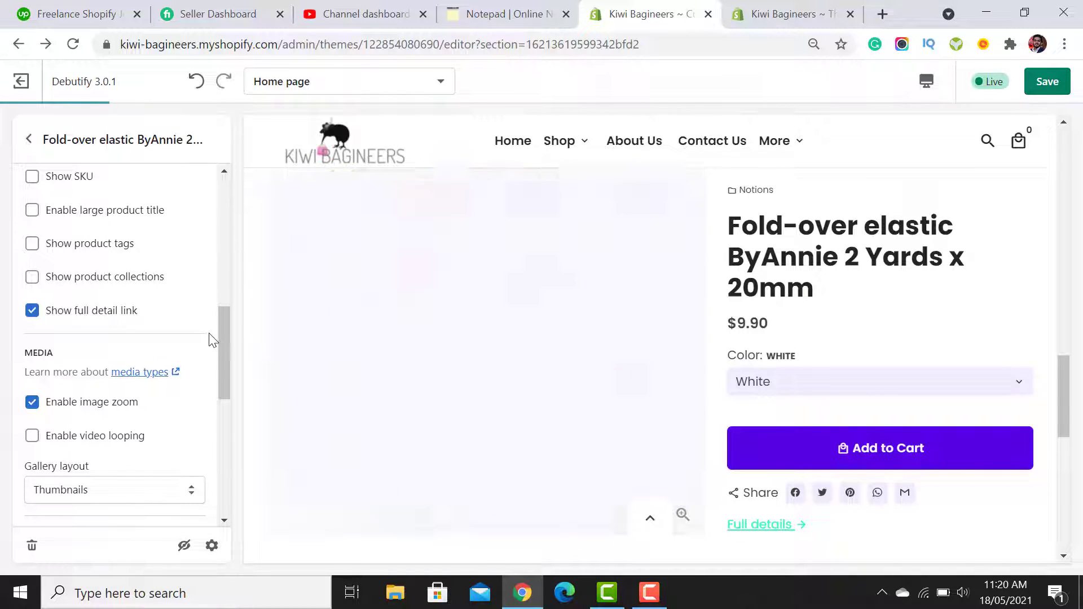
- Show the quantity picker in the Fold-over elastic section, try its controls in the preview, and return to the section list
{"action": "left_click_drag", "start_coordinate": [218, 334], "coordinate": [218, 354]}
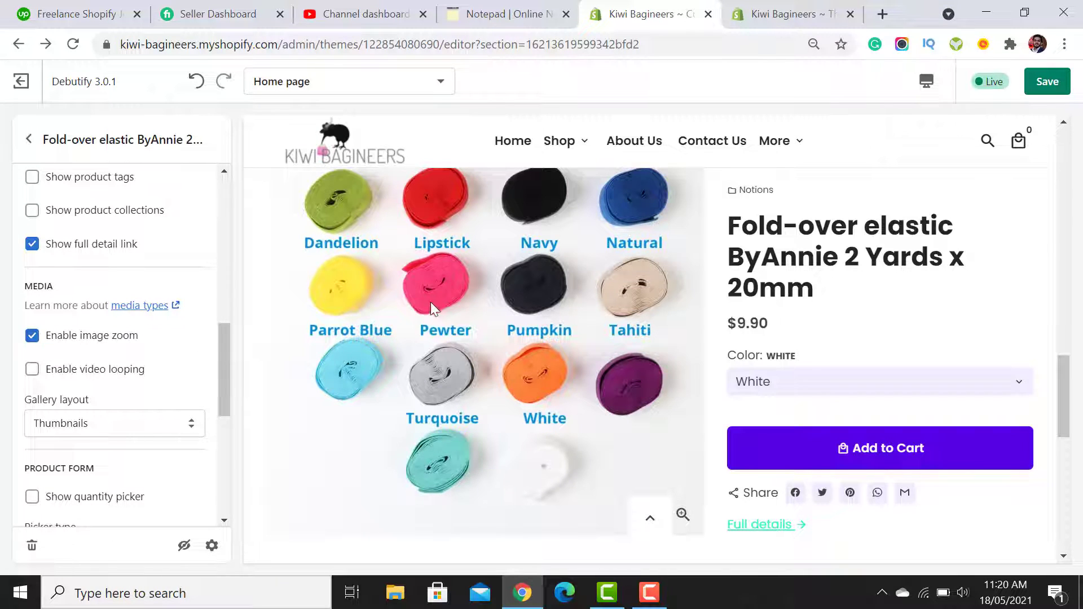
{"action": "left_click_drag", "start_coordinate": [225, 363], "coordinate": [224, 417]}
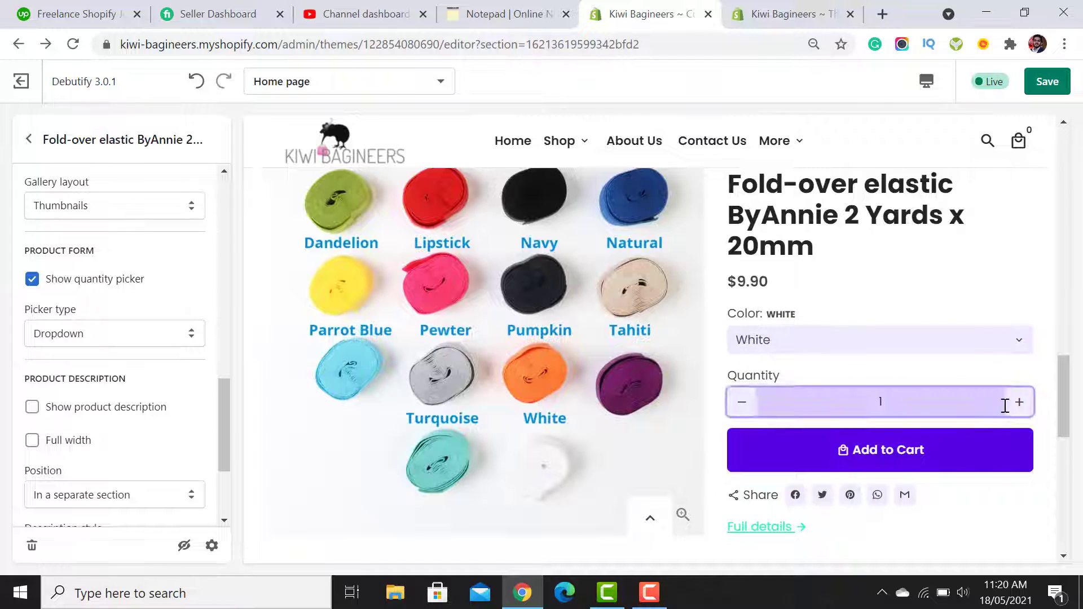
{"action": "left_click", "coordinate": [740, 411]}
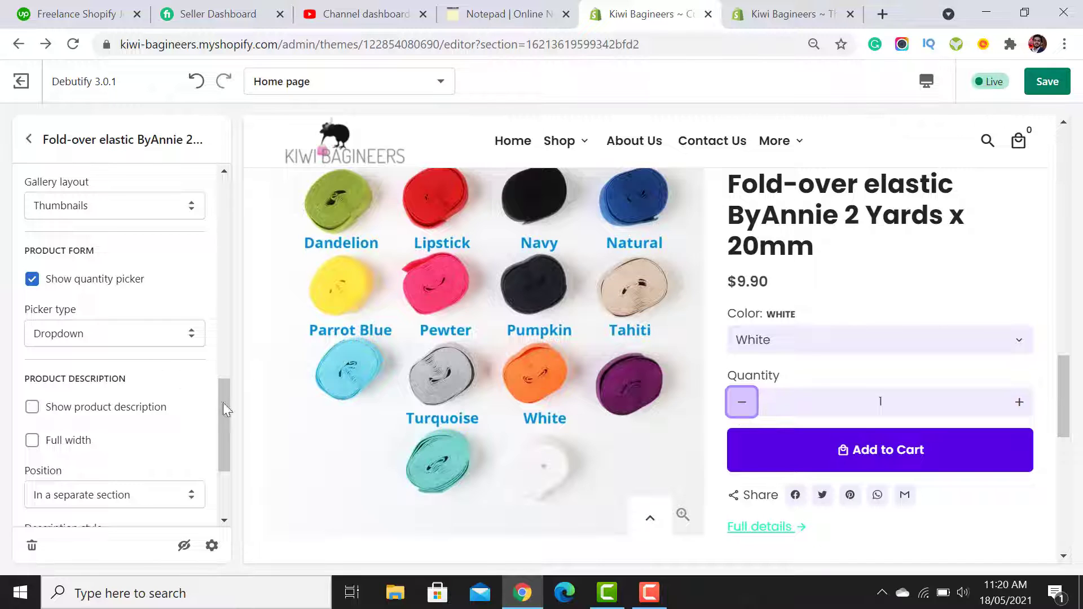
{"action": "left_click_drag", "start_coordinate": [225, 401], "coordinate": [224, 454]}
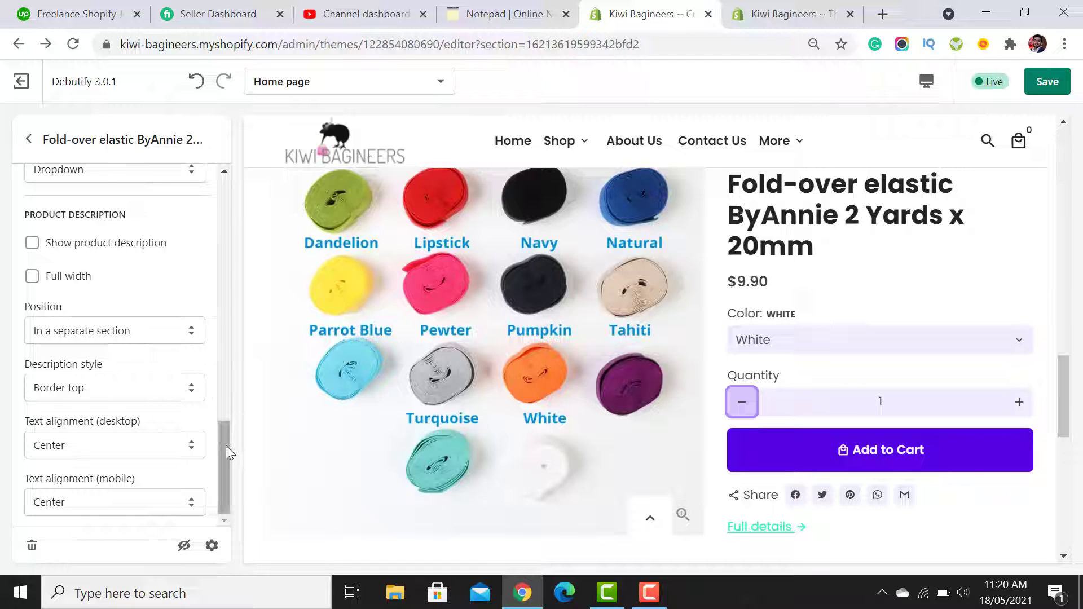
{"action": "left_click_drag", "start_coordinate": [226, 446], "coordinate": [228, 201]}
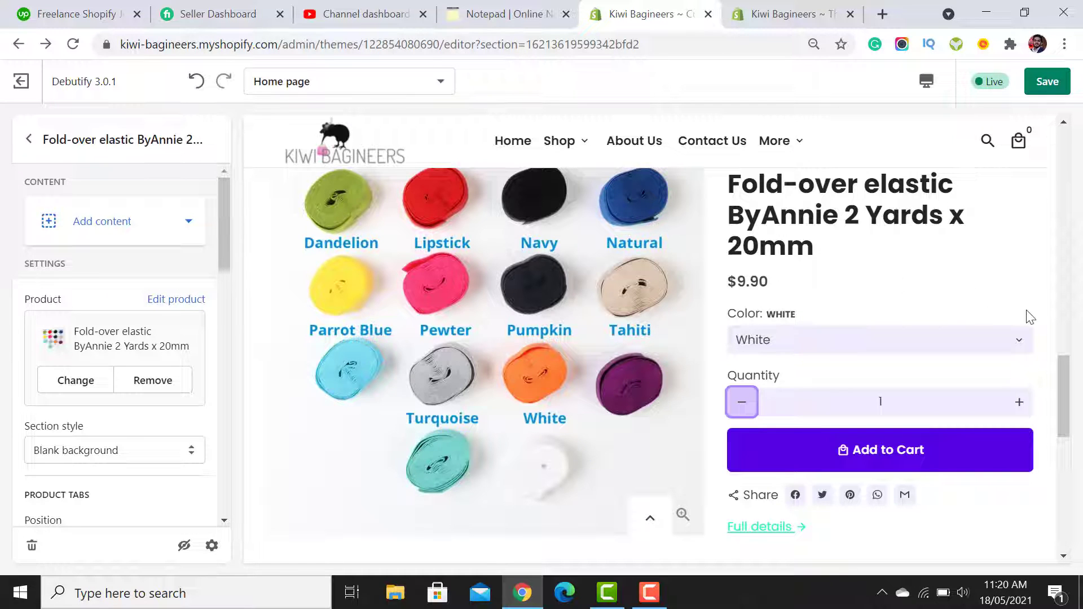
{"action": "left_click", "coordinate": [1071, 371]}
{"action": "left_click_drag", "start_coordinate": [1071, 371], "coordinate": [1073, 395]}
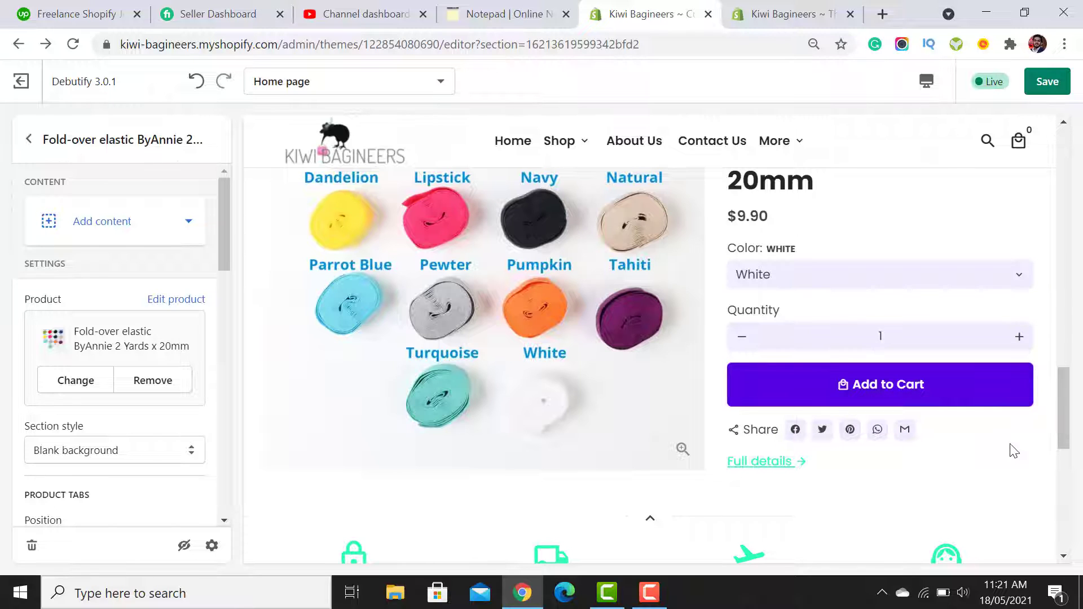
{"action": "left_click", "coordinate": [29, 139]}
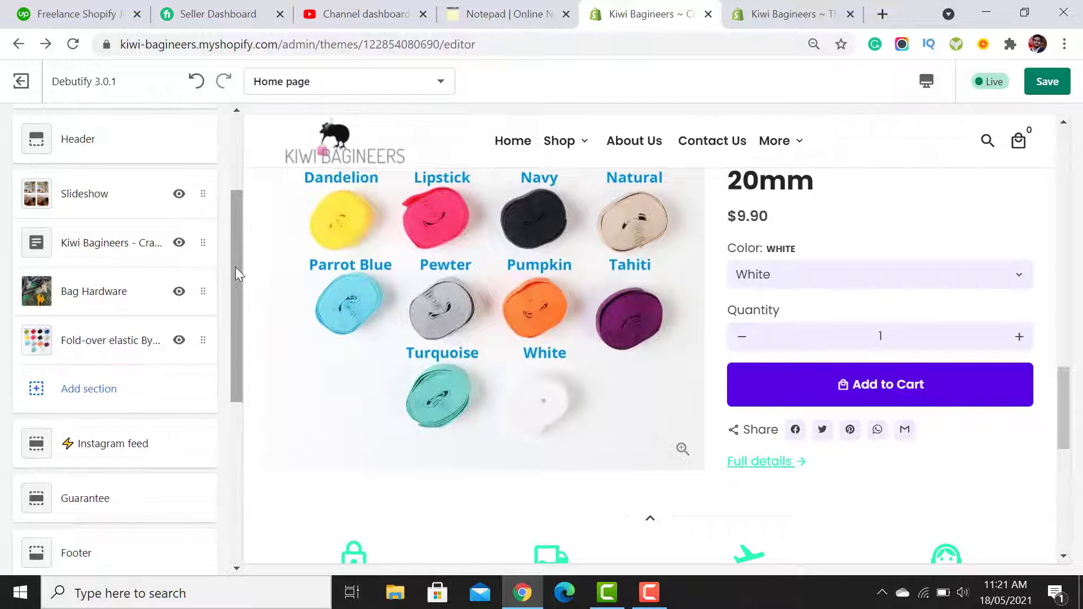
- Enable dynamic checkout buttons in the theme's advanced settings and save the theme
{"action": "left_click_drag", "start_coordinate": [235, 266], "coordinate": [257, 484]}
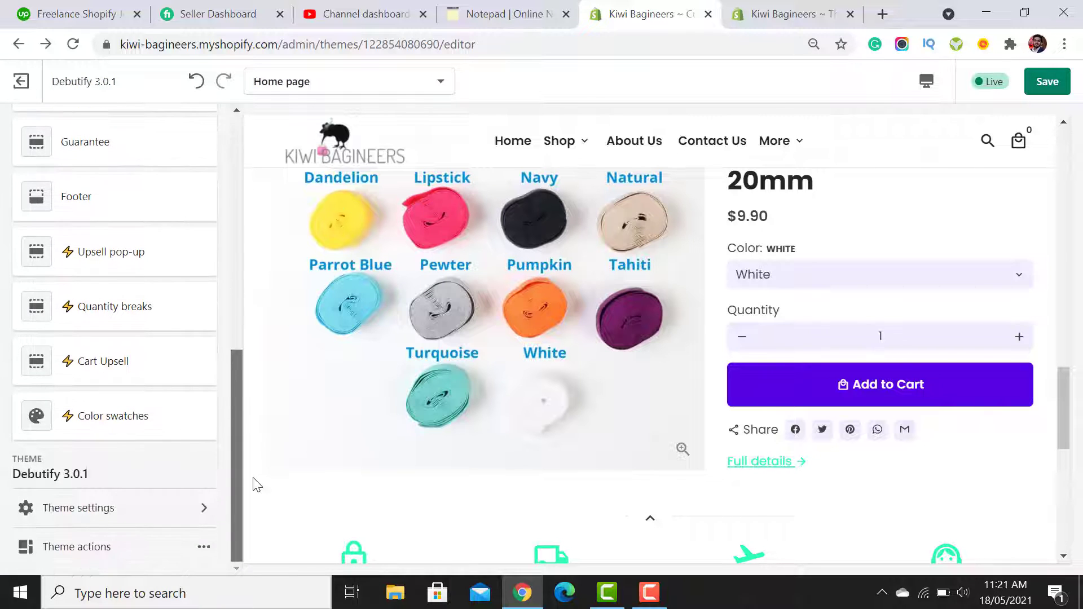
{"action": "left_click", "coordinate": [97, 509]}
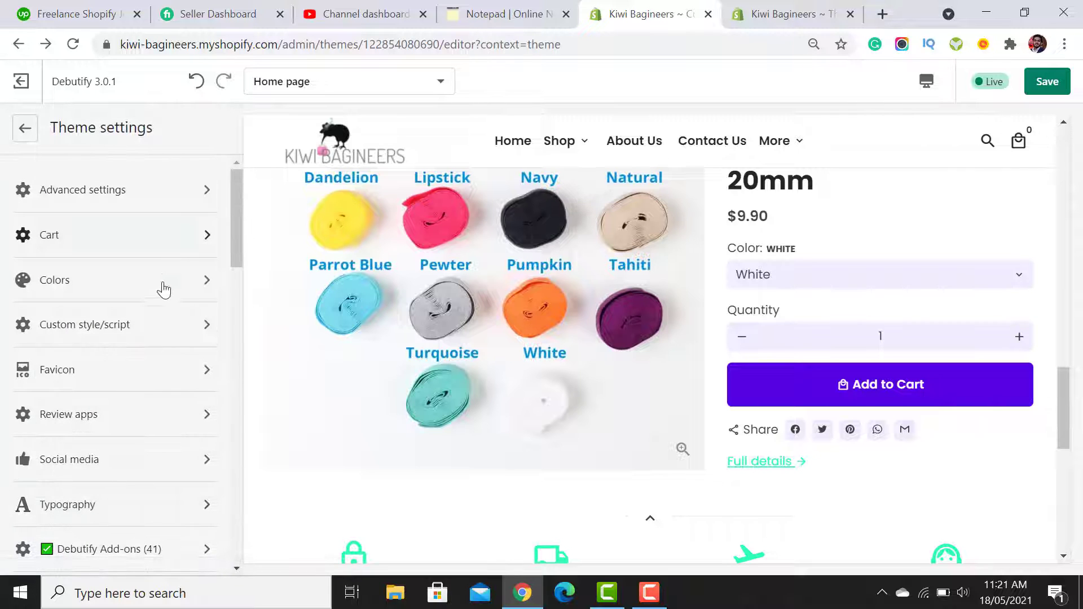
{"action": "left_click", "coordinate": [113, 198]}
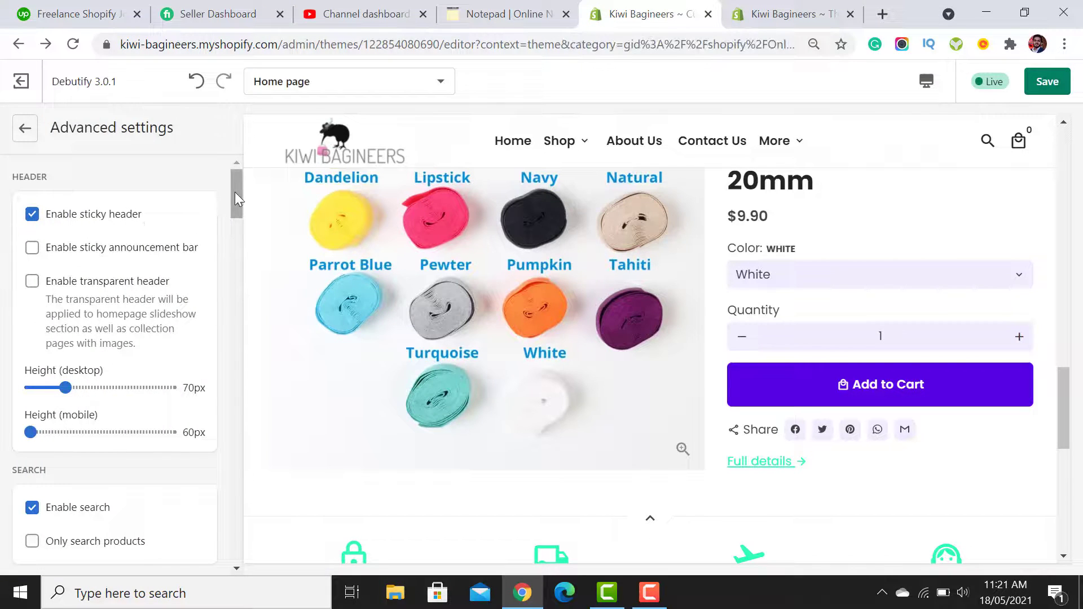
{"action": "left_click_drag", "start_coordinate": [235, 192], "coordinate": [235, 507]}
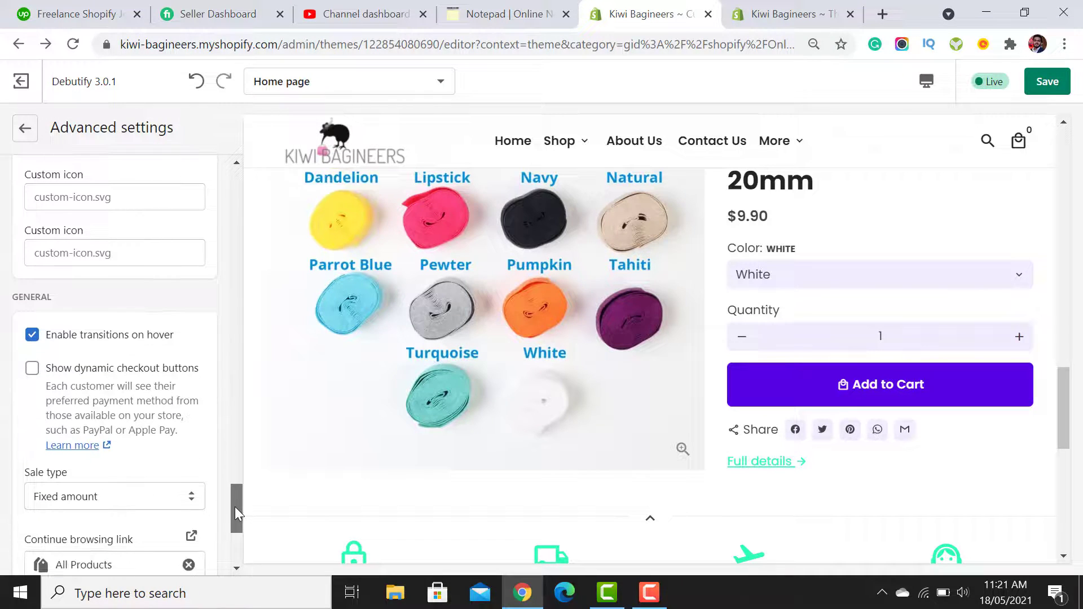
{"action": "left_click", "coordinate": [32, 373]}
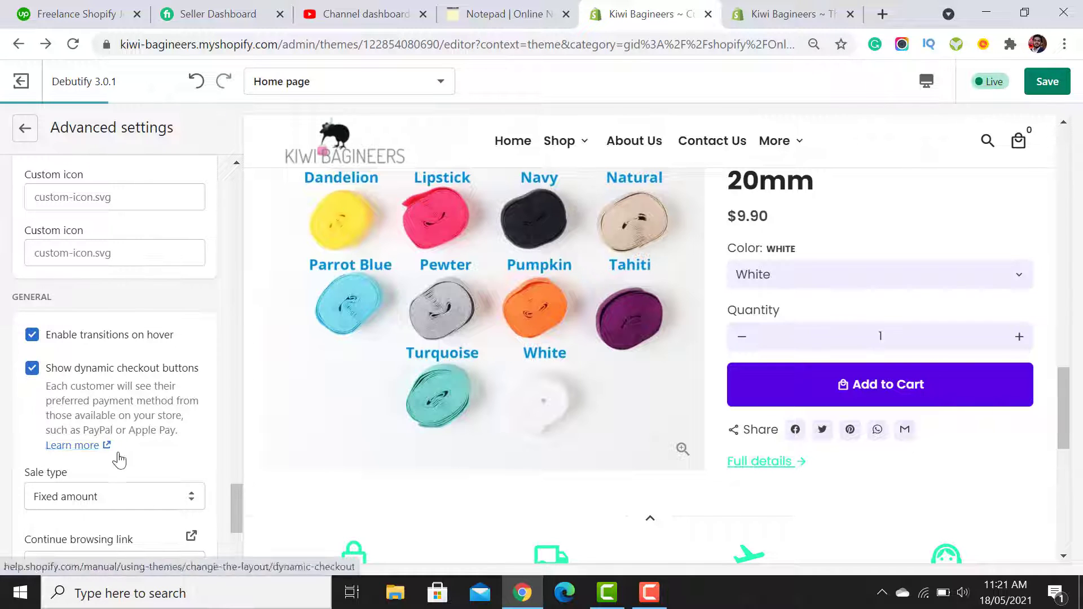
{"action": "left_click_drag", "start_coordinate": [230, 489], "coordinate": [233, 525]}
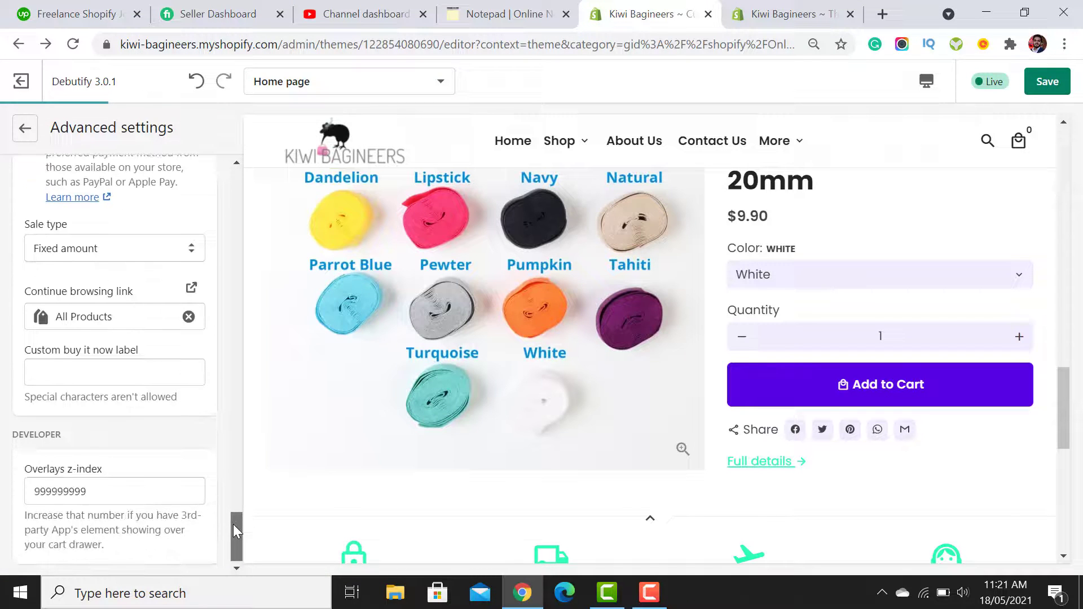
{"action": "left_click", "coordinate": [17, 137]}
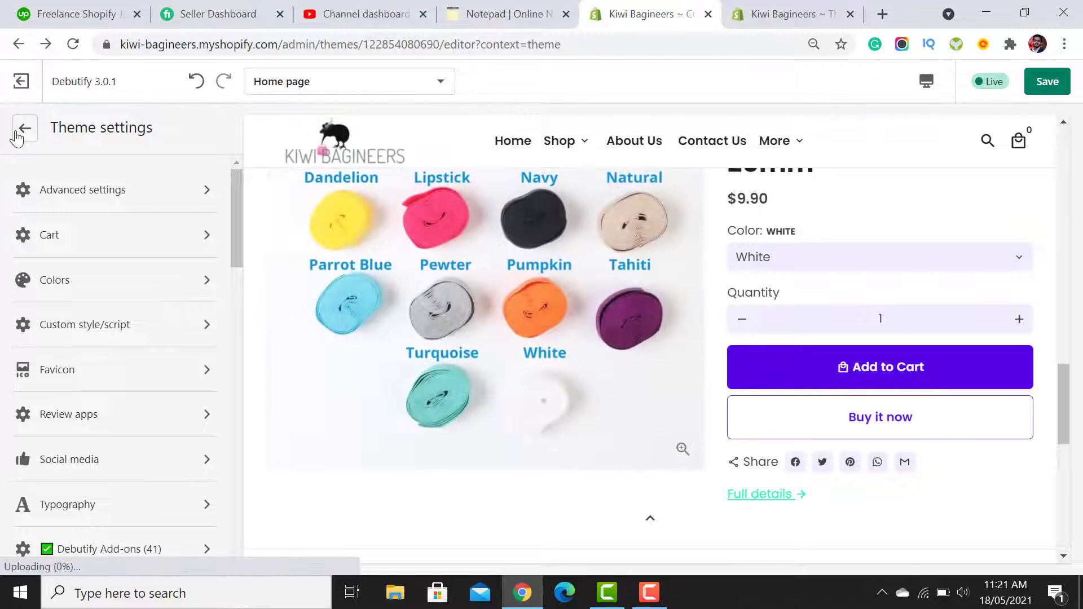
{"action": "left_click", "coordinate": [18, 136]}
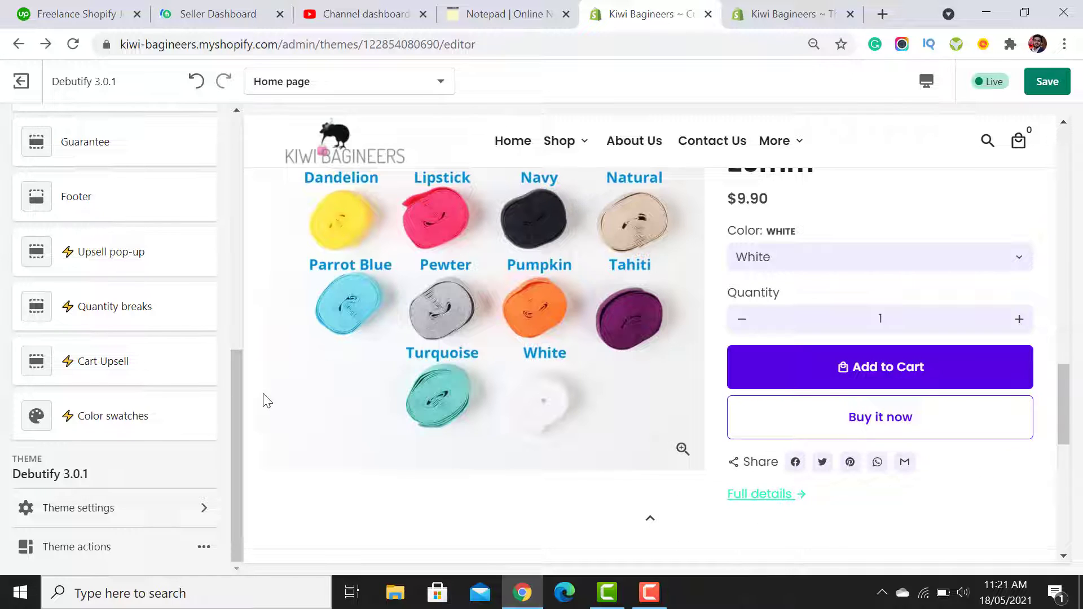
{"action": "left_click", "coordinate": [1059, 86]}
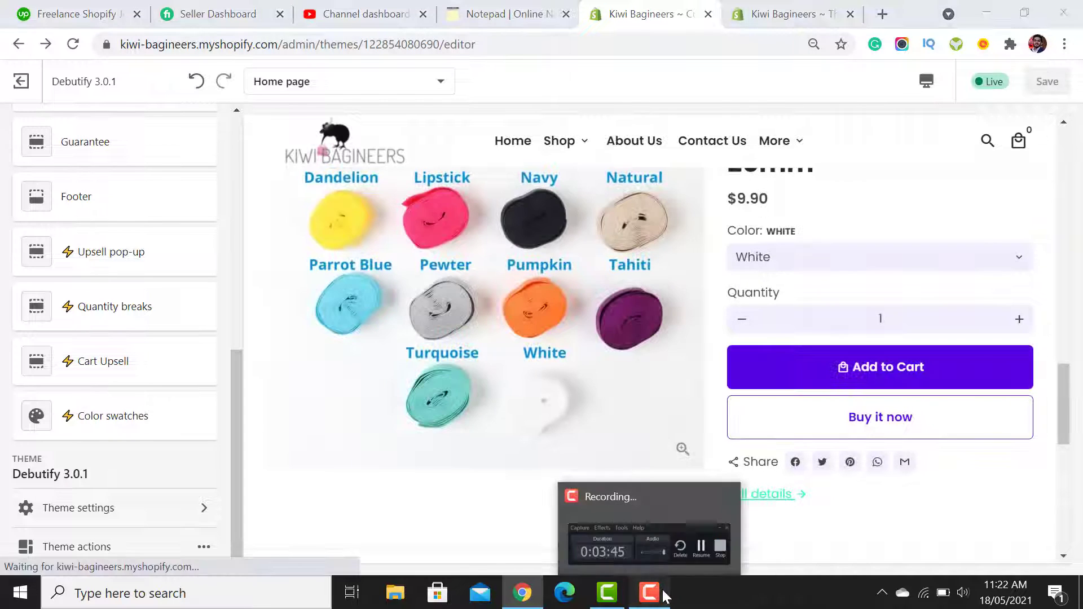
{"action": "left_click", "coordinate": [666, 595]}
{"action": "left_click", "coordinate": [1023, 535]}
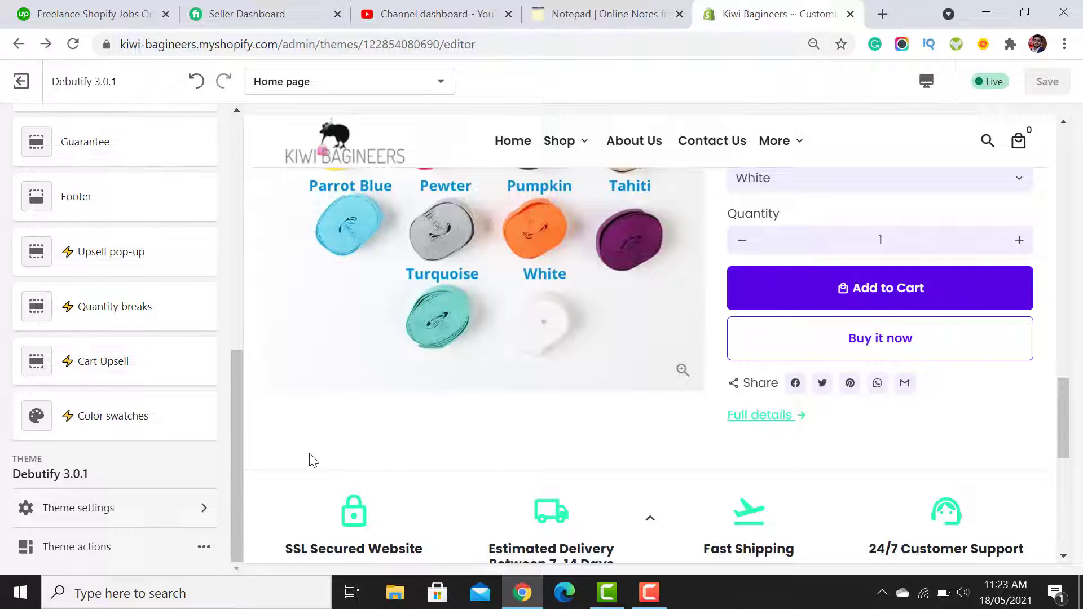
- Add another Featured collection section to the home page below the Fold-over elastic product section
{"action": "scroll", "coordinate": [310, 460], "scroll_direction": "up", "scroll_amount": 3}
{"action": "scroll", "coordinate": [133, 300], "scroll_direction": "up", "scroll_amount": 5}
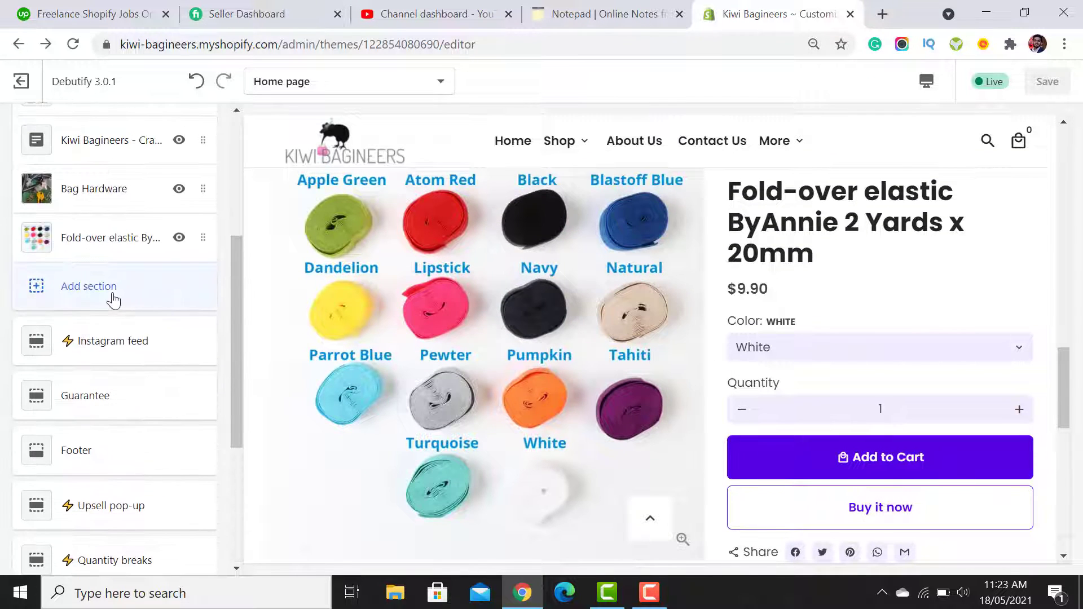
{"action": "left_click", "coordinate": [113, 300]}
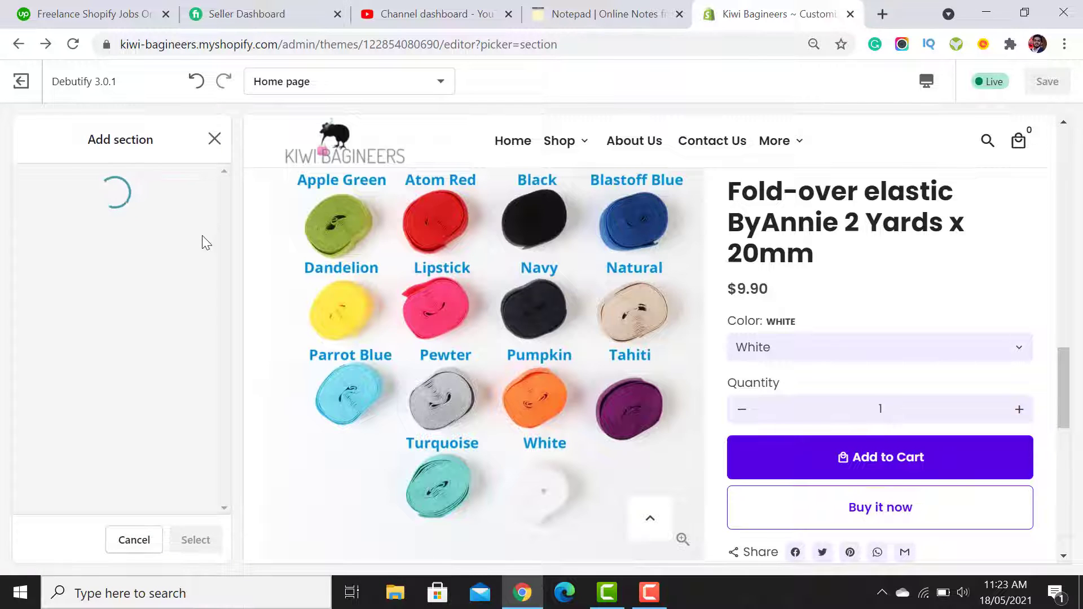
{"action": "scroll", "coordinate": [178, 333], "scroll_direction": "down", "scroll_amount": 3}
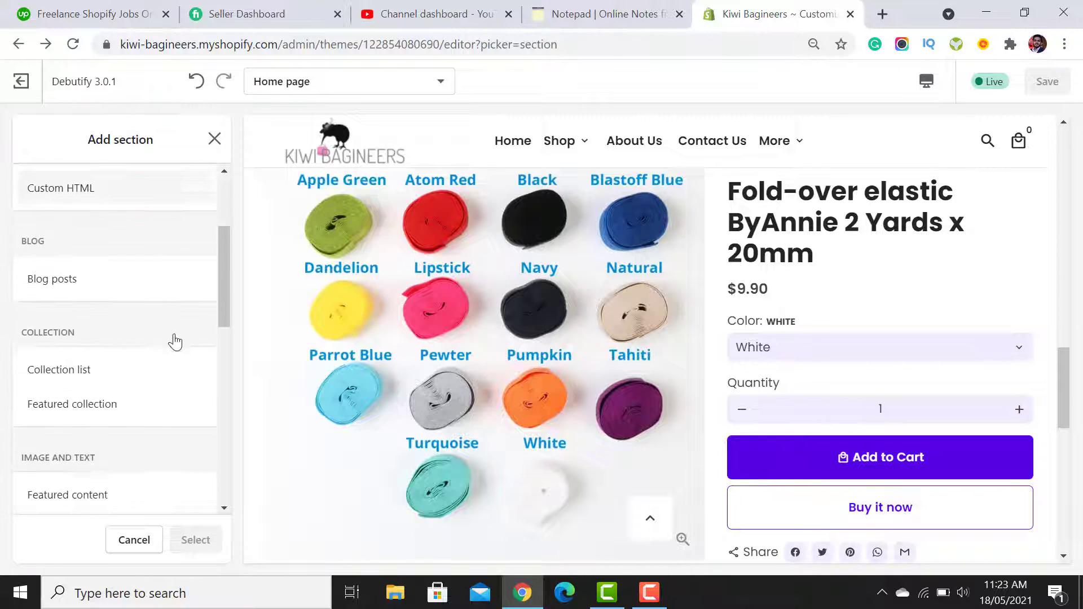
{"action": "scroll", "coordinate": [175, 341], "scroll_direction": "down", "scroll_amount": 3}
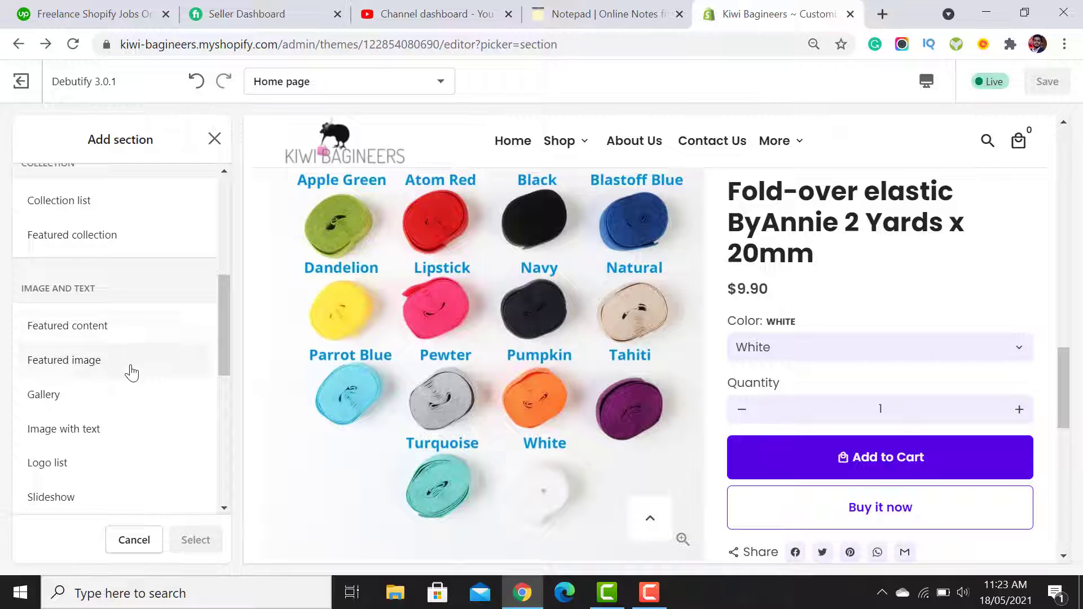
{"action": "left_click", "coordinate": [115, 250]}
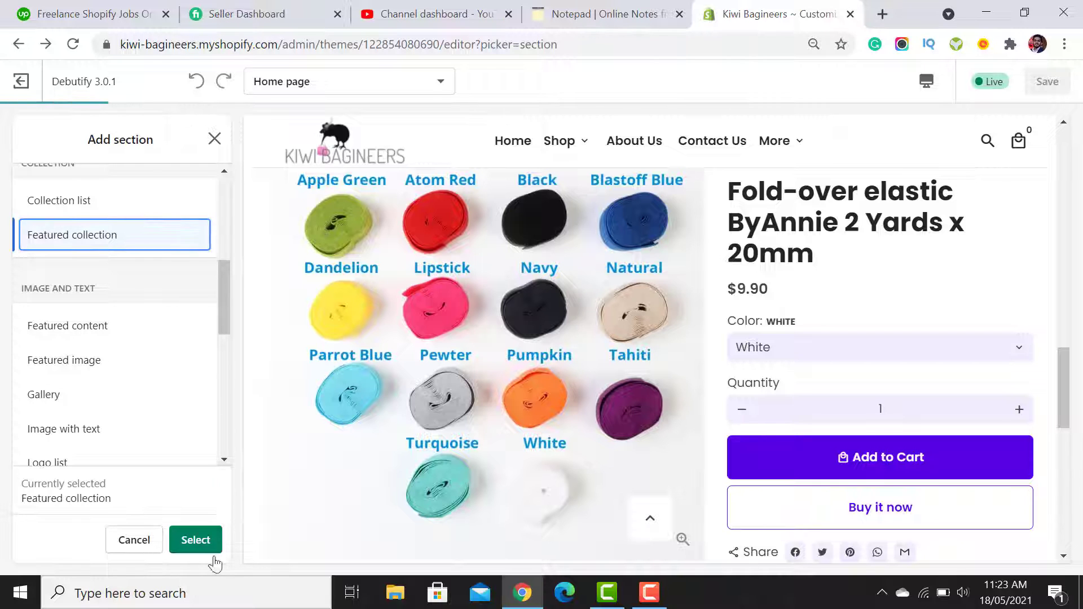
{"action": "left_click", "coordinate": [195, 540]}
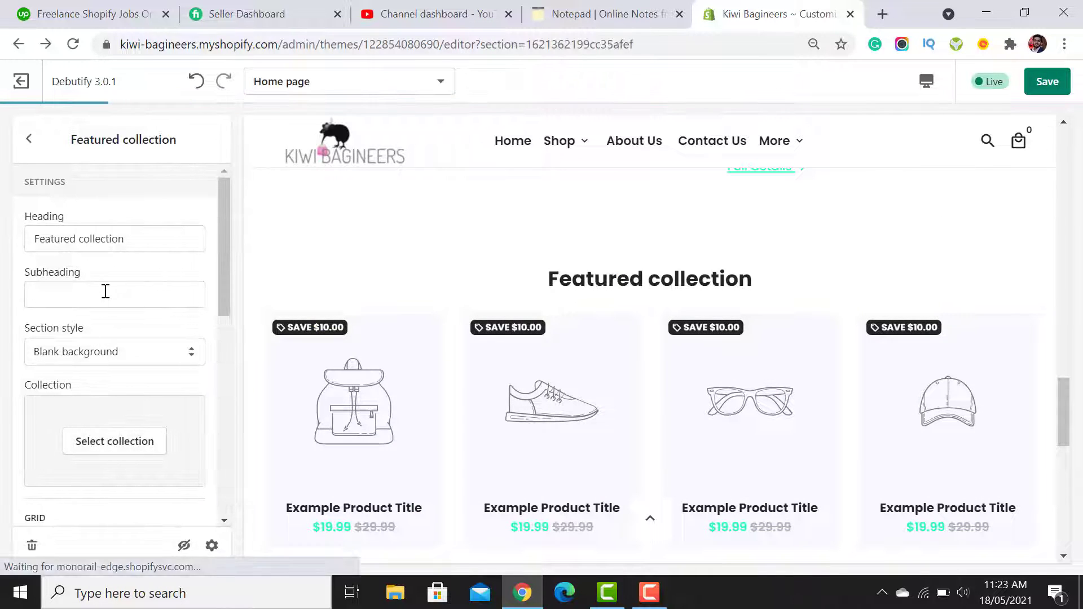
- Assign the Bag Bling collection to the new Featured collection section and set its heading to "Bag Bling"
{"action": "left_click", "coordinate": [120, 441]}
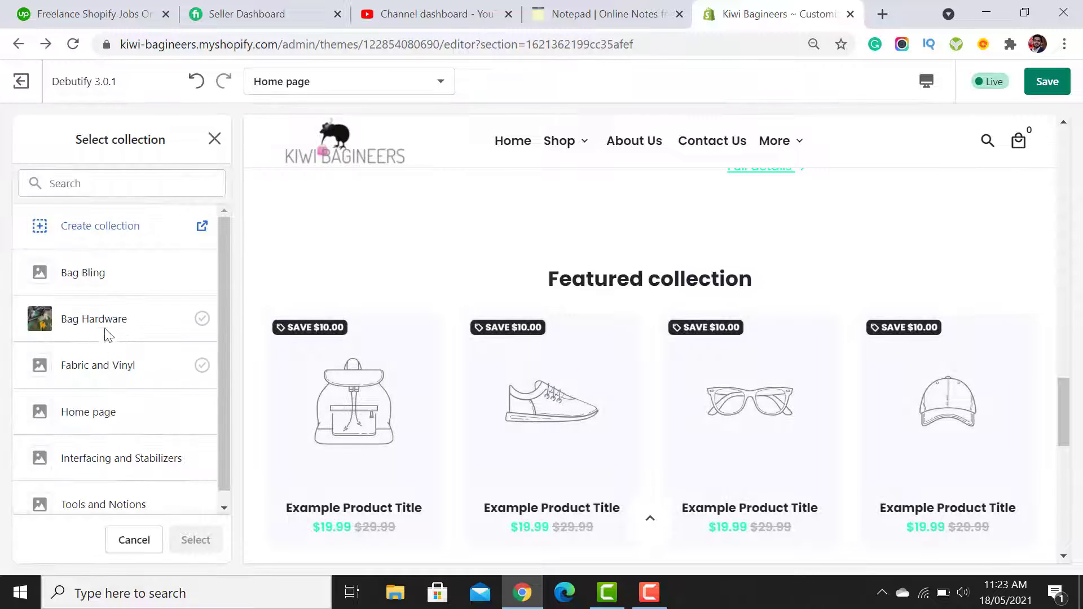
{"action": "left_click", "coordinate": [96, 276]}
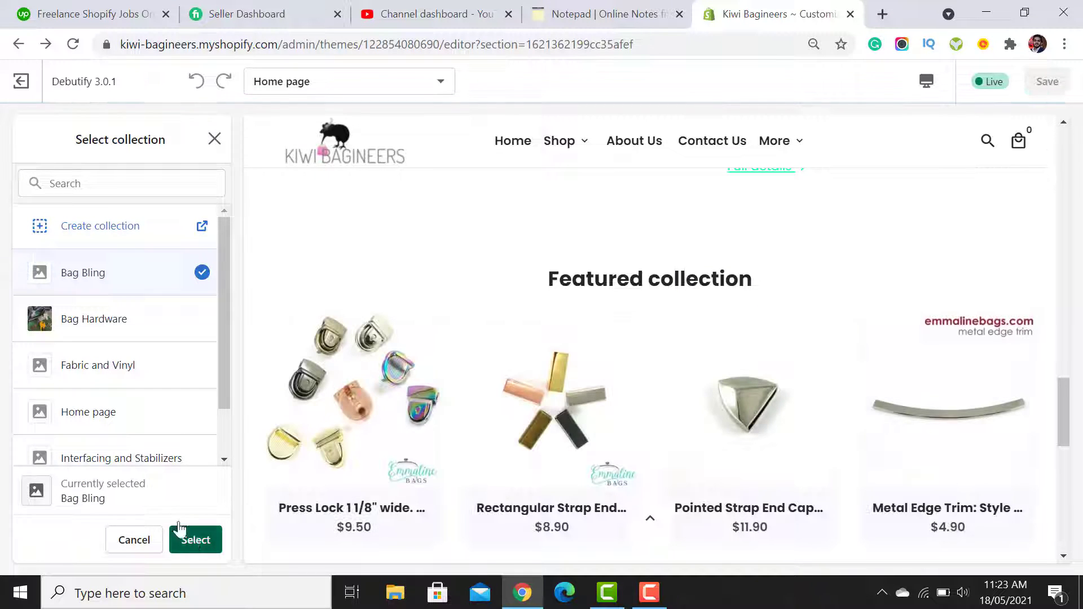
{"action": "left_click", "coordinate": [187, 539]}
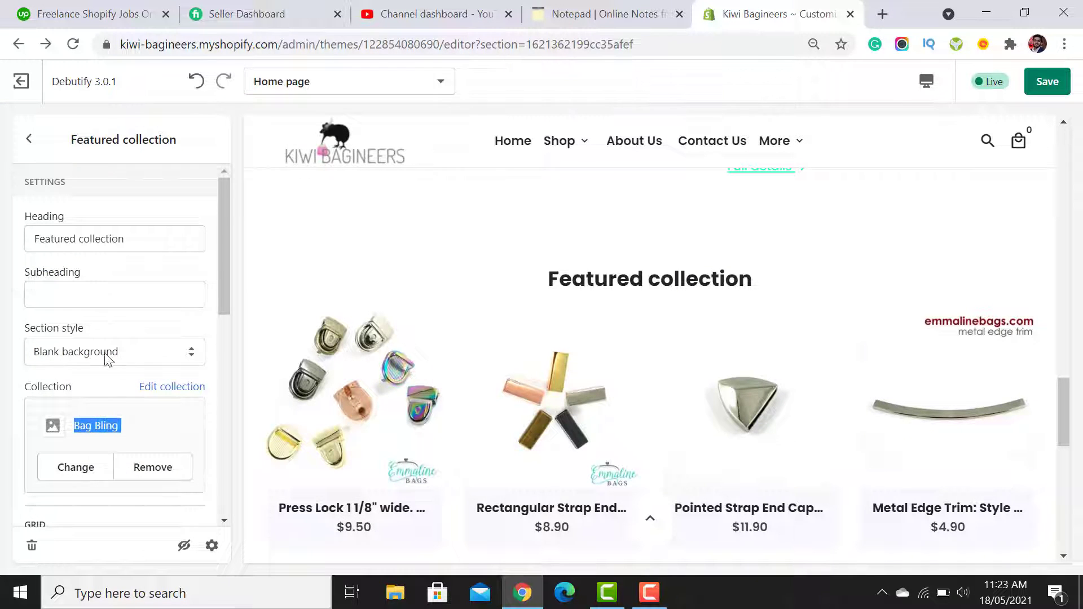
{"action": "triple_click", "coordinate": [121, 245]}
{"action": "type", "text": "Bag Bling"}
- Show the 'View all' button in the Bag Bling section and set its button style to Full
{"action": "left_click_drag", "start_coordinate": [223, 244], "coordinate": [211, 380]}
{"action": "scroll", "coordinate": [211, 381], "scroll_direction": "down", "scroll_amount": 1}
{"action": "left_click", "coordinate": [32, 352]}
{"action": "left_click", "coordinate": [84, 408]}
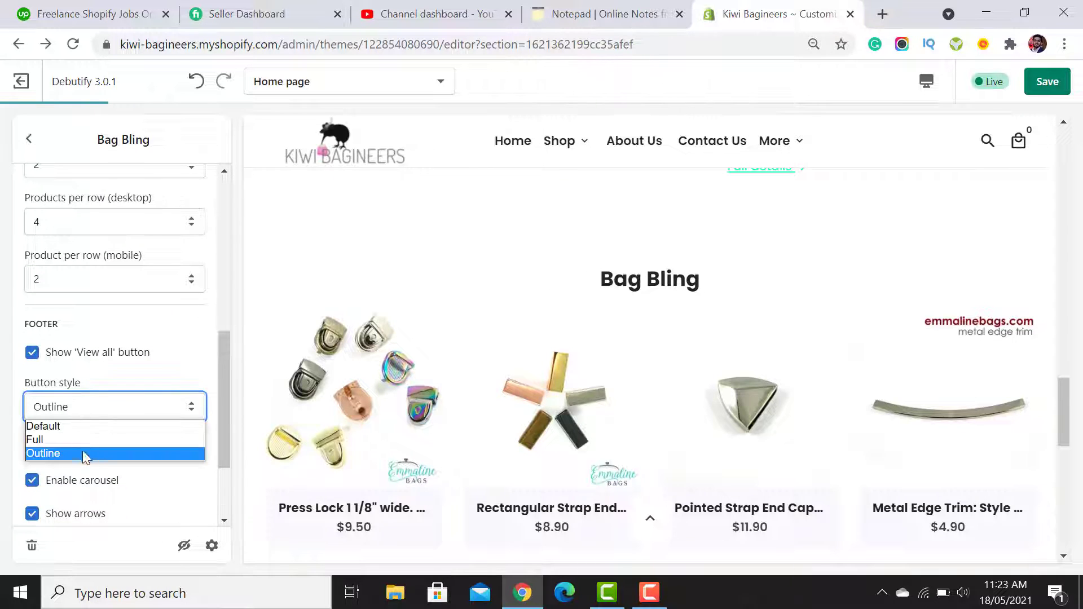
{"action": "left_click", "coordinate": [85, 440]}
- Enable auto rotate for the Bag Bling carousel, check the home page preview, and save the theme
{"action": "left_click_drag", "start_coordinate": [219, 392], "coordinate": [223, 510]}
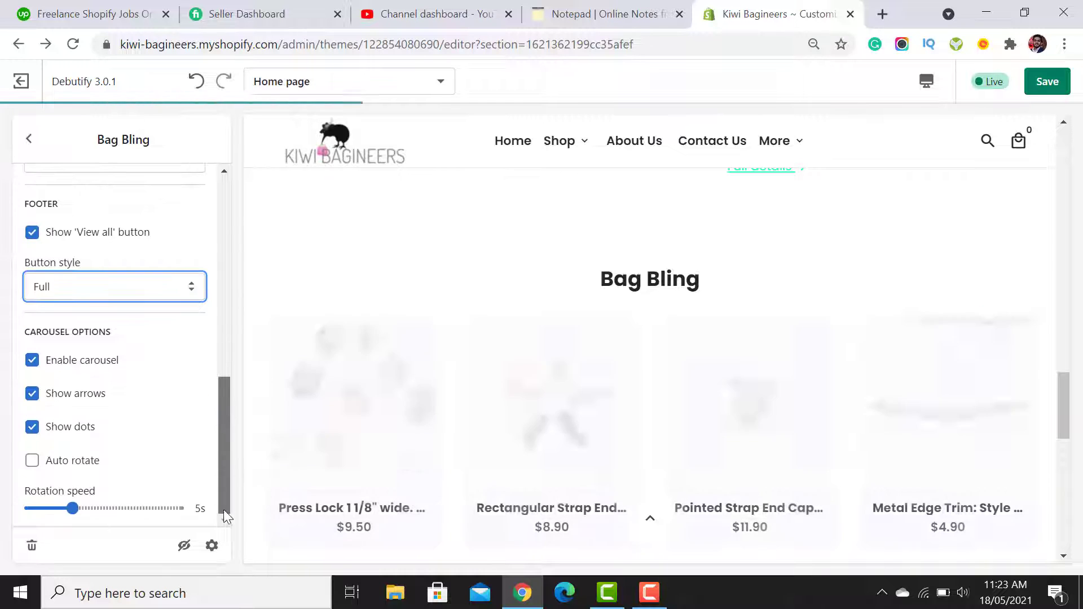
{"action": "left_click", "coordinate": [32, 462]}
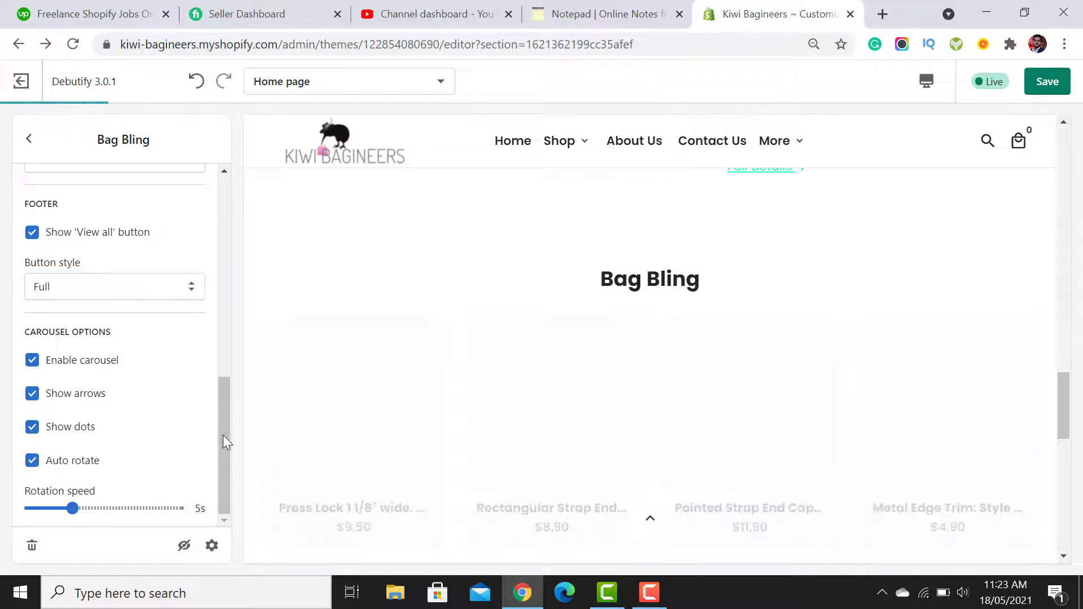
{"action": "left_click_drag", "start_coordinate": [1055, 382], "coordinate": [1080, 352]}
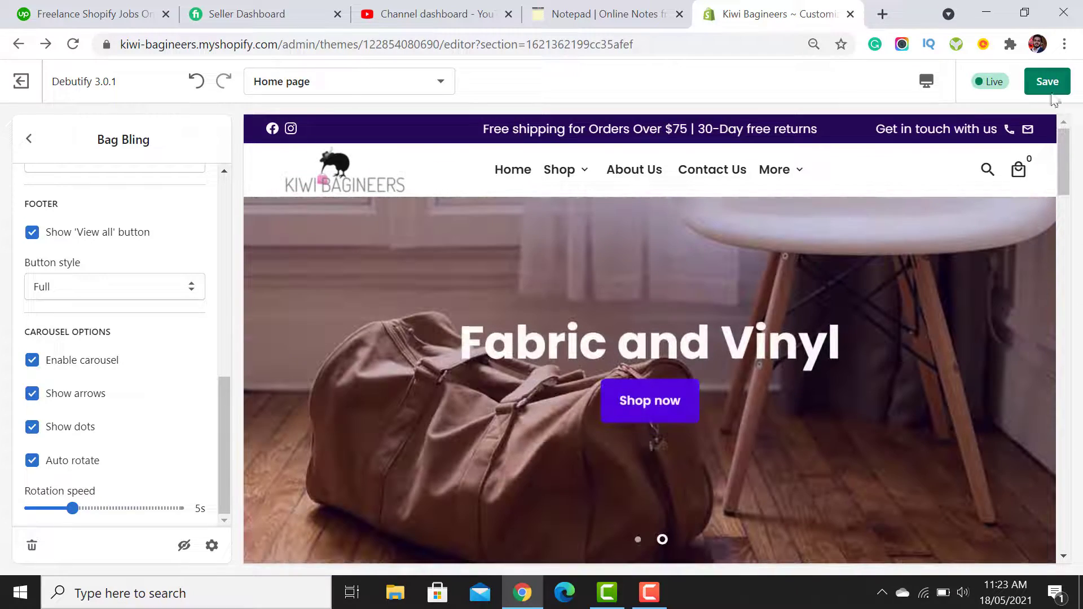
{"action": "left_click", "coordinate": [1045, 82]}
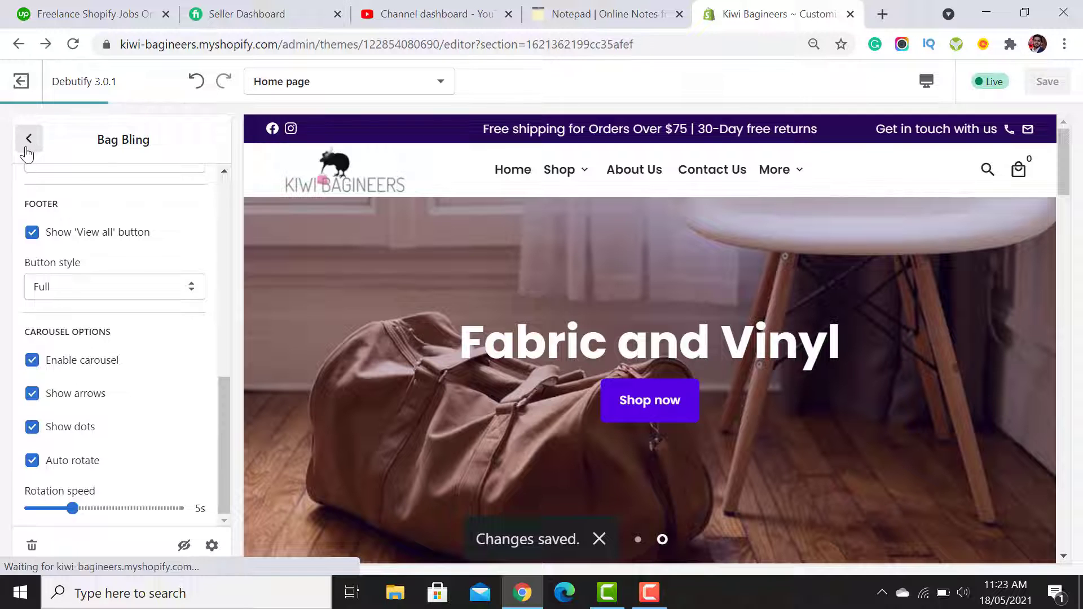
- Add a Featured image section to the home page below the Bag Bling section
{"action": "left_click", "coordinate": [27, 145]}
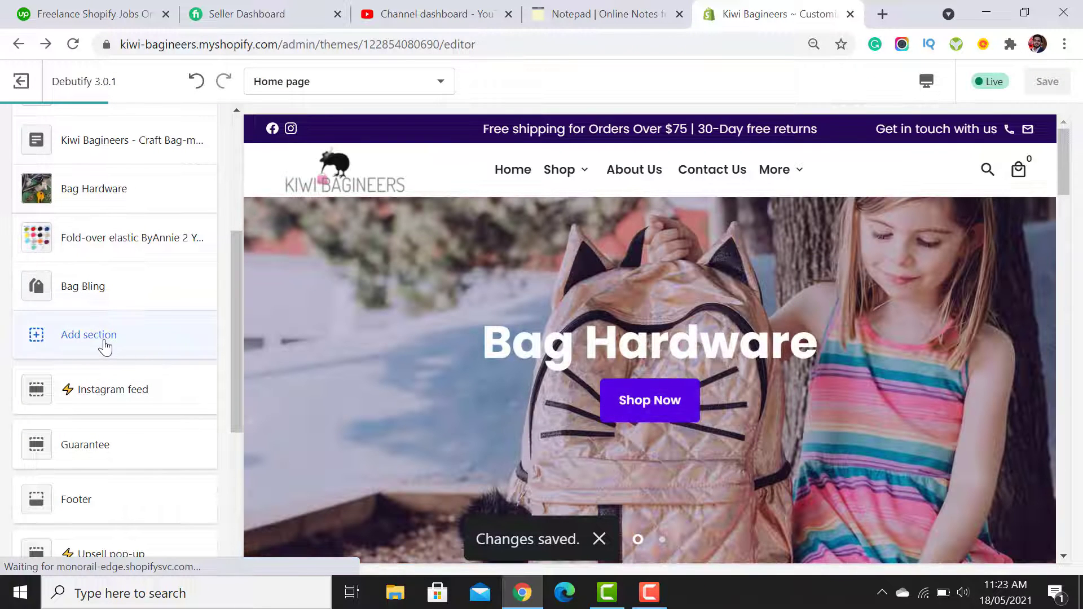
{"action": "left_click", "coordinate": [104, 345]}
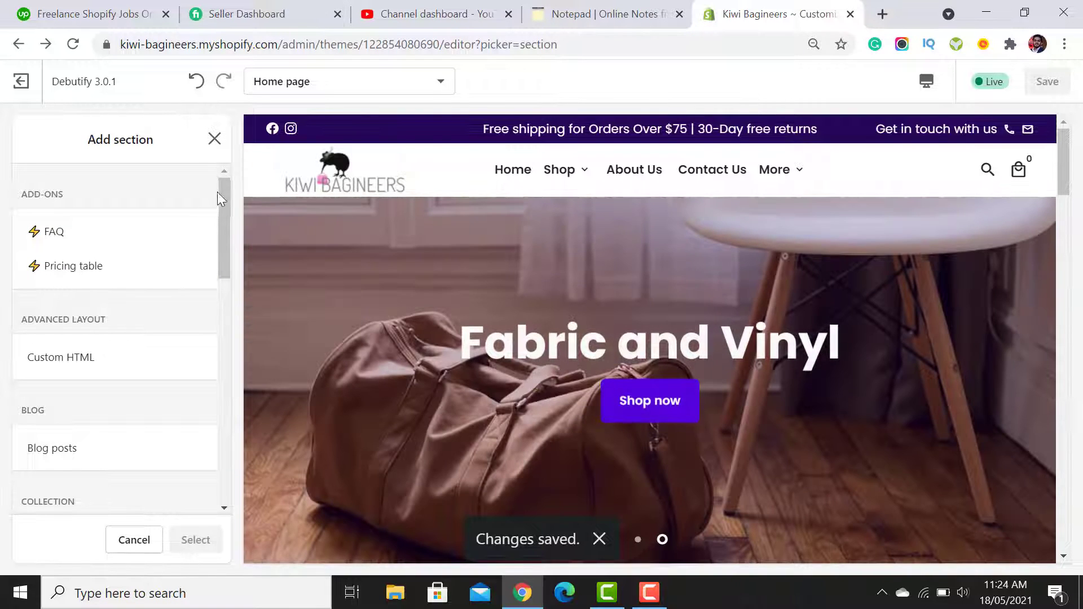
{"action": "left_click_drag", "start_coordinate": [219, 193], "coordinate": [225, 322]}
{"action": "left_click", "coordinate": [102, 291]}
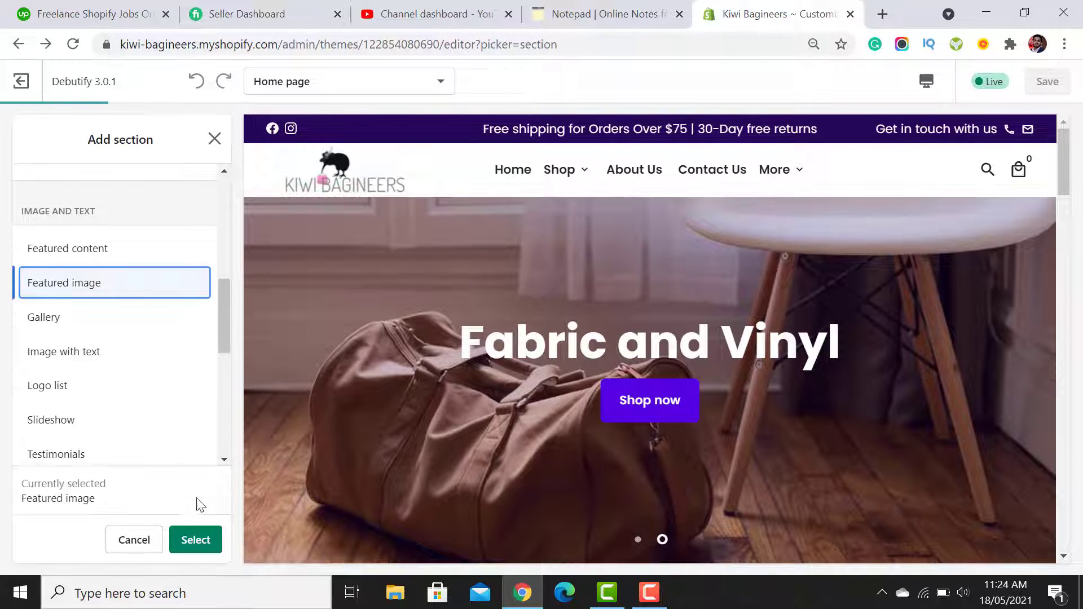
{"action": "left_click", "coordinate": [194, 539]}
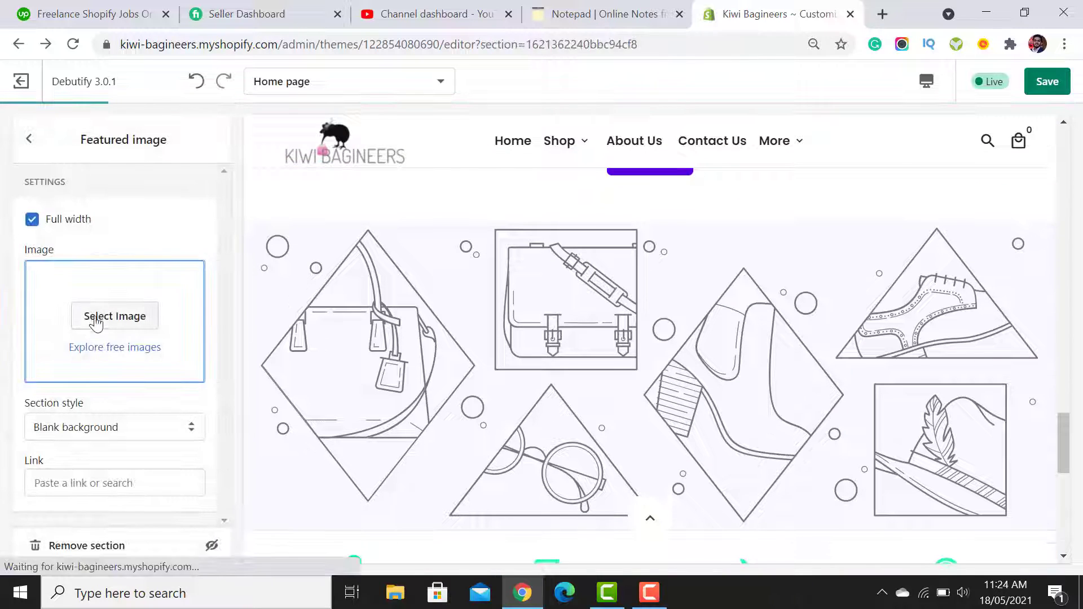
- Give the Featured image section the library photo of two people with backpacks and link it to All collections
{"action": "left_click", "coordinate": [95, 318]}
{"action": "left_click", "coordinate": [164, 256]}
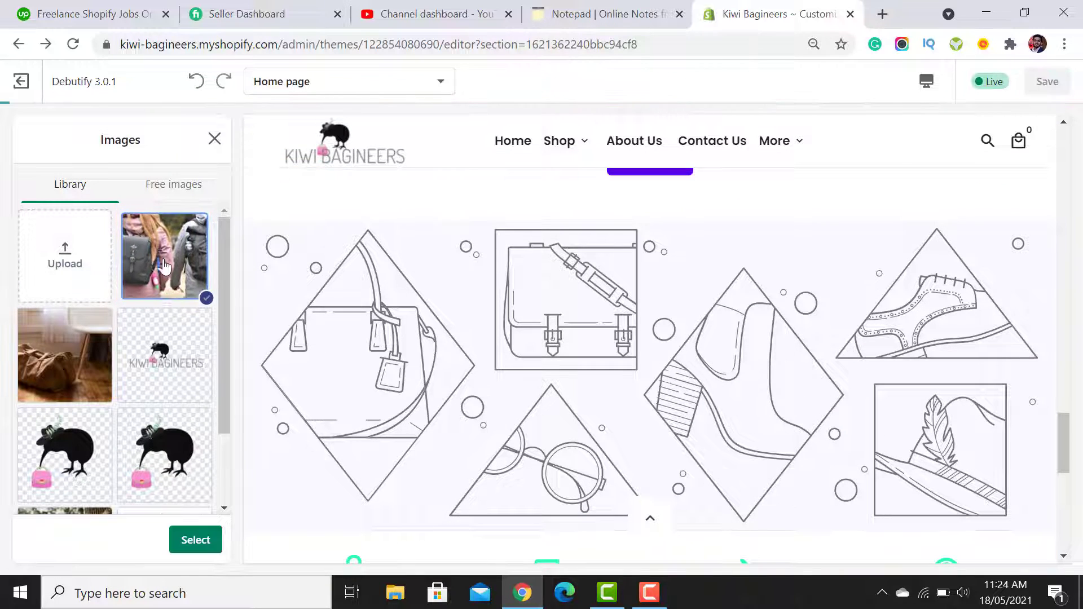
{"action": "left_click", "coordinate": [204, 542]}
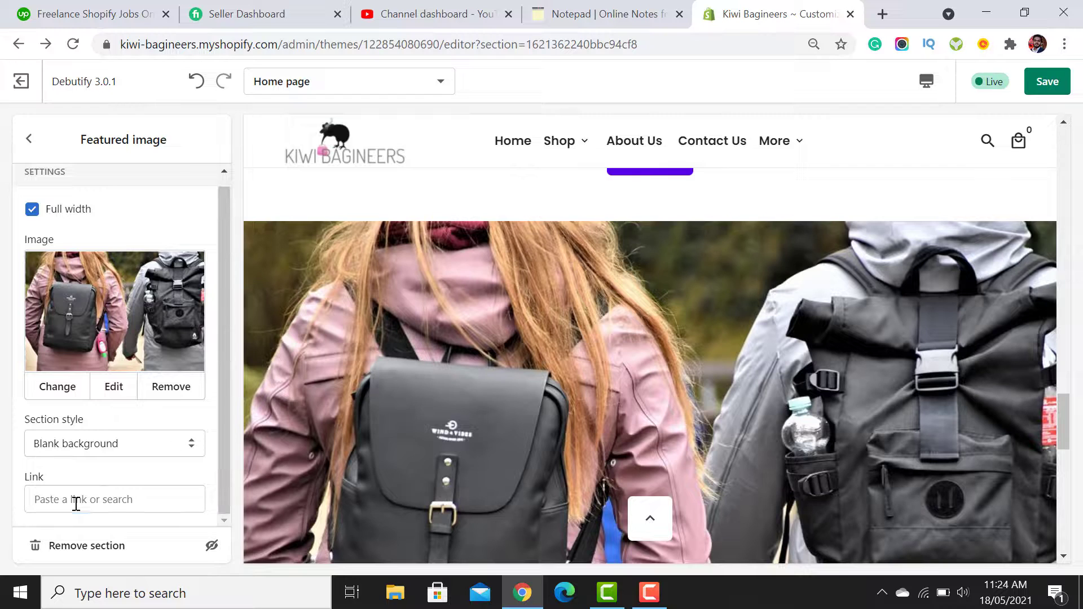
{"action": "left_click", "coordinate": [76, 501]}
{"action": "left_click", "coordinate": [73, 314]}
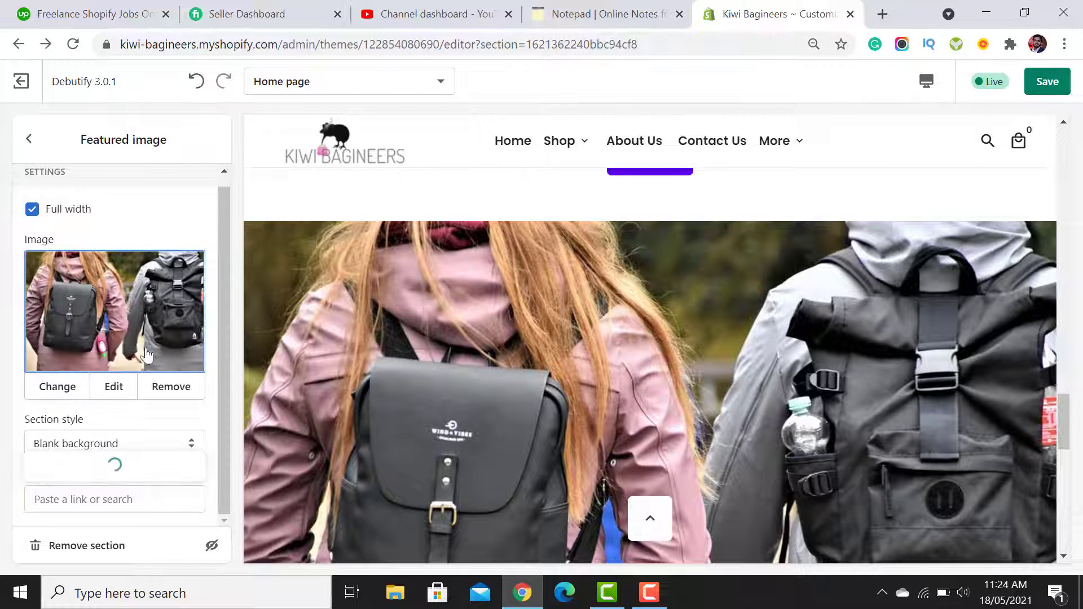
{"action": "left_click", "coordinate": [73, 303]}
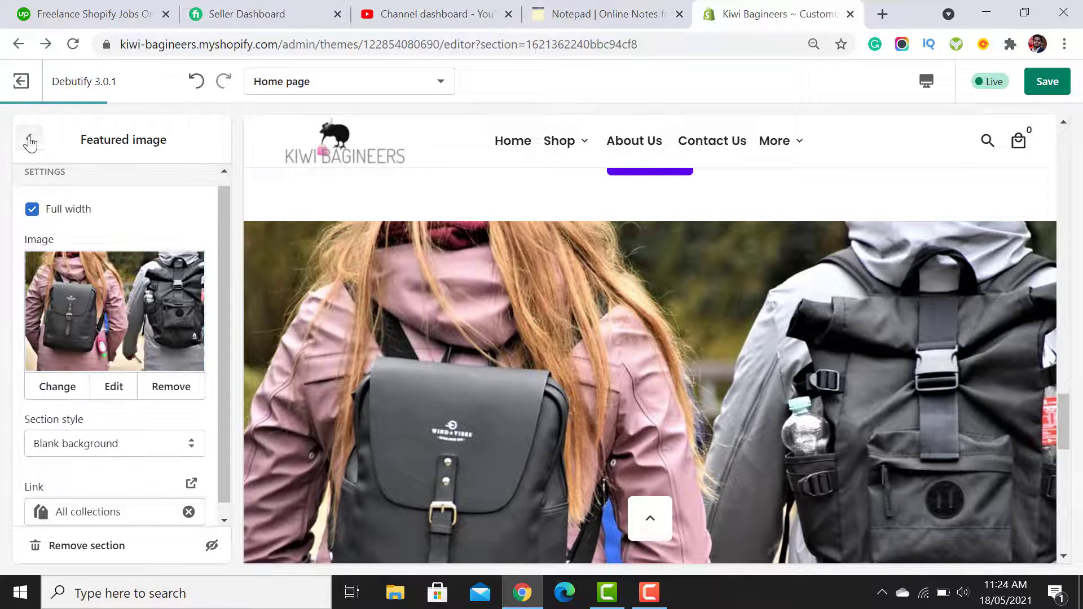
{"action": "left_click", "coordinate": [30, 143]}
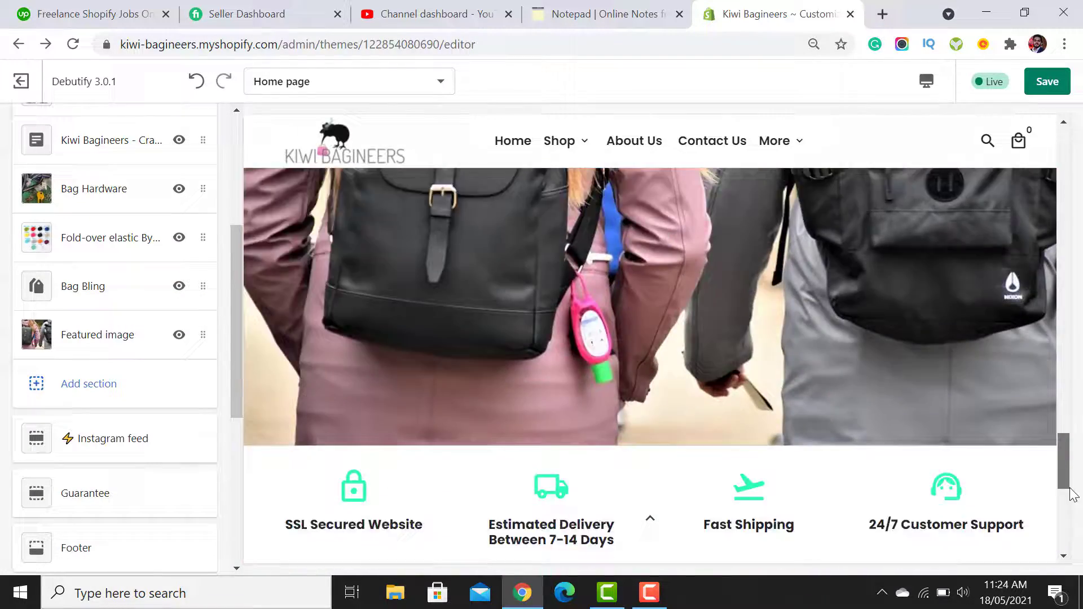
- Move the Featured image section between the Bag Hardware and Fold-over elastic sections and save the theme
{"action": "left_click_drag", "start_coordinate": [1072, 495], "coordinate": [1082, 313]}
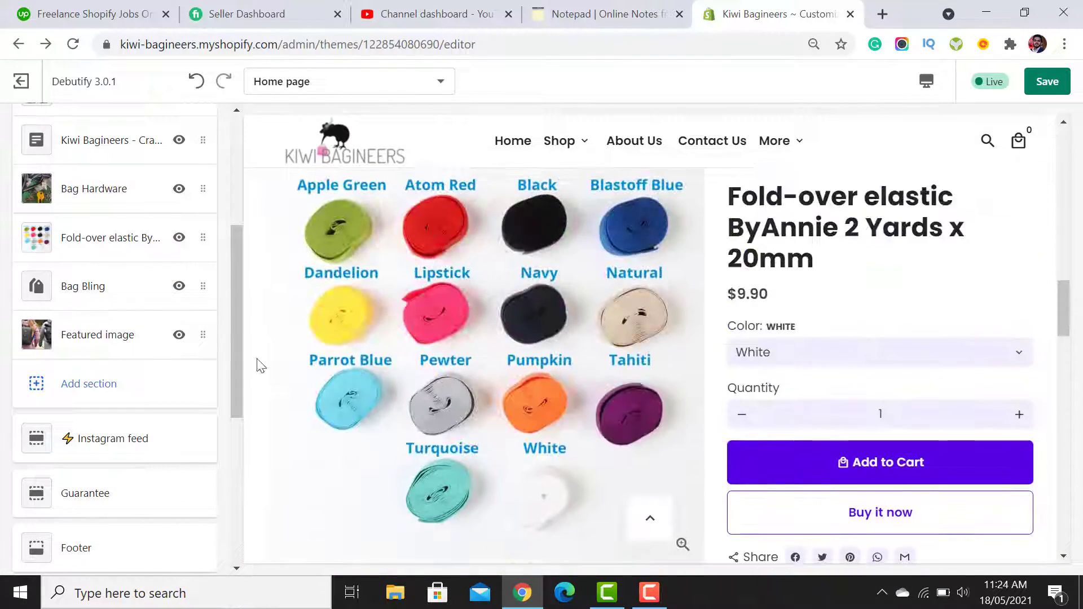
{"action": "left_click_drag", "start_coordinate": [200, 337], "coordinate": [218, 223]}
{"action": "left_click", "coordinate": [1047, 82]}
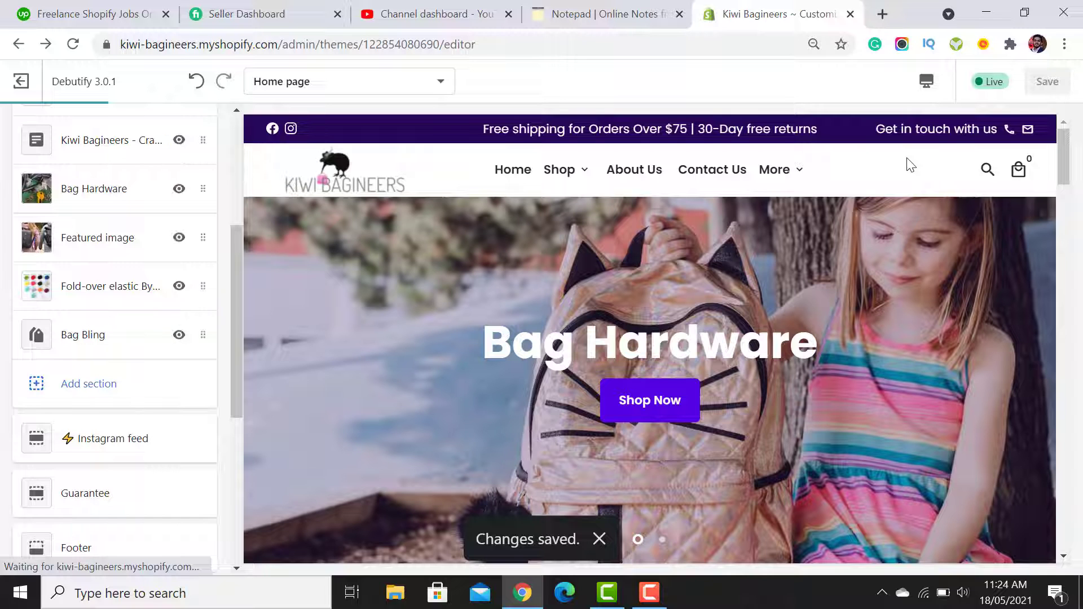
- Switch the preview to mobile and try the arrows of the slideshow and the Bag Hardware carousel
{"action": "left_click", "coordinate": [936, 87]}
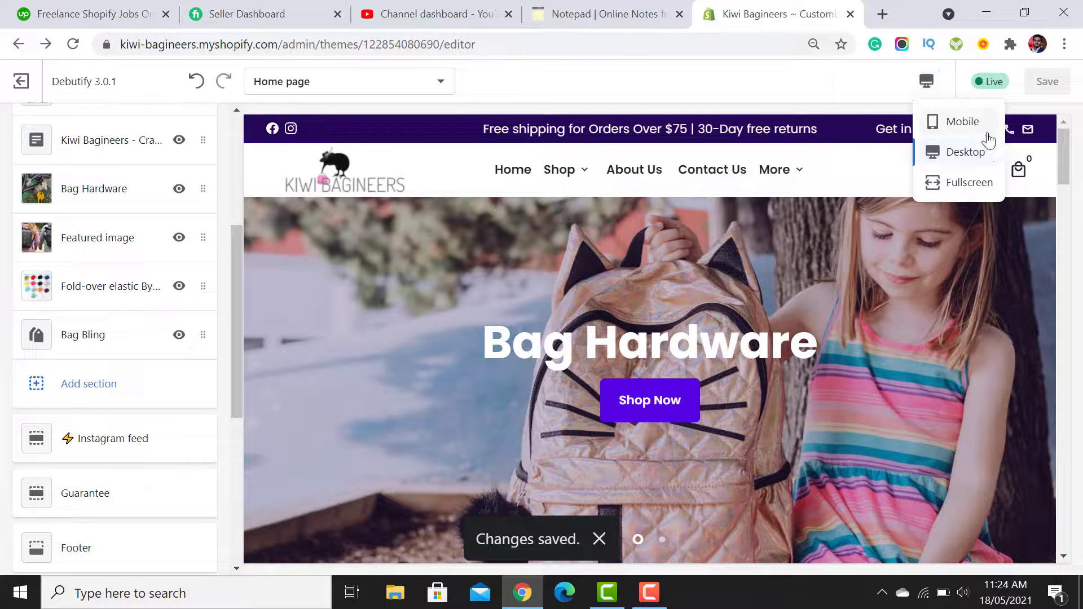
{"action": "left_click", "coordinate": [953, 129]}
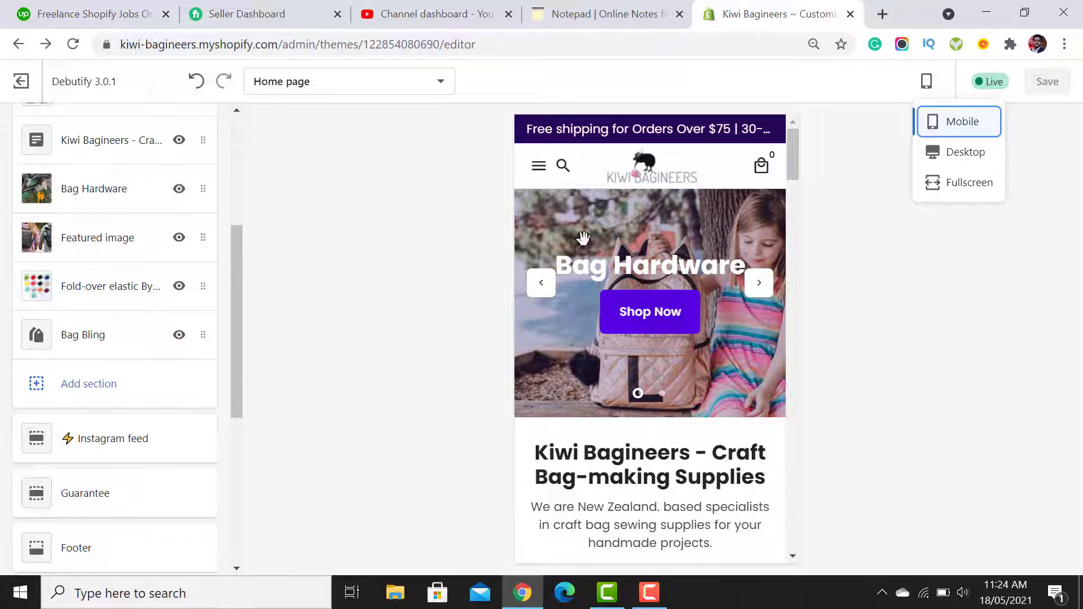
{"action": "left_click", "coordinate": [762, 285]}
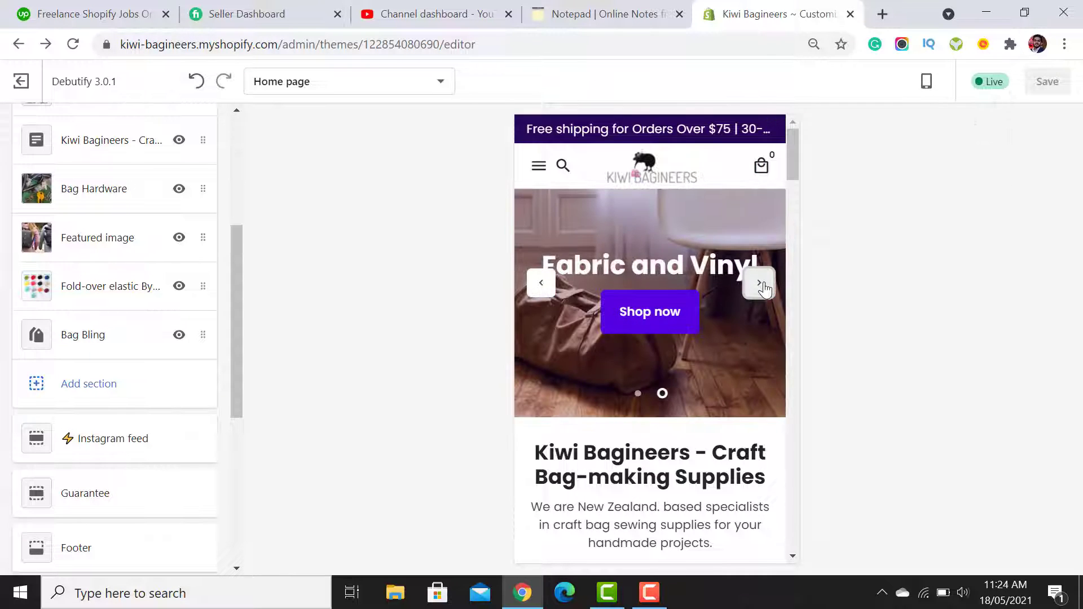
{"action": "left_click_drag", "start_coordinate": [794, 158], "coordinate": [795, 229]}
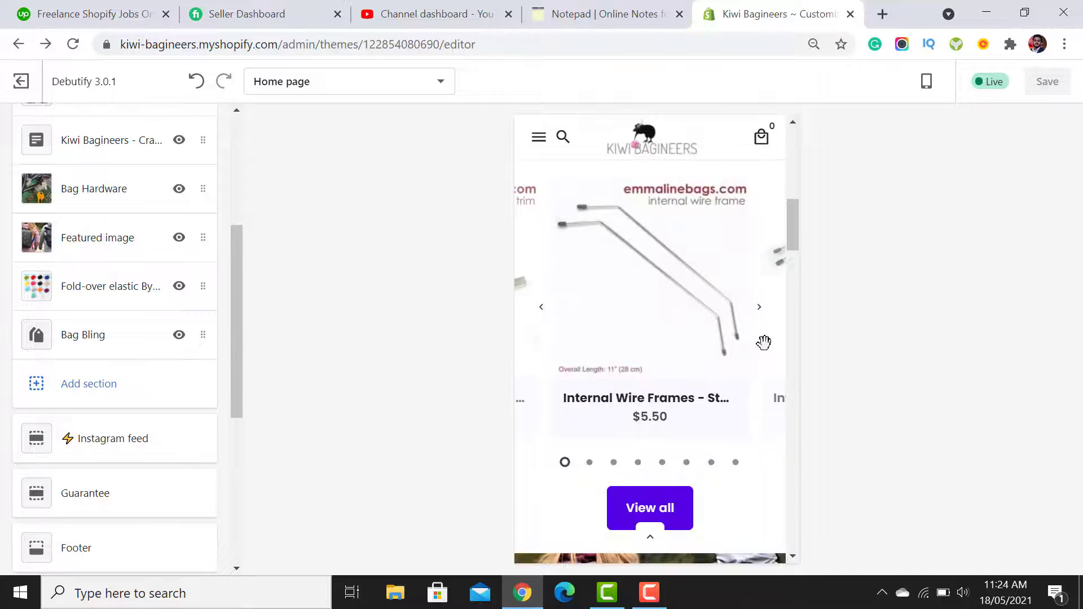
{"action": "left_click", "coordinate": [759, 308]}
{"action": "left_click", "coordinate": [759, 308]}
{"action": "left_click", "coordinate": [759, 308]}
{"action": "left_click", "coordinate": [759, 308]}
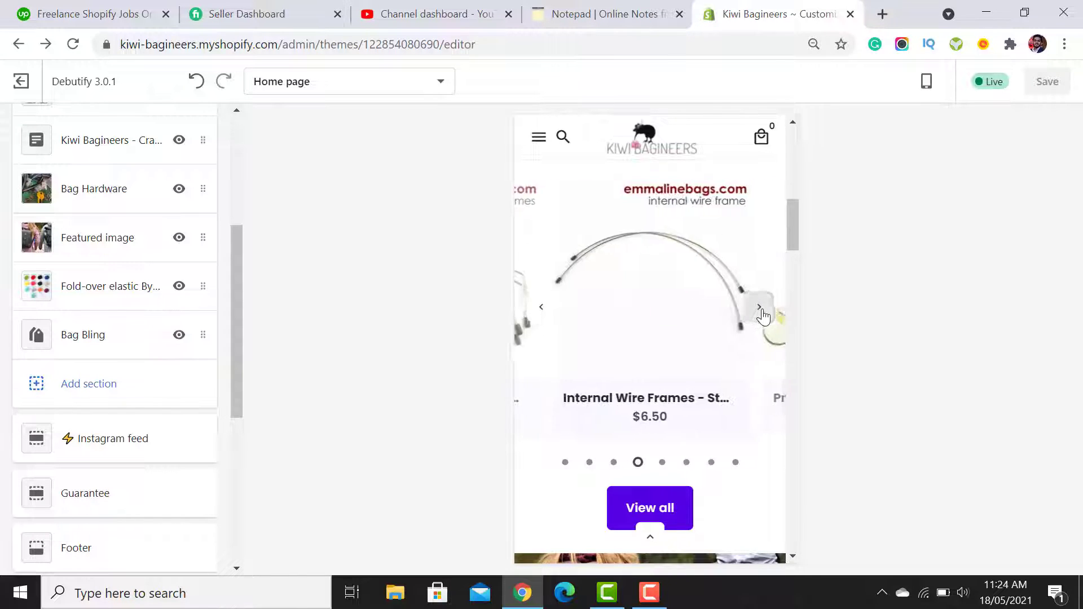
{"action": "left_click", "coordinate": [758, 309]}
- Check the featured image, product section and Bag Bling carousel dots in the mobile preview
{"action": "left_click_drag", "start_coordinate": [800, 235], "coordinate": [794, 268]}
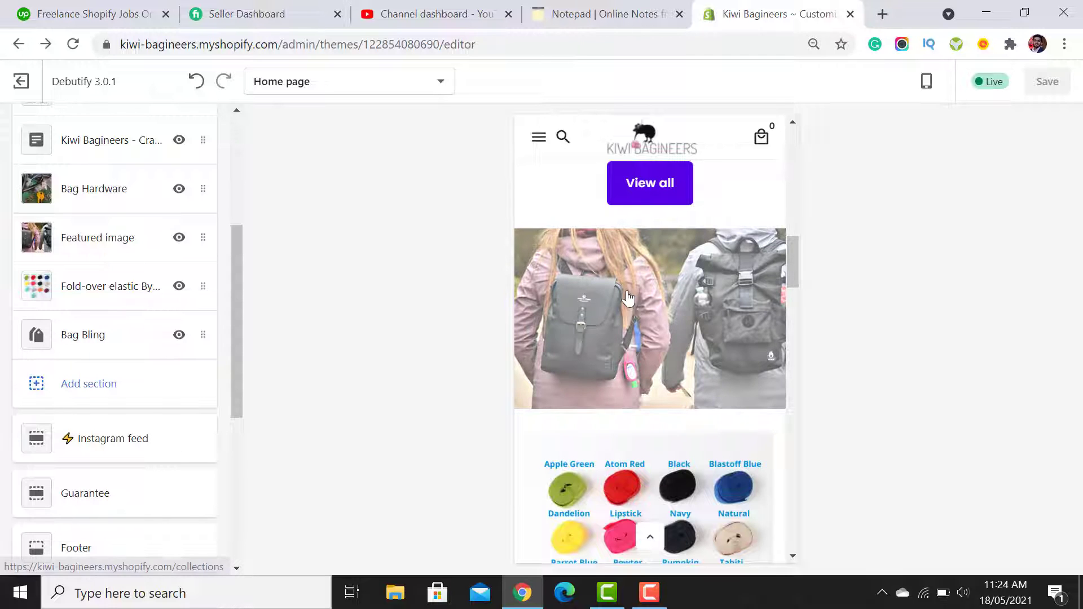
{"action": "left_click_drag", "start_coordinate": [791, 256], "coordinate": [799, 379]}
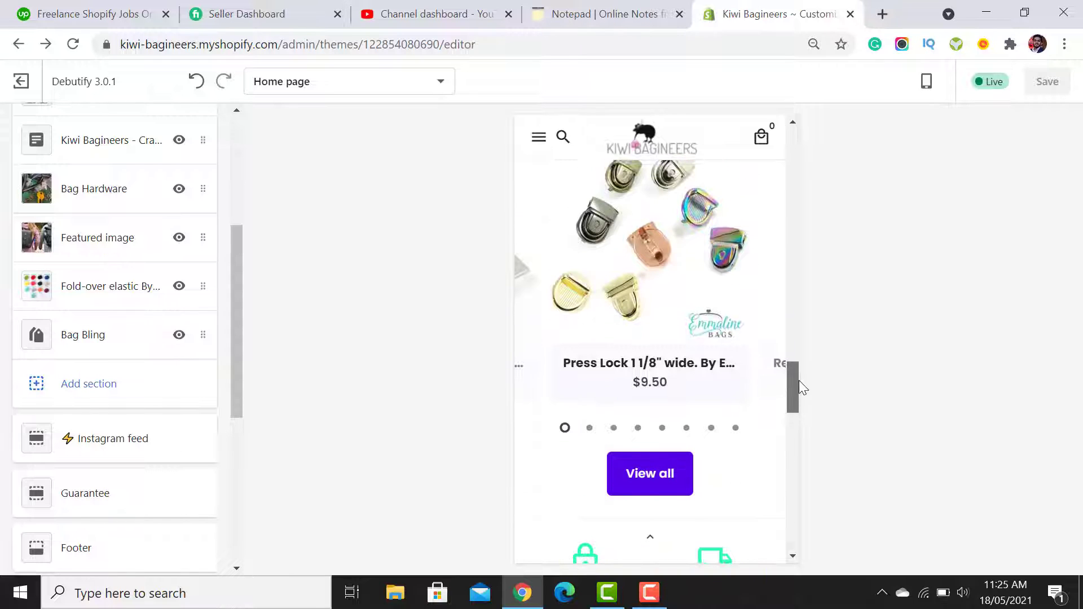
{"action": "left_click", "coordinate": [736, 428]}
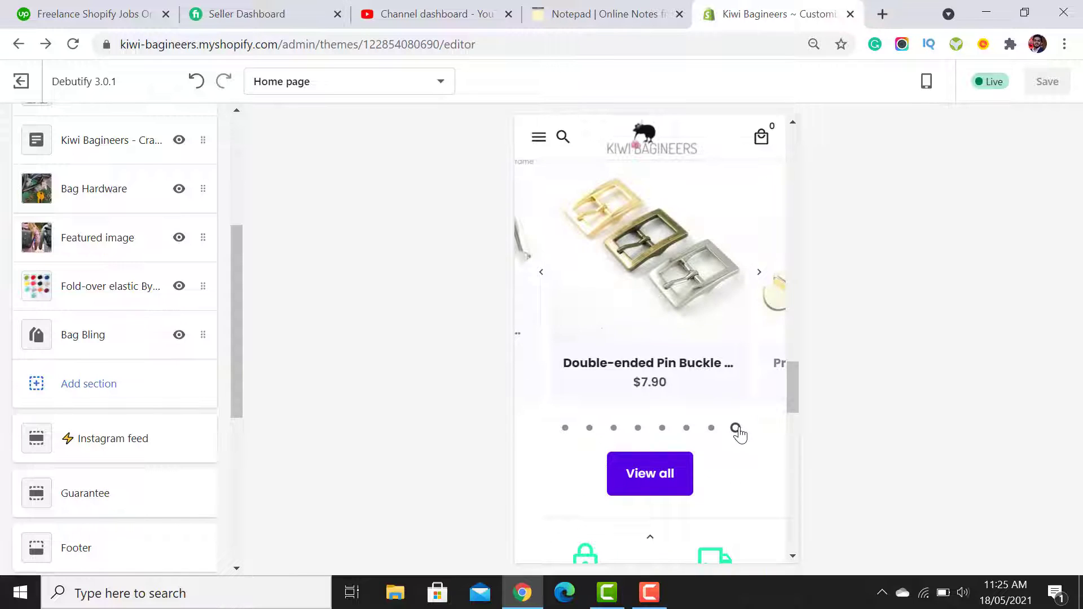
{"action": "left_click_drag", "start_coordinate": [799, 395], "coordinate": [821, 146]}
- Return the preview to desktop view and look over the home page
{"action": "left_click", "coordinate": [927, 82]}
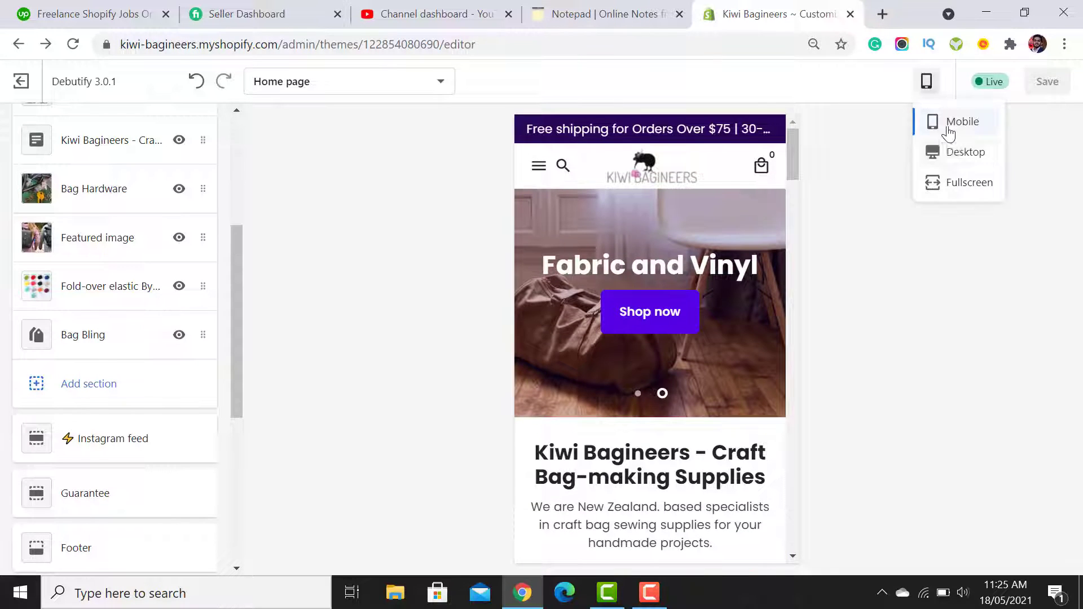
{"action": "left_click", "coordinate": [953, 153]}
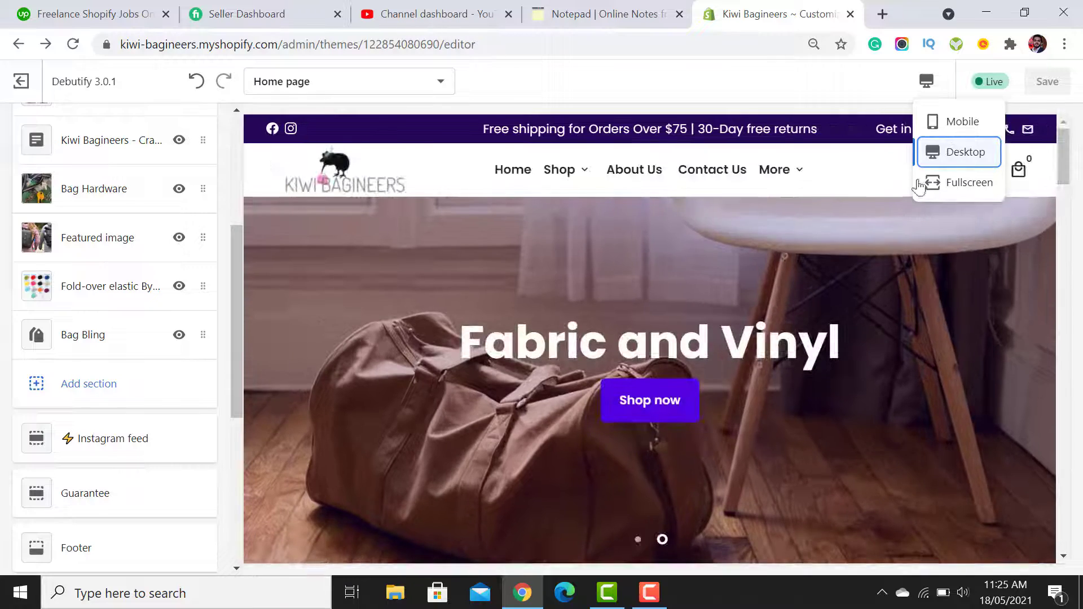
{"action": "left_click", "coordinate": [864, 175]}
{"action": "left_click_drag", "start_coordinate": [1061, 150], "coordinate": [1064, 123]}
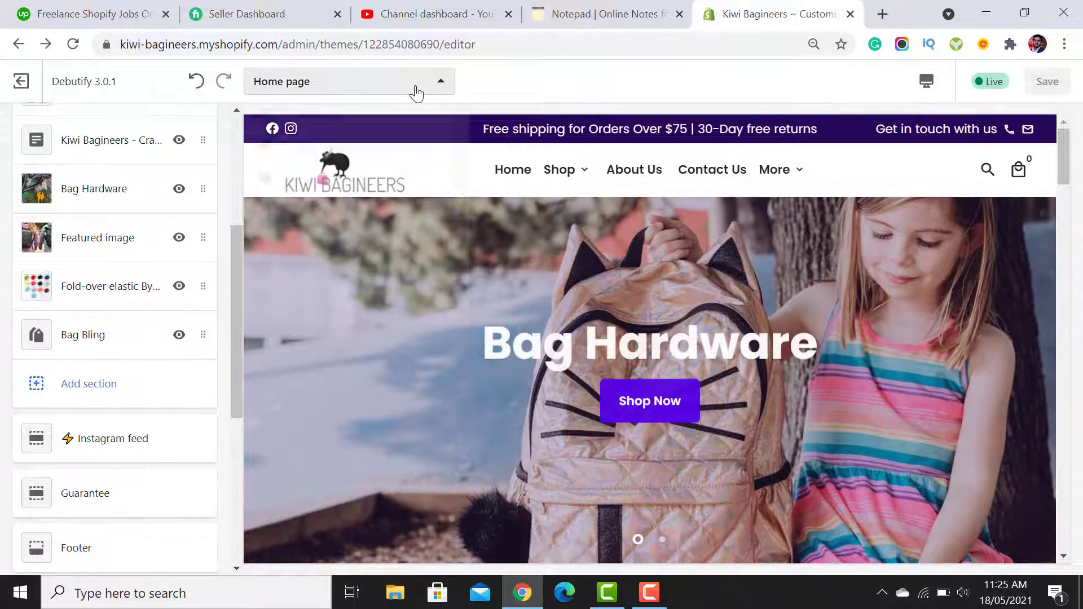
- Switch the editor to the Product pages template and look over the Seam Ripper product preview
{"action": "left_click", "coordinate": [416, 91]}
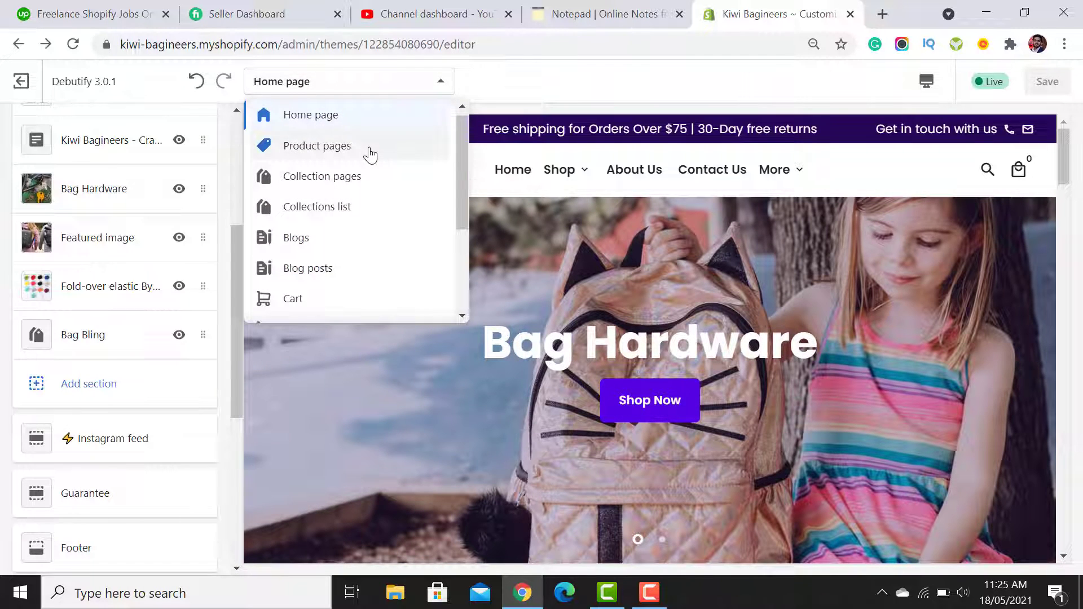
{"action": "left_click", "coordinate": [370, 148]}
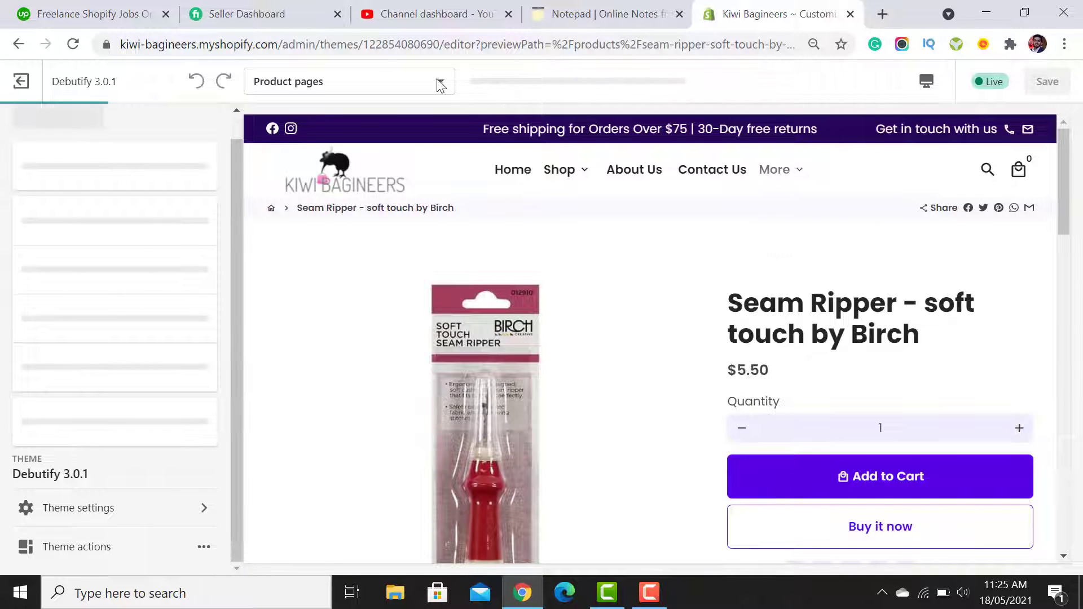
{"action": "left_click", "coordinate": [439, 83]}
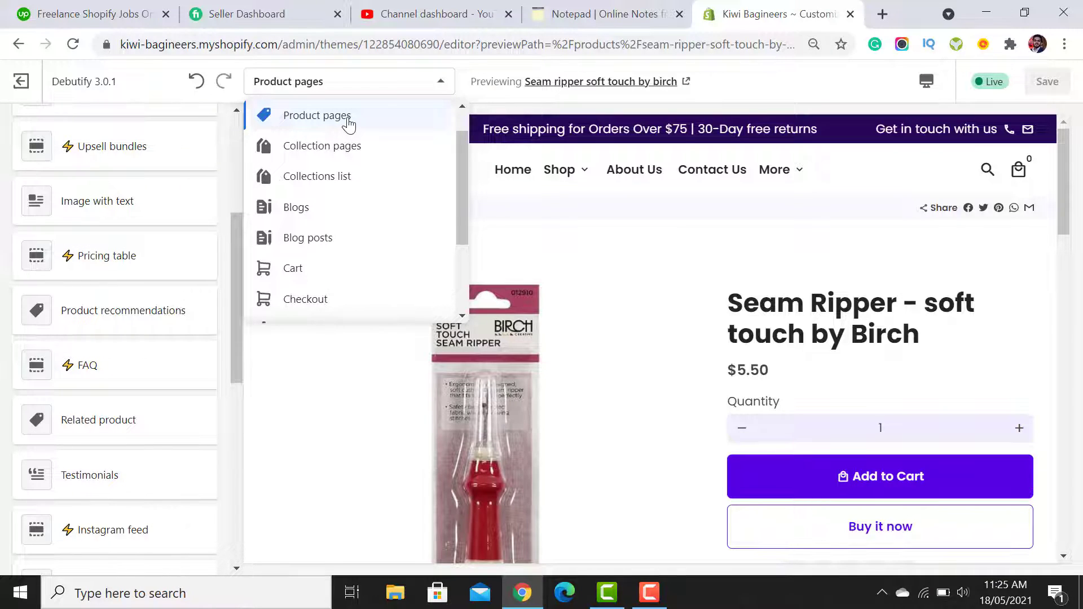
{"action": "left_click", "coordinate": [441, 85]}
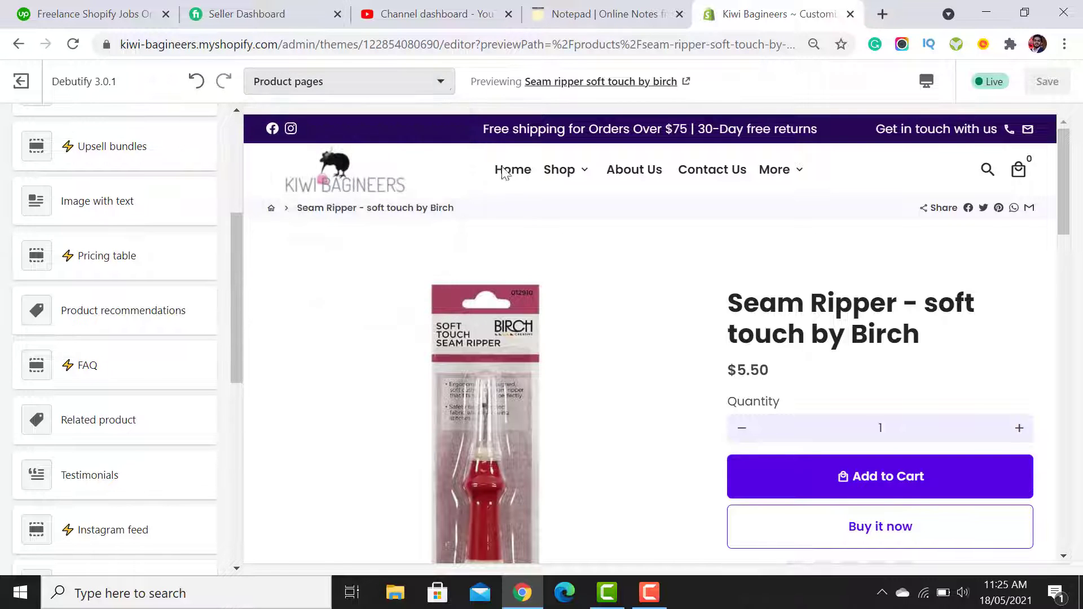
{"action": "left_click_drag", "start_coordinate": [1063, 172], "coordinate": [1073, 227]}
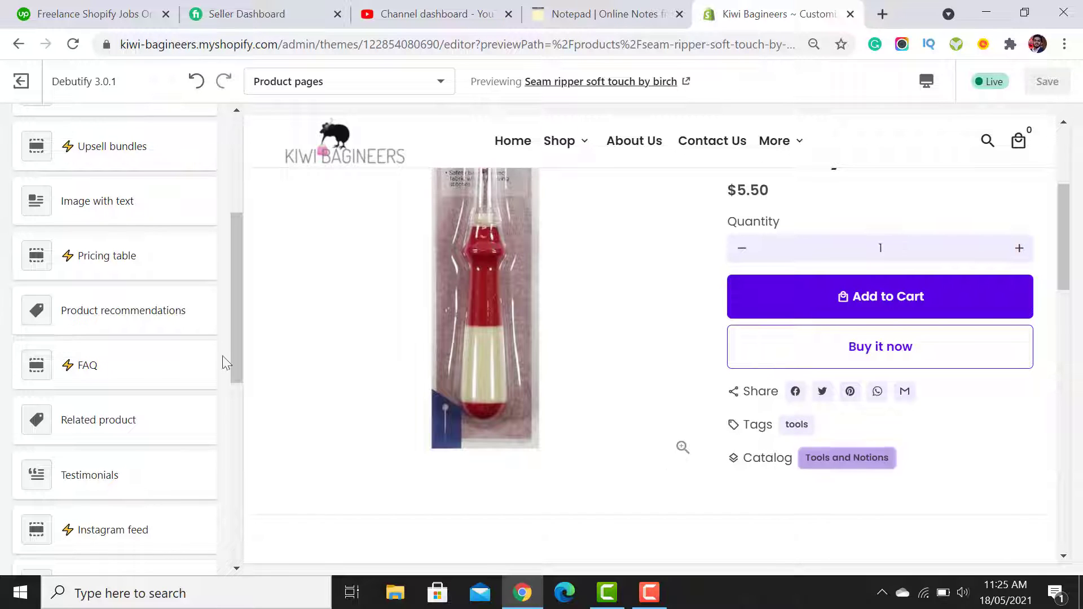
- Hide the tags and catalog rows in the Product pages section, and compare its description settings with the preview
{"action": "scroll", "coordinate": [94, 216], "scroll_direction": "up", "scroll_amount": 5}
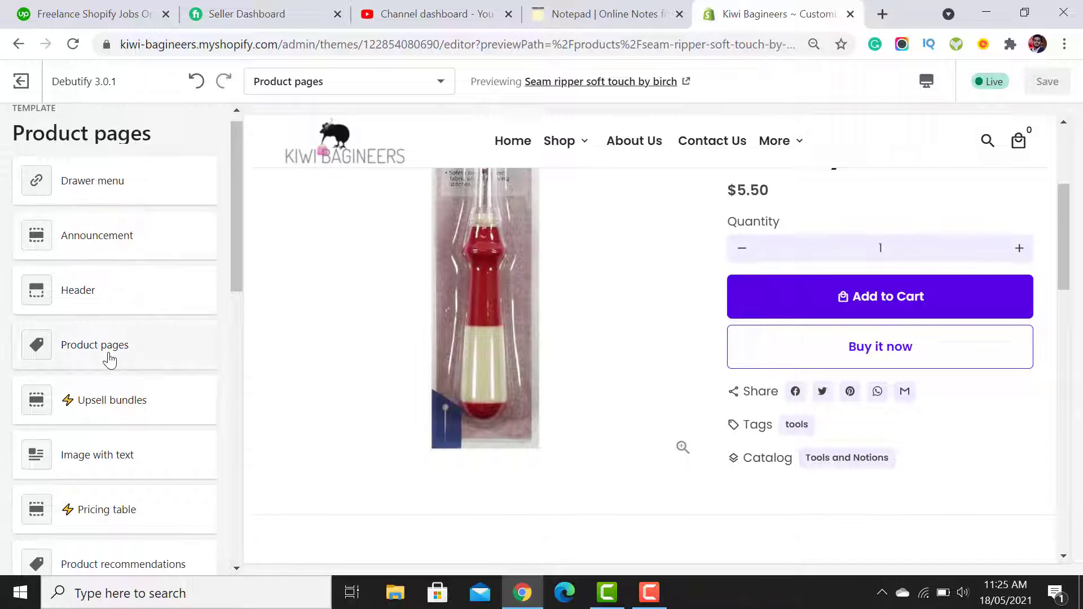
{"action": "left_click", "coordinate": [110, 360]}
{"action": "left_click_drag", "start_coordinate": [223, 218], "coordinate": [219, 462]}
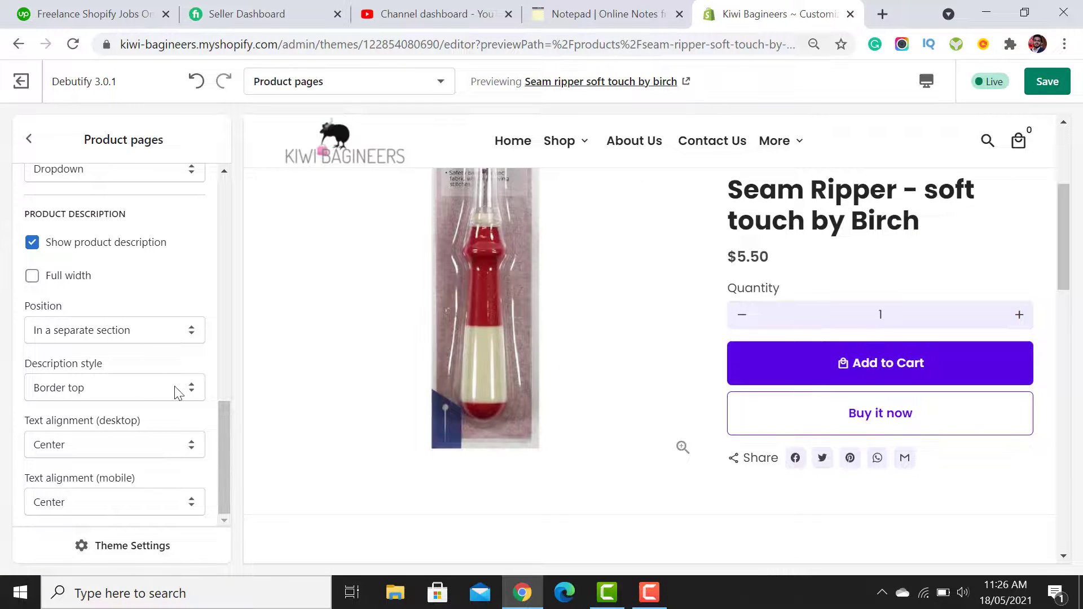
{"action": "scroll", "coordinate": [873, 411], "scroll_direction": "down", "scroll_amount": 7}
{"action": "scroll", "coordinate": [873, 411], "scroll_direction": "up", "scroll_amount": 1}
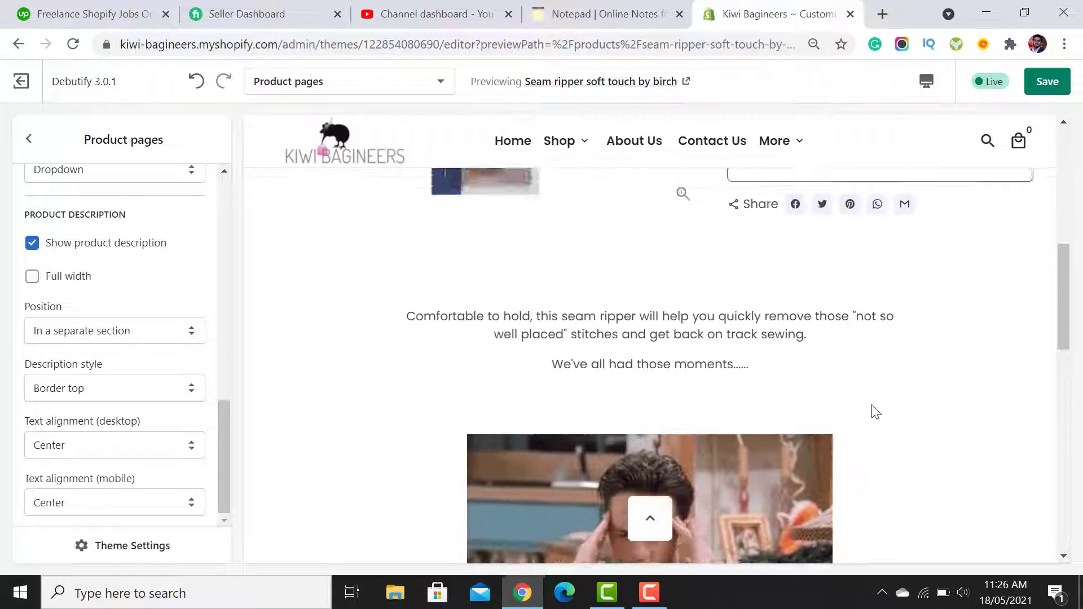
- Try the full-width setting for the product description and check its effect in the Seam Ripper product preview
{"action": "scroll", "coordinate": [873, 412], "scroll_direction": "down", "scroll_amount": 5}
{"action": "scroll", "coordinate": [873, 412], "scroll_direction": "up", "scroll_amount": 5}
{"action": "left_click", "coordinate": [32, 276]}
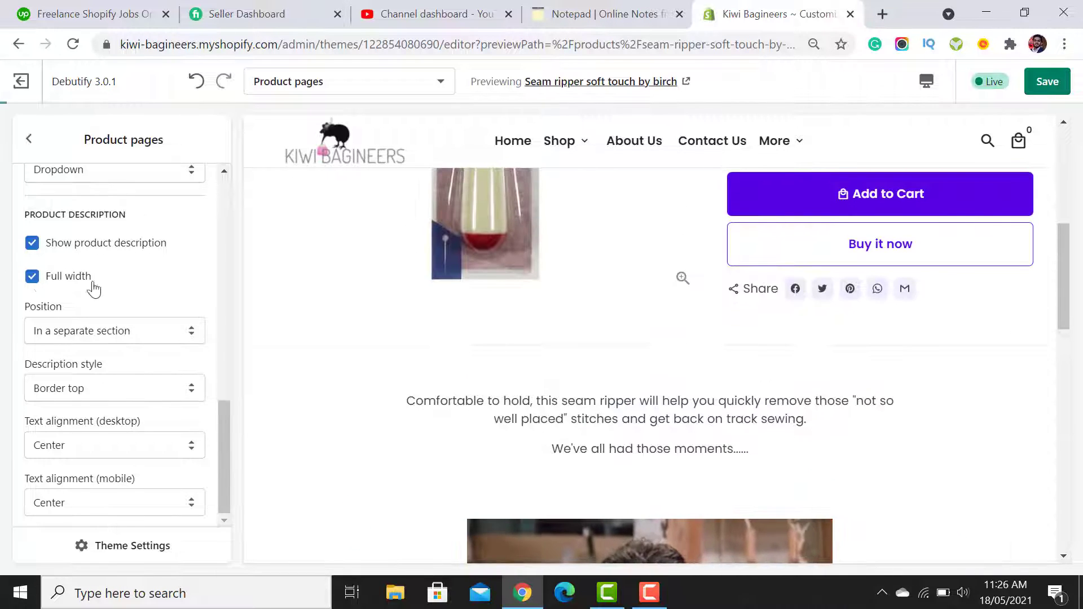
{"action": "scroll", "coordinate": [899, 431], "scroll_direction": "up", "scroll_amount": 5}
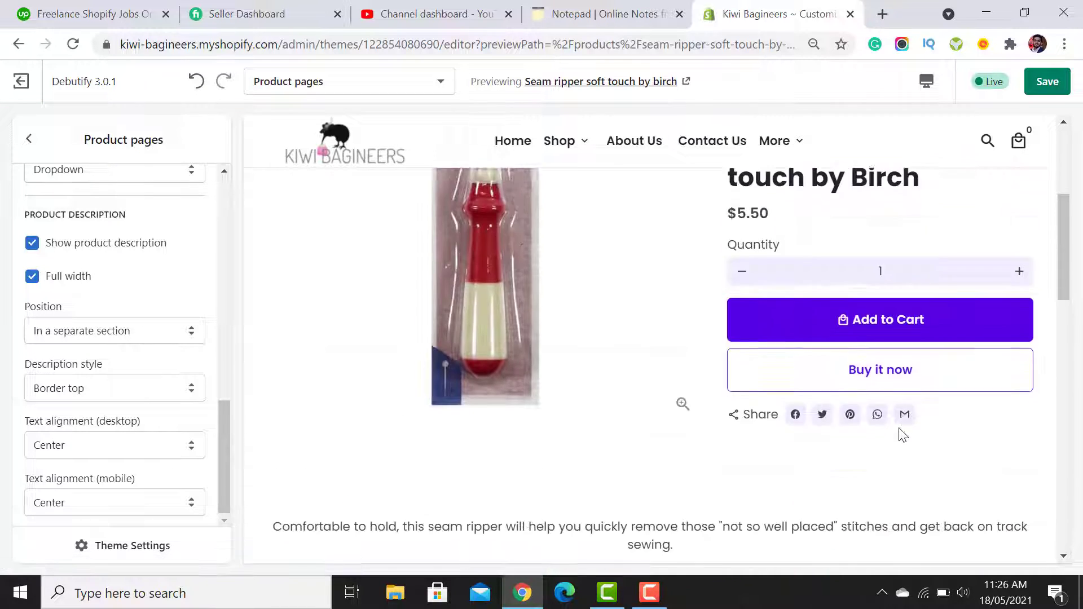
{"action": "scroll", "coordinate": [900, 433], "scroll_direction": "down", "scroll_amount": 10}
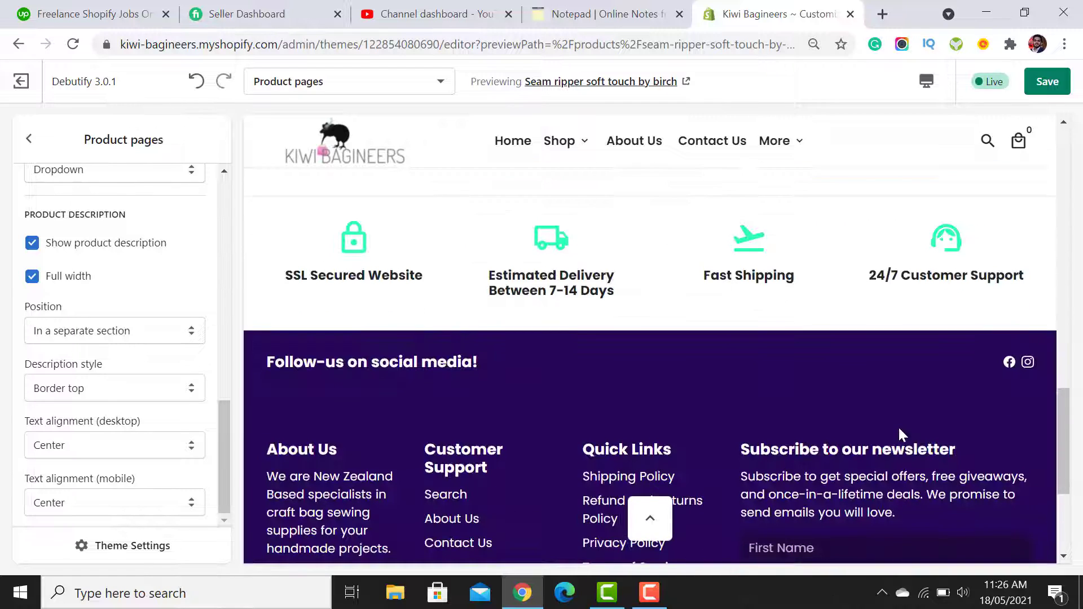
{"action": "scroll", "coordinate": [899, 433], "scroll_direction": "up", "scroll_amount": 3}
{"action": "scroll", "coordinate": [903, 435], "scroll_direction": "up", "scroll_amount": 5}
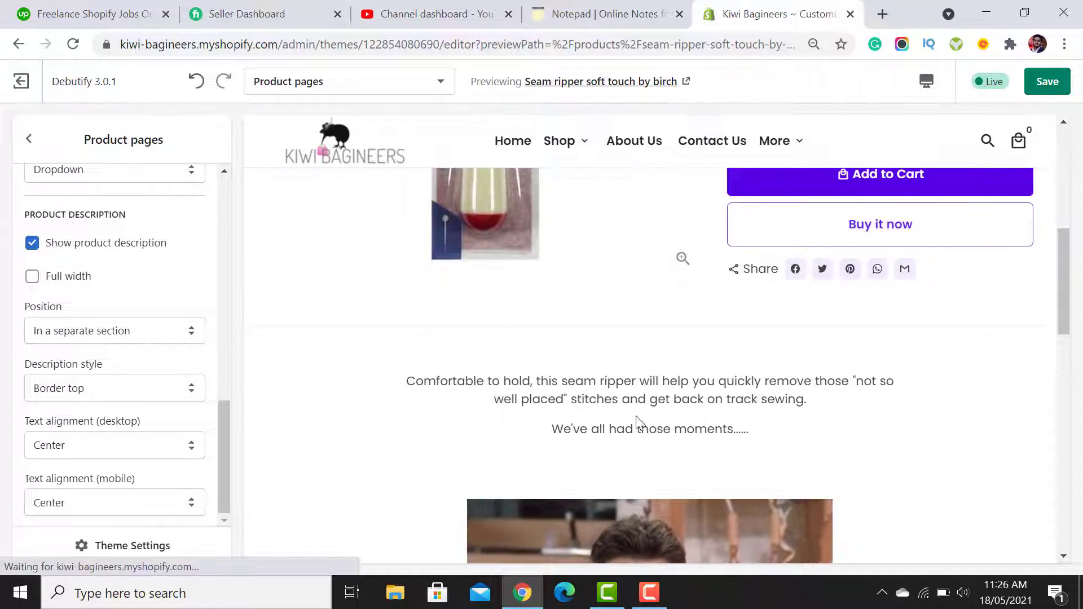
- Set the product description position to Under add-to-cart button, check it in the preview and save the changes
{"action": "scroll", "coordinate": [976, 441], "scroll_direction": "up", "scroll_amount": 3}
{"action": "scroll", "coordinate": [979, 446], "scroll_direction": "down", "scroll_amount": 9}
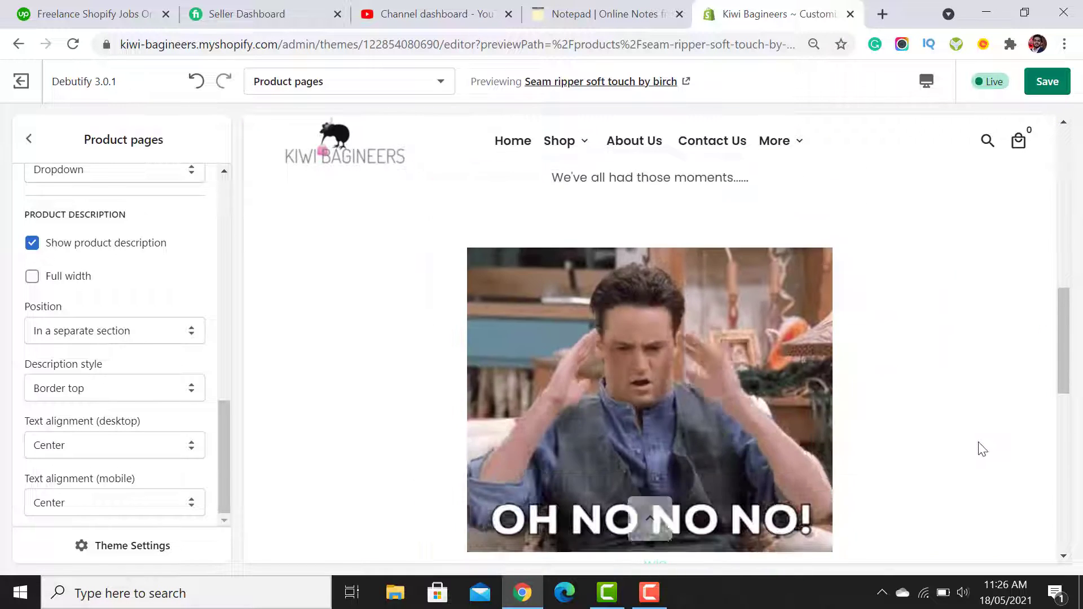
{"action": "scroll", "coordinate": [987, 450], "scroll_direction": "down", "scroll_amount": 3}
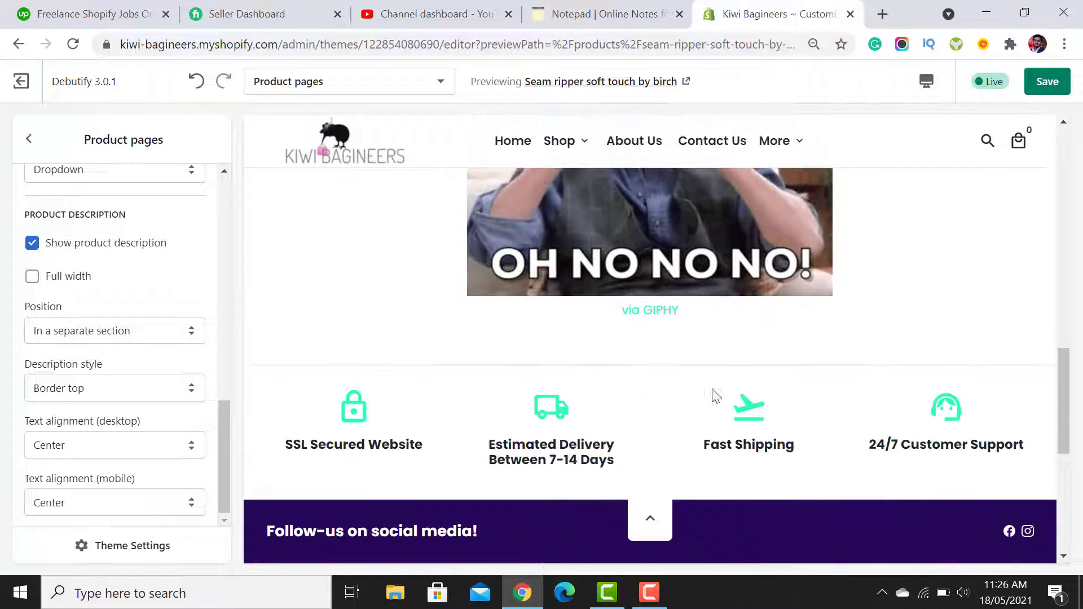
{"action": "scroll", "coordinate": [1009, 388], "scroll_direction": "up", "scroll_amount": 1}
{"action": "scroll", "coordinate": [1008, 386], "scroll_direction": "up", "scroll_amount": 4}
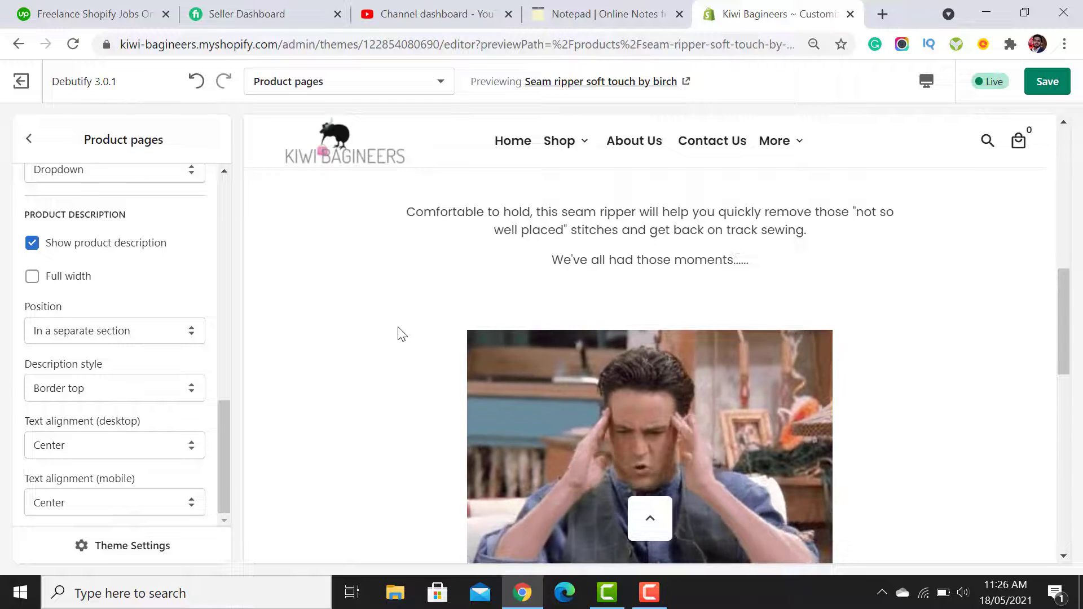
{"action": "left_click_drag", "start_coordinate": [1064, 317], "coordinate": [1065, 216]}
{"action": "left_click", "coordinate": [91, 334]}
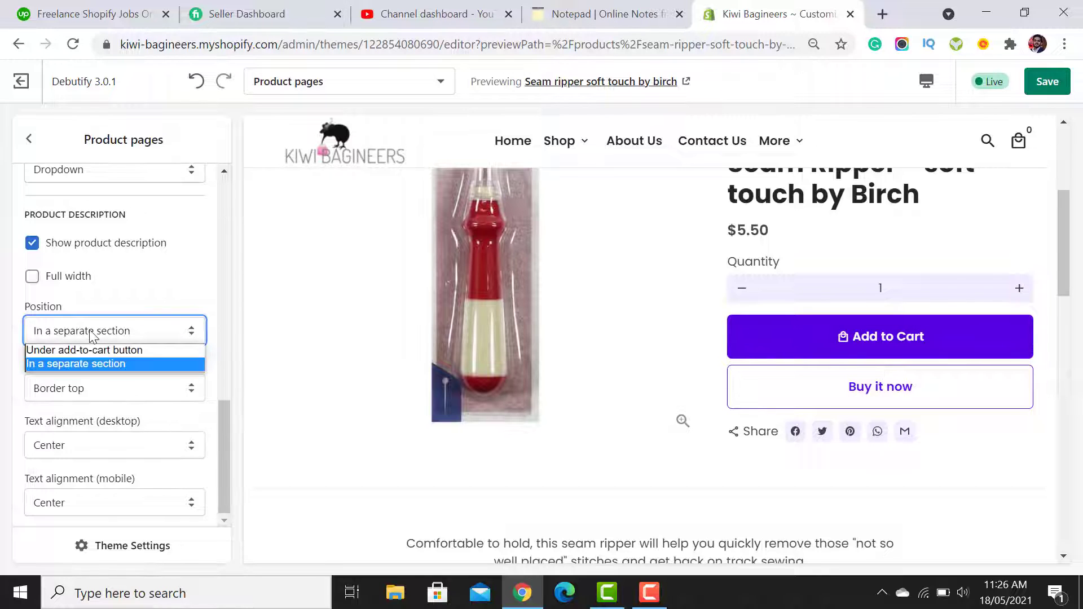
{"action": "left_click", "coordinate": [133, 351]}
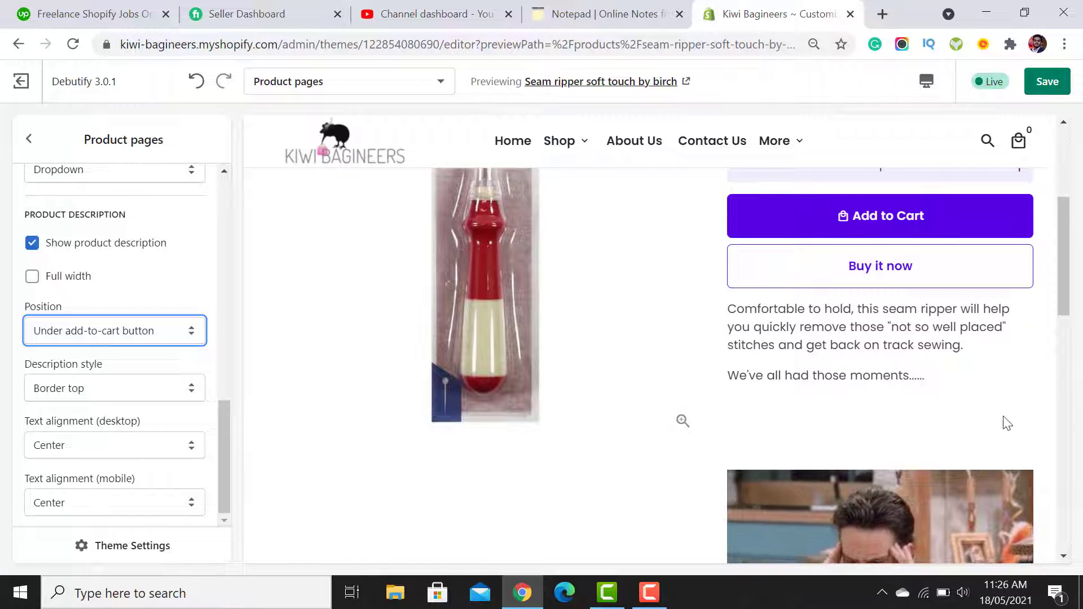
{"action": "scroll", "coordinate": [1010, 423], "scroll_direction": "down", "scroll_amount": 3}
{"action": "scroll", "coordinate": [865, 349], "scroll_direction": "up", "scroll_amount": 2}
{"action": "scroll", "coordinate": [865, 347], "scroll_direction": "up", "scroll_amount": 5}
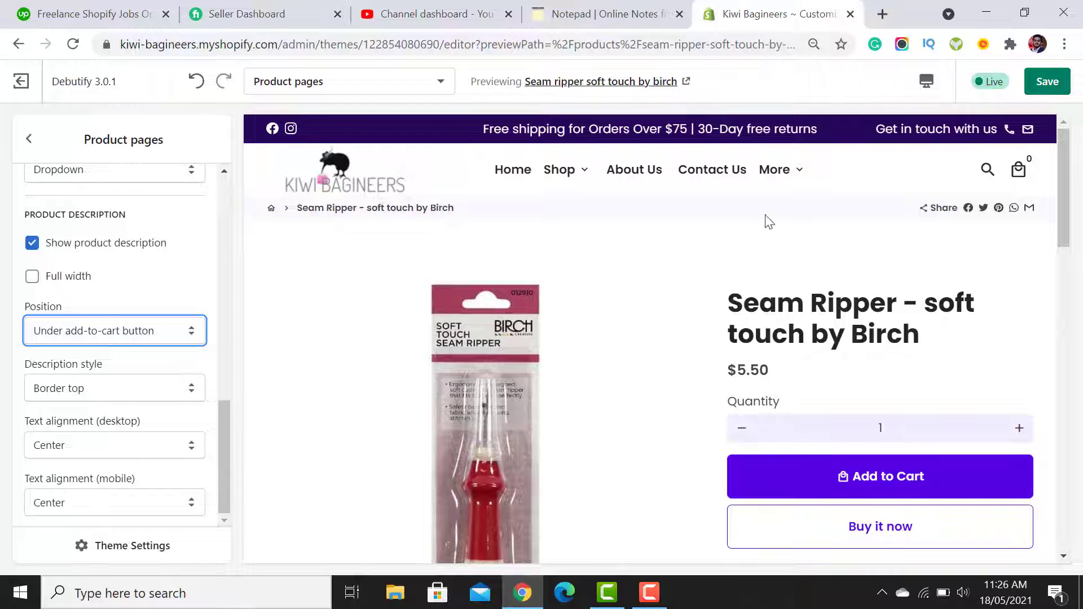
{"action": "left_click", "coordinate": [1047, 83]}
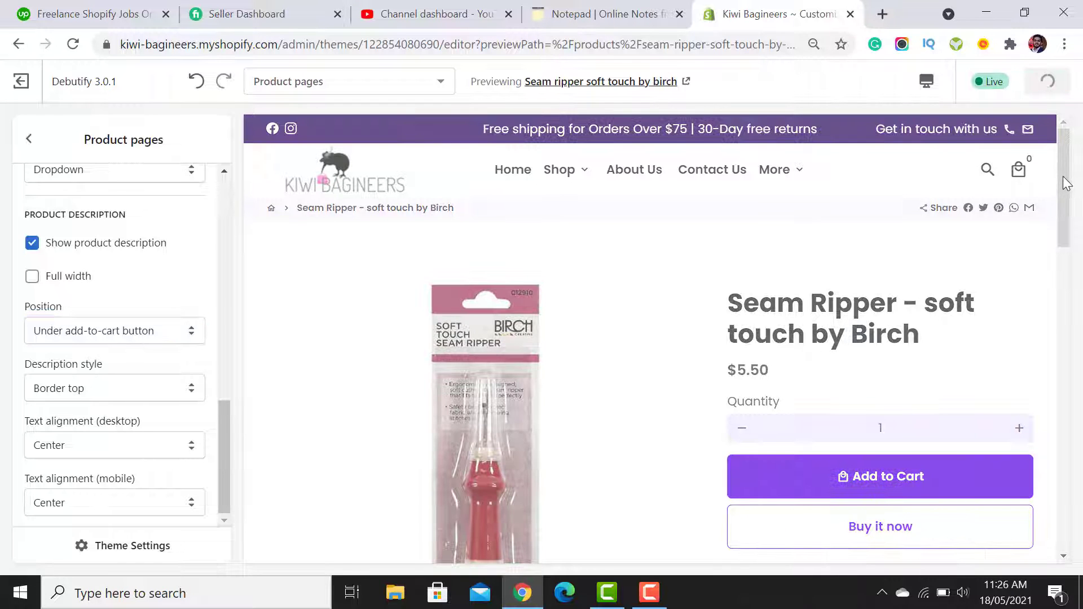
- Switch the editor to the Collection pages template and look over the filter and sort row in the preview
{"action": "left_click", "coordinate": [440, 82]}
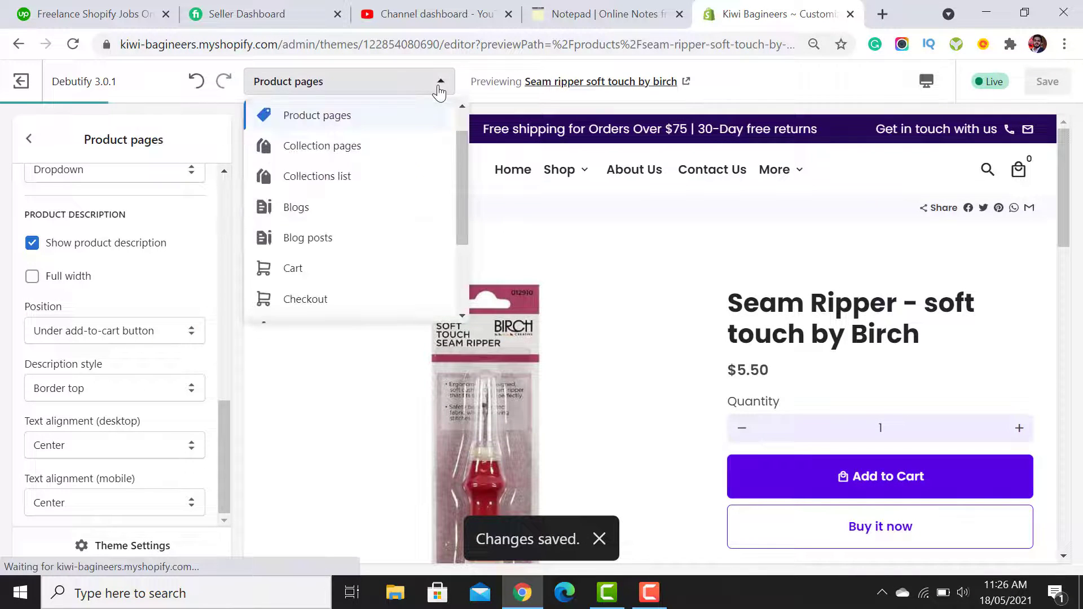
{"action": "left_click", "coordinate": [360, 148]}
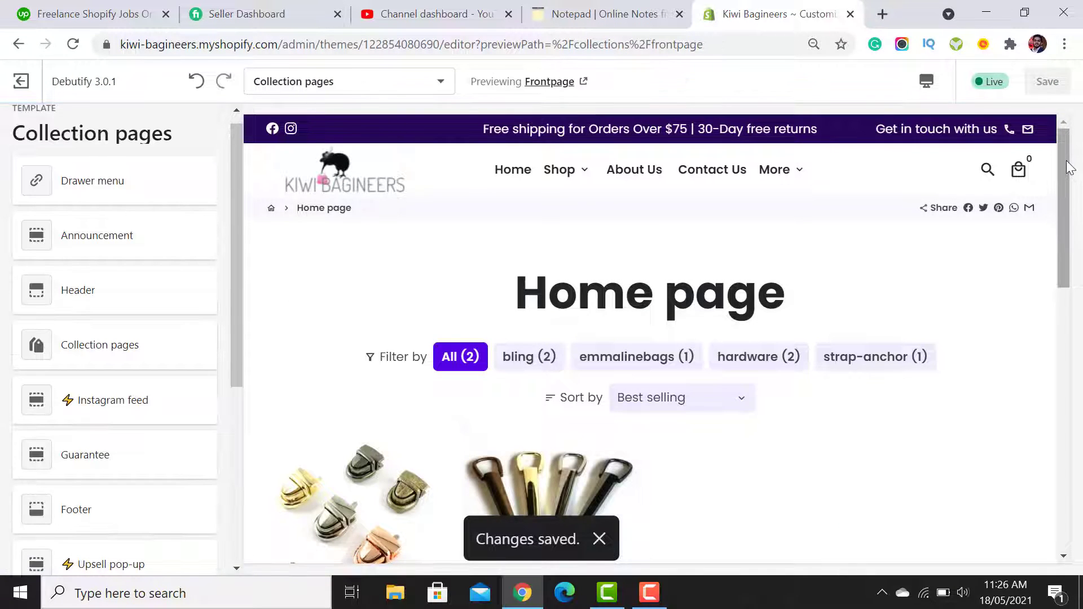
{"action": "left_click_drag", "start_coordinate": [1067, 162], "coordinate": [1082, 204]}
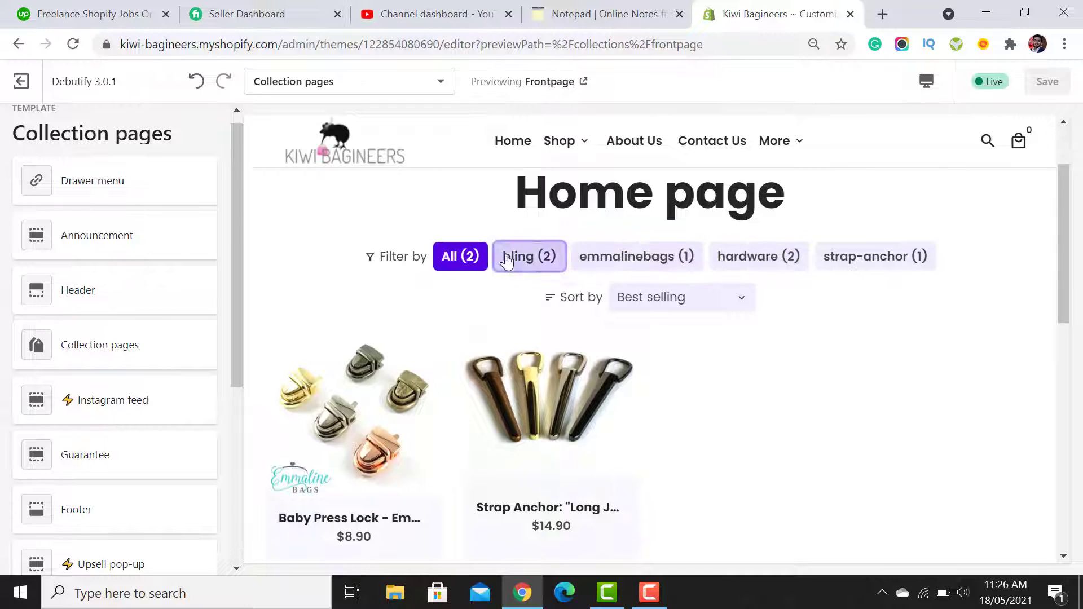
- Disable tag filtering, the tags count and multiple tags filtering in the Collection pages section, and save the changes
{"action": "left_click", "coordinate": [107, 357]}
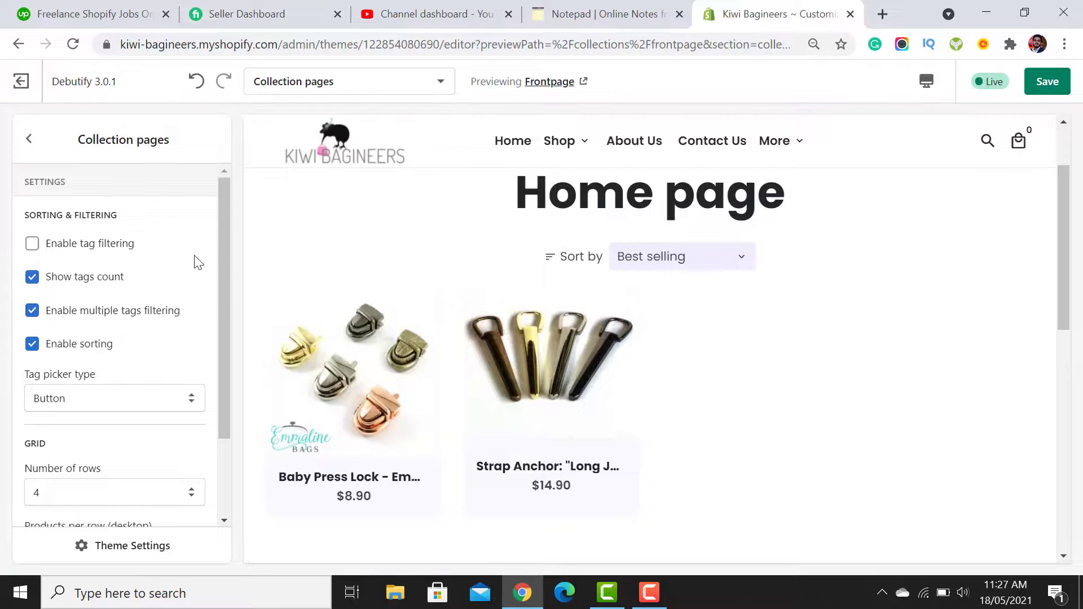
{"action": "left_click_drag", "start_coordinate": [219, 233], "coordinate": [222, 313]}
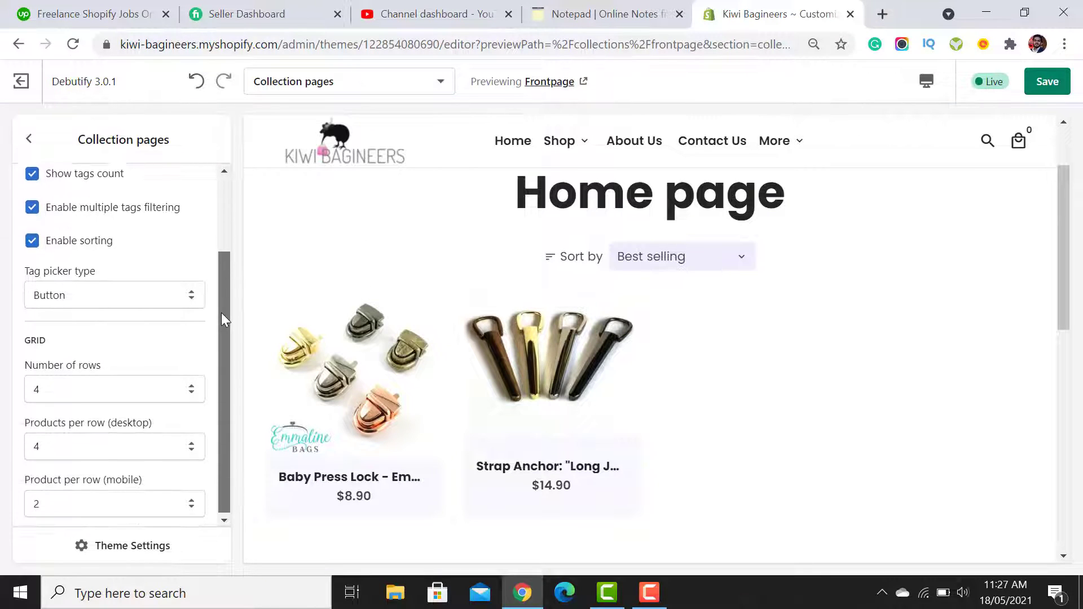
{"action": "scroll", "coordinate": [699, 309], "scroll_direction": "down", "scroll_amount": 5}
{"action": "scroll", "coordinate": [871, 361], "scroll_direction": "up", "scroll_amount": 10}
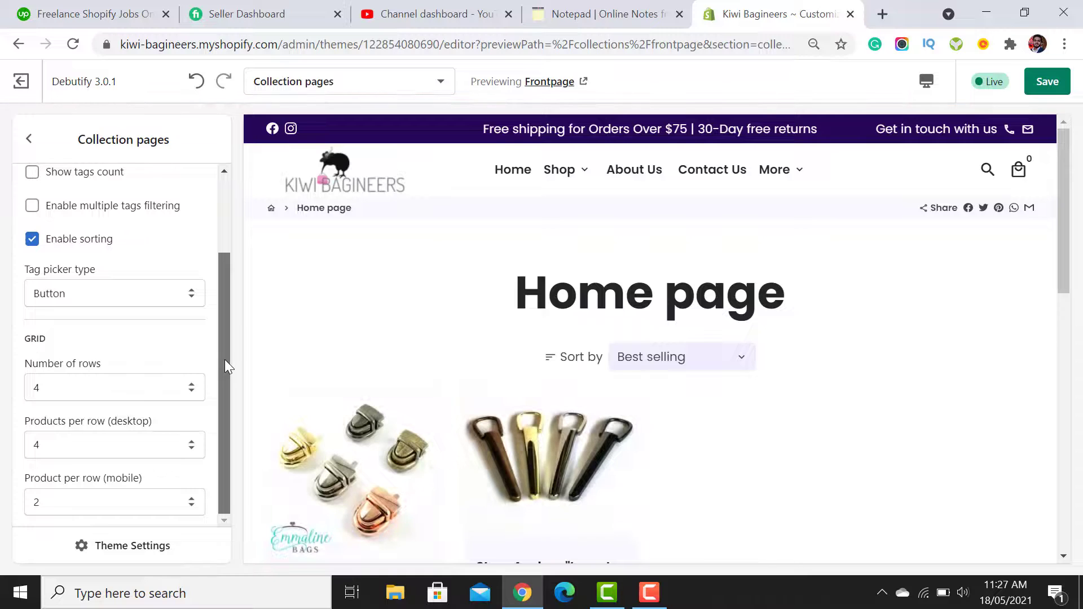
{"action": "left_click", "coordinate": [1058, 86]}
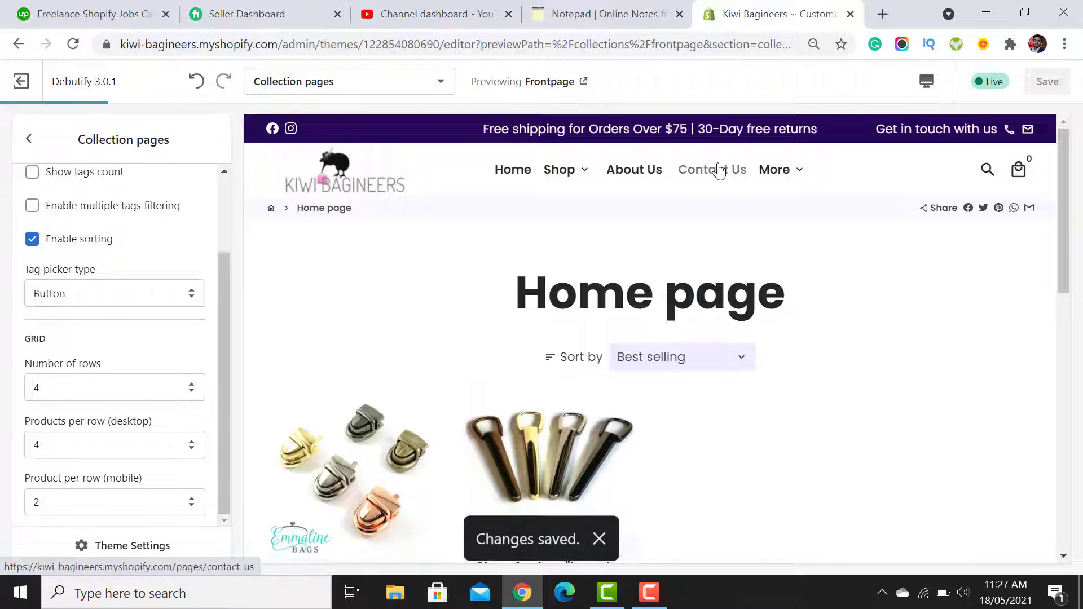
- Switch the editor to the Collections list template and look over the Catalog page preview
{"action": "left_click", "coordinate": [372, 81]}
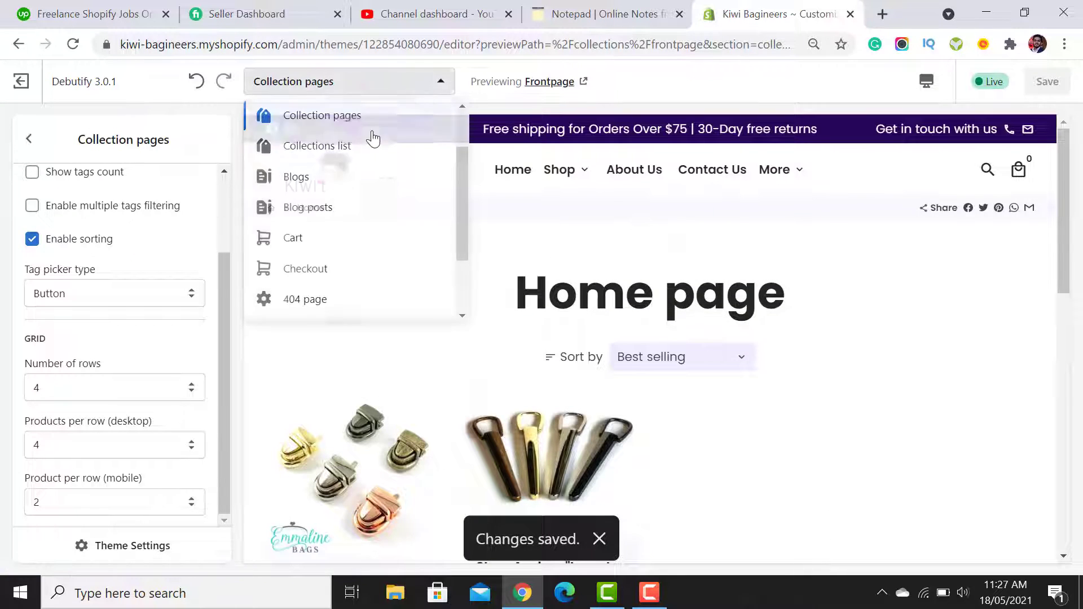
{"action": "left_click", "coordinate": [388, 153]}
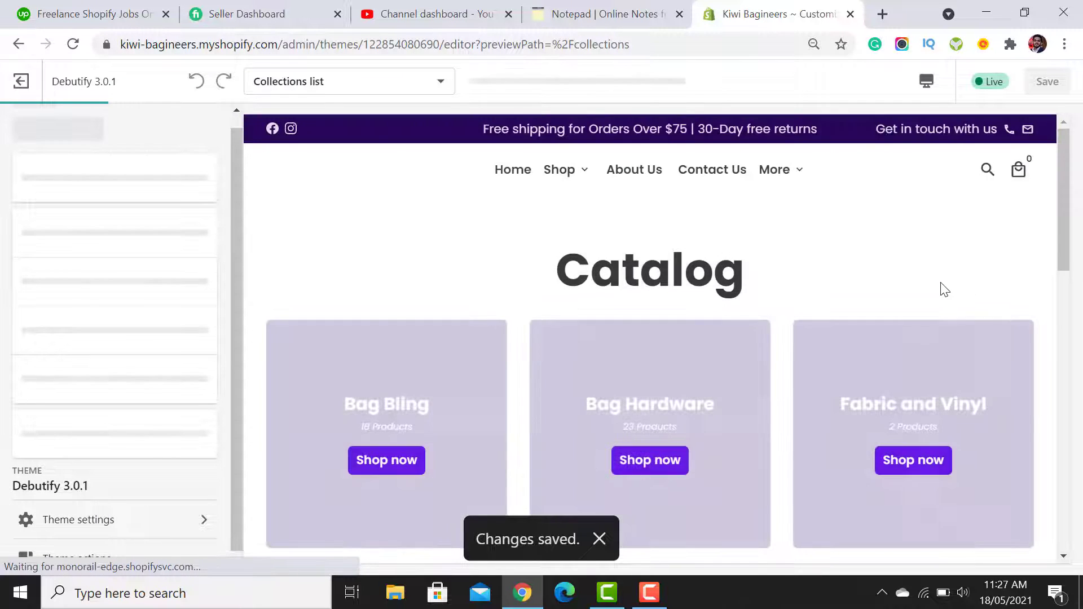
{"action": "left_click_drag", "start_coordinate": [1064, 182], "coordinate": [1082, 166]}
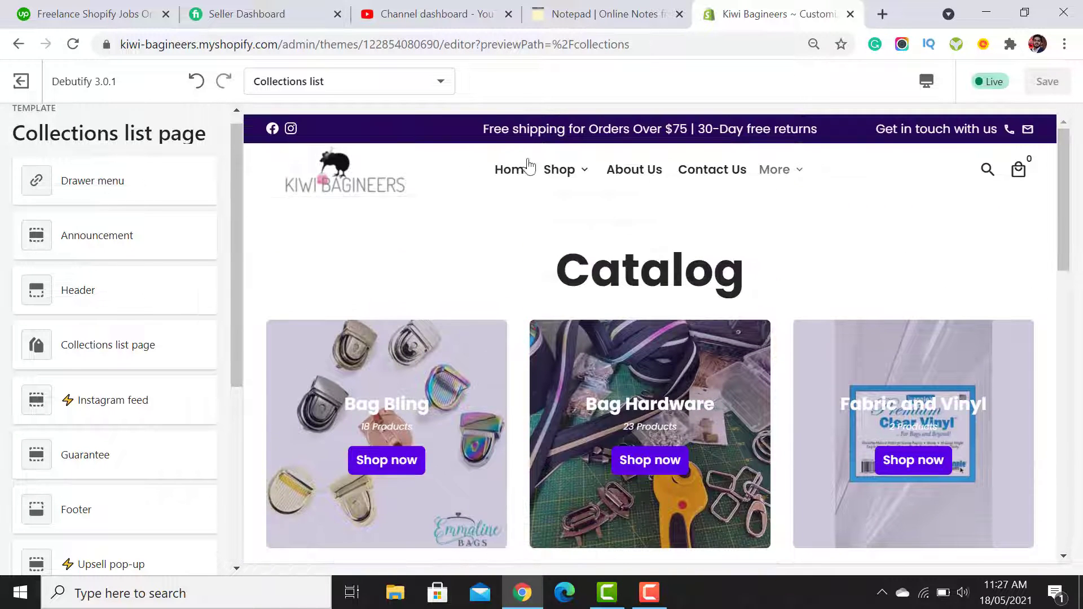
- Switch the editor to the Cart template and look over its sections and preview
{"action": "left_click", "coordinate": [402, 94]}
{"action": "left_click", "coordinate": [357, 207]}
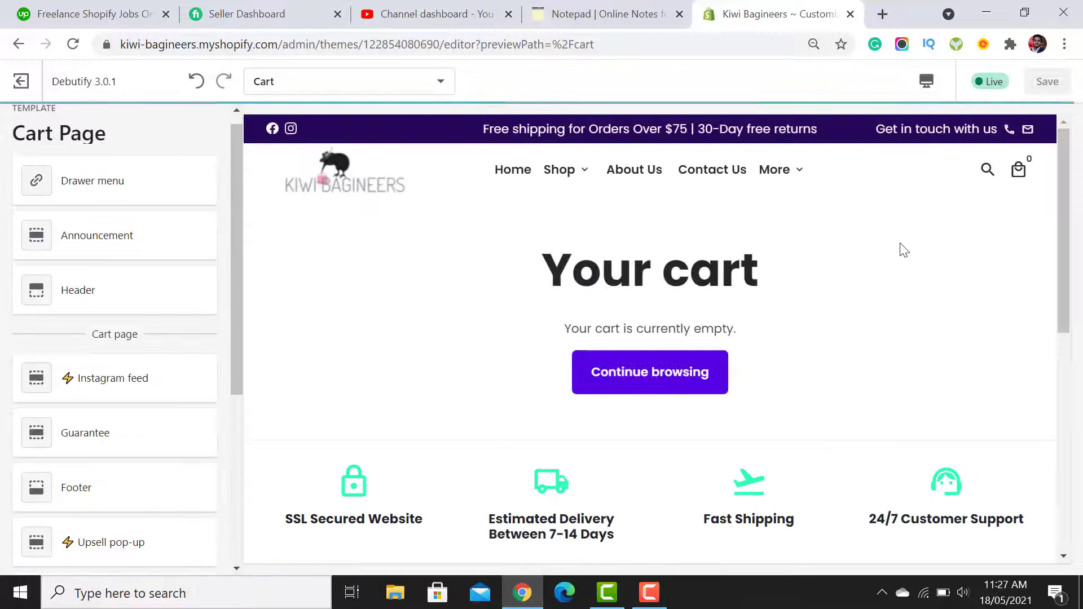
{"action": "scroll", "coordinate": [232, 301], "scroll_direction": "down", "scroll_amount": 3}
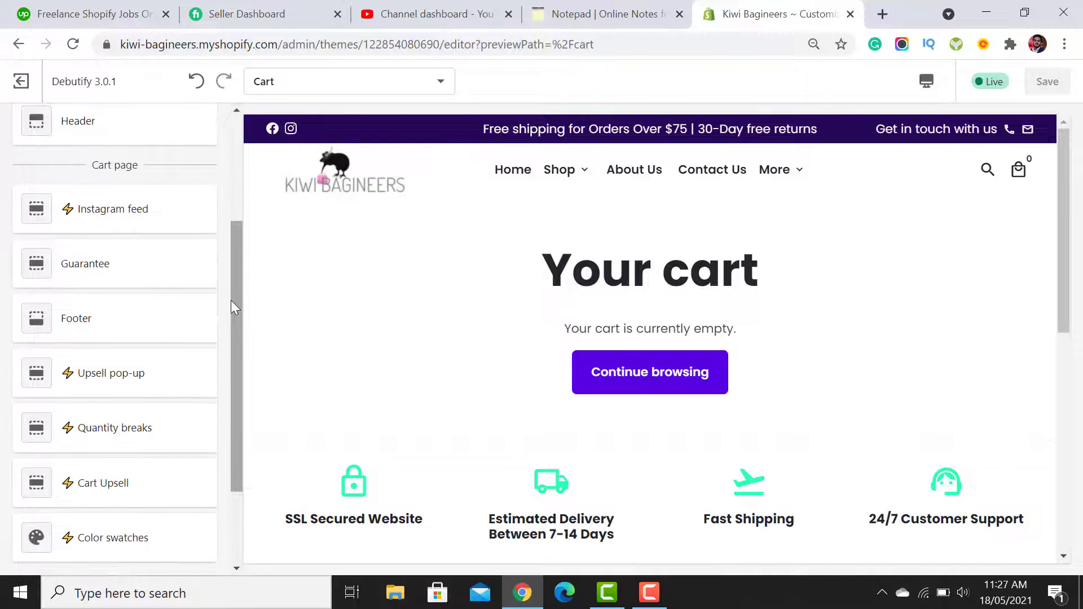
{"action": "scroll", "coordinate": [609, 291], "scroll_direction": "down", "scroll_amount": 10}
{"action": "scroll", "coordinate": [800, 299], "scroll_direction": "up", "scroll_amount": 10}
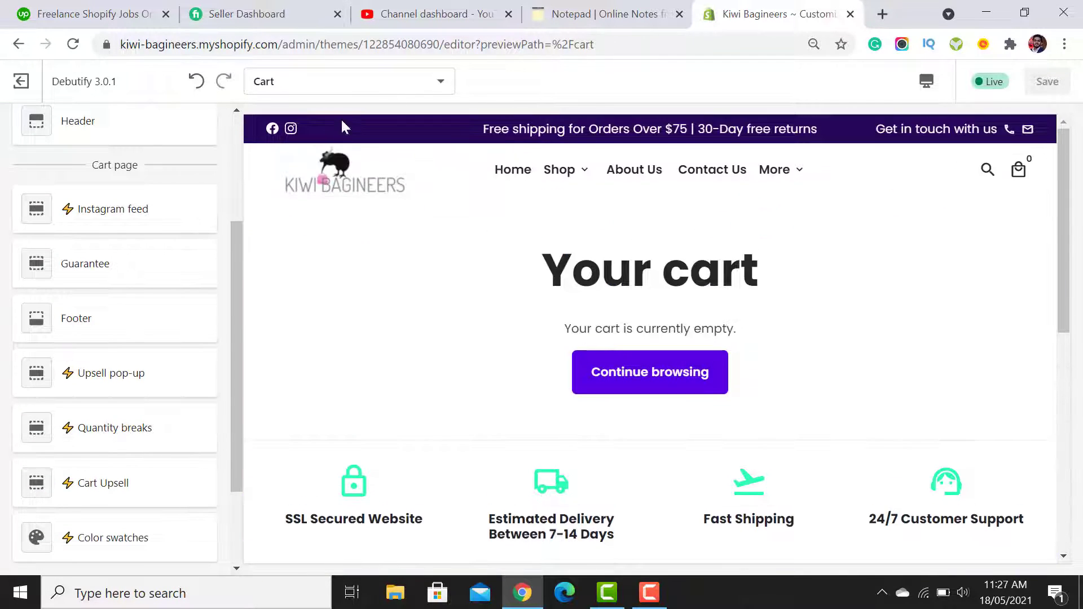
- Switch the editor to the Contact Us page and look over its contact text in the preview
{"action": "left_click", "coordinate": [440, 81]}
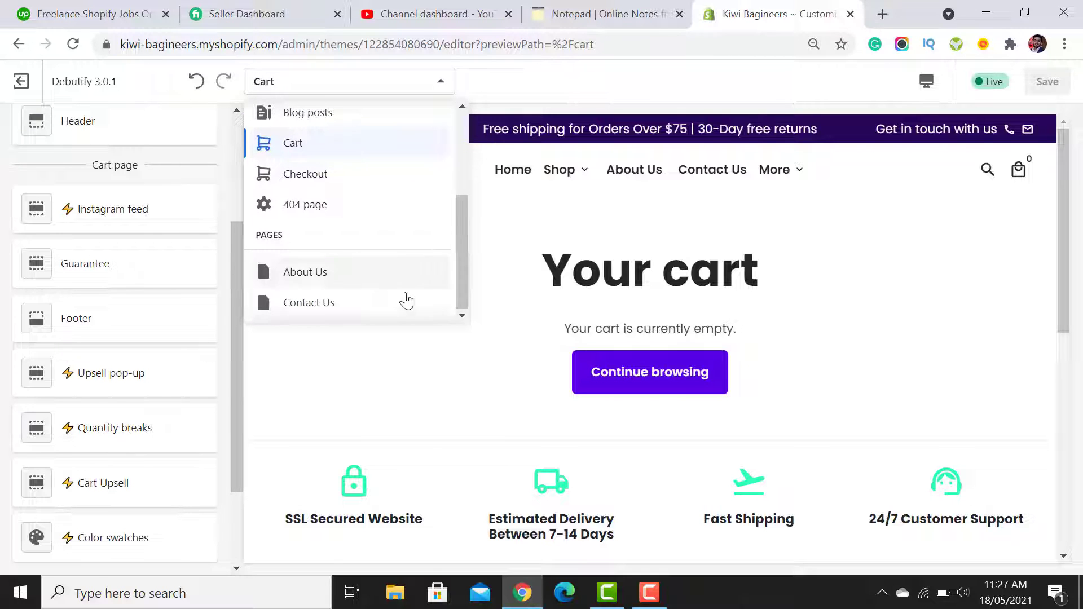
{"action": "left_click", "coordinate": [387, 303]}
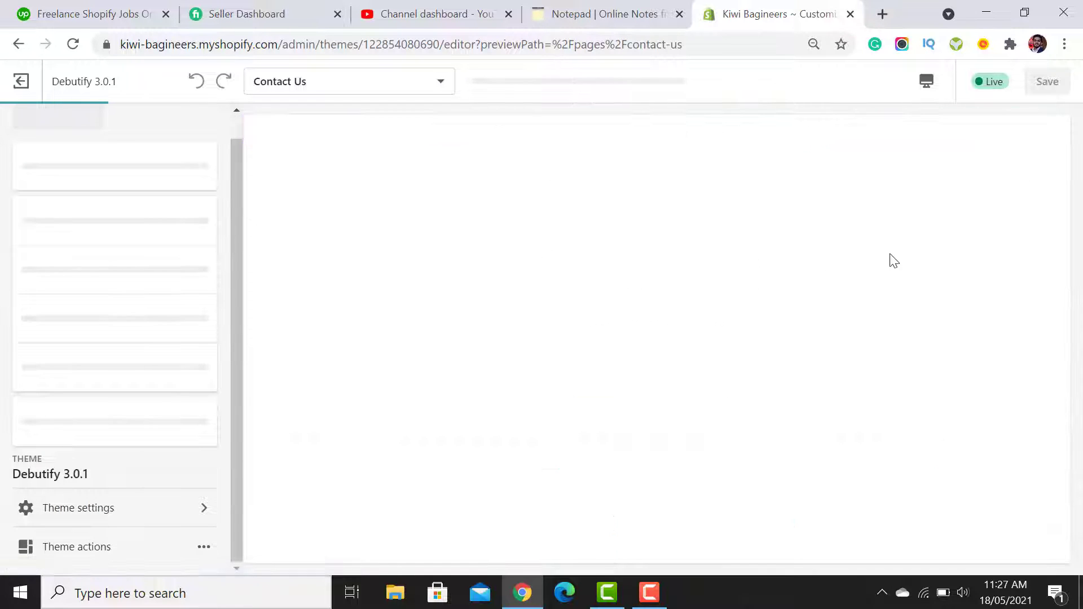
{"action": "scroll", "coordinate": [965, 312], "scroll_direction": "down", "scroll_amount": 2}
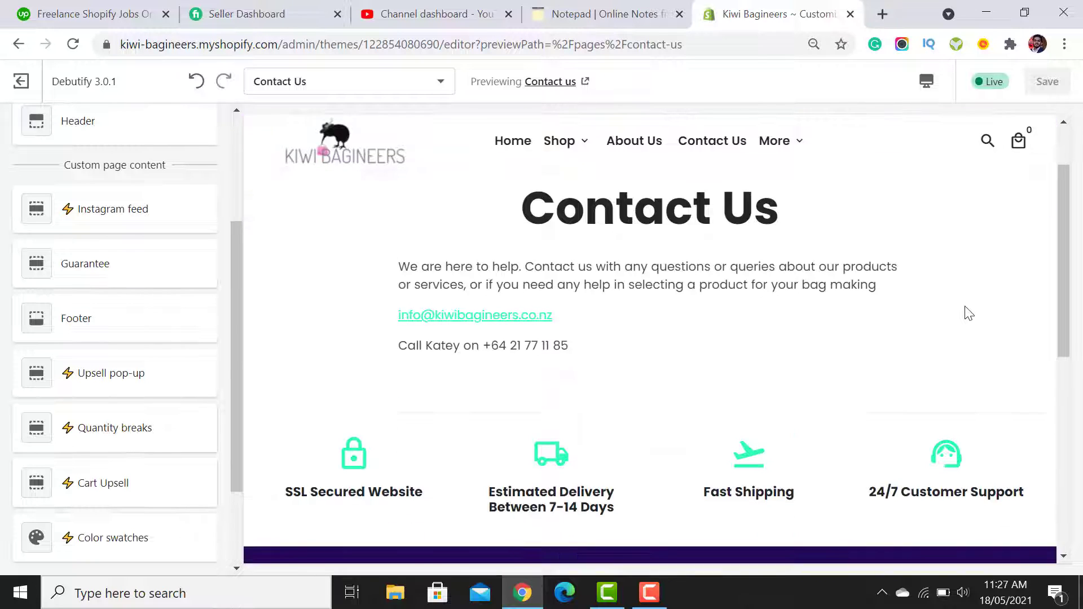
{"action": "scroll", "coordinate": [215, 273], "scroll_direction": "up", "scroll_amount": 4}
{"action": "scroll", "coordinate": [881, 295], "scroll_direction": "down", "scroll_amount": 1}
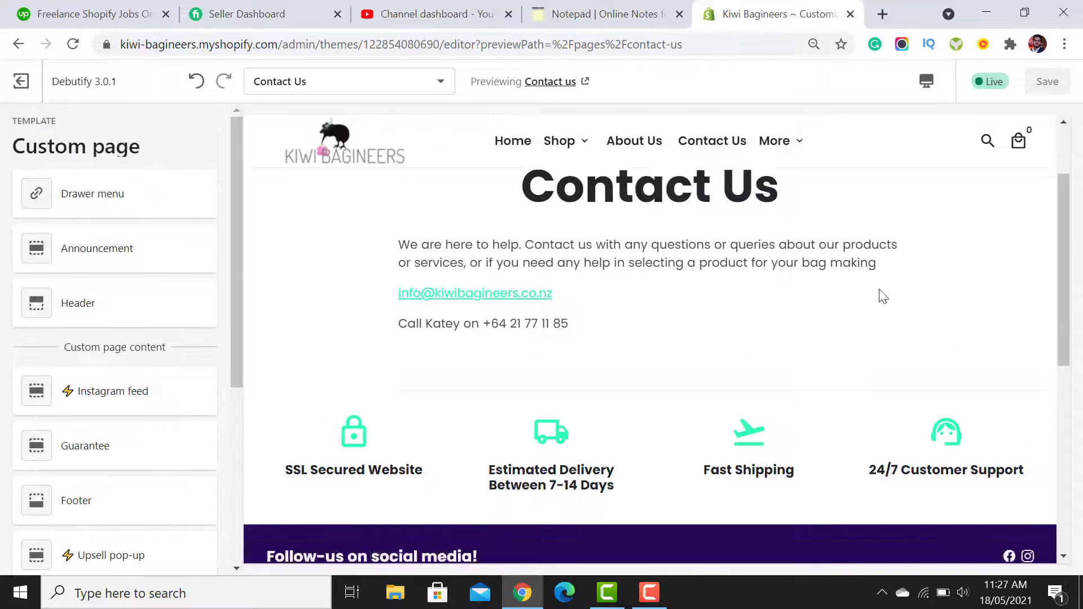
{"action": "scroll", "coordinate": [881, 299], "scroll_direction": "up", "scroll_amount": 3}
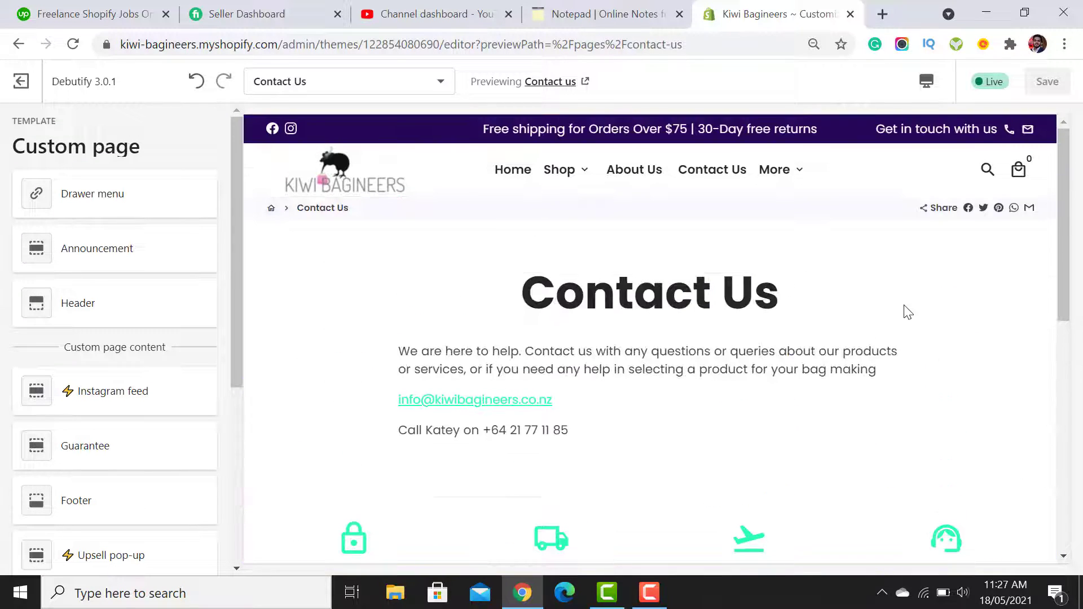
- Go back to the home page and review the slideshow, Bag Hardware collection and fold-over elastic product section
{"action": "left_click", "coordinate": [514, 169]}
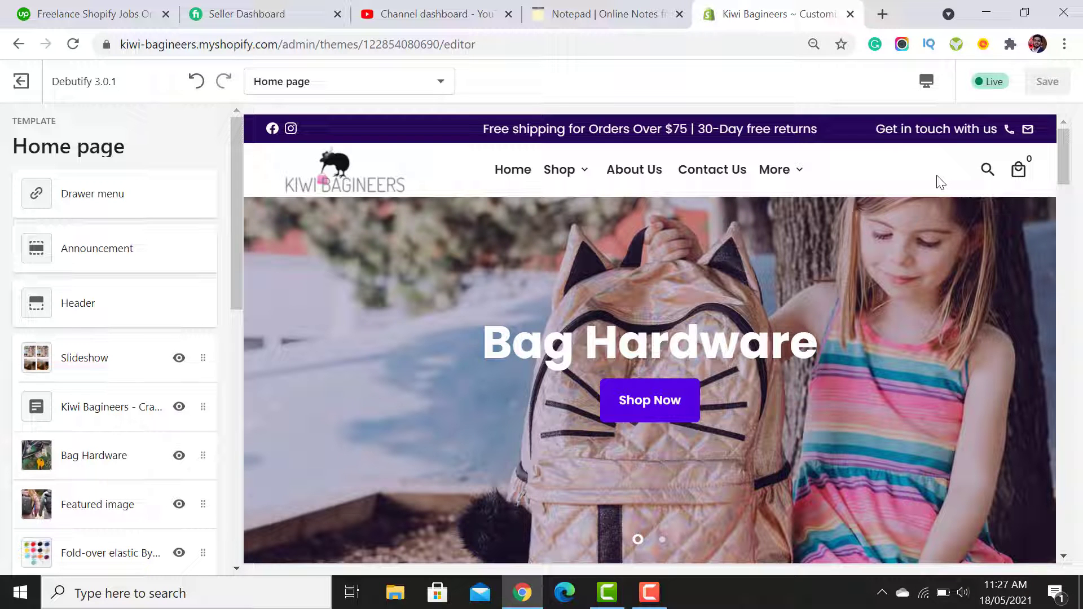
{"action": "scroll", "coordinate": [941, 182], "scroll_direction": "down", "scroll_amount": 6}
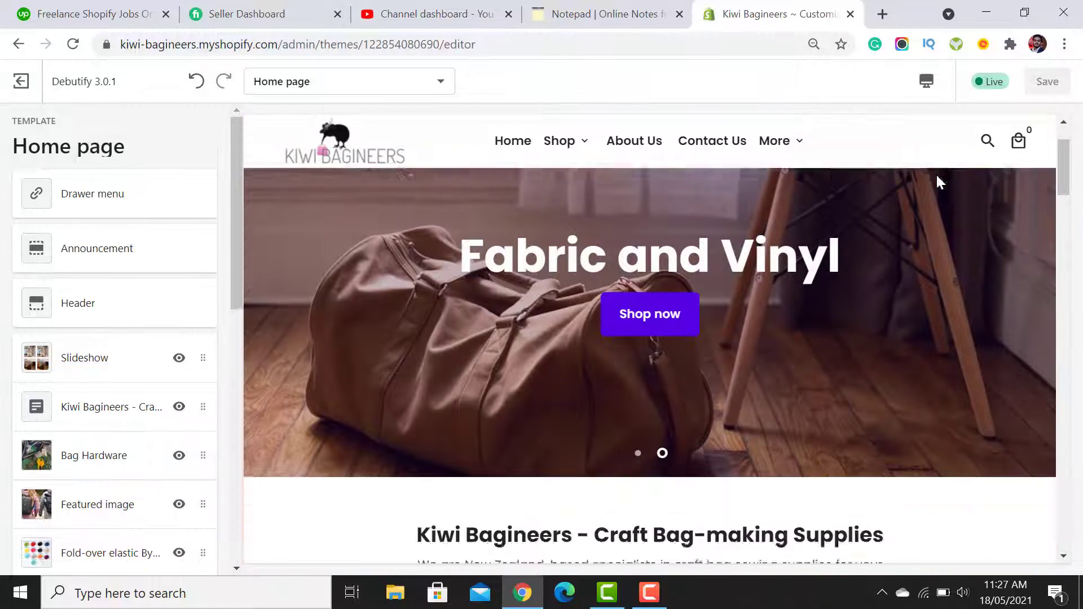
{"action": "scroll", "coordinate": [947, 186], "scroll_direction": "down", "scroll_amount": 2}
{"action": "scroll", "coordinate": [987, 262], "scroll_direction": "down", "scroll_amount": 2}
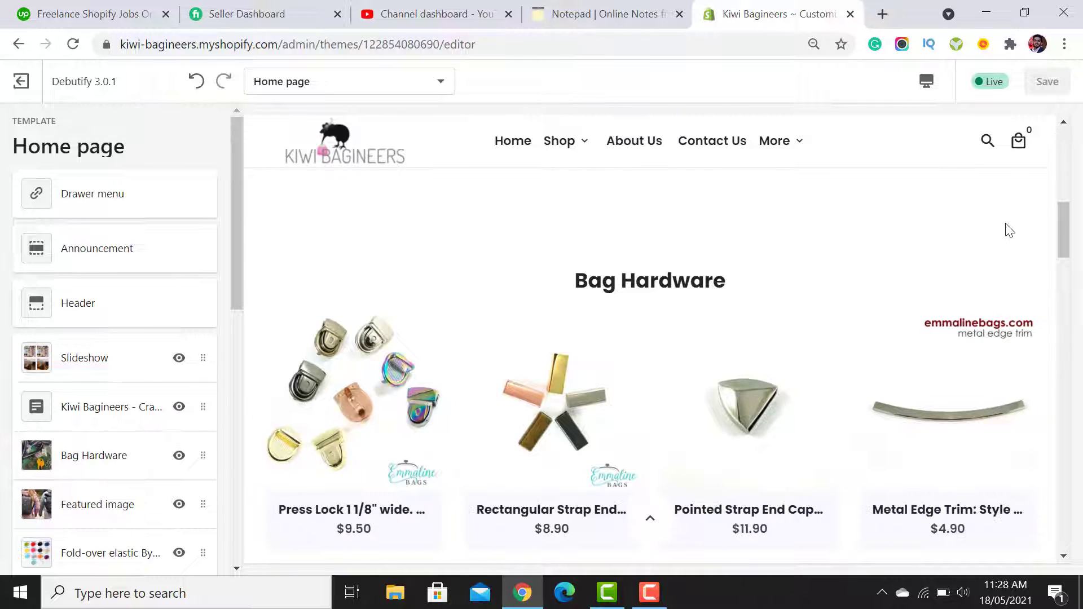
{"action": "scroll", "coordinate": [1010, 232], "scroll_direction": "down", "scroll_amount": 6}
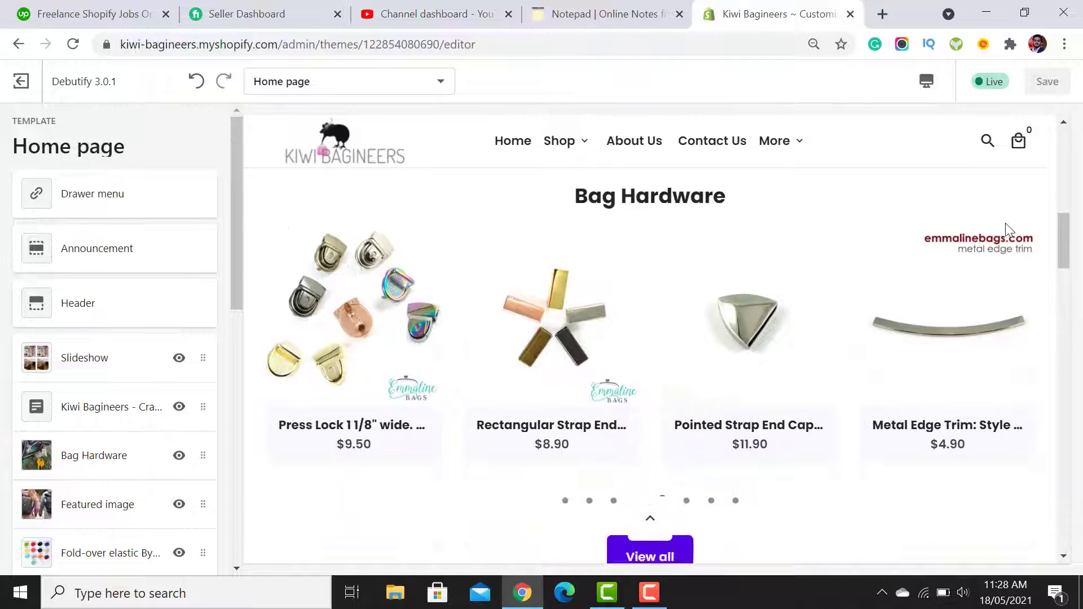
{"action": "left_click_drag", "start_coordinate": [1065, 282], "coordinate": [1081, 375]}
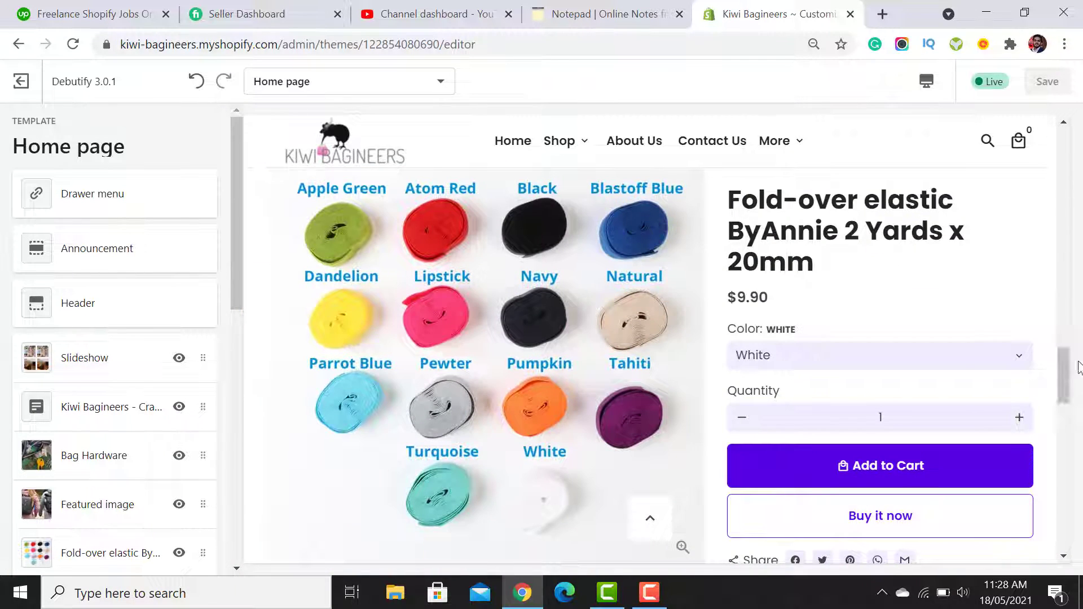